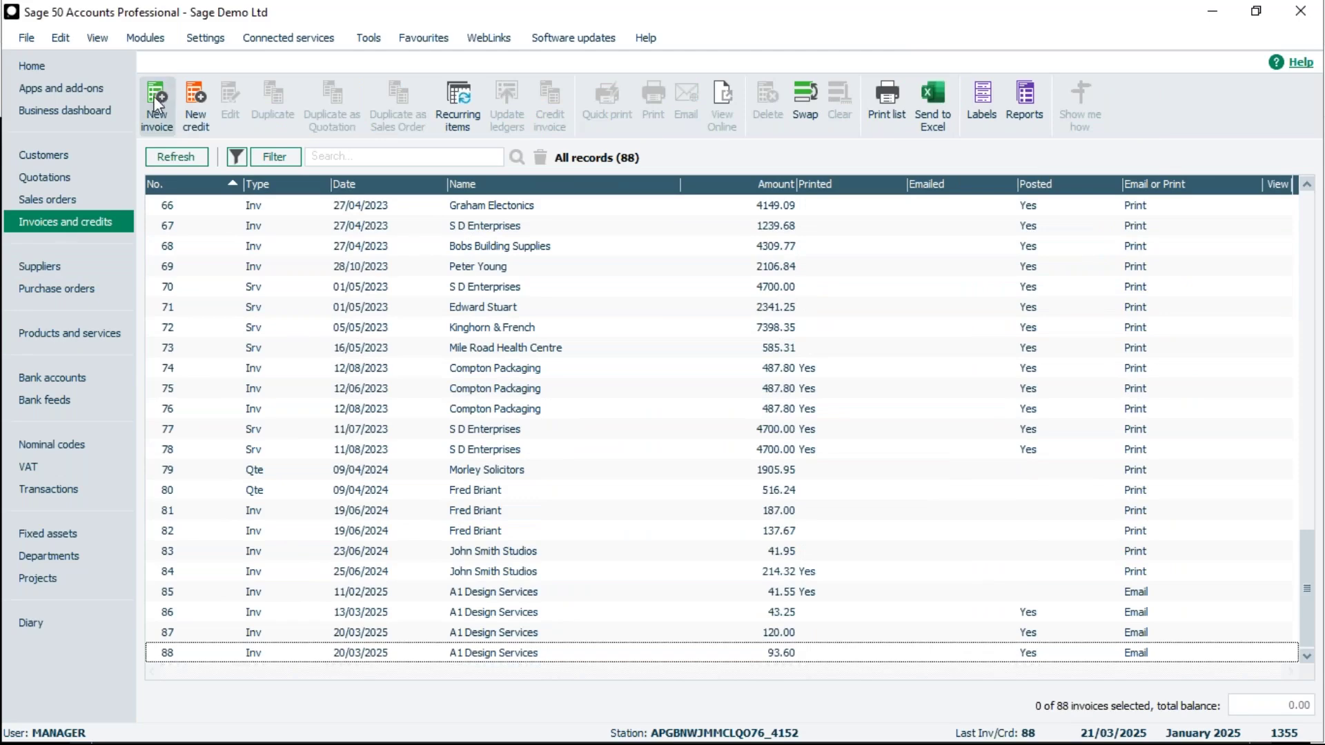
Start a new product invoice for the customer A1 Design Services
click(154, 97)
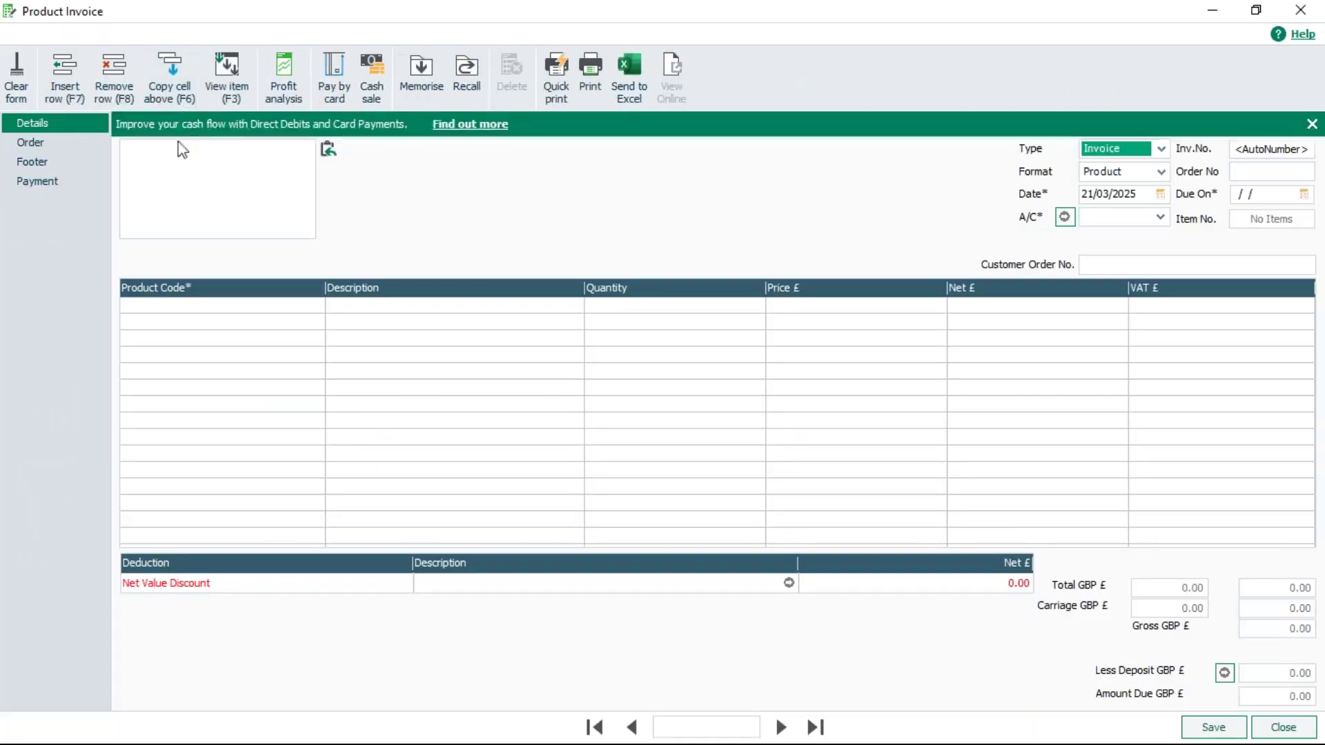
click(1160, 217)
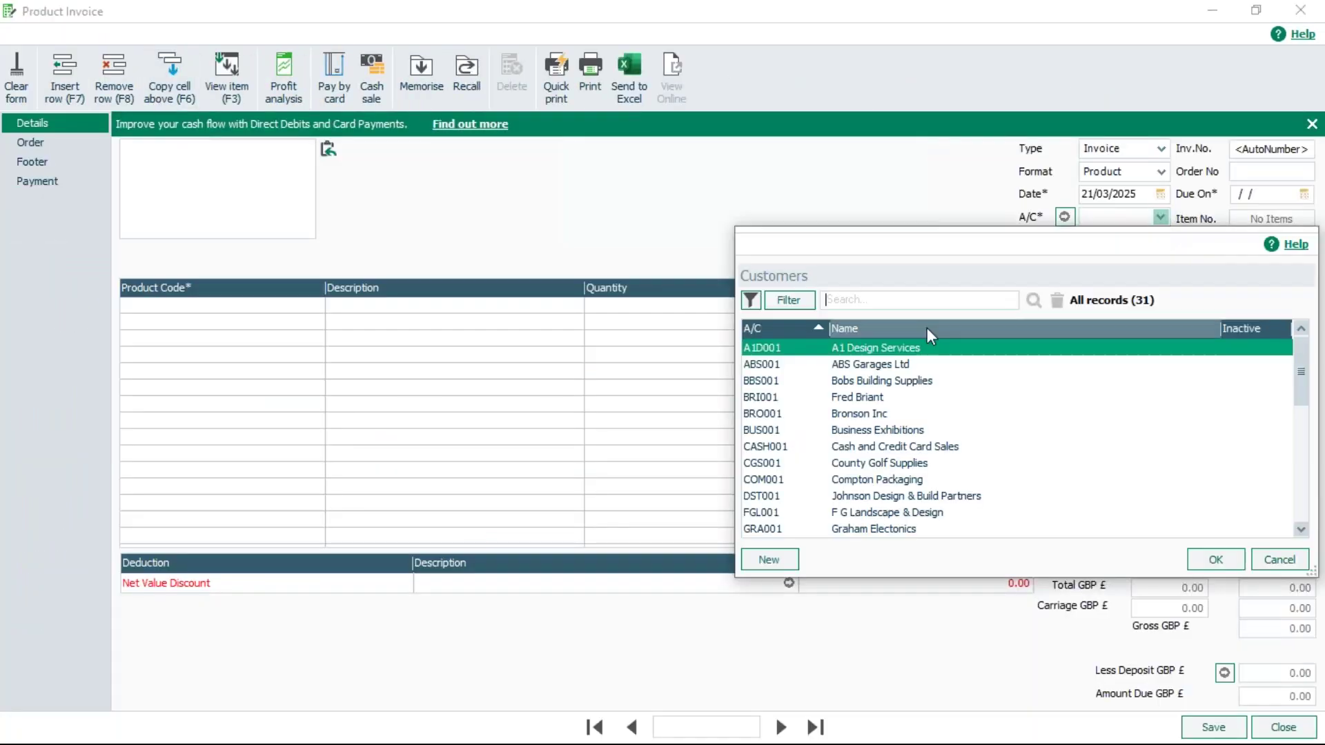
double_click(868, 351)
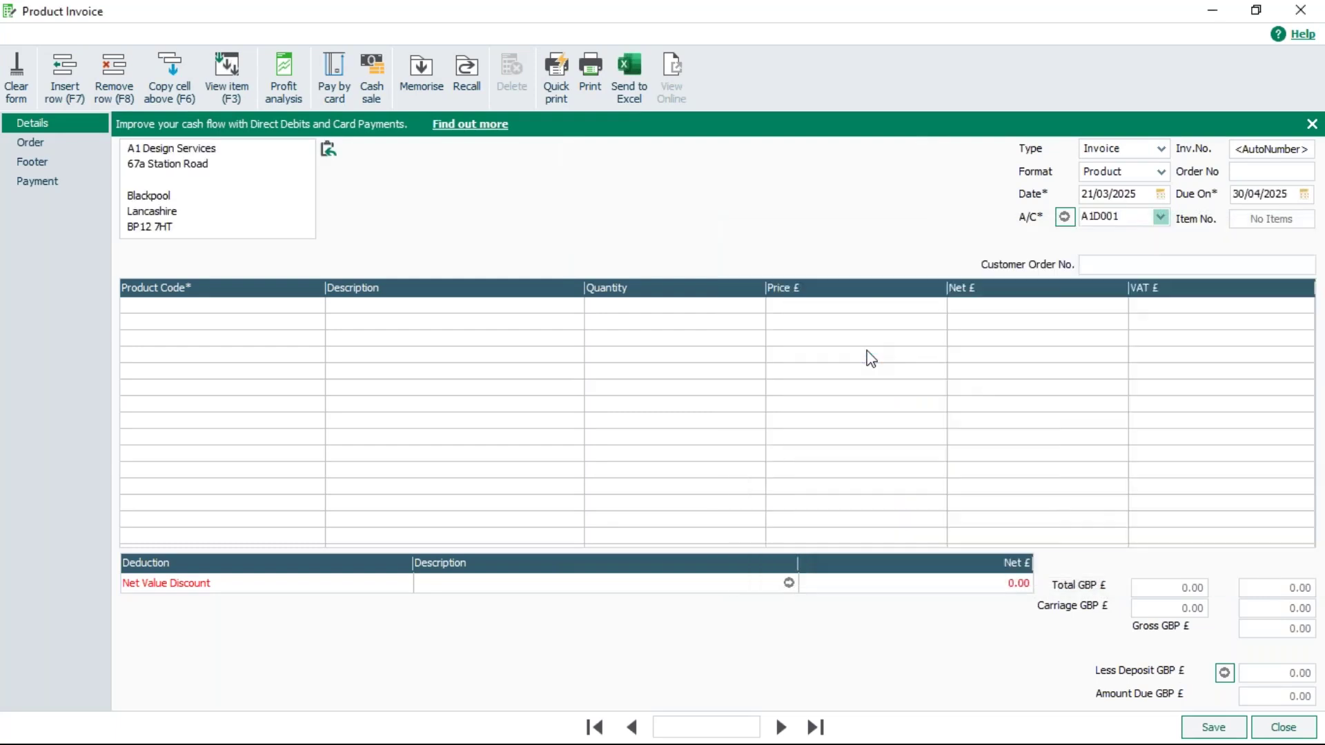
Add the Stock item (1-STK) as the first invoice line with a price of 100.00, accepting the cost price warning
click(316, 310)
click(316, 305)
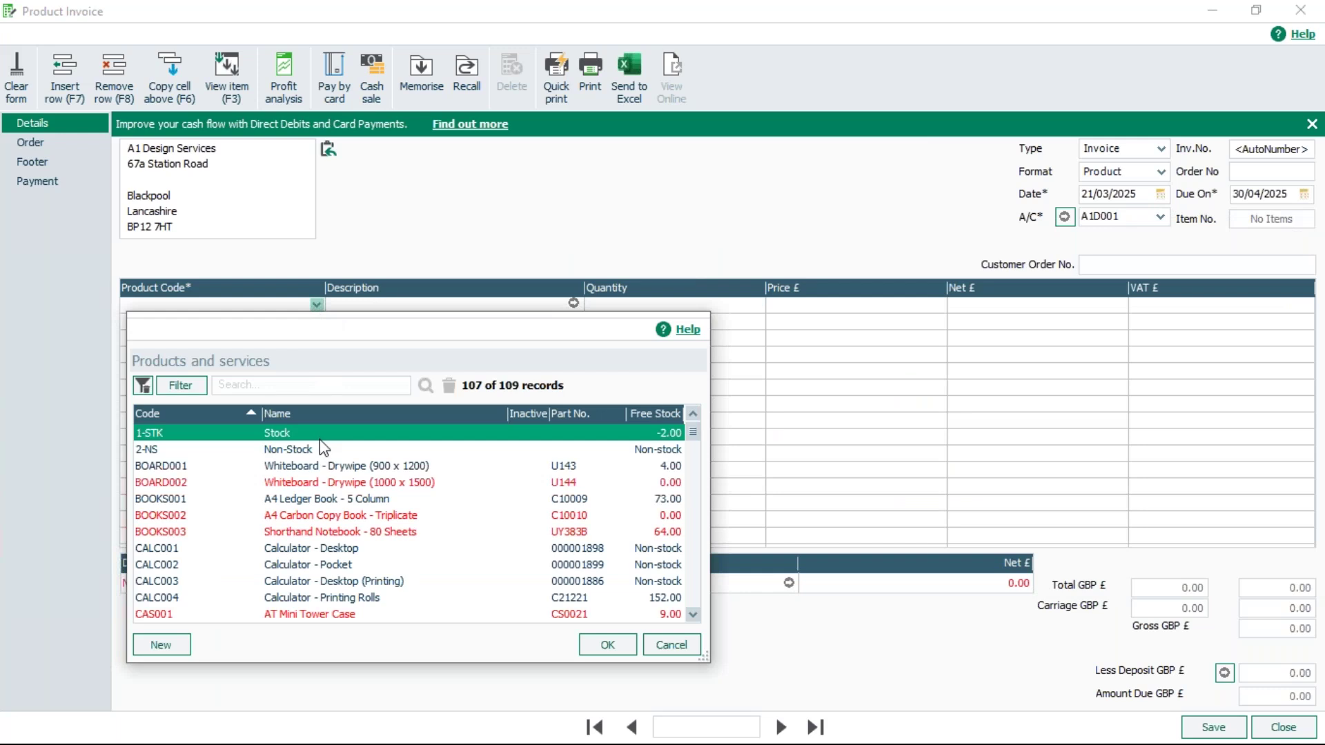
double_click(304, 432)
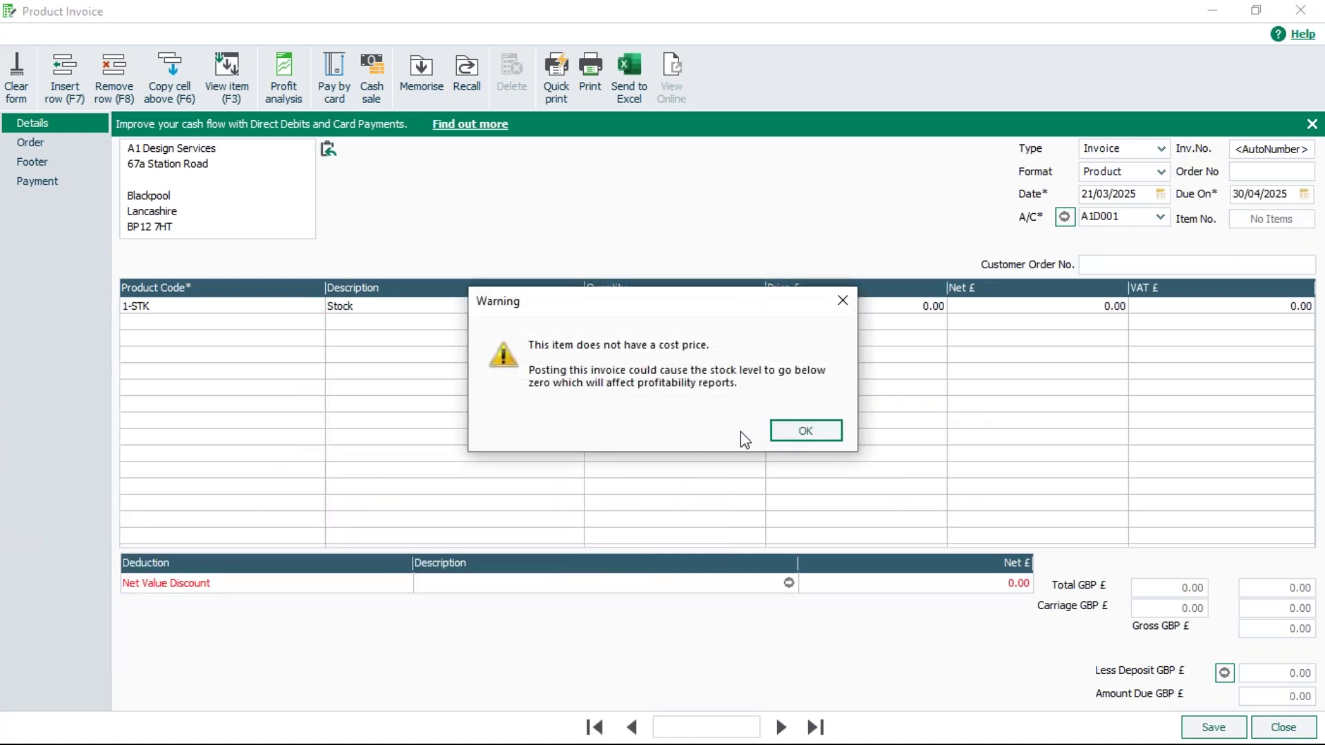
click(801, 434)
click(886, 307)
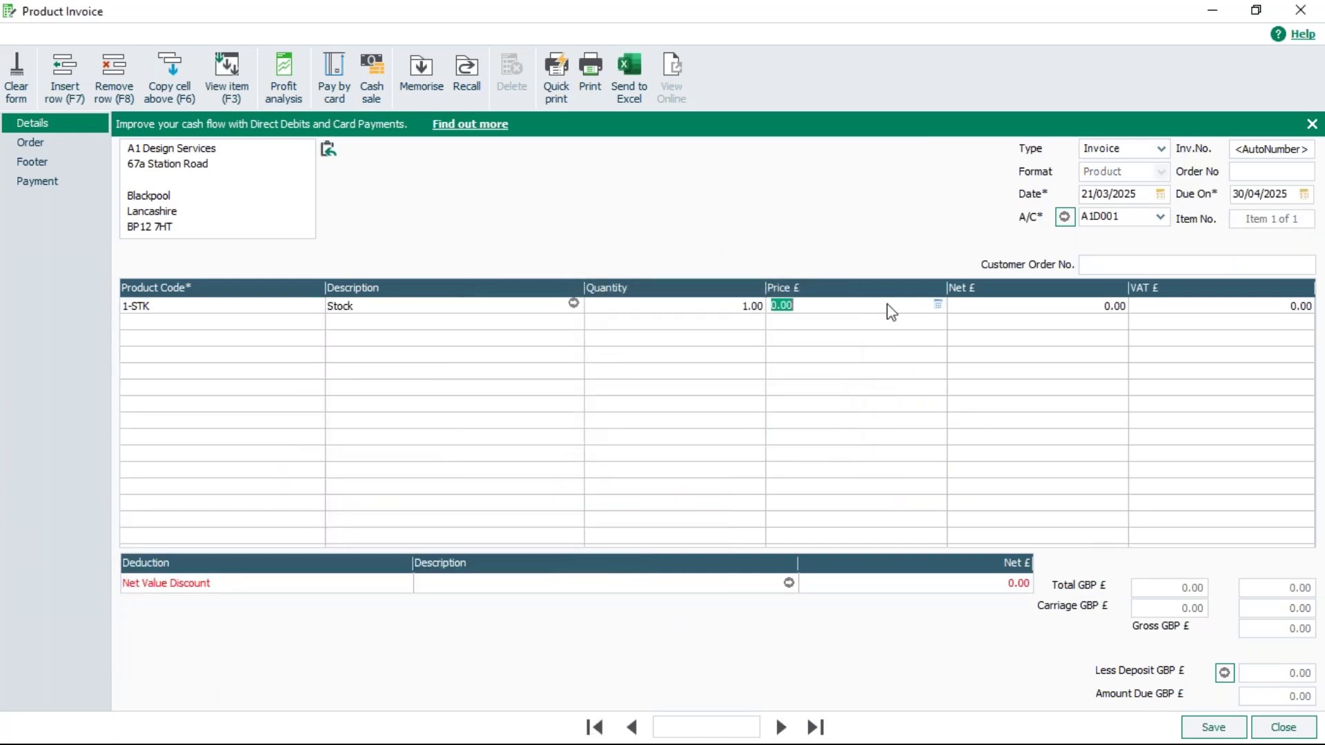
text(100.00)
key(Return)
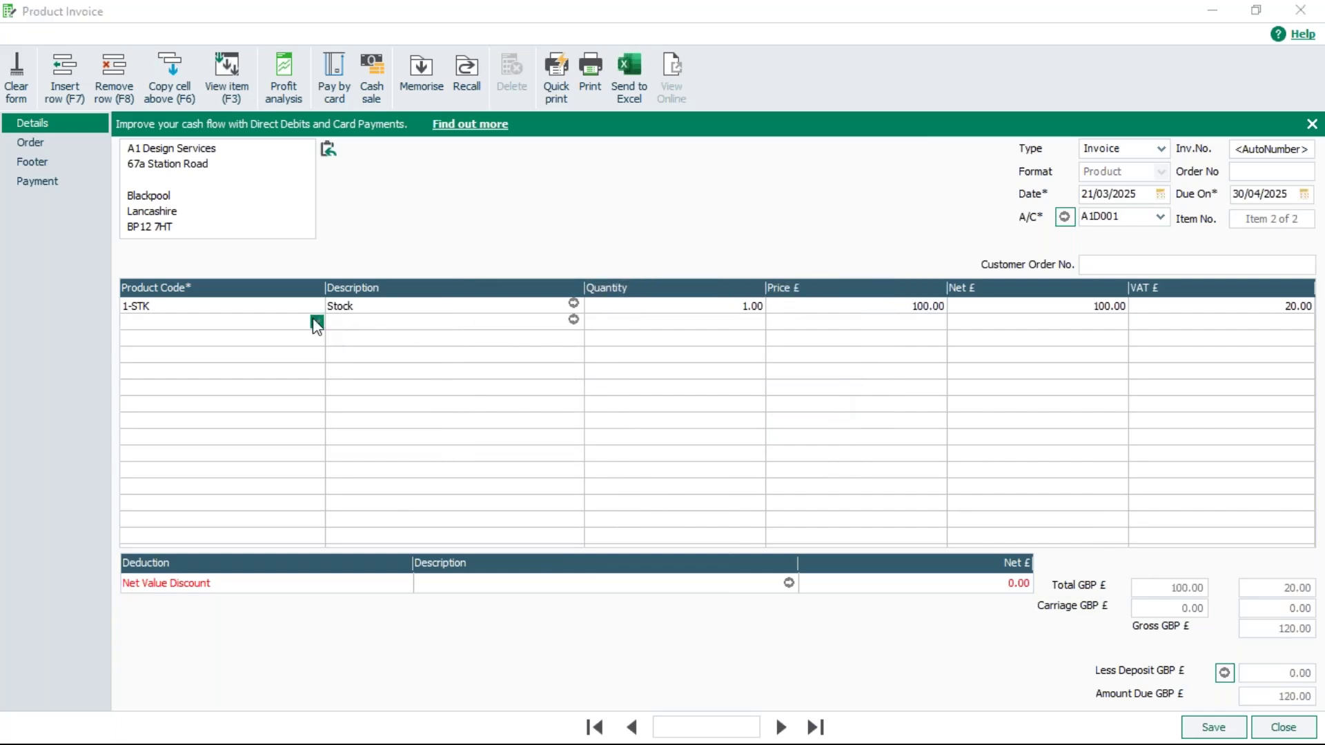
Add the Non-Stock item (2-NS) as the second invoice line with a price of 120.00
click(316, 321)
double_click(187, 467)
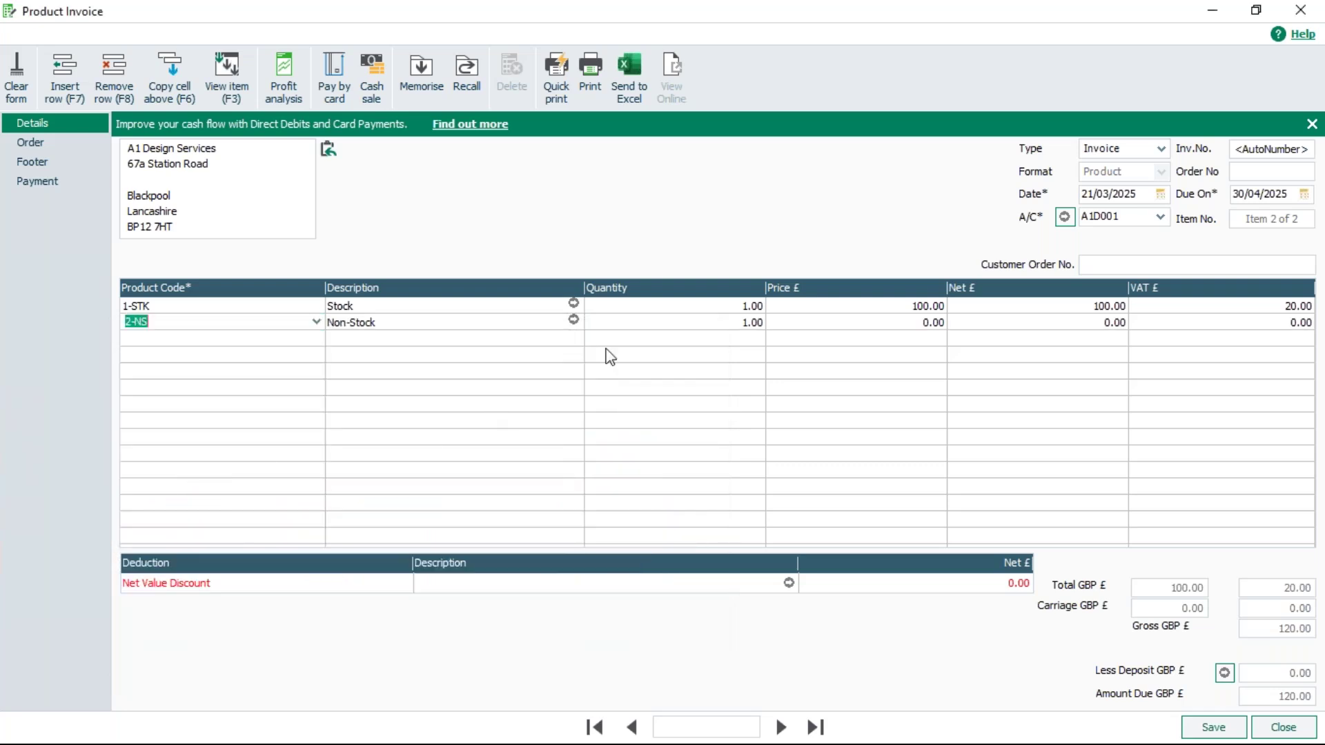
click(910, 323)
text(120)
key(Tab)
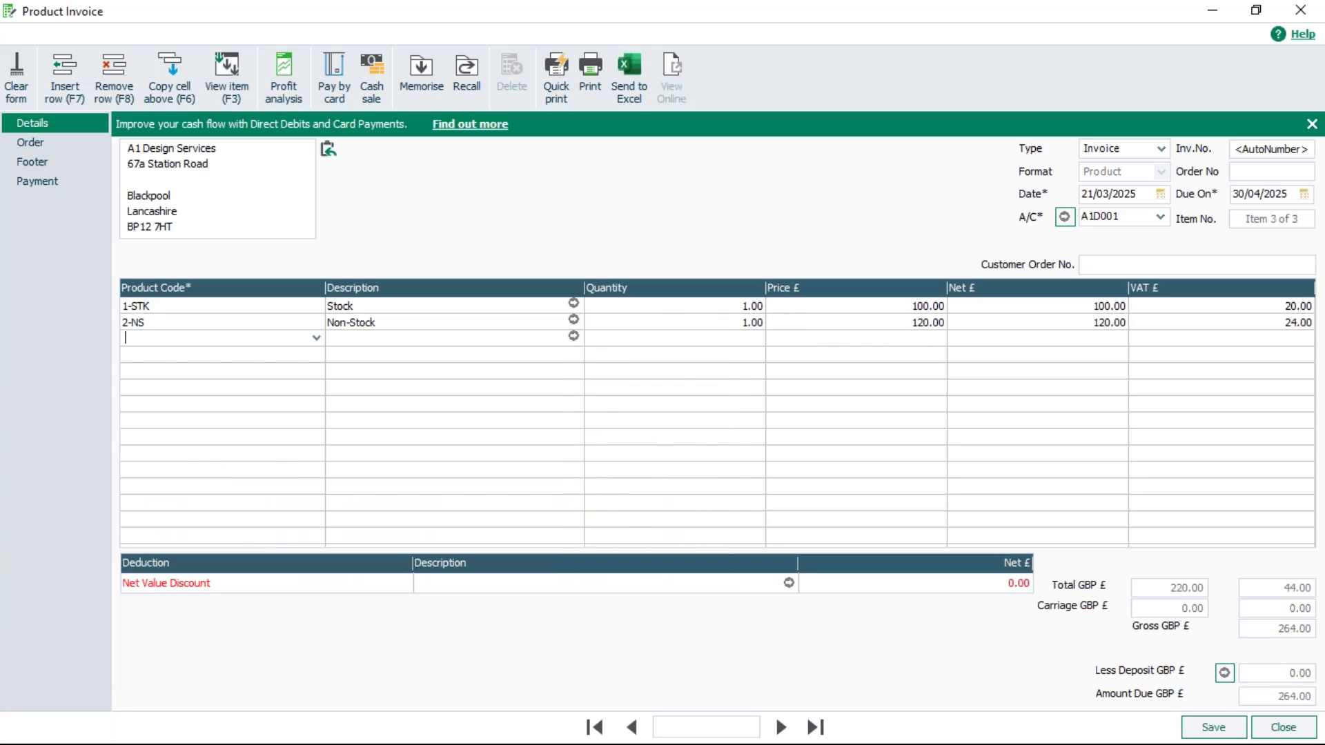
Add the Whiteboard - Drywipe (900 x 1200) item (BOARD001) as the third line, then save and close the invoice
click(317, 338)
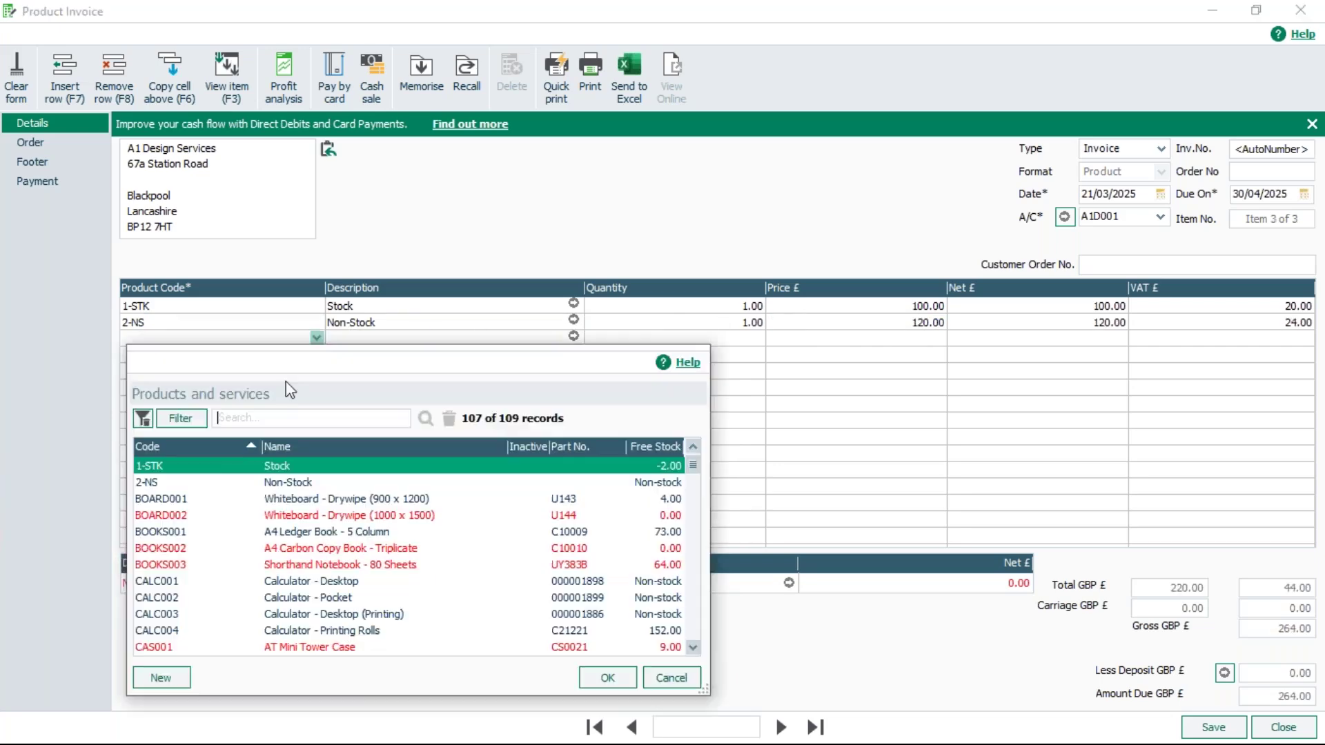
click(188, 500)
double_click(189, 501)
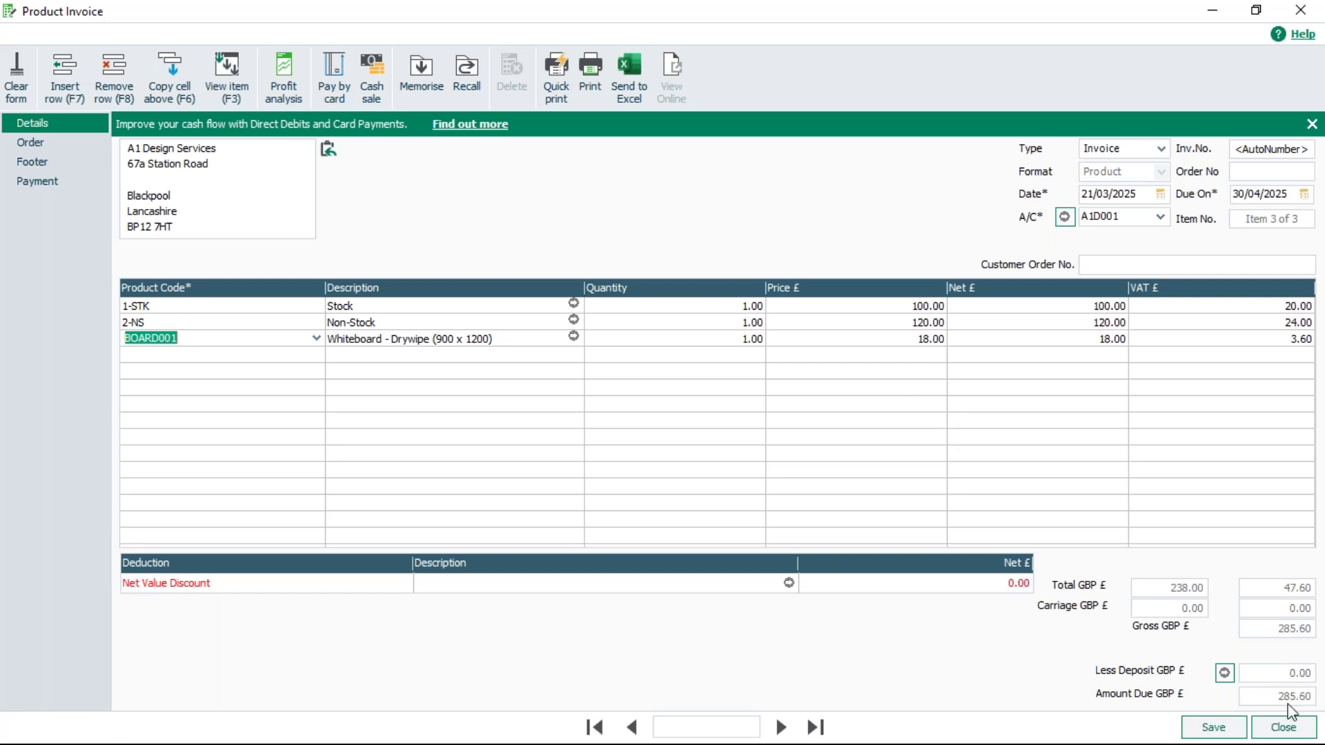
click(1214, 727)
click(1281, 728)
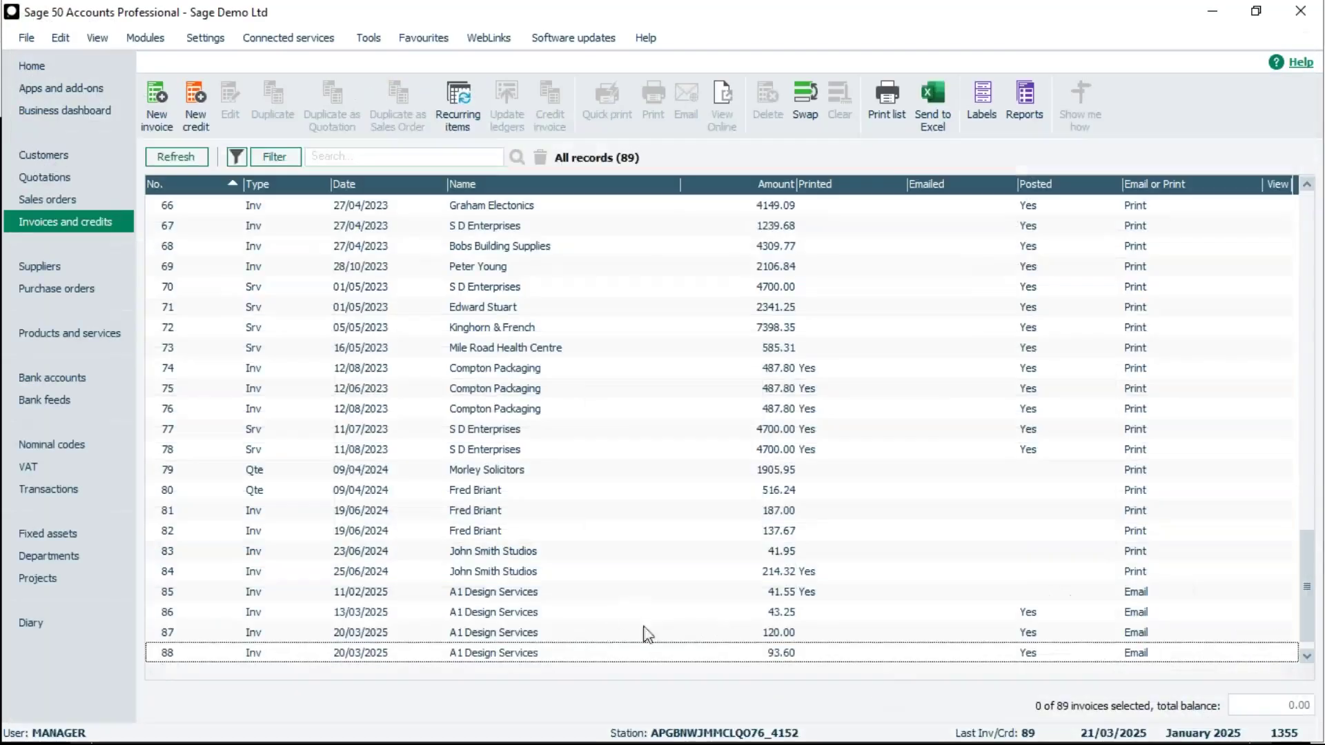
Post the newest A1 Design Services invoice, dated 21/03/2025, to the ledgers using the Preview output
click(542, 655)
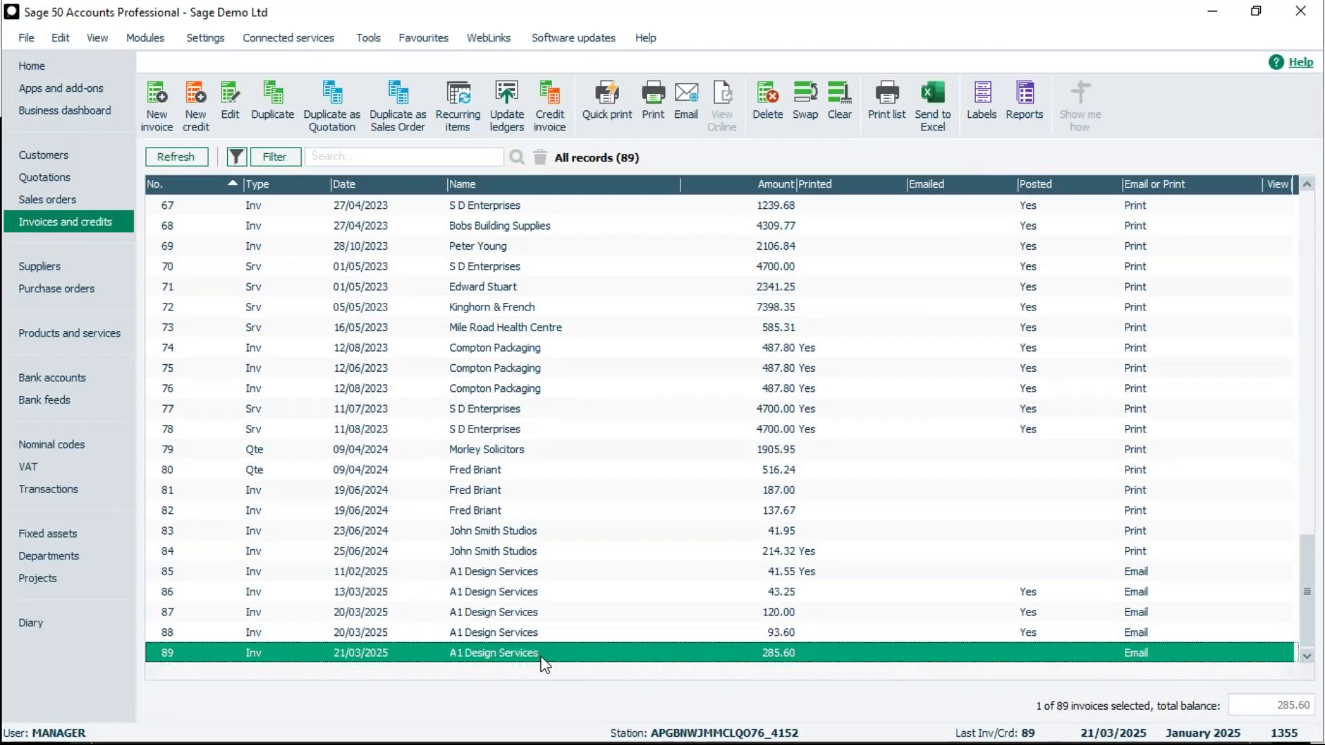
click(504, 100)
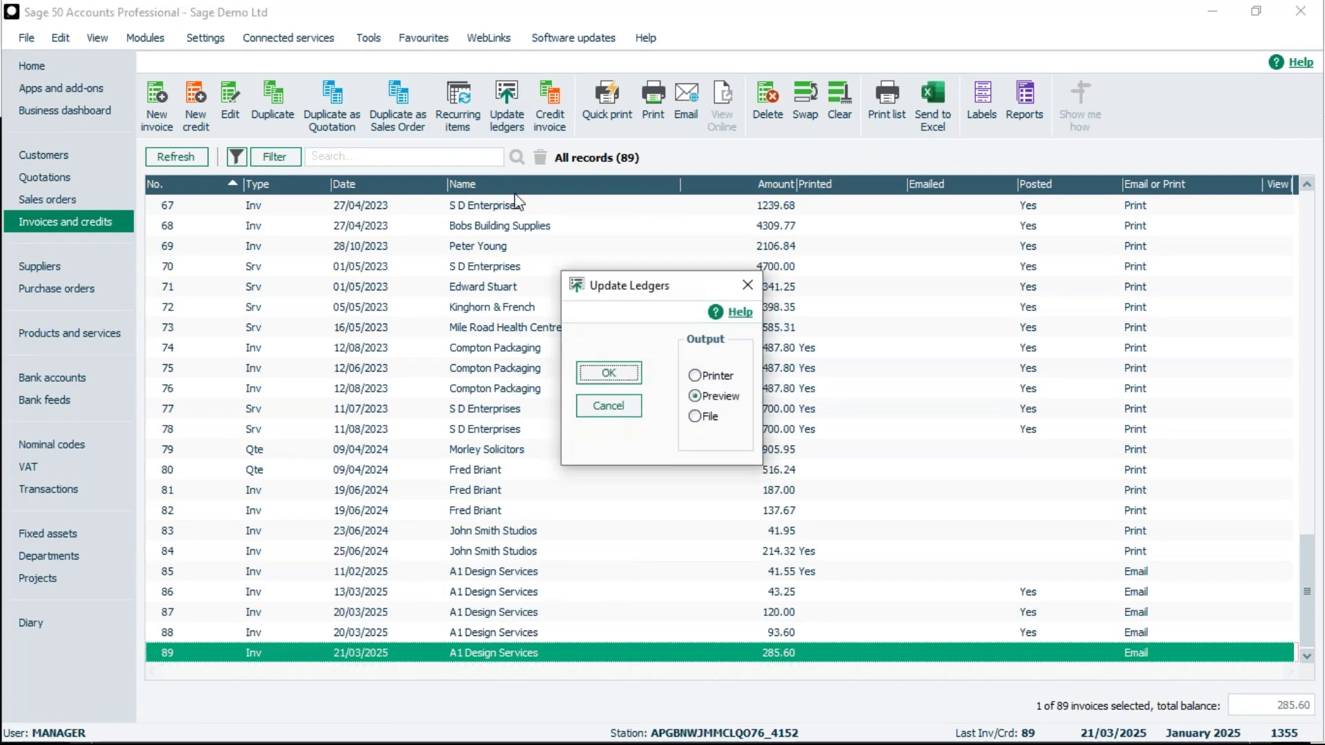
click(607, 373)
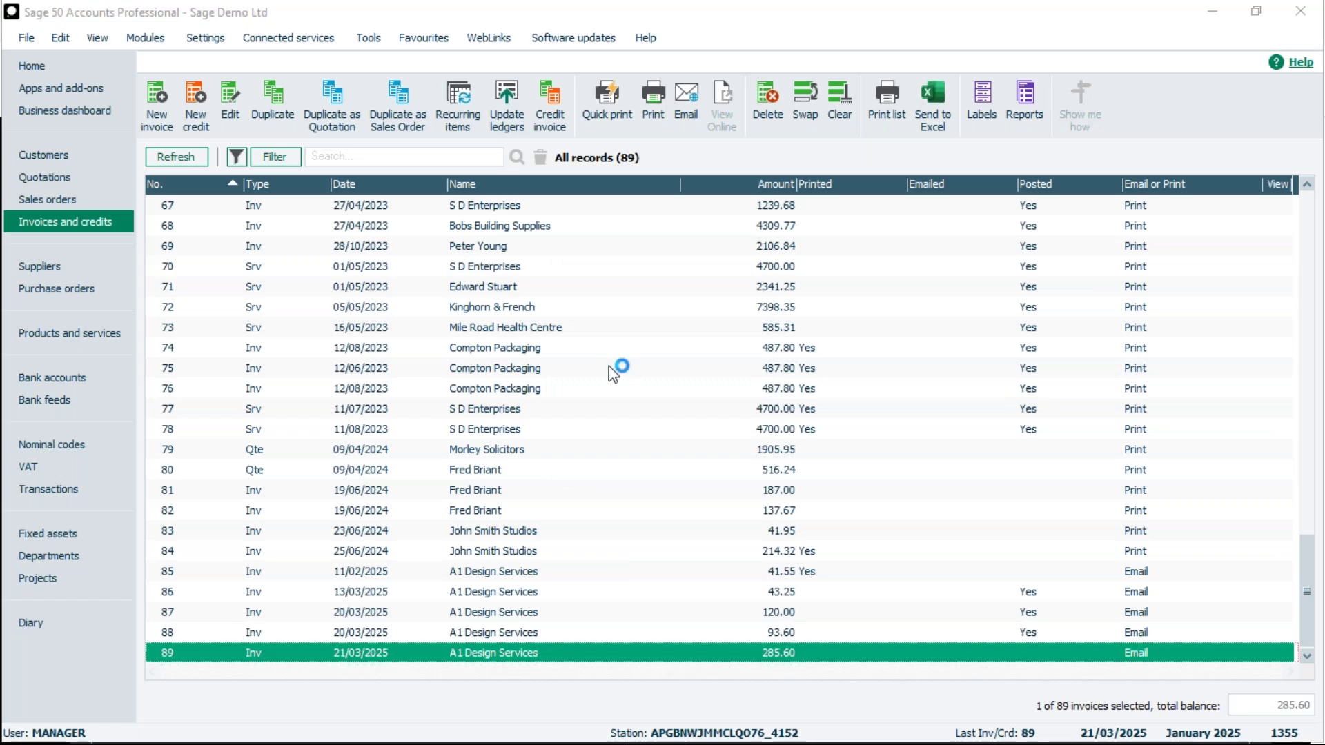
click(880, 127)
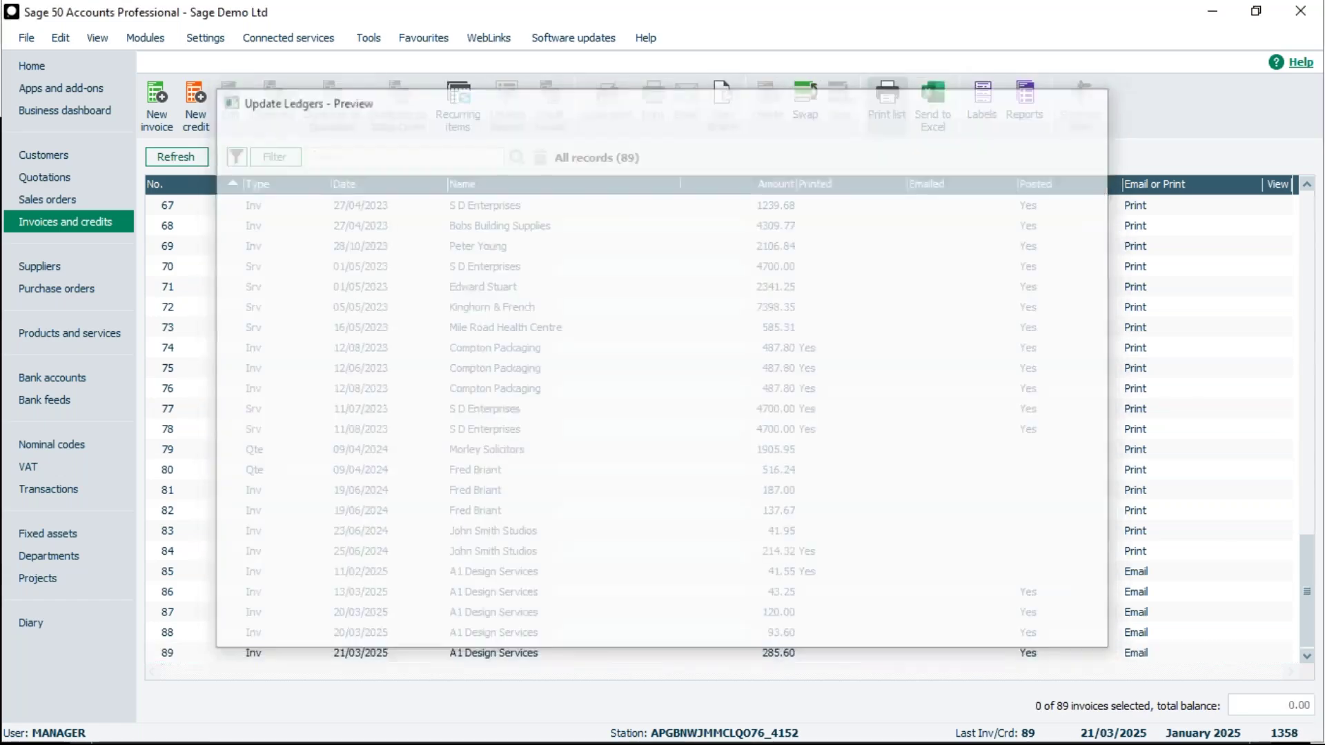
Examine the Stock, Non-Stock and Whiteboard entries posted for invoice 89 at the end of the full transactions list
click(38, 491)
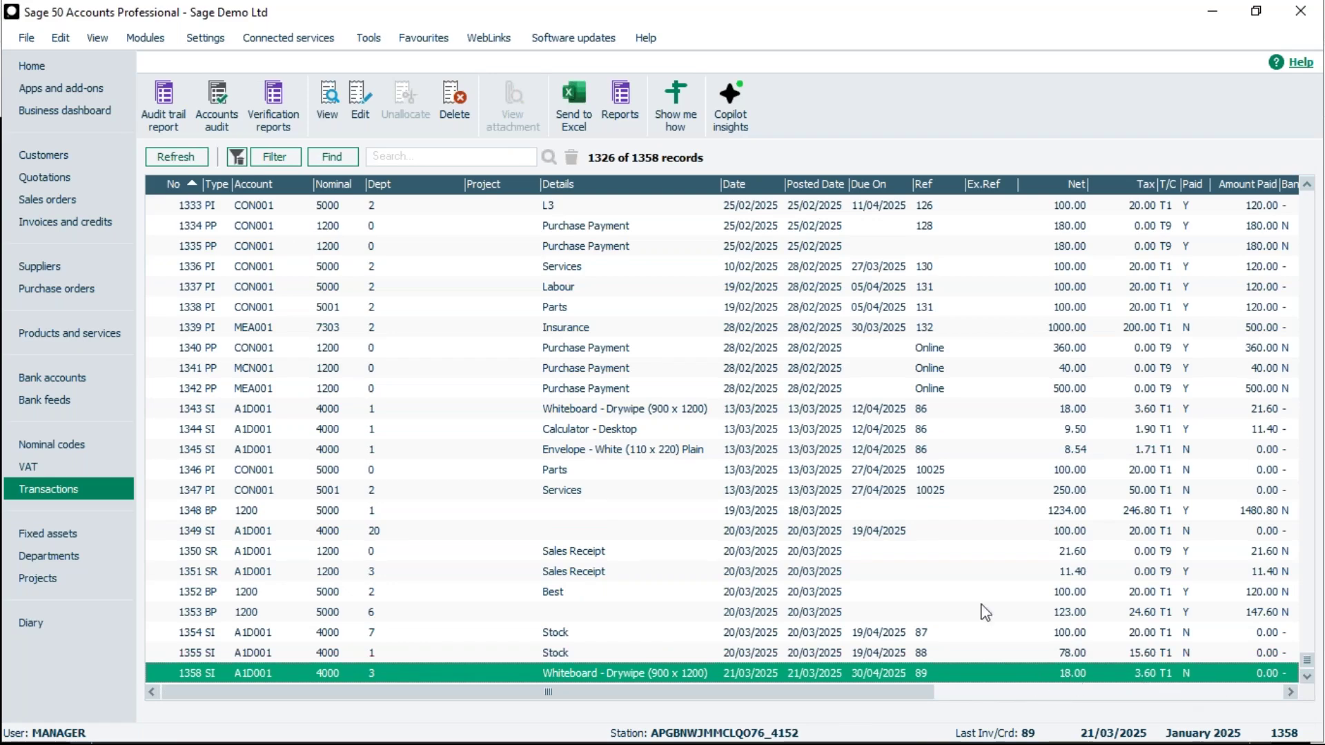
click(239, 157)
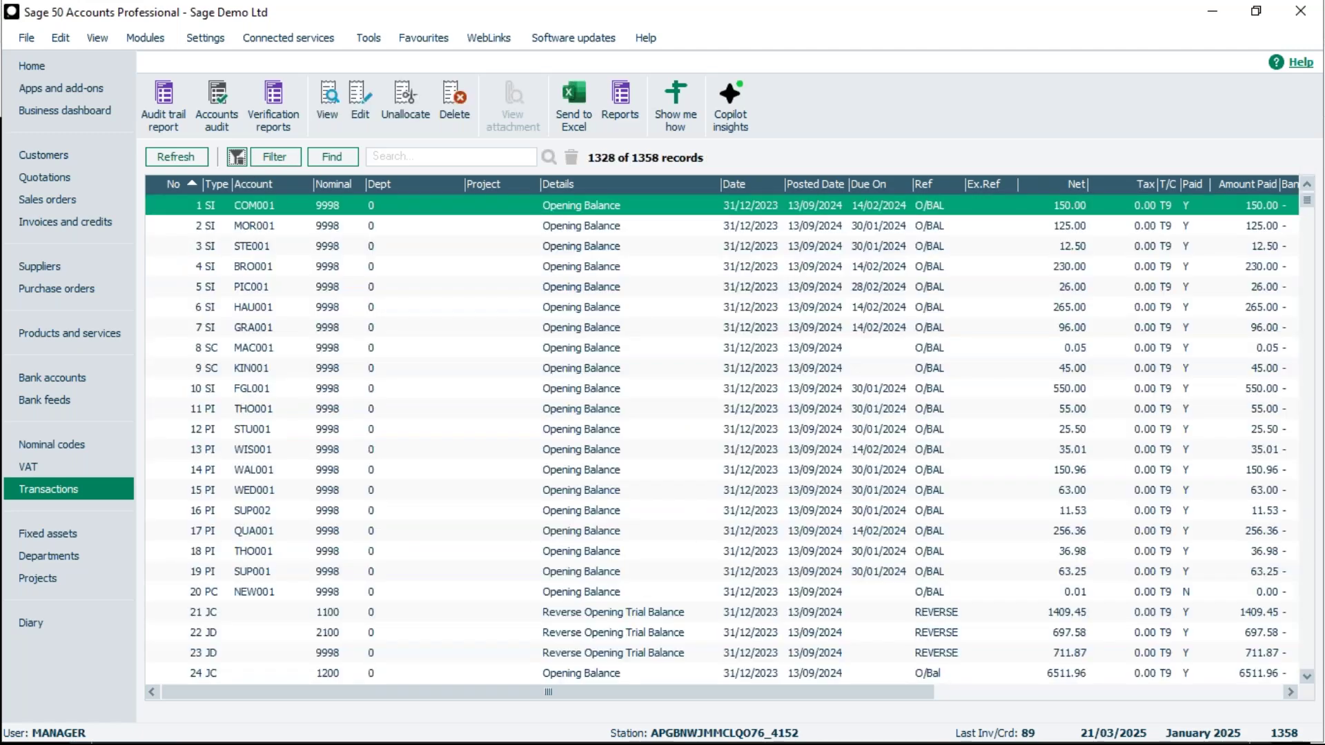
drag(1307, 201, 1318, 707)
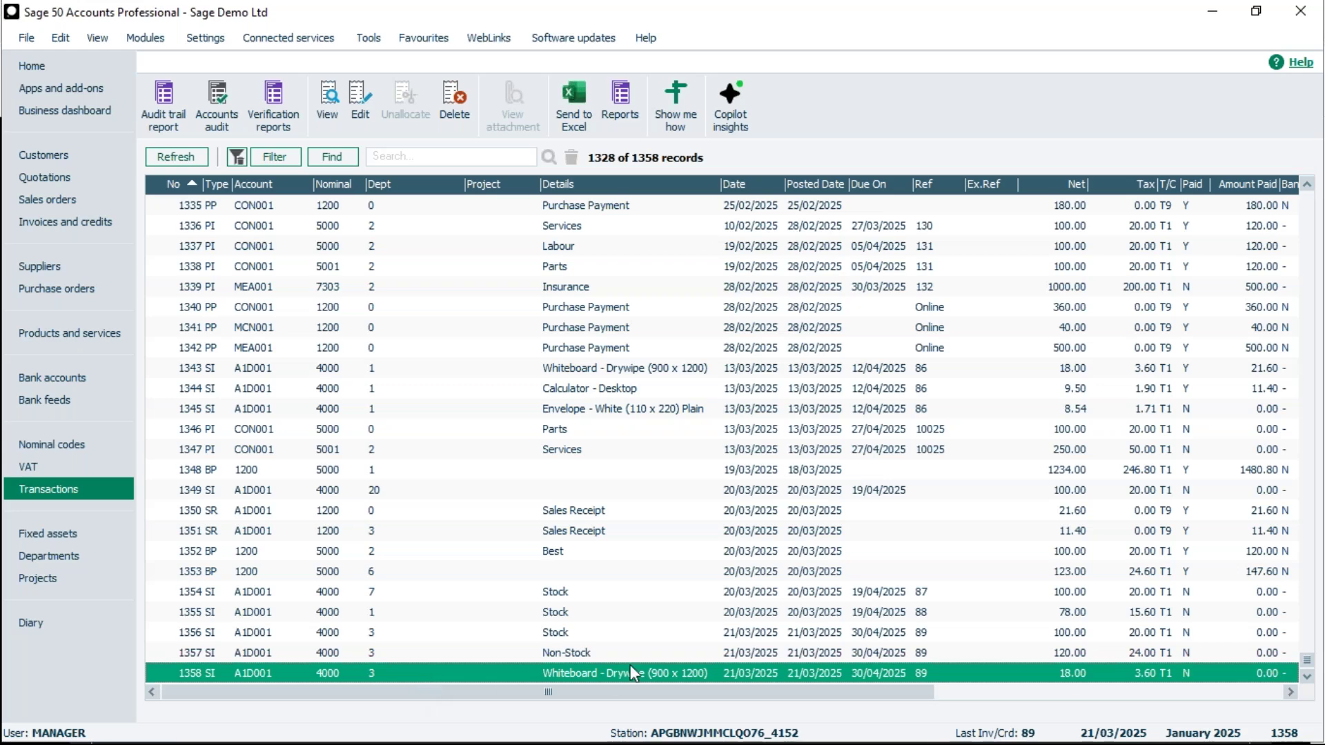
click(753, 639)
click(755, 653)
click(755, 670)
View A1 Design Services' customer activity, hiding the transaction detail section and showing it again
click(40, 156)
click(294, 205)
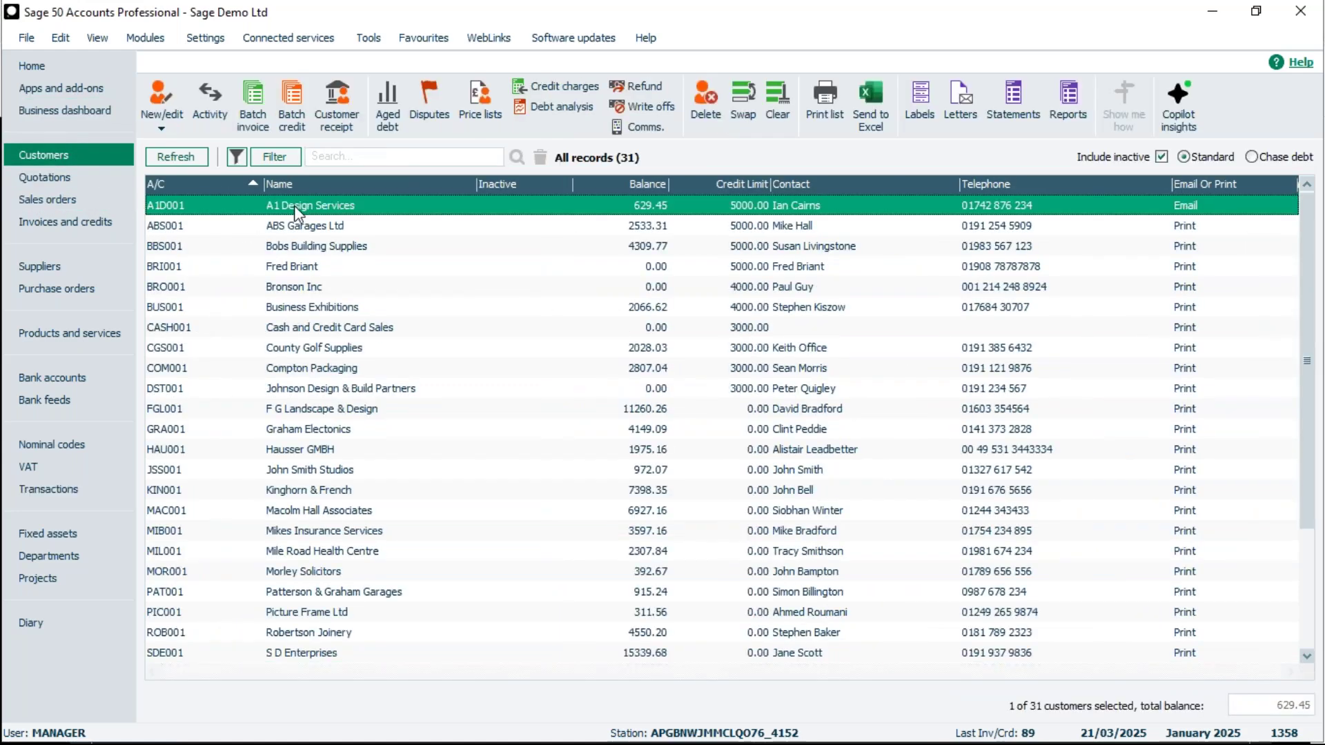
click(217, 98)
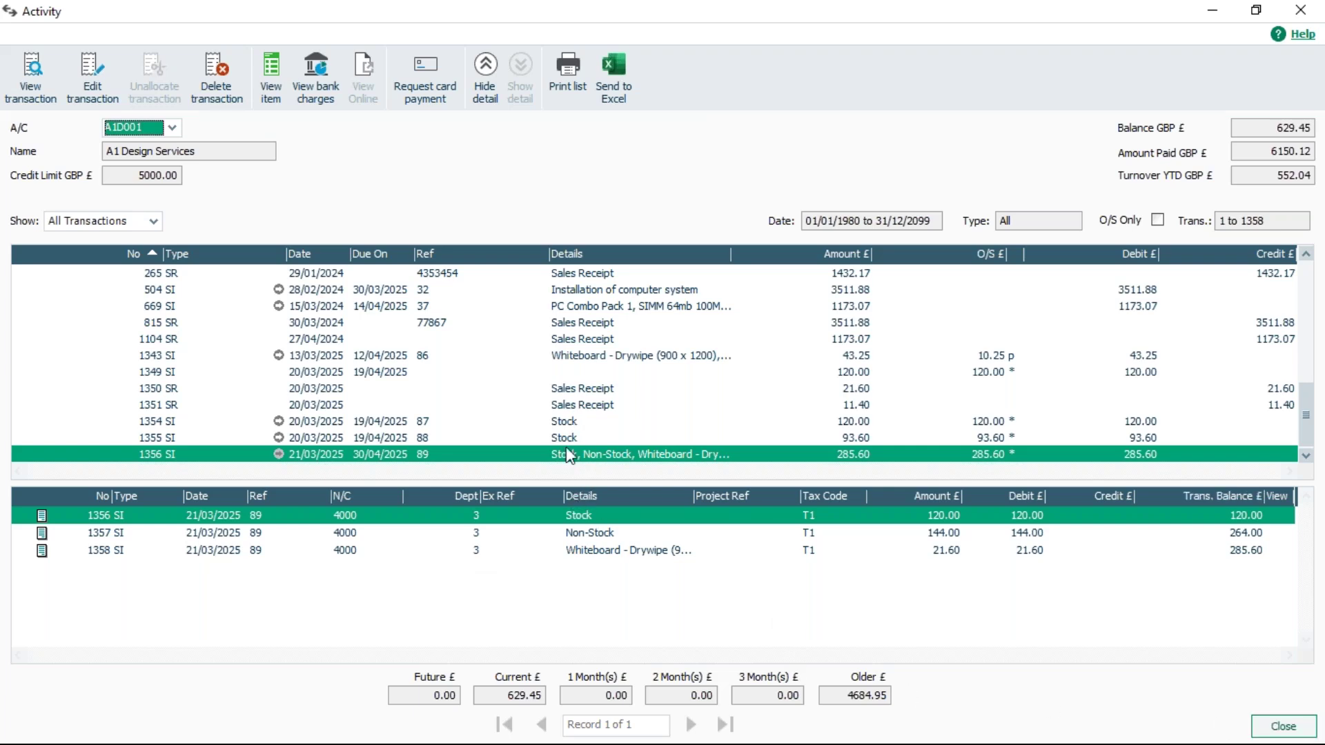
click(484, 75)
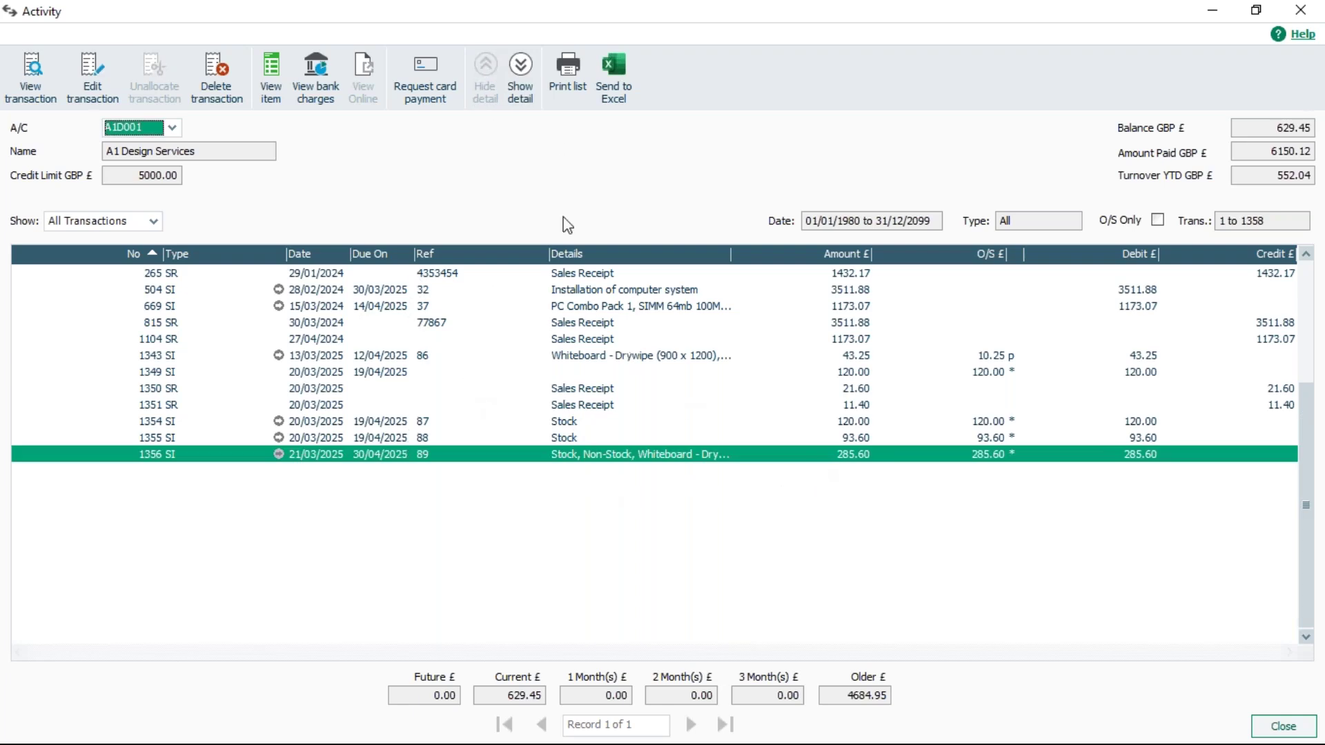
click(521, 66)
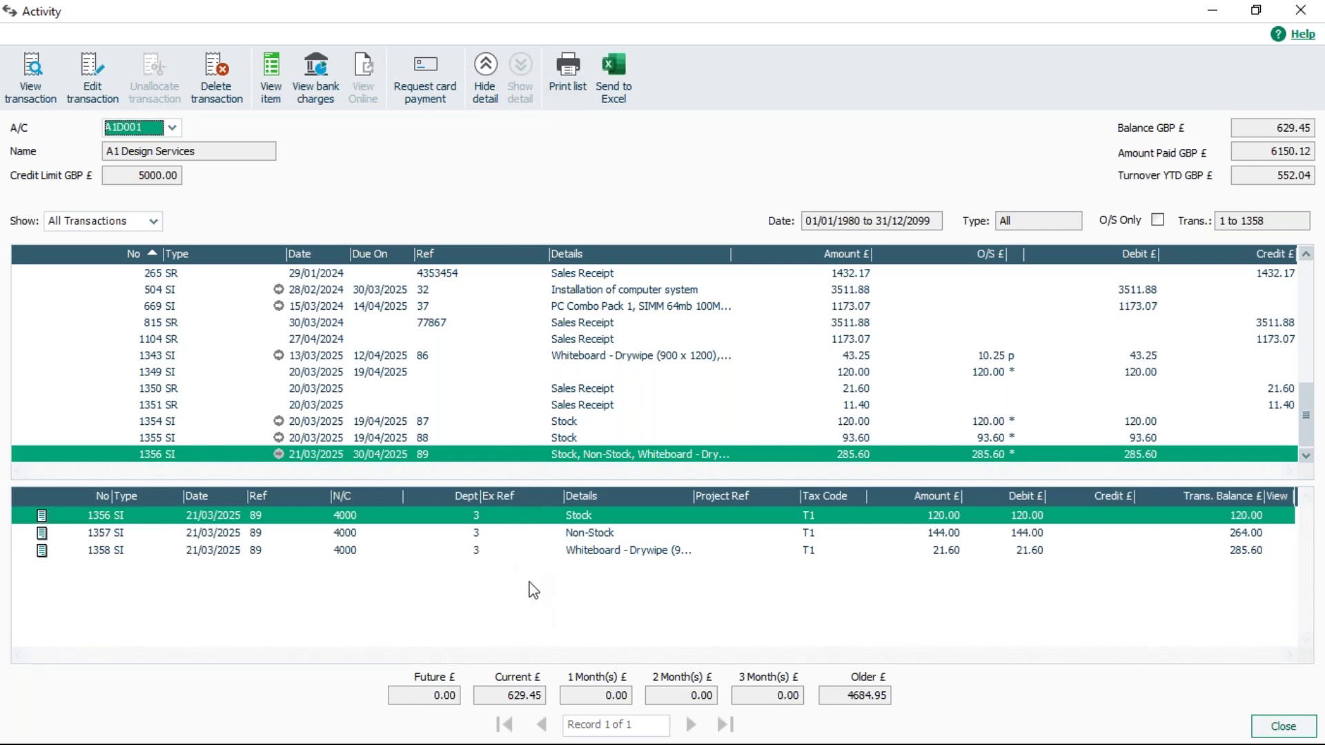
Examine the itemised detail of the stock invoice 87, a sales receipt and the part-paid invoice 86, then close the activity
click(392, 308)
click(369, 340)
click(330, 423)
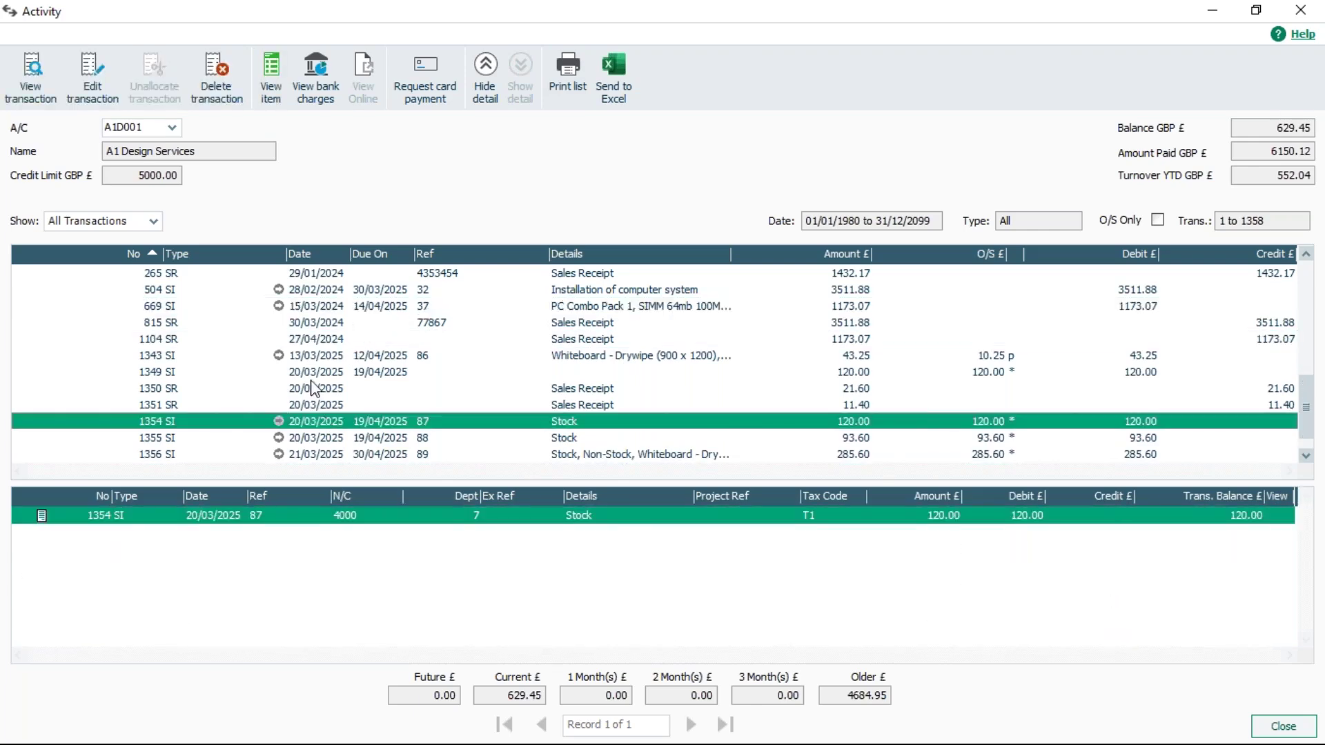
click(315, 389)
click(318, 357)
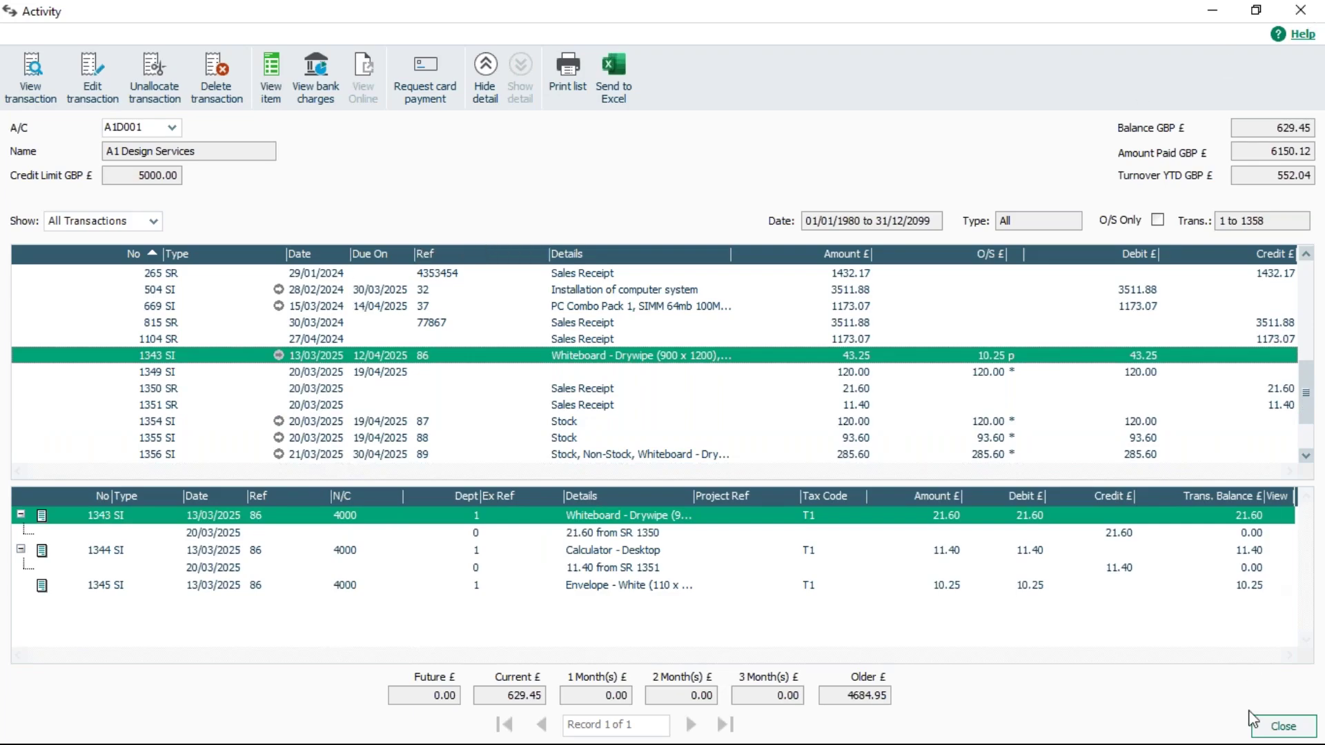
click(1284, 728)
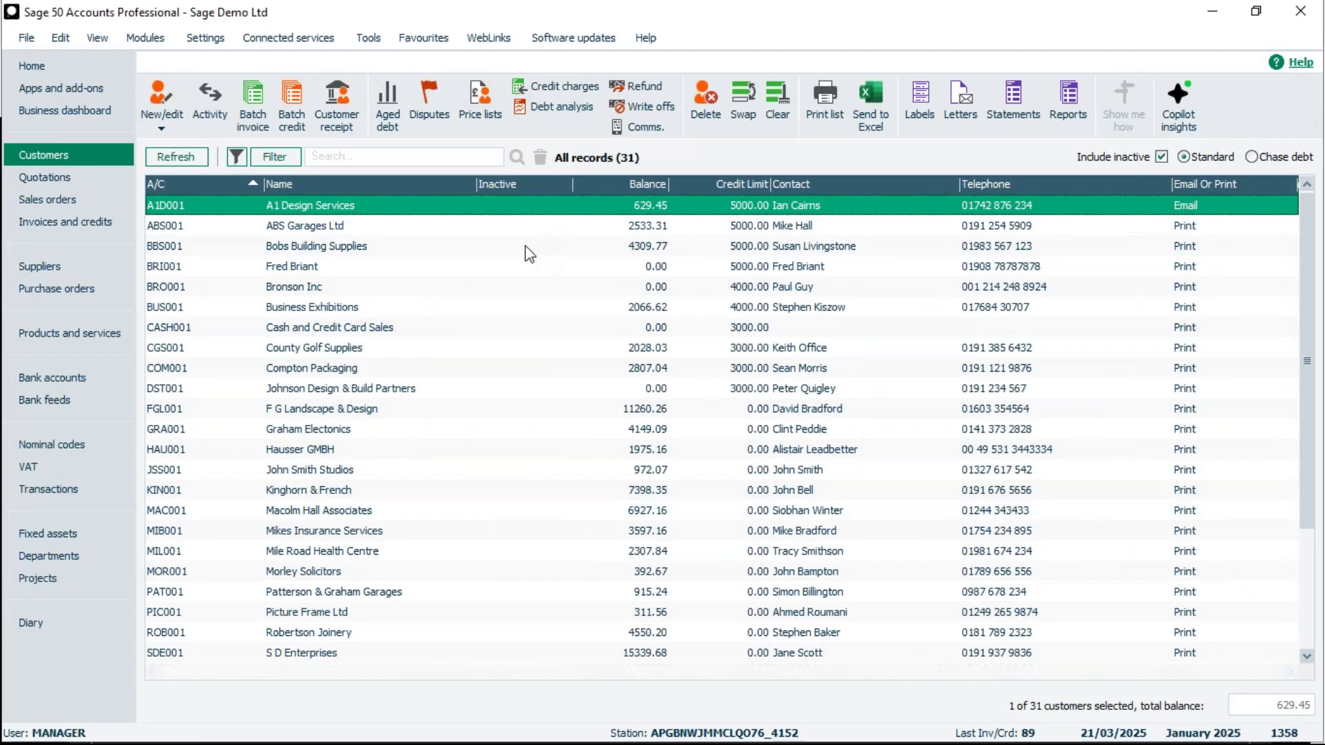
Start a customer receipt for A1 Design Services and list its invoices and credits by item line
click(343, 93)
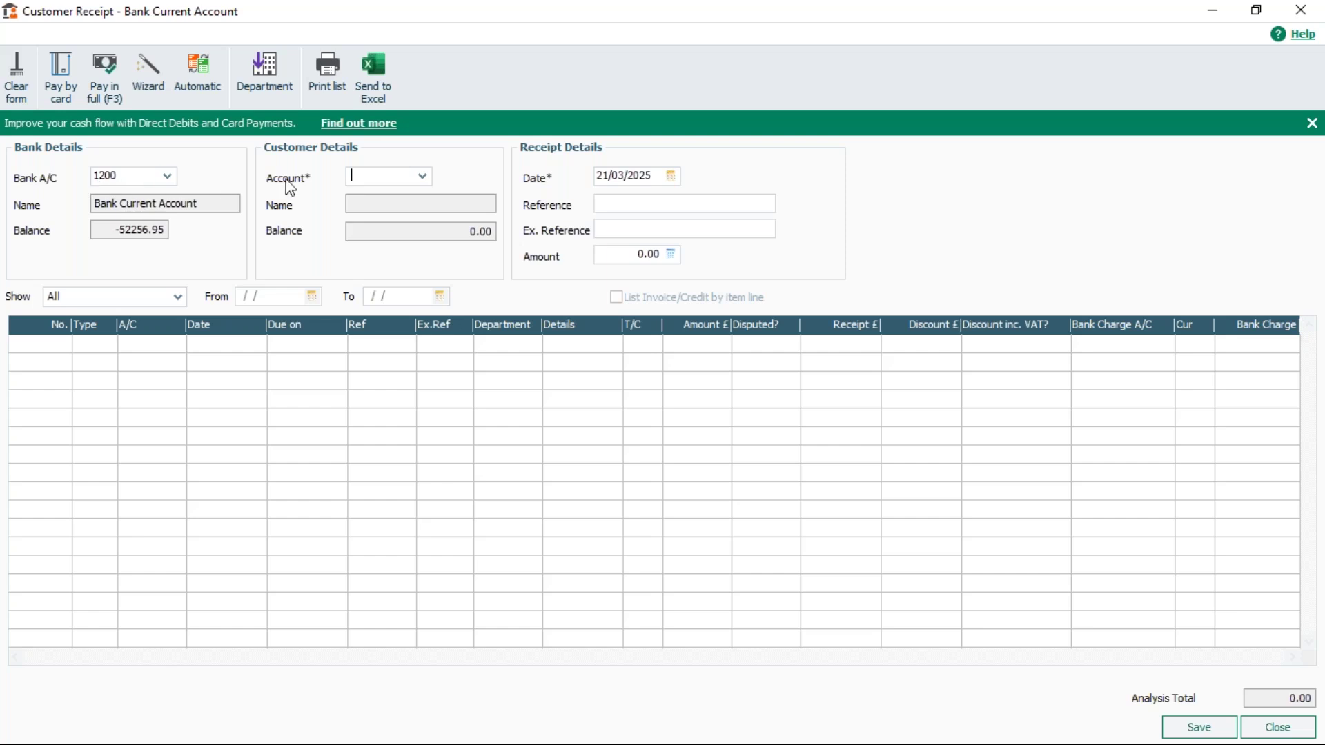
click(422, 176)
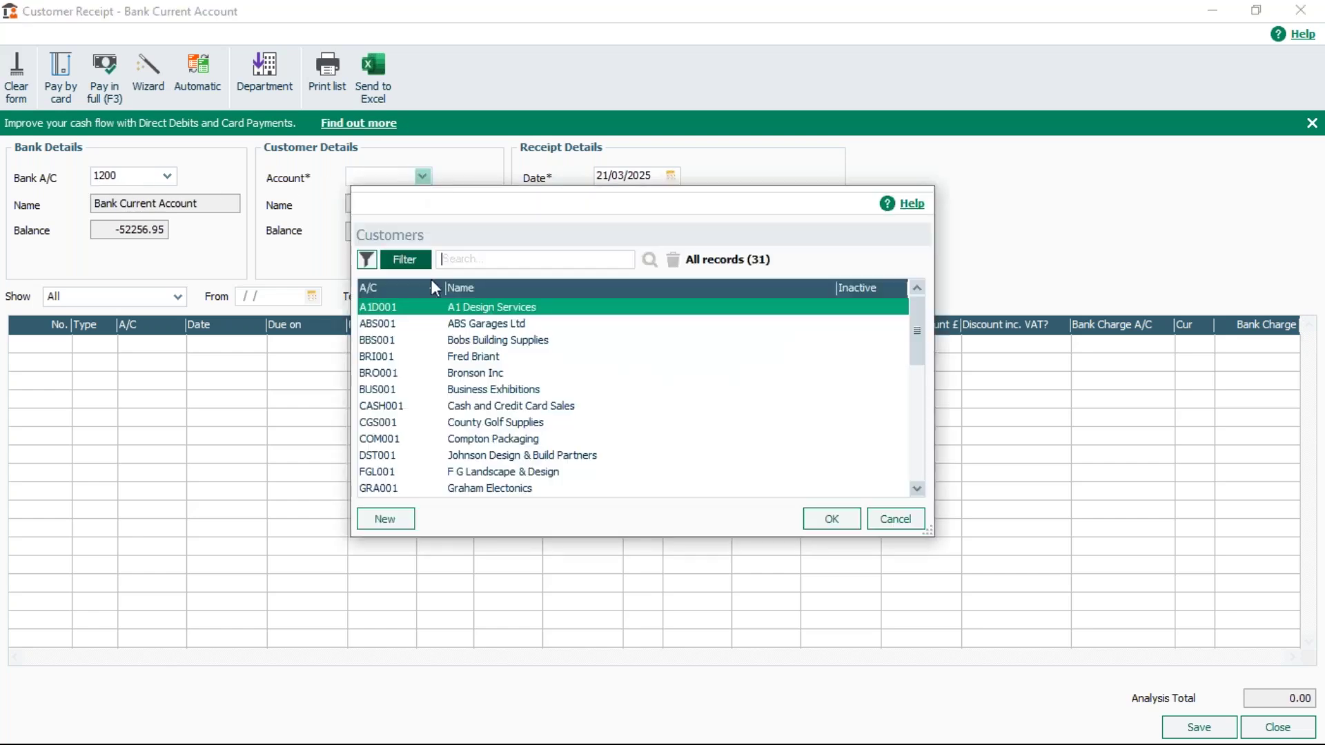
double_click(483, 307)
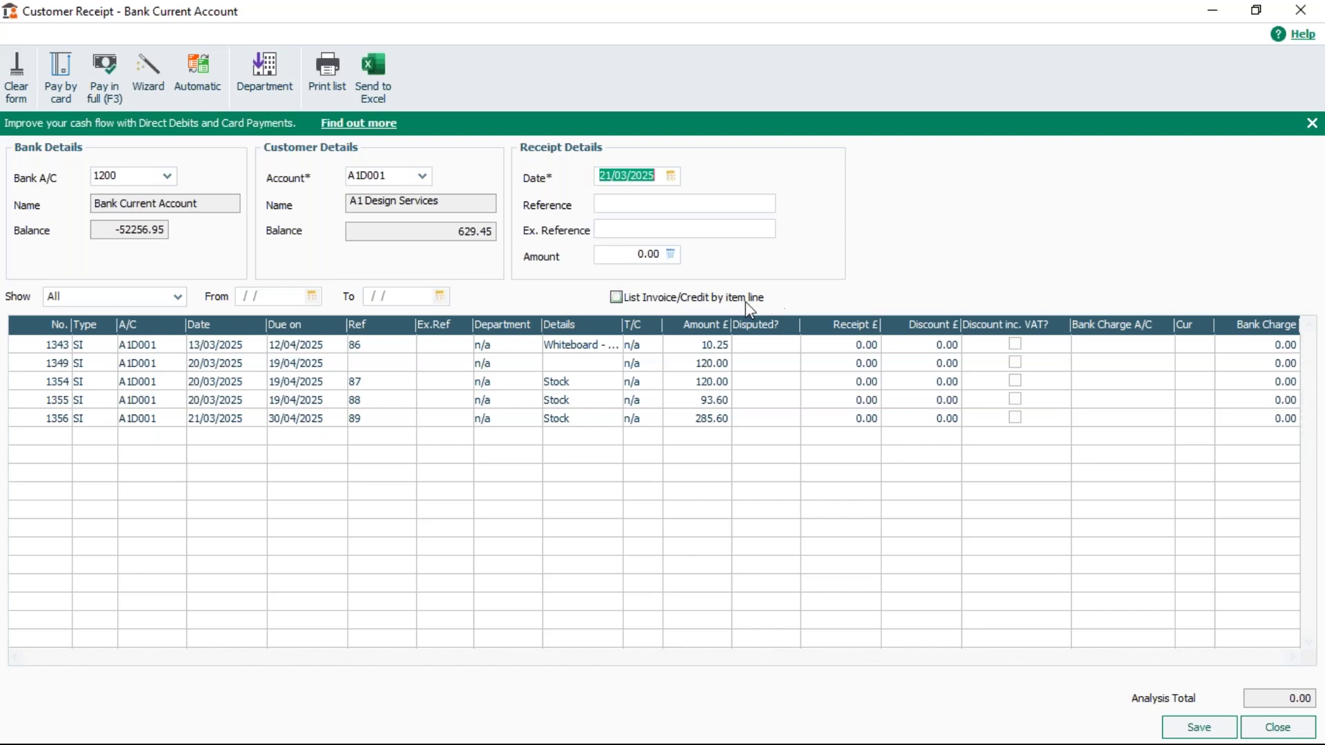
click(615, 297)
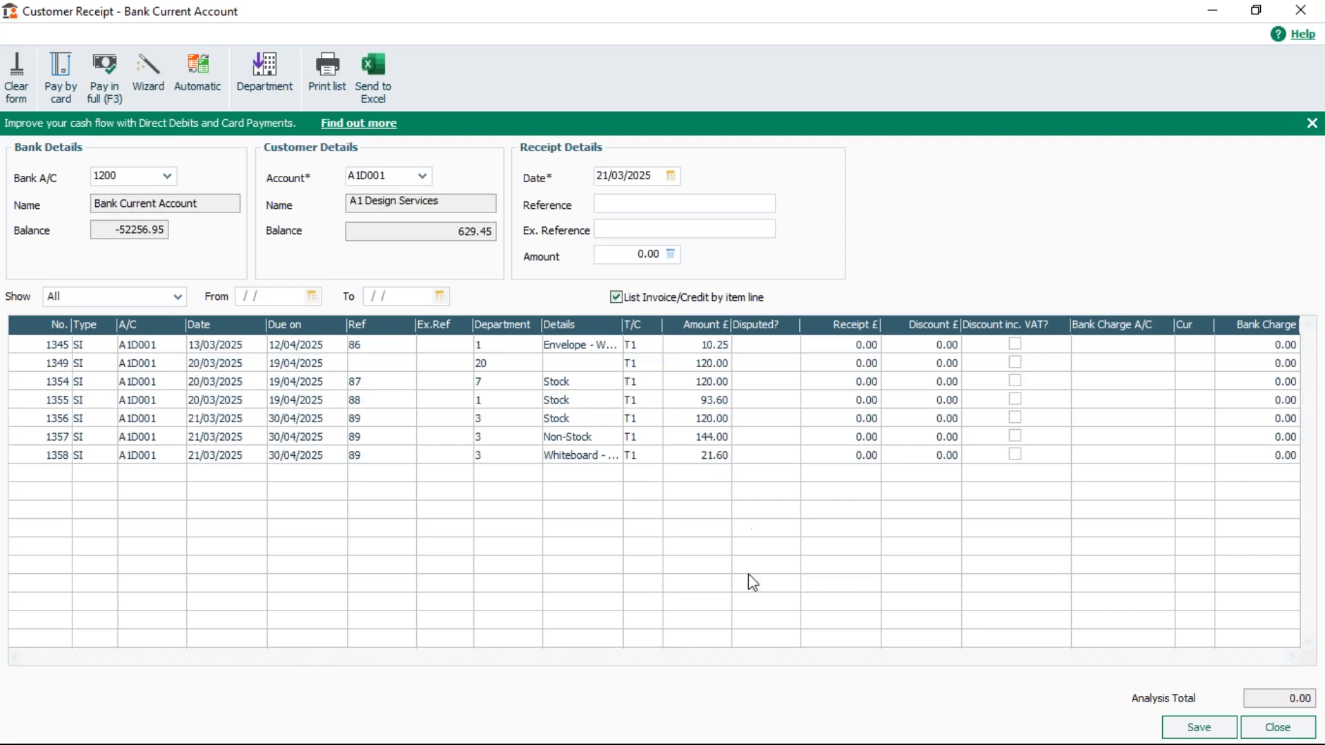
Allocate the receipt in full to the Stock and Whiteboard lines of invoice 89, leaving out the Non-Stock line
click(371, 420)
click(111, 65)
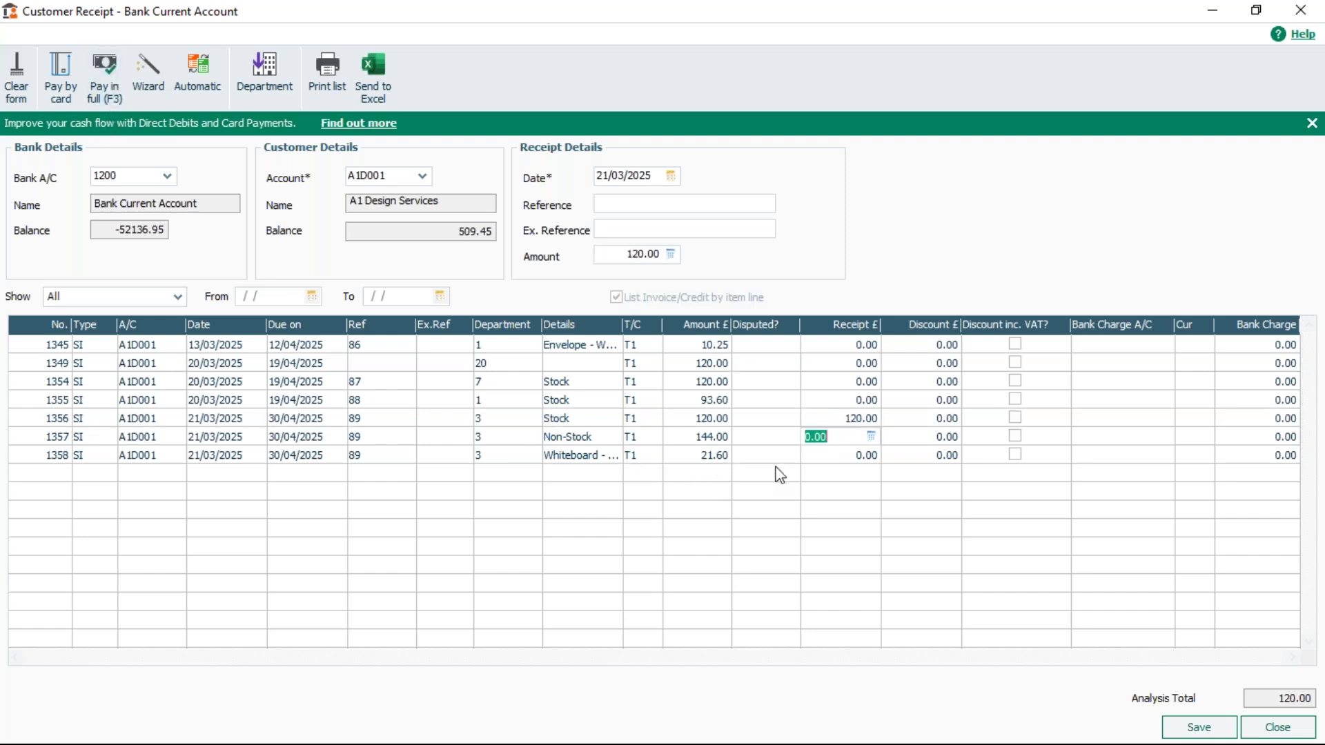
click(840, 457)
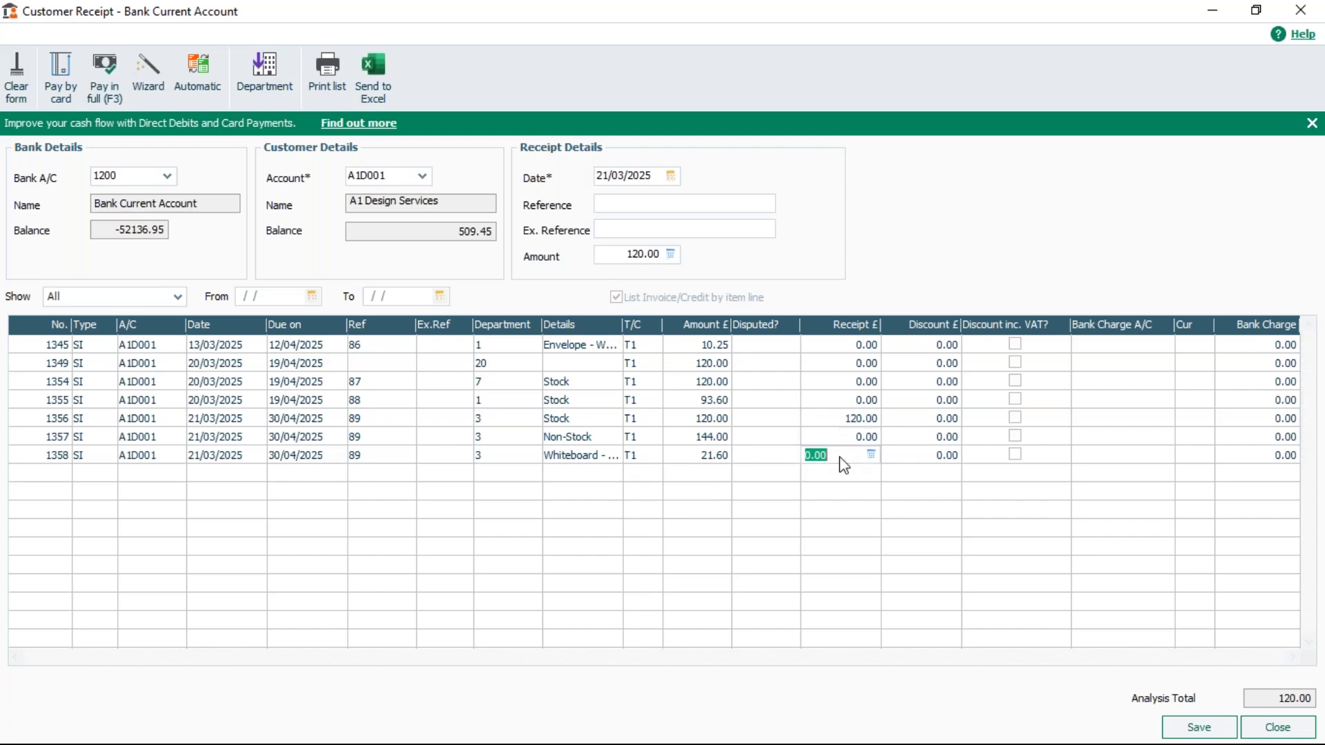
click(107, 68)
Clear the receipt form, discarding the allocations, and select A1 Design Services again as the customer
click(16, 81)
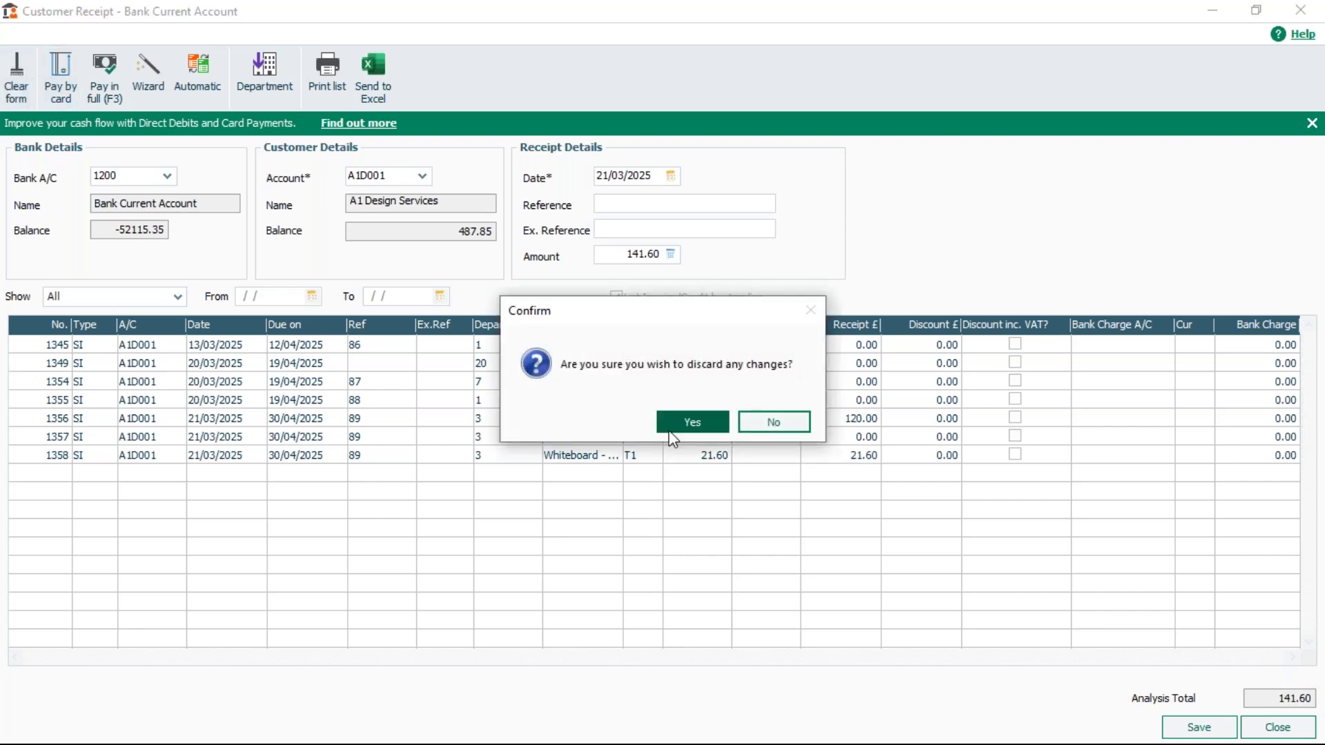
click(690, 421)
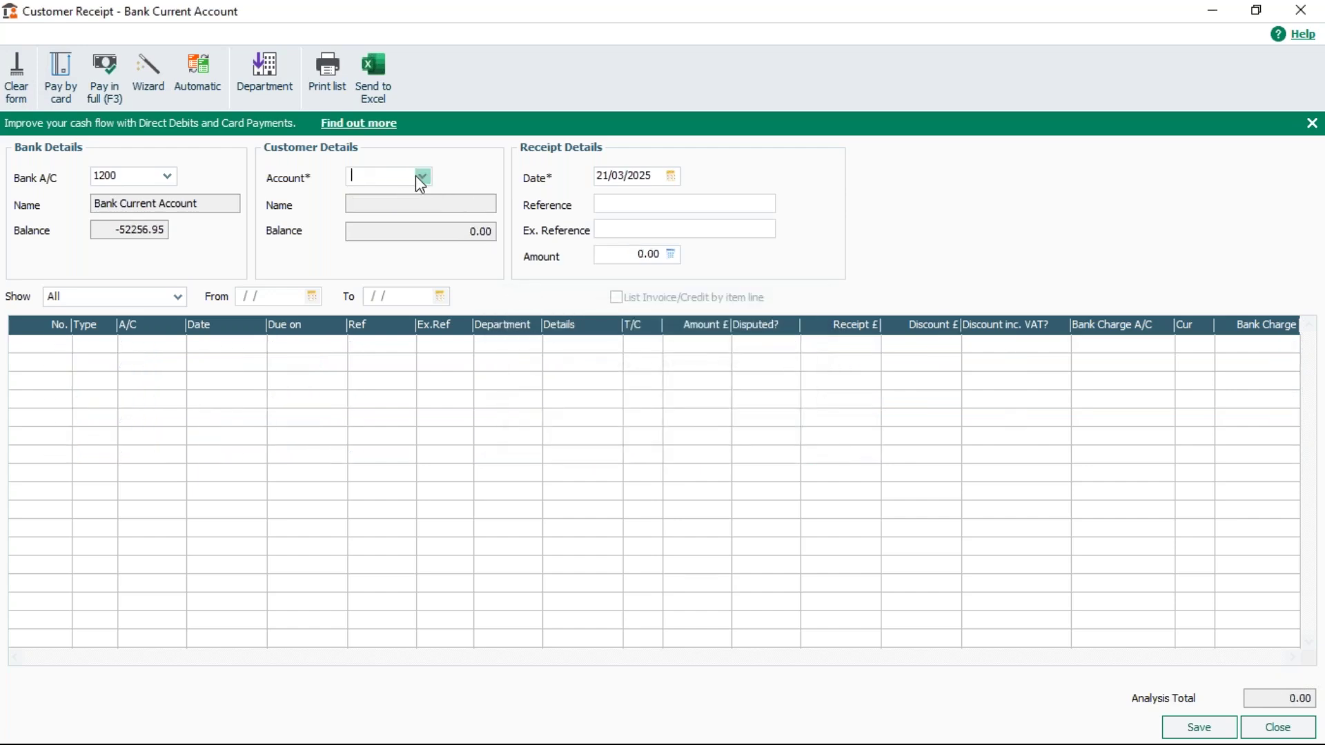
click(421, 176)
double_click(461, 311)
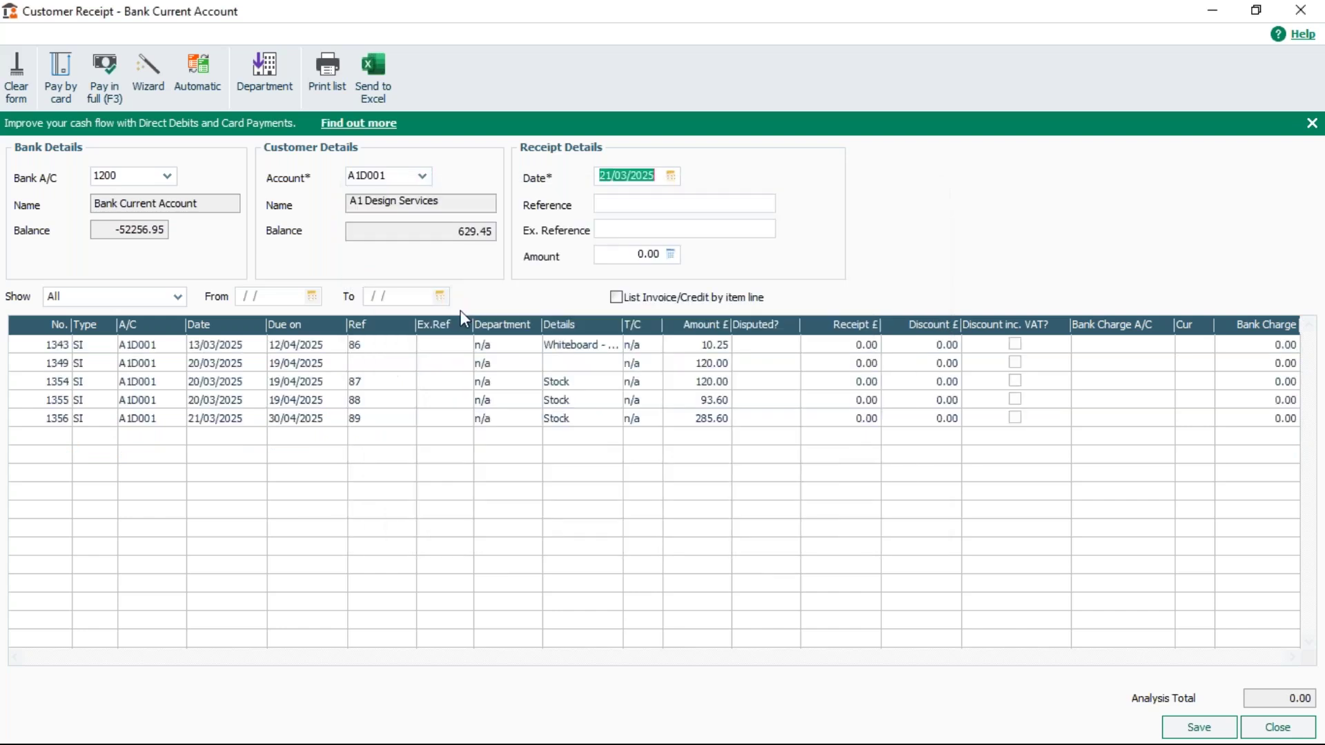
Close the A1 Design Services customer receipt without saving changes
click(834, 419)
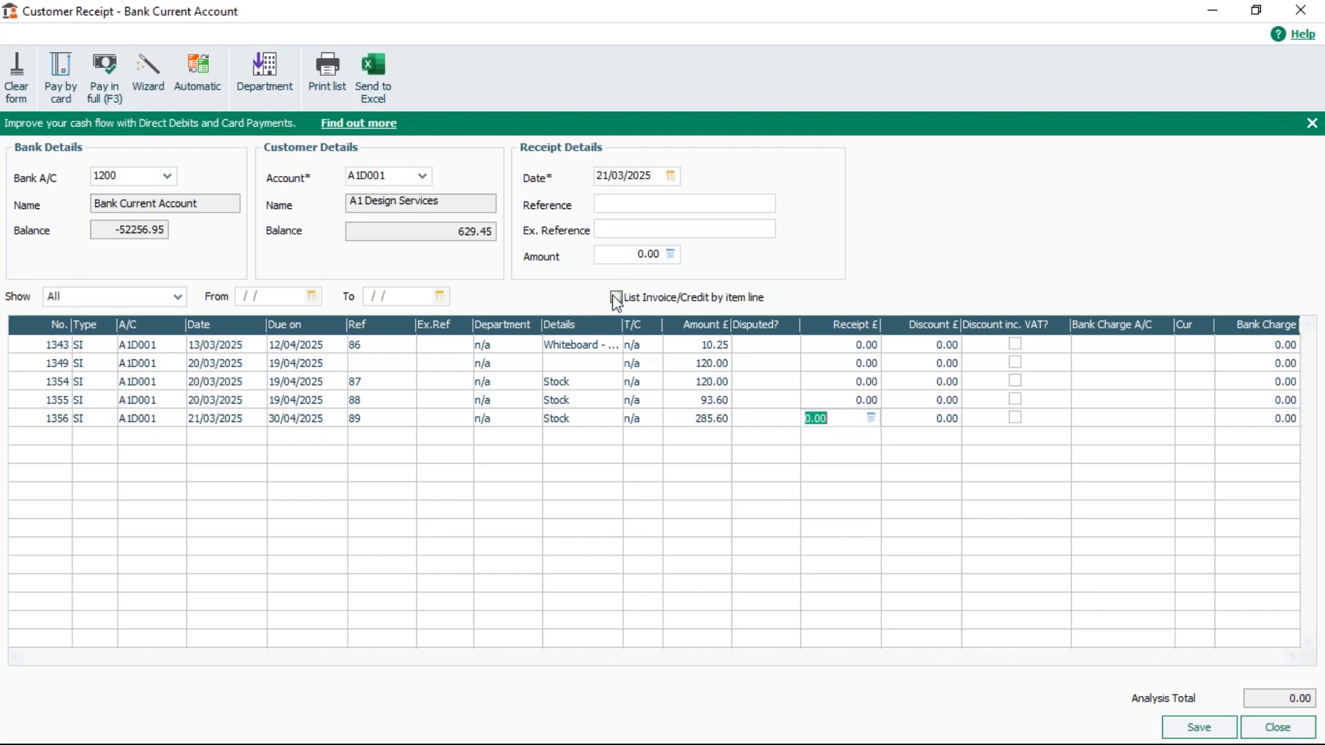
click(1276, 730)
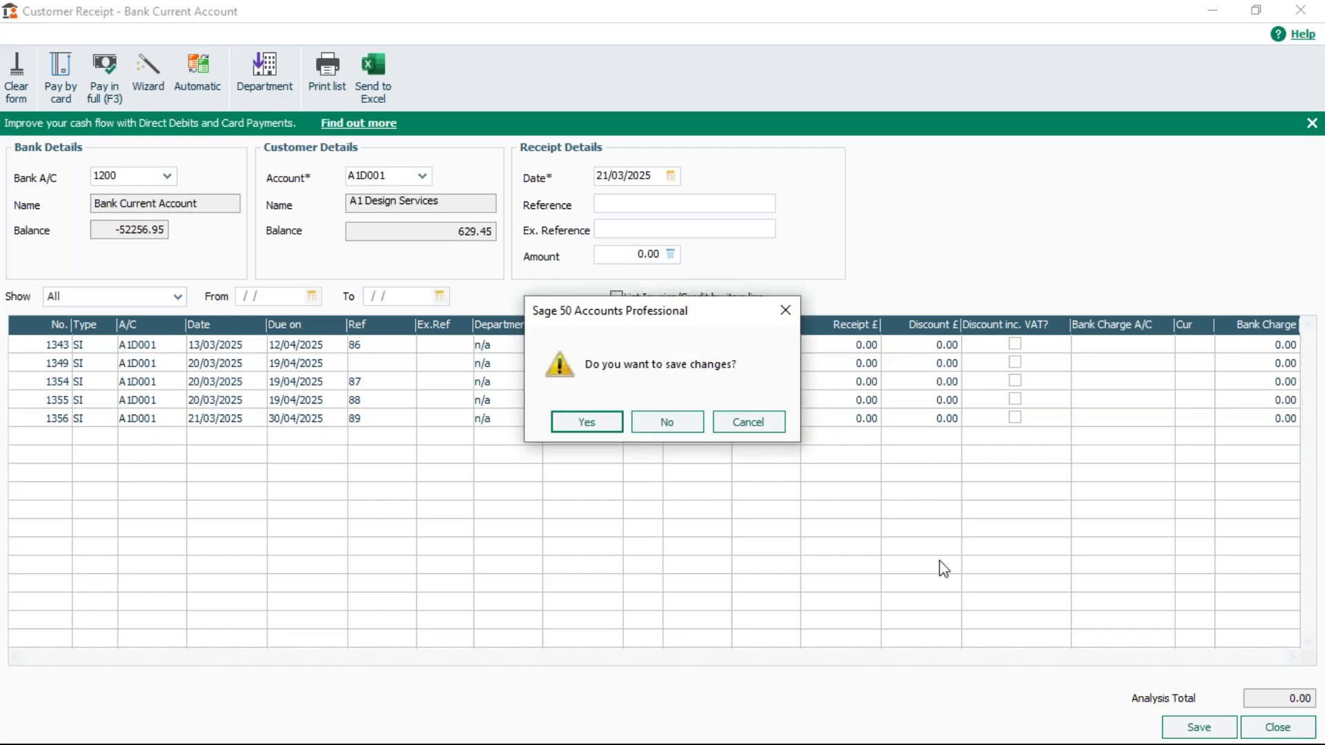
click(645, 424)
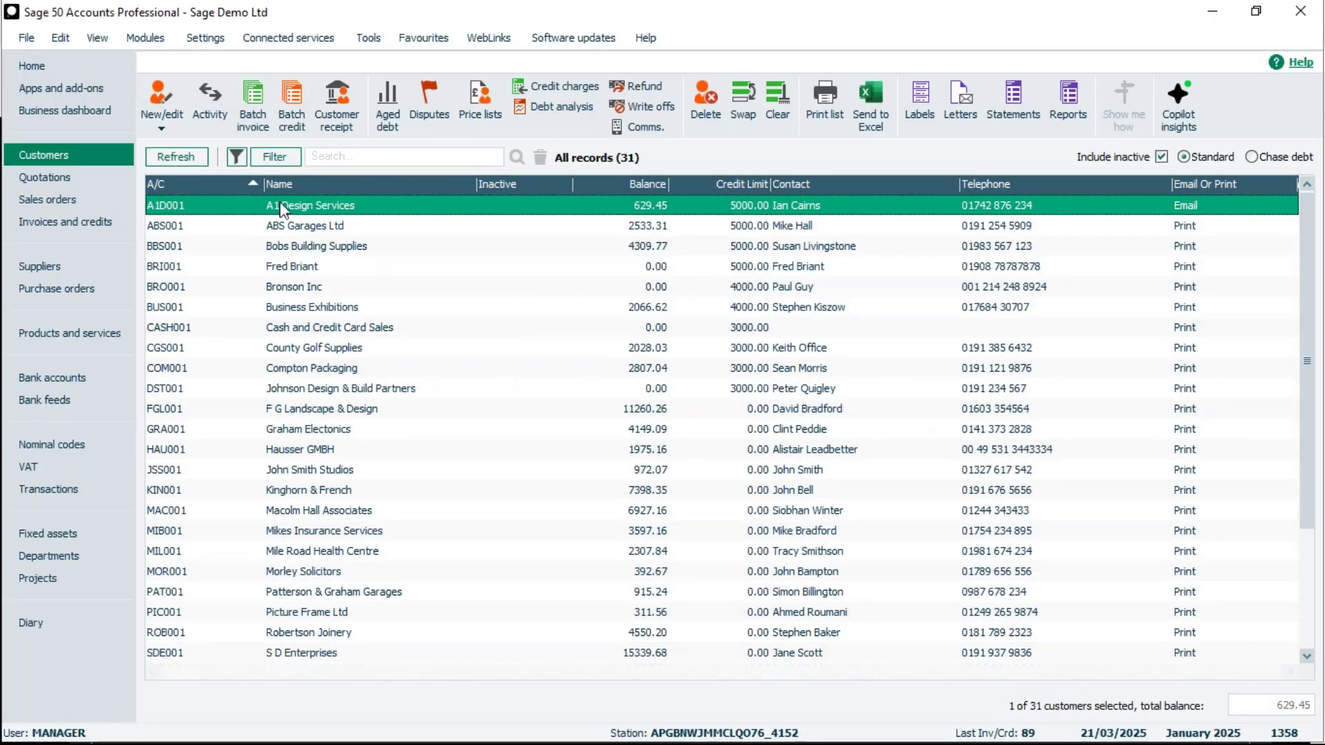
Enable List Invoice/Credit by item line in the bank defaults and save the setting
click(207, 39)
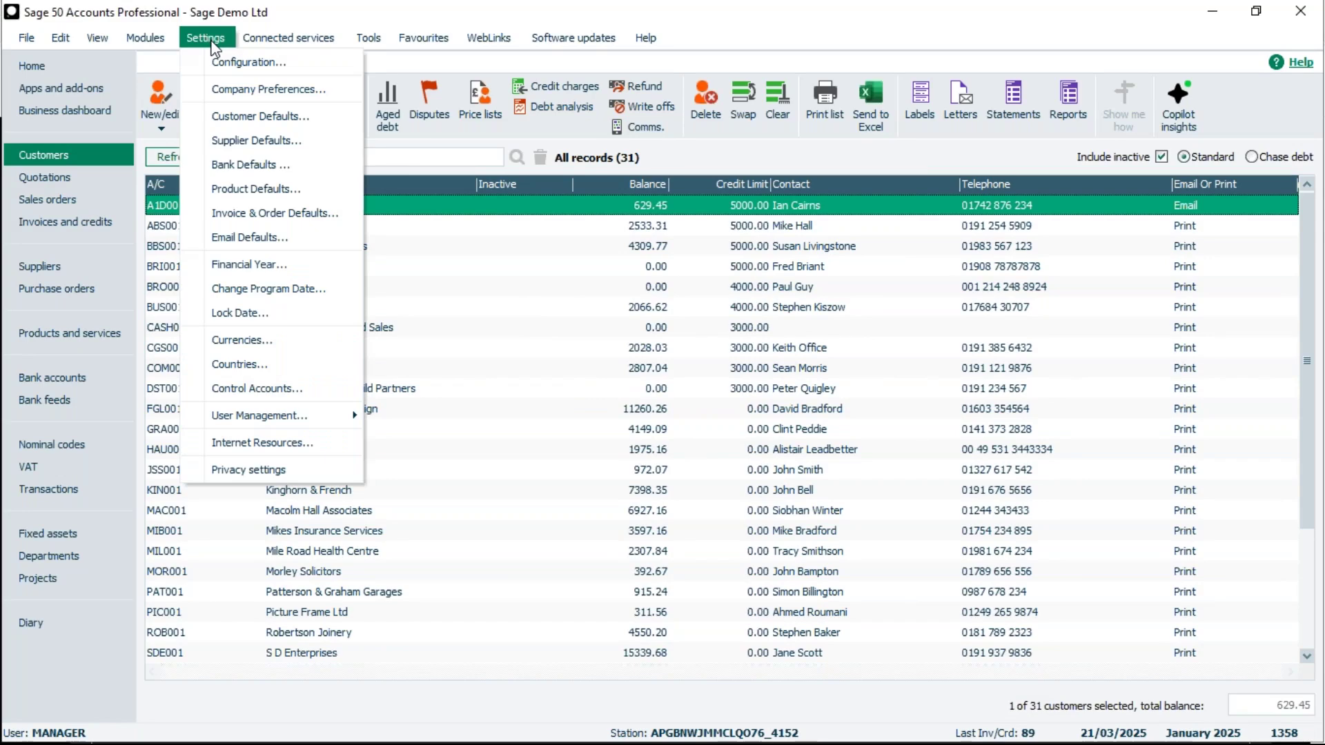
click(231, 169)
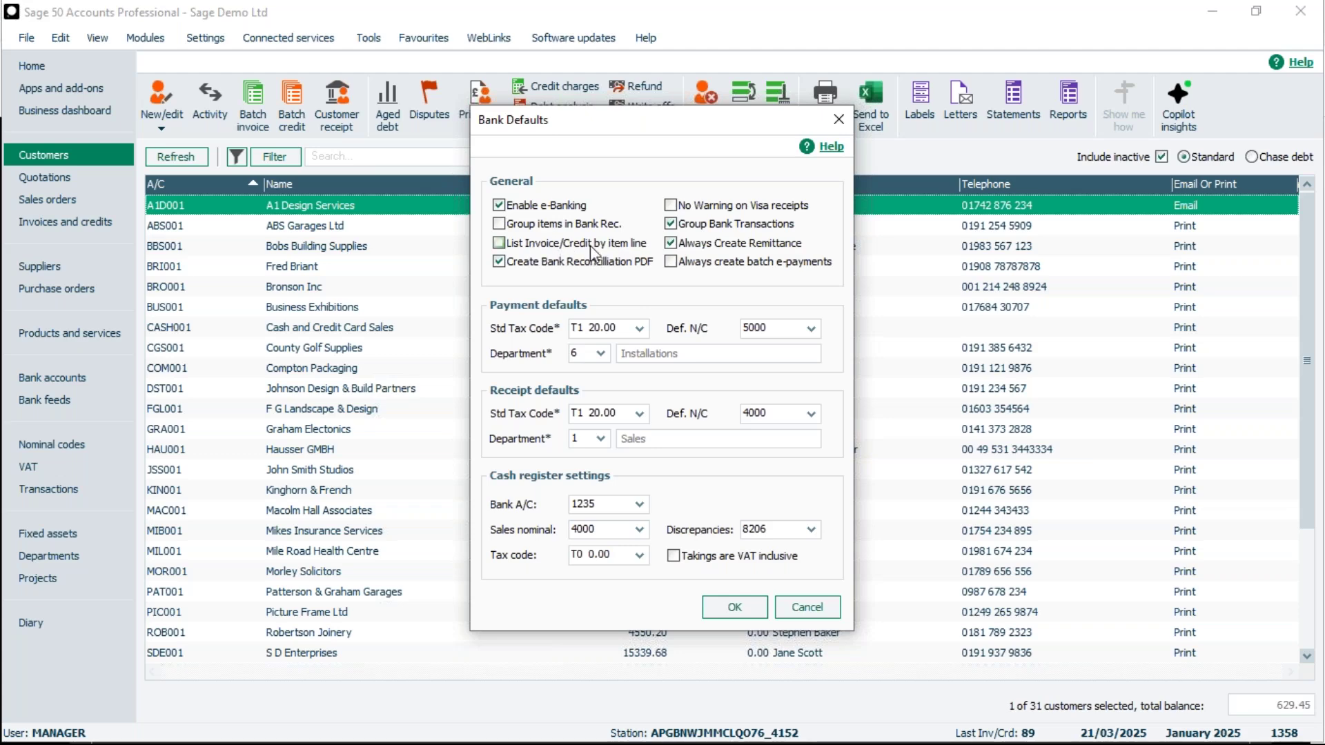
click(498, 246)
click(734, 613)
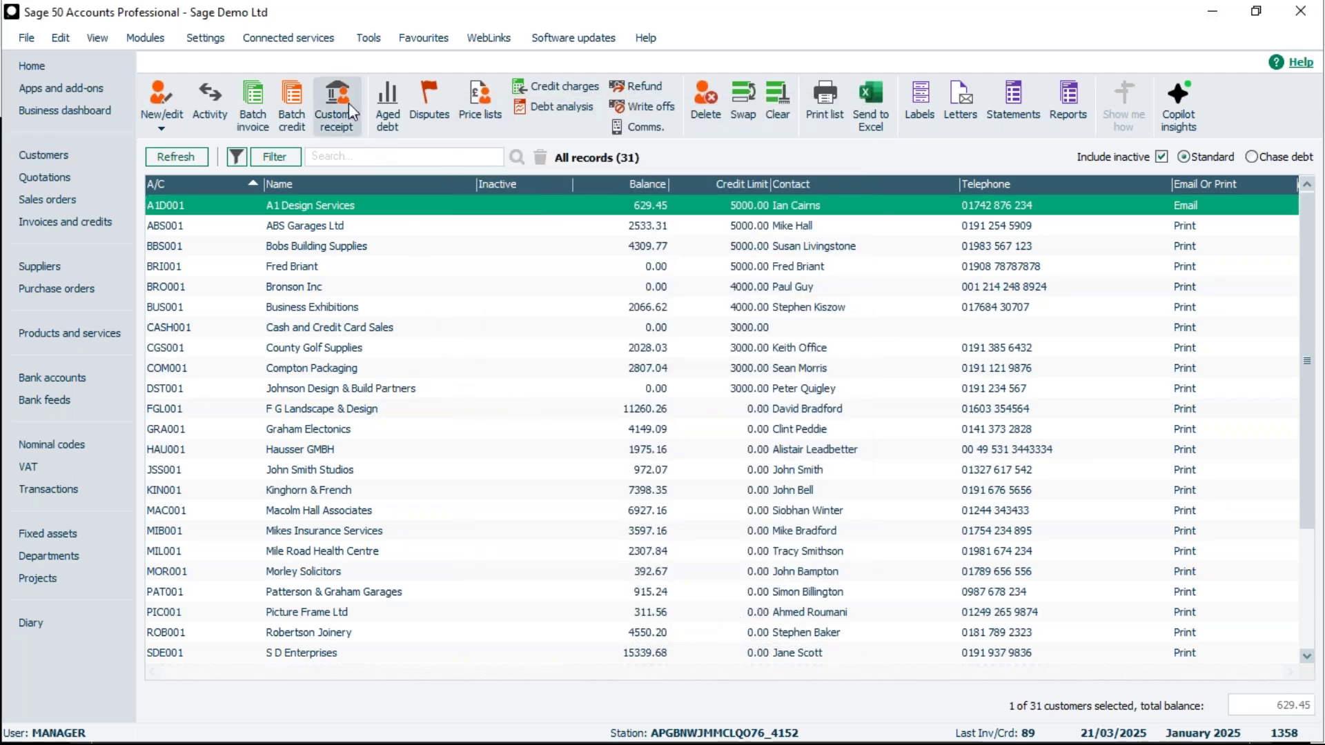
Start a customer receipt for A1 Design Services, turn off its listing by item line, and close it without saving
click(345, 97)
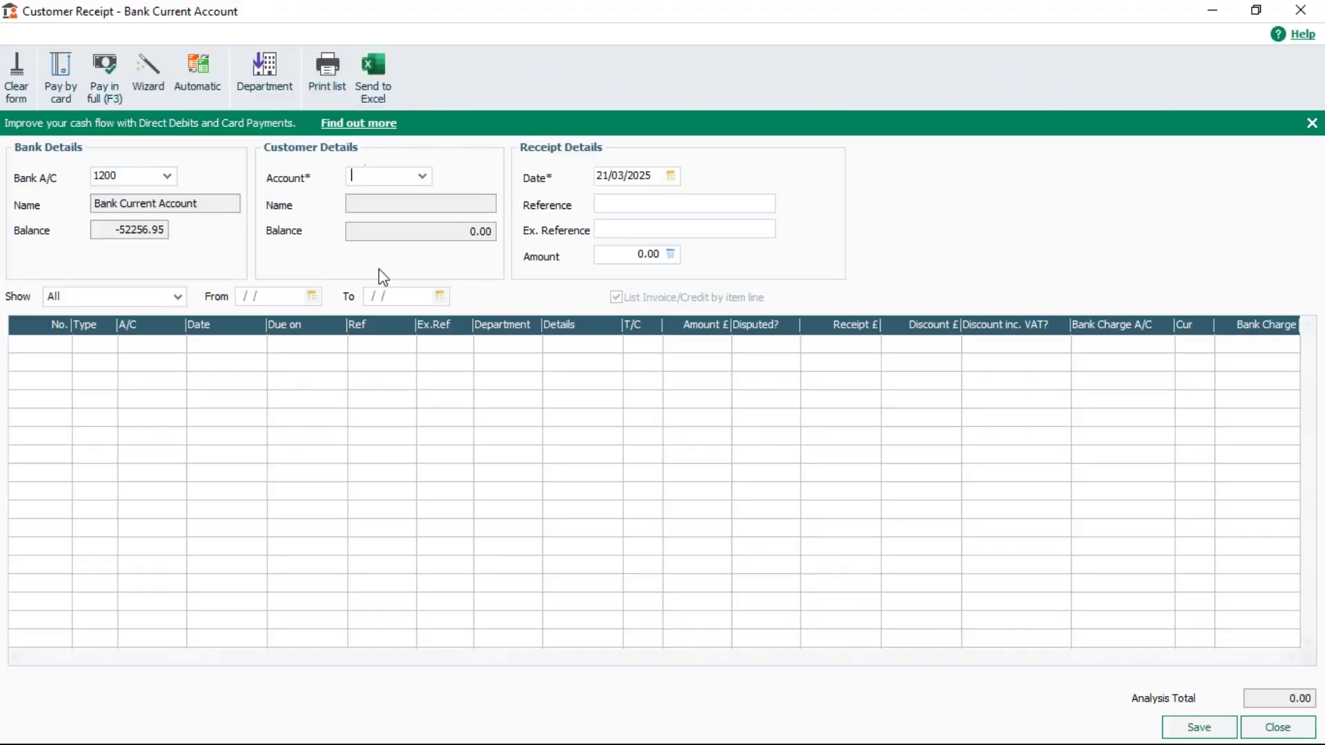
click(421, 176)
double_click(438, 305)
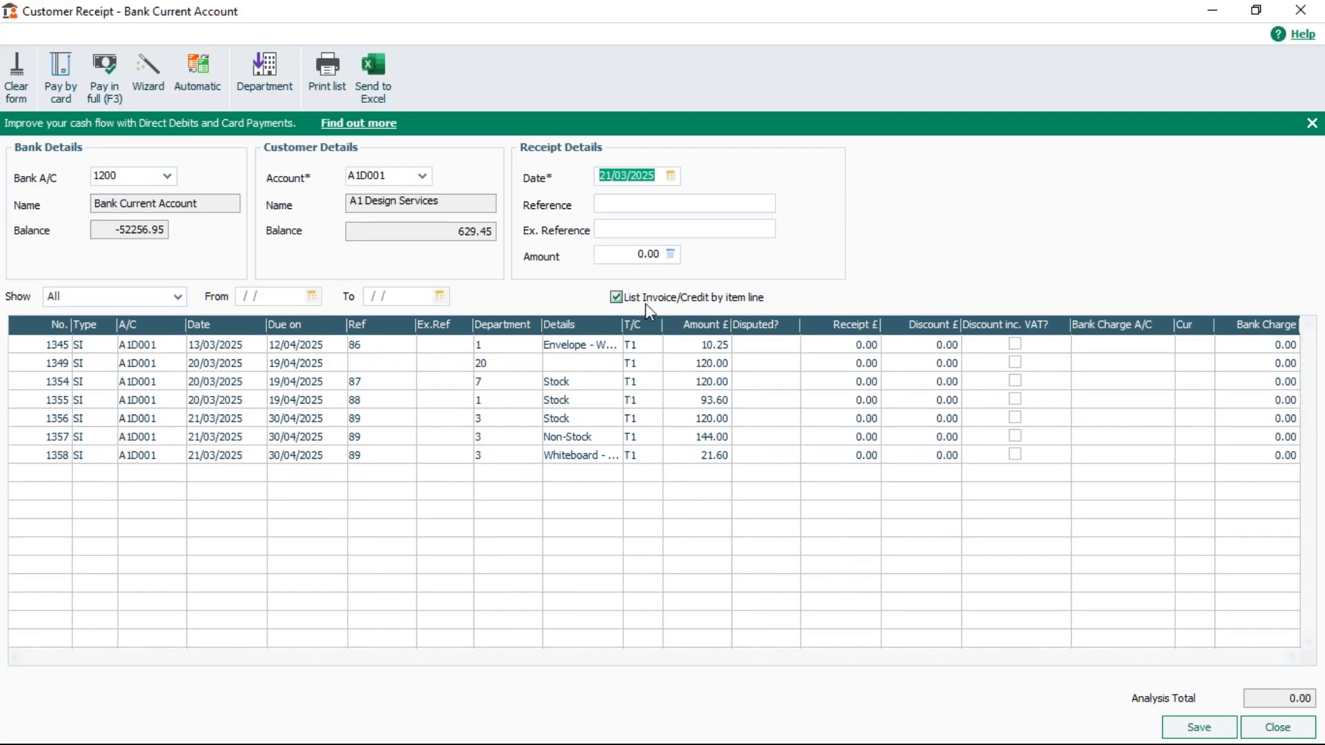
click(616, 298)
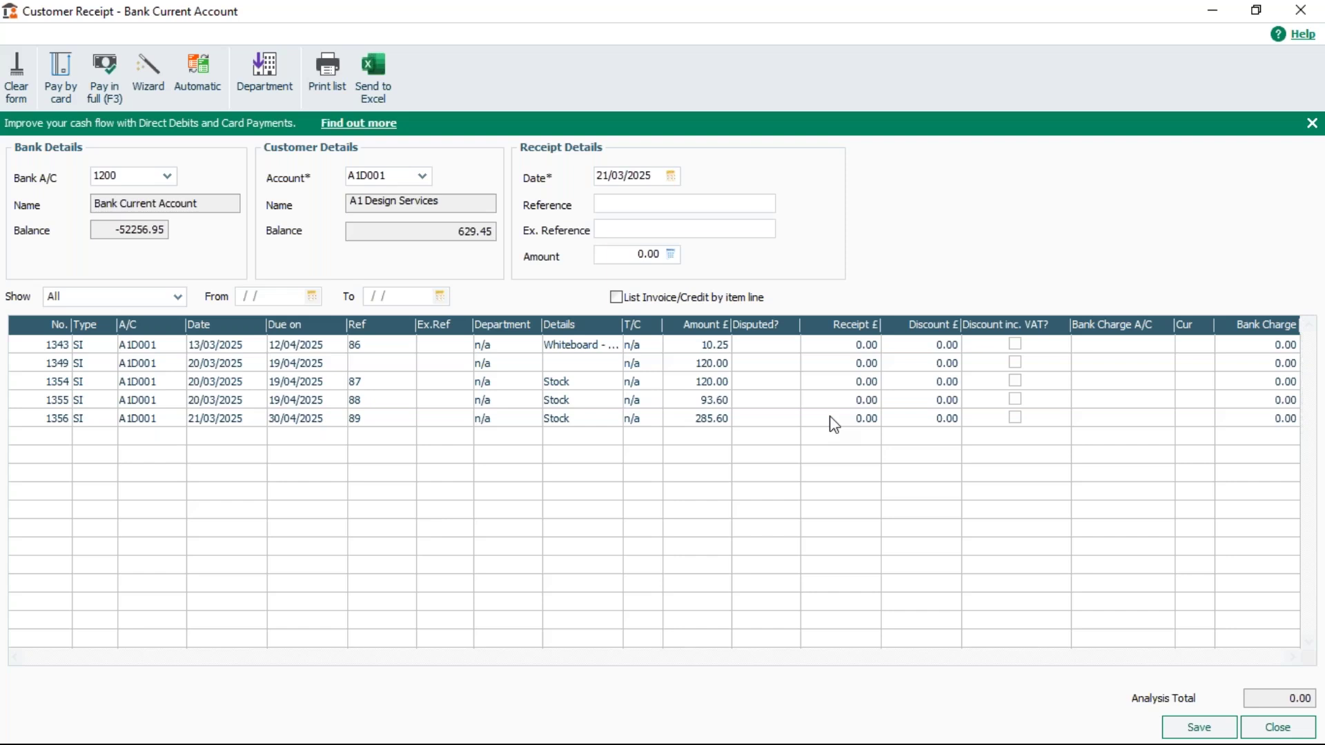
click(1270, 733)
click(673, 422)
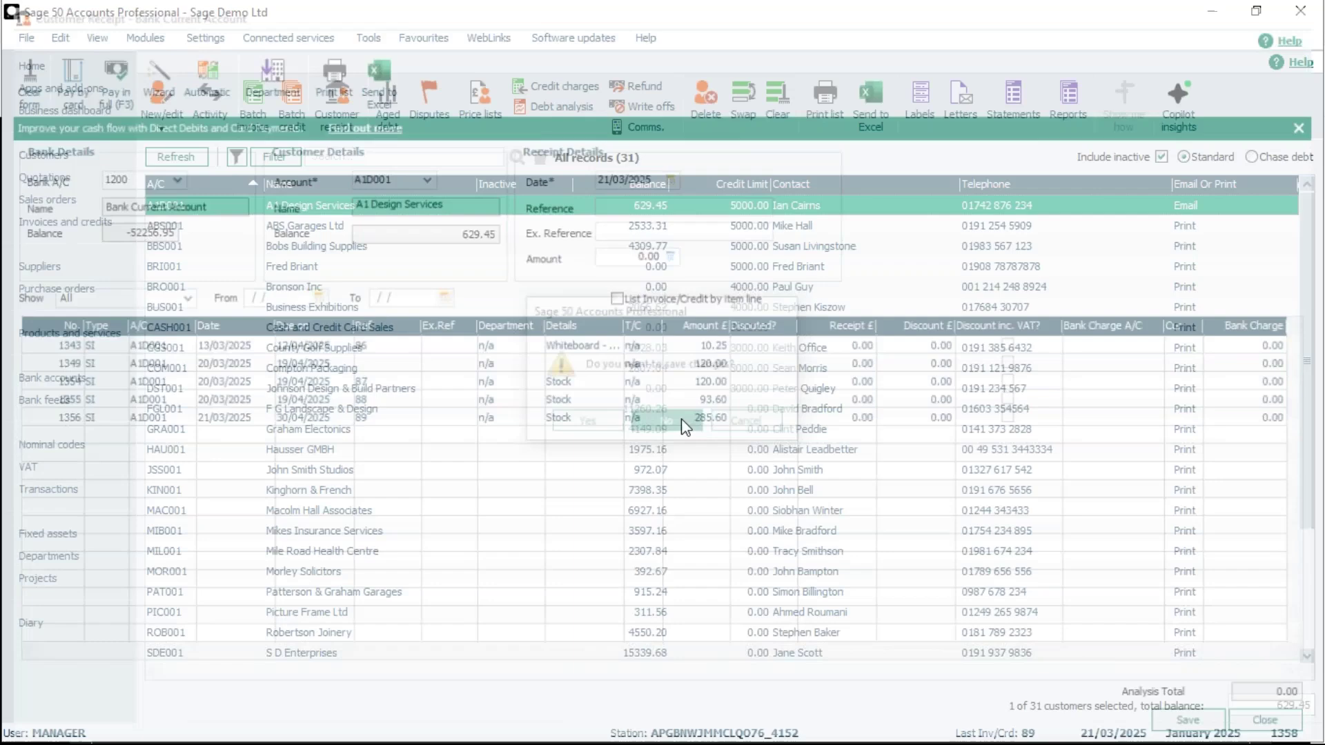
Disable List Invoice/Credit by item line in the bank defaults and save the setting
click(205, 38)
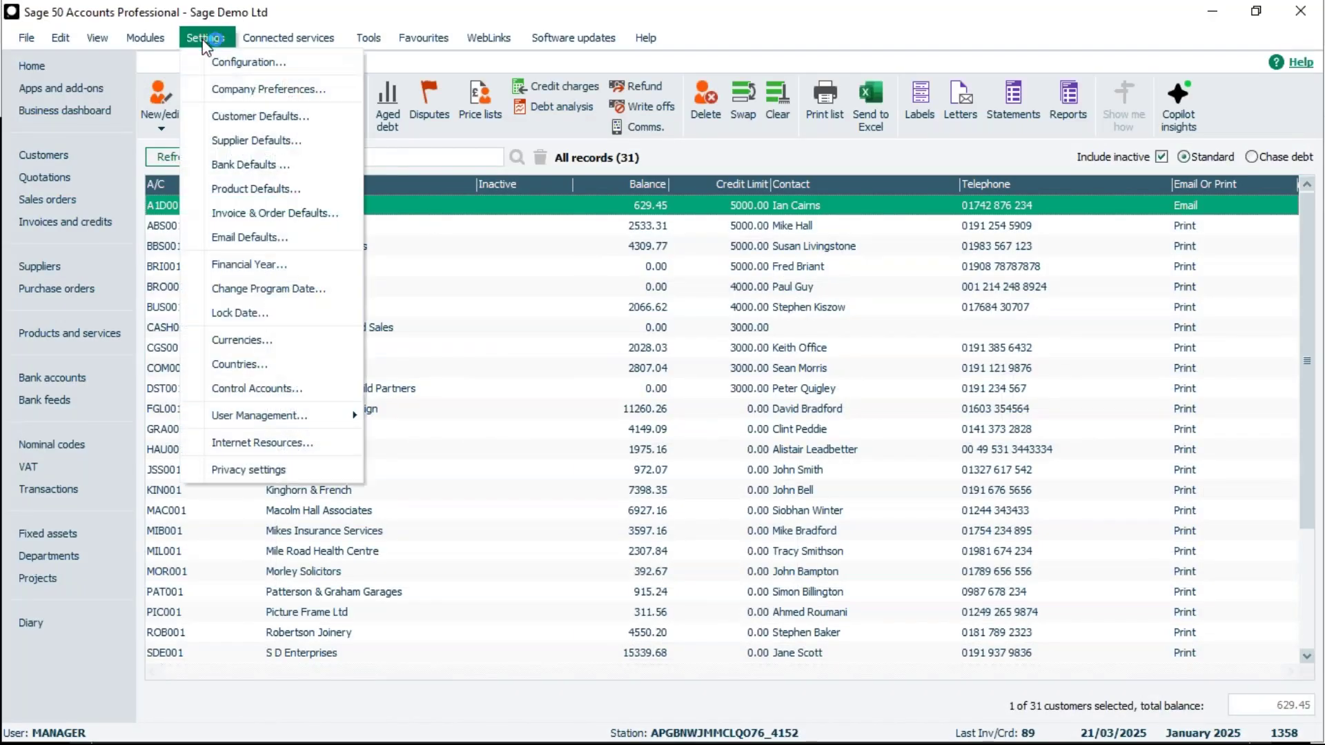
click(229, 166)
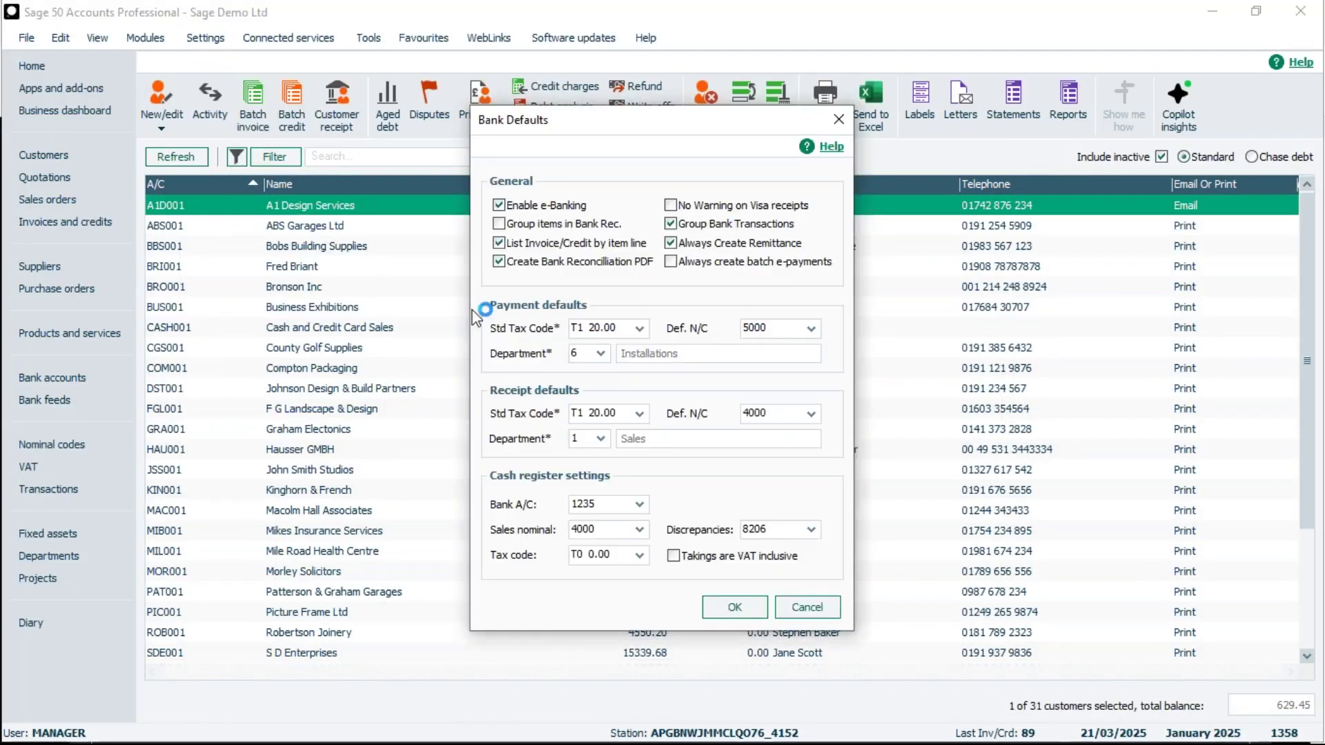
click(499, 244)
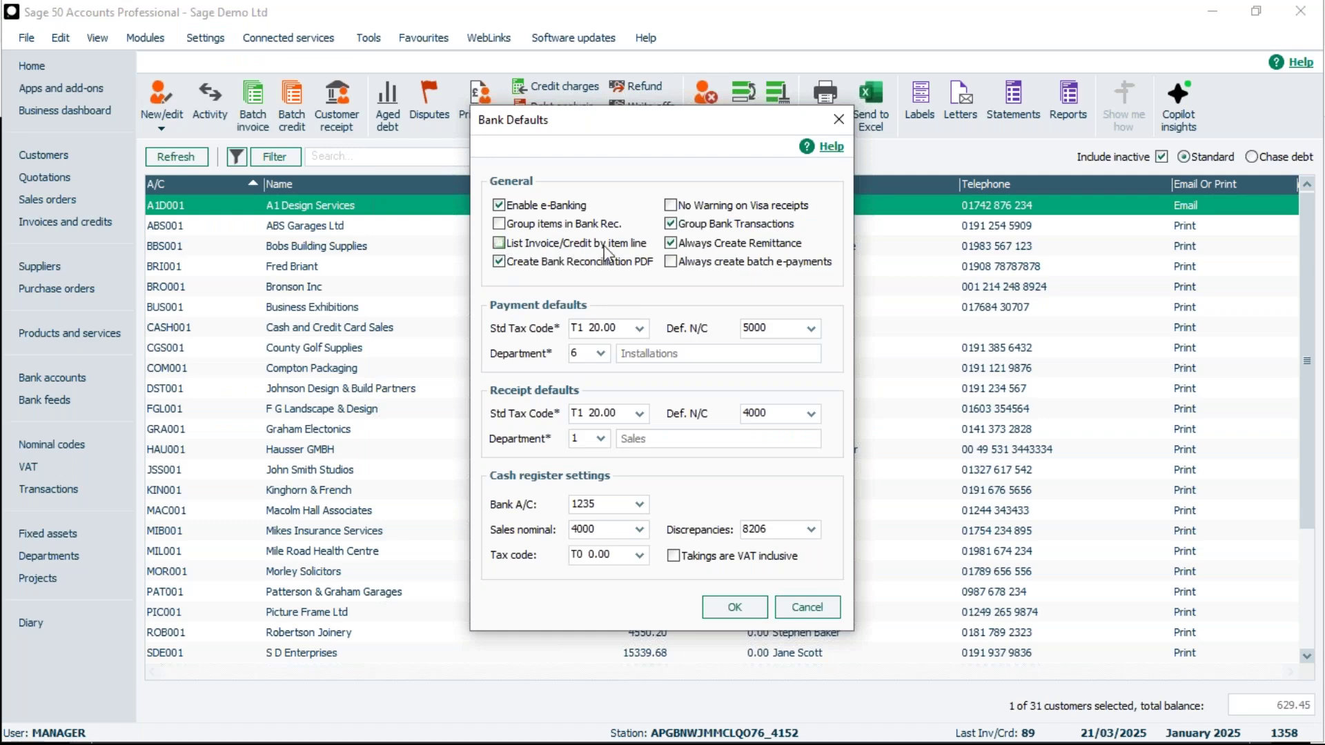
click(735, 608)
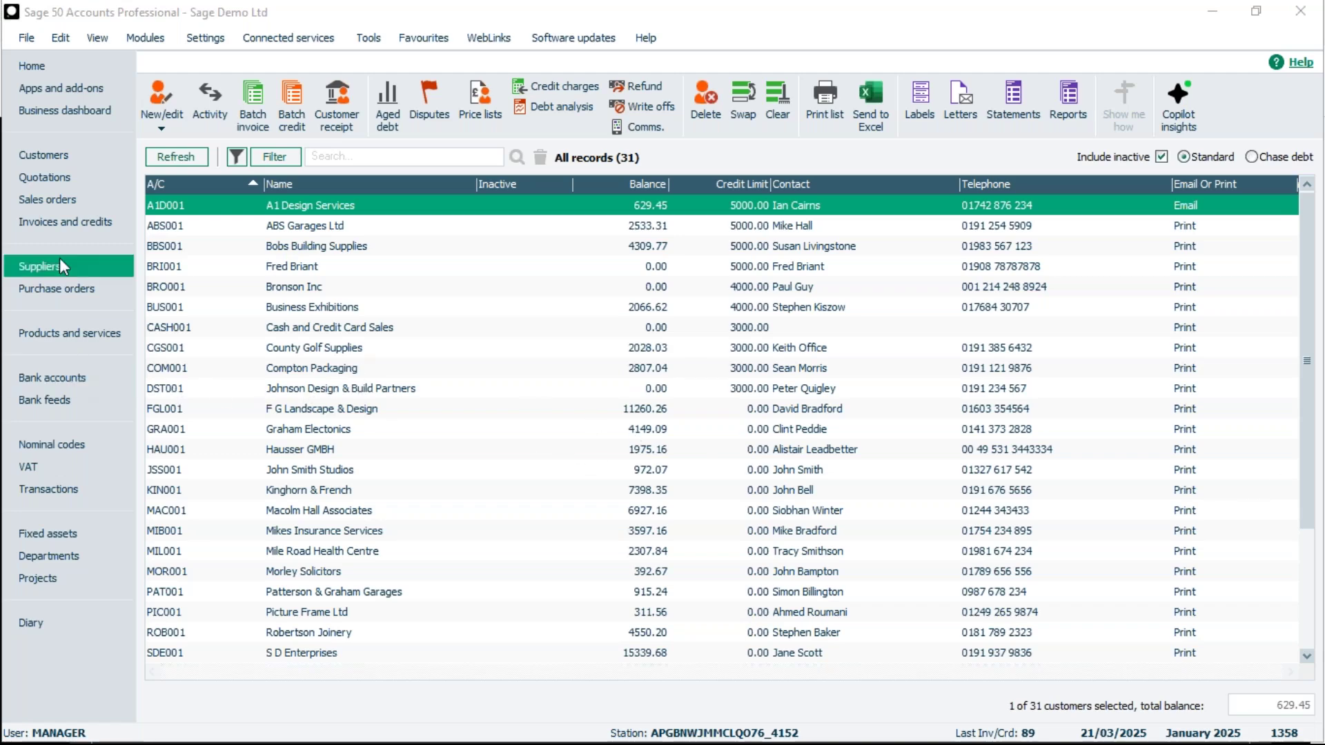
Start a batch supplier invoice with Concept Stationery Supplies (CON001) as the account on the first line
click(40, 265)
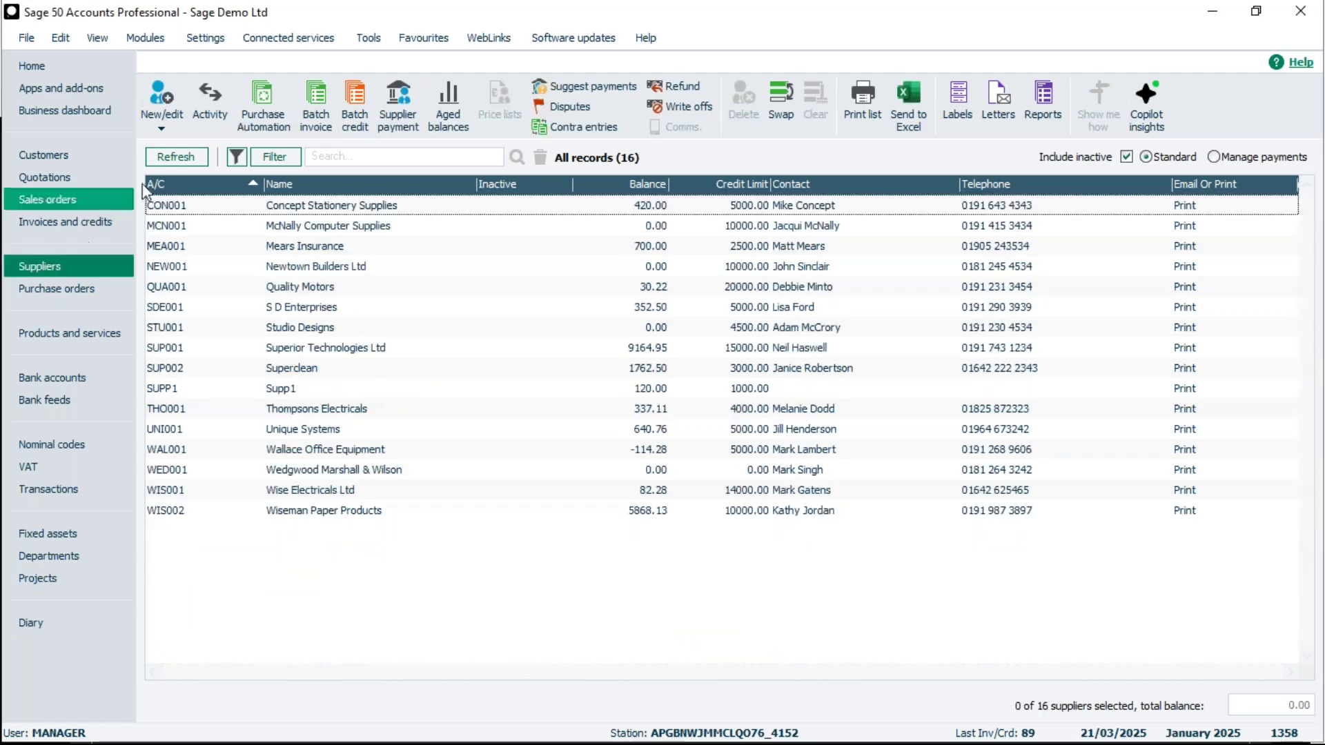
click(316, 121)
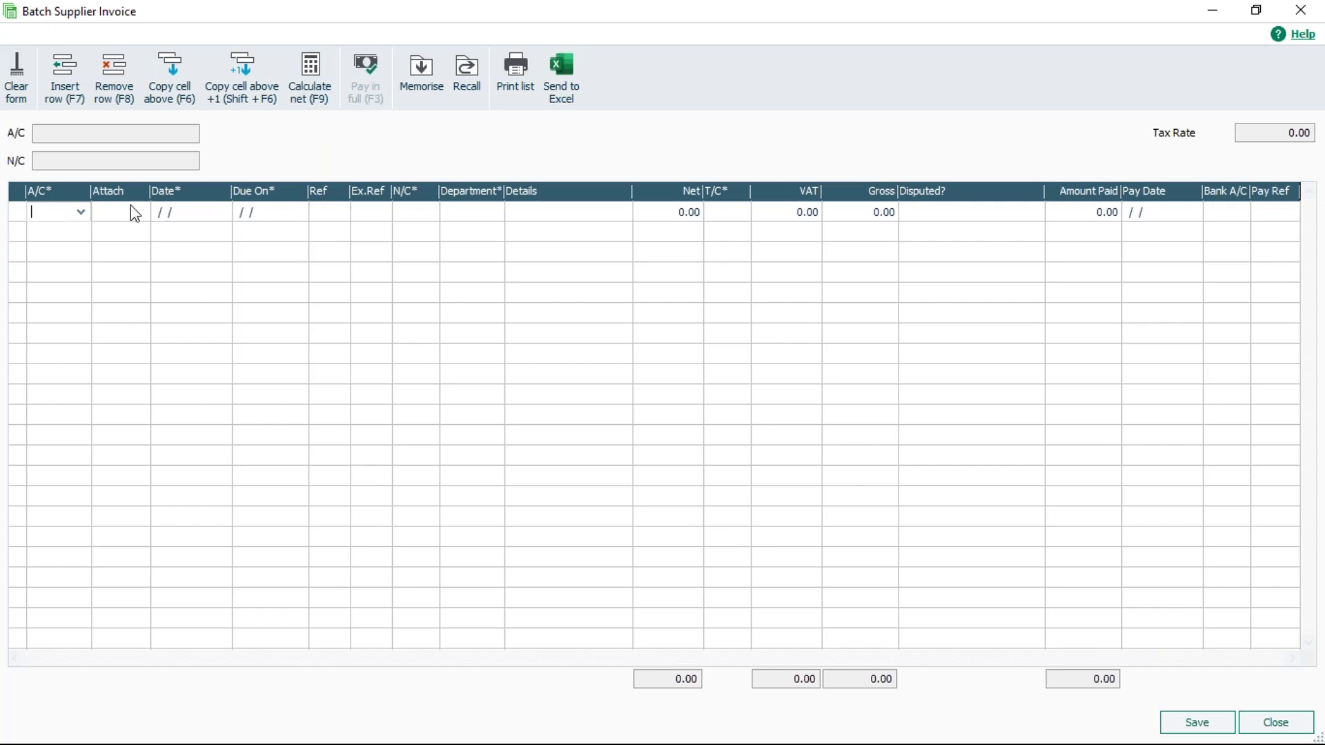
click(80, 213)
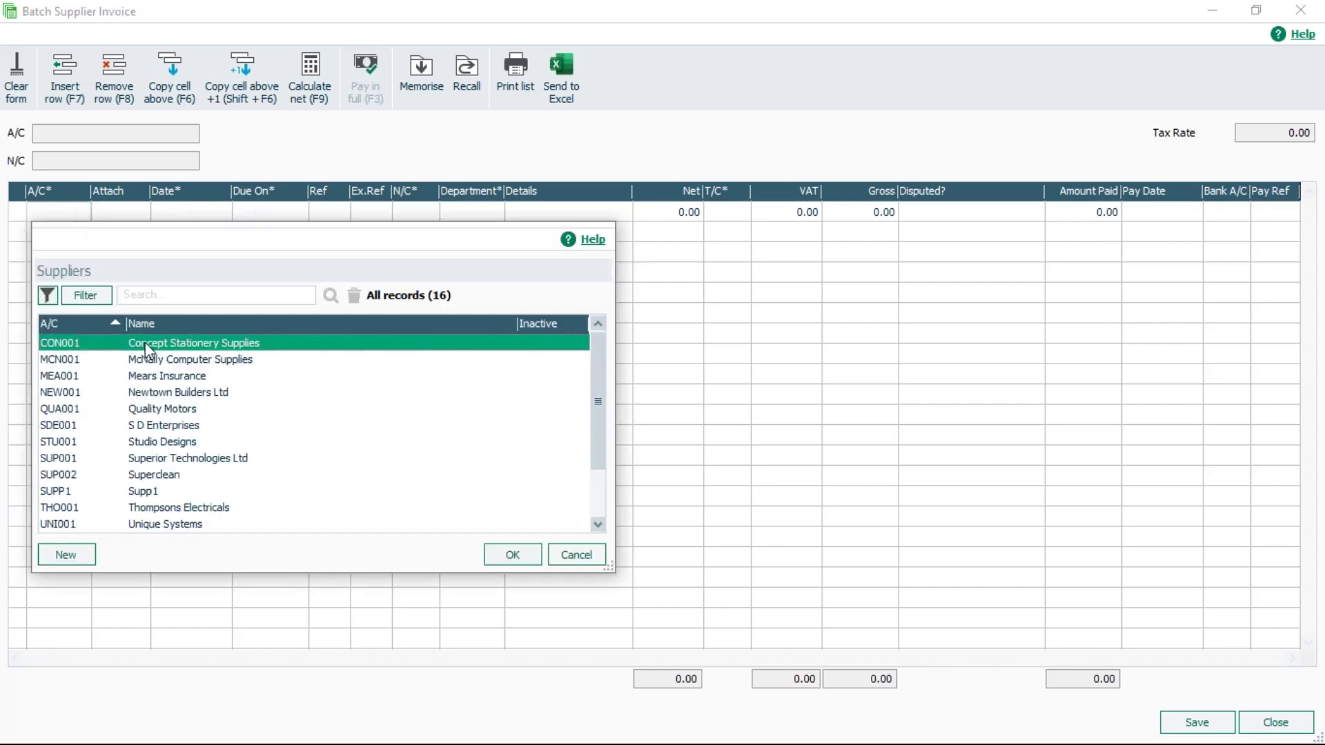
double_click(145, 342)
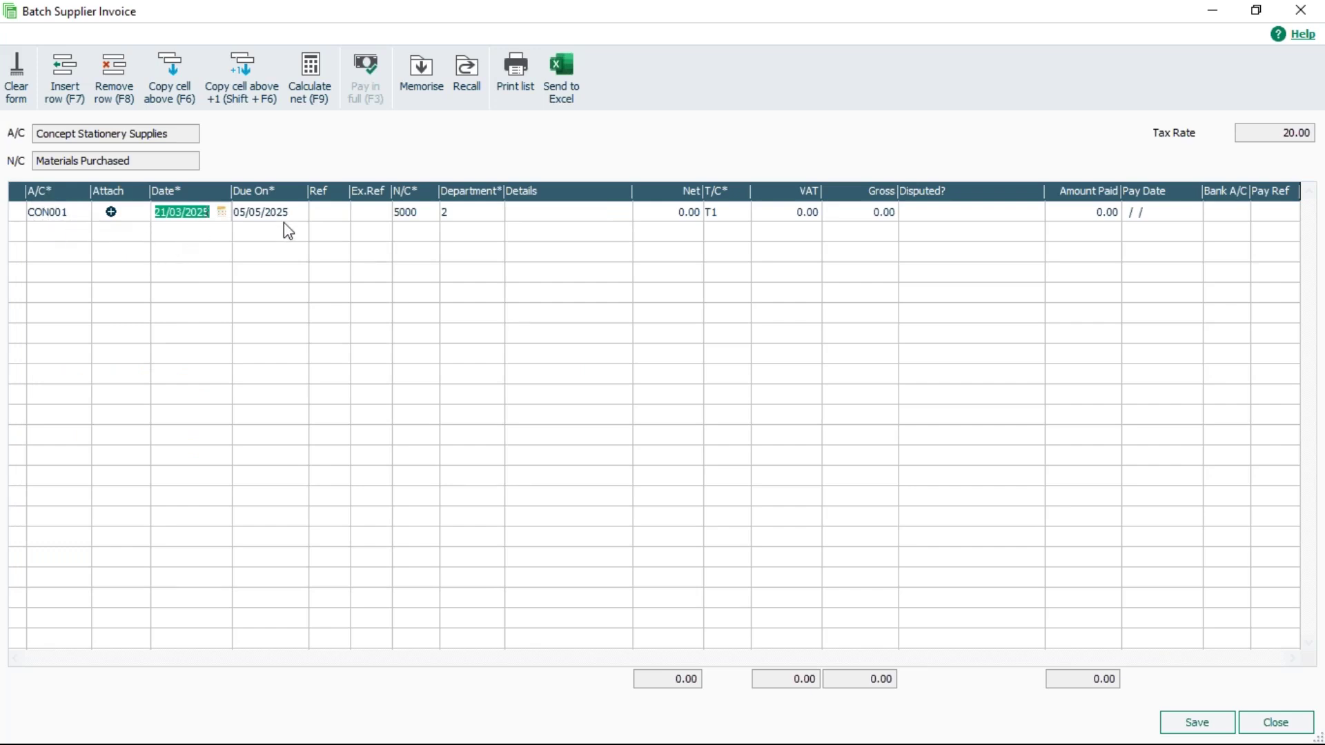
Complete the first batch invoice line with reference 123, details Test and a net amount of 100
click(326, 213)
text(123)
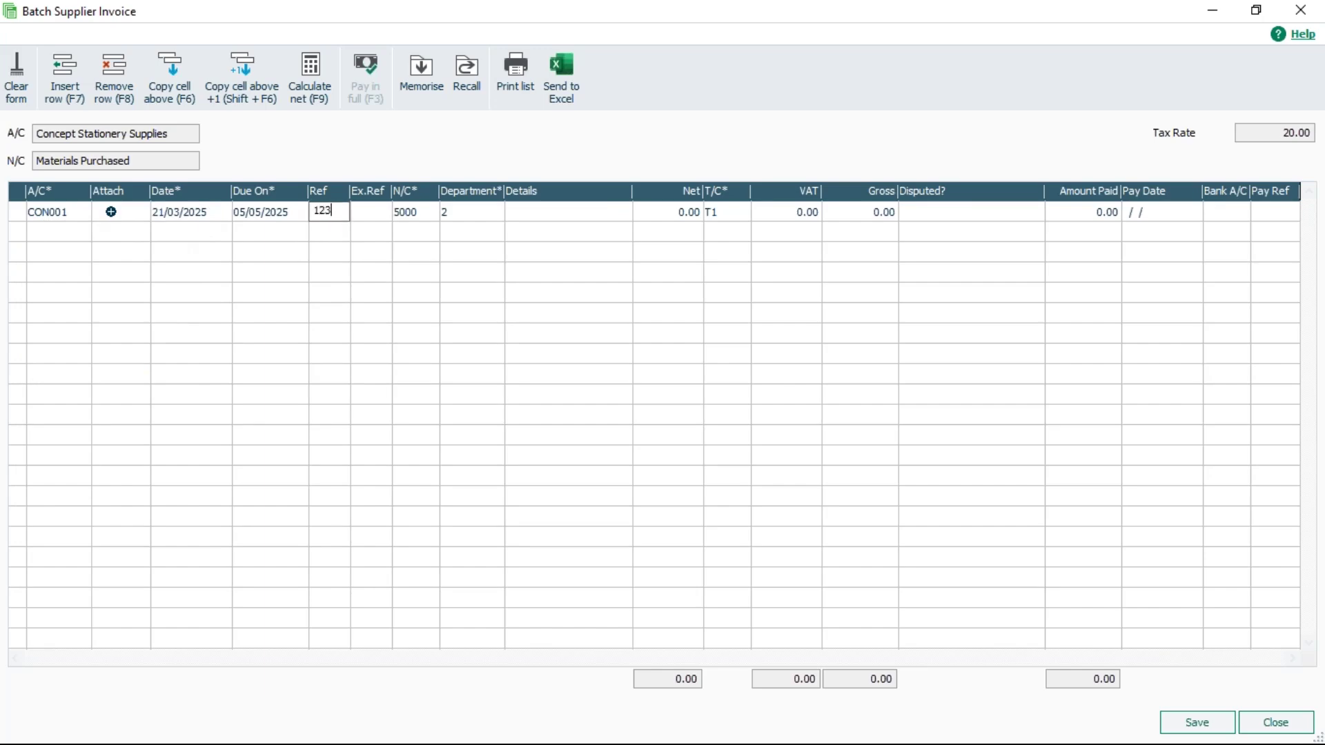
key(Tab)
key(Tab)
key(Tab)
key(Tab)
text(Test)
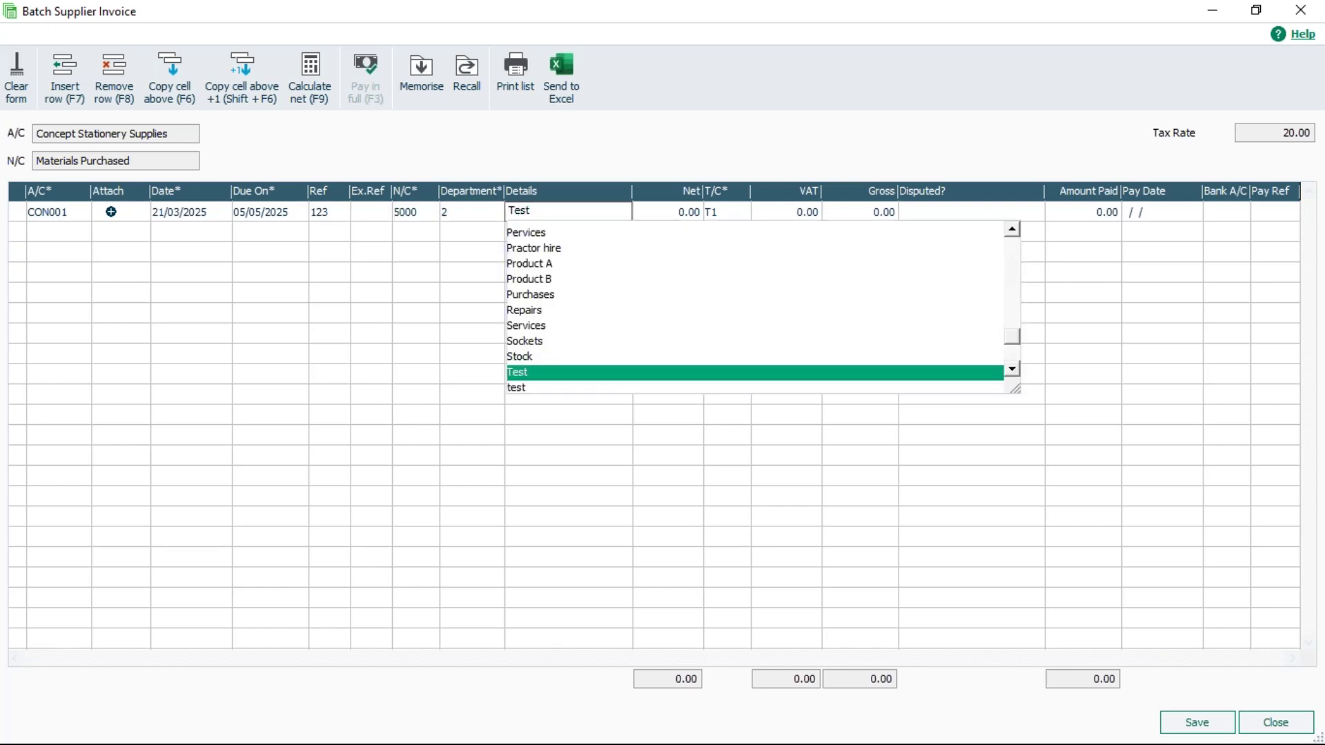
key(Tab)
text(100)
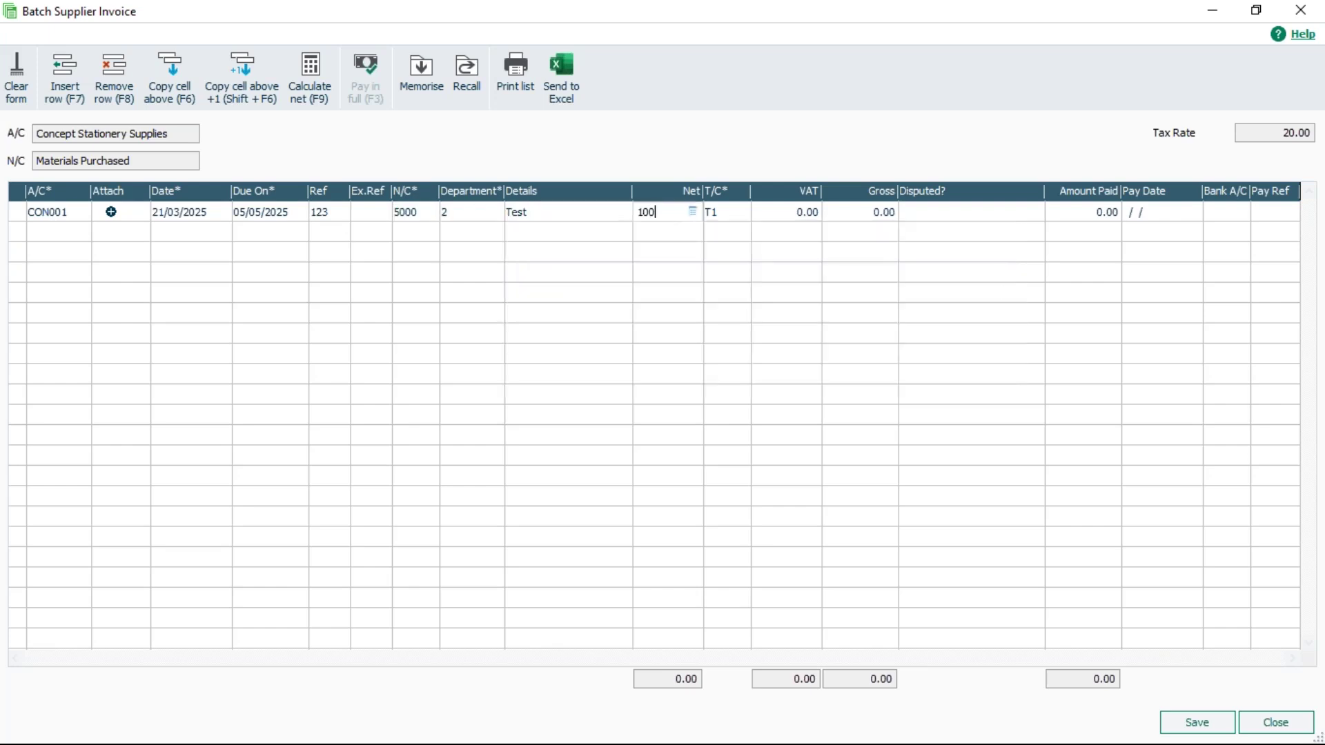
key(Tab)
key(Tab)
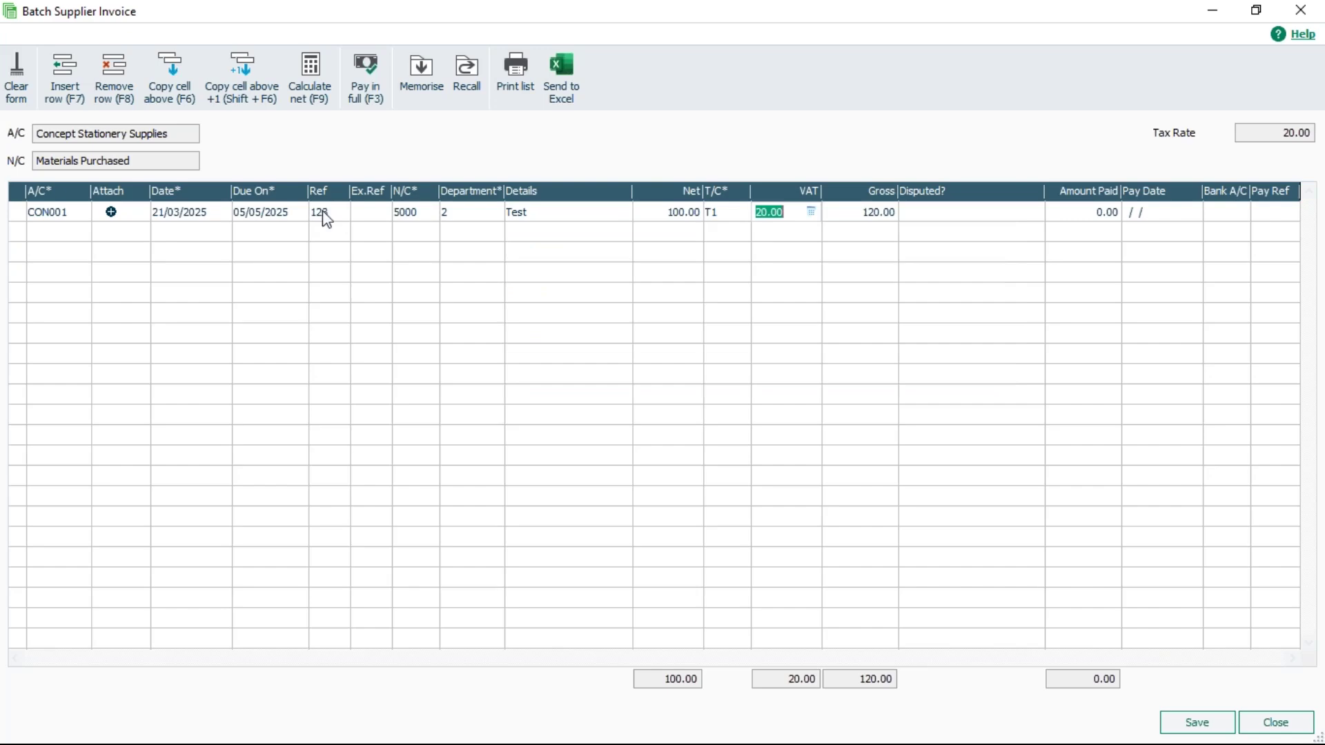
Begin a second batch invoice line by copying the supplier account CON001 and reference 123 from the line above
click(52, 232)
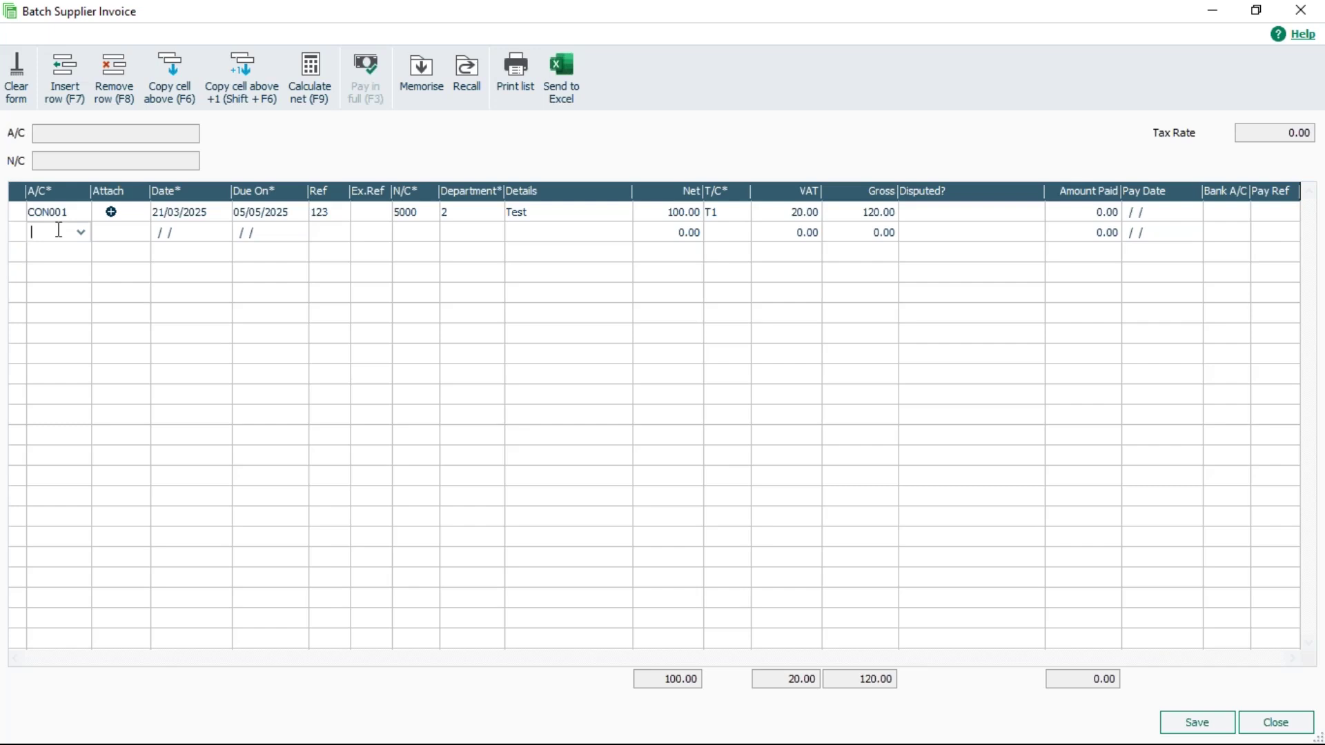
key(F6)
key(Tab)
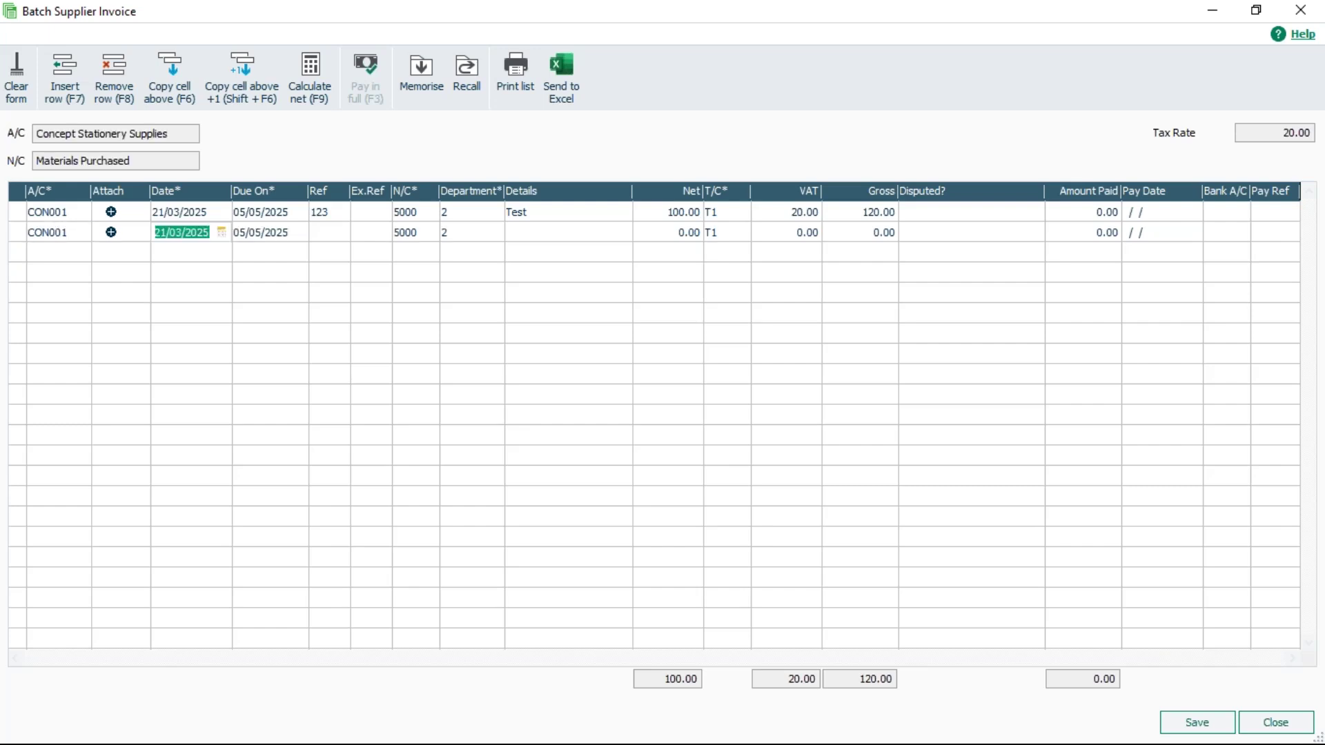
key(Tab)
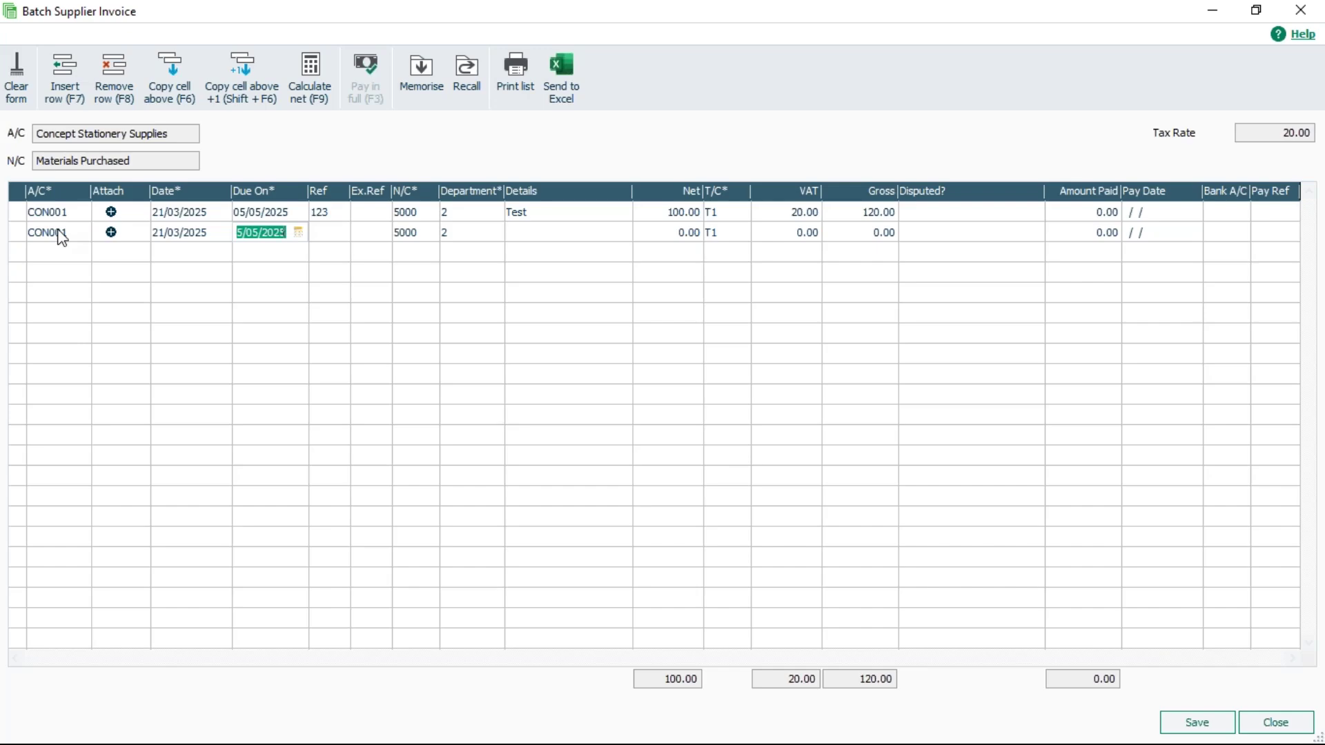
key(Tab)
key(F6)
key(Tab)
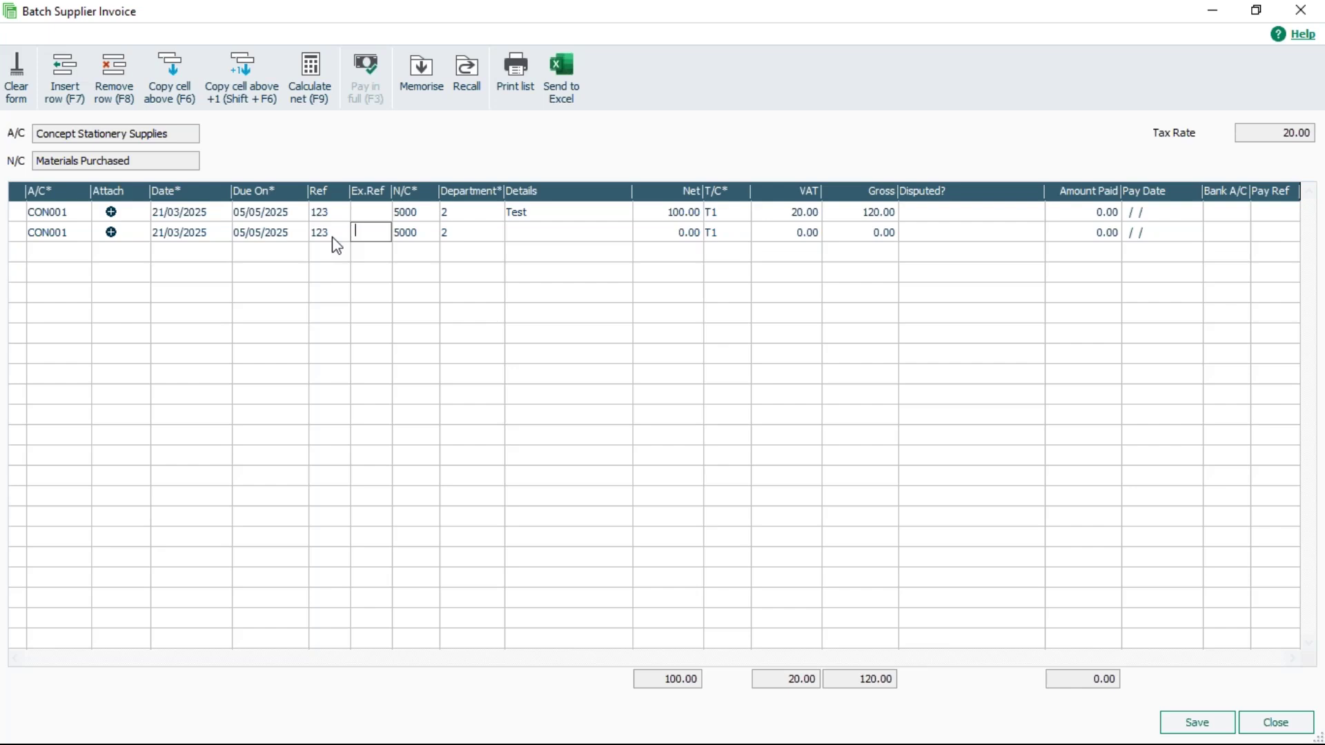
Give the second line the details Parts and a net amount of 200, and save and close the batch
click(538, 238)
text(Parts)
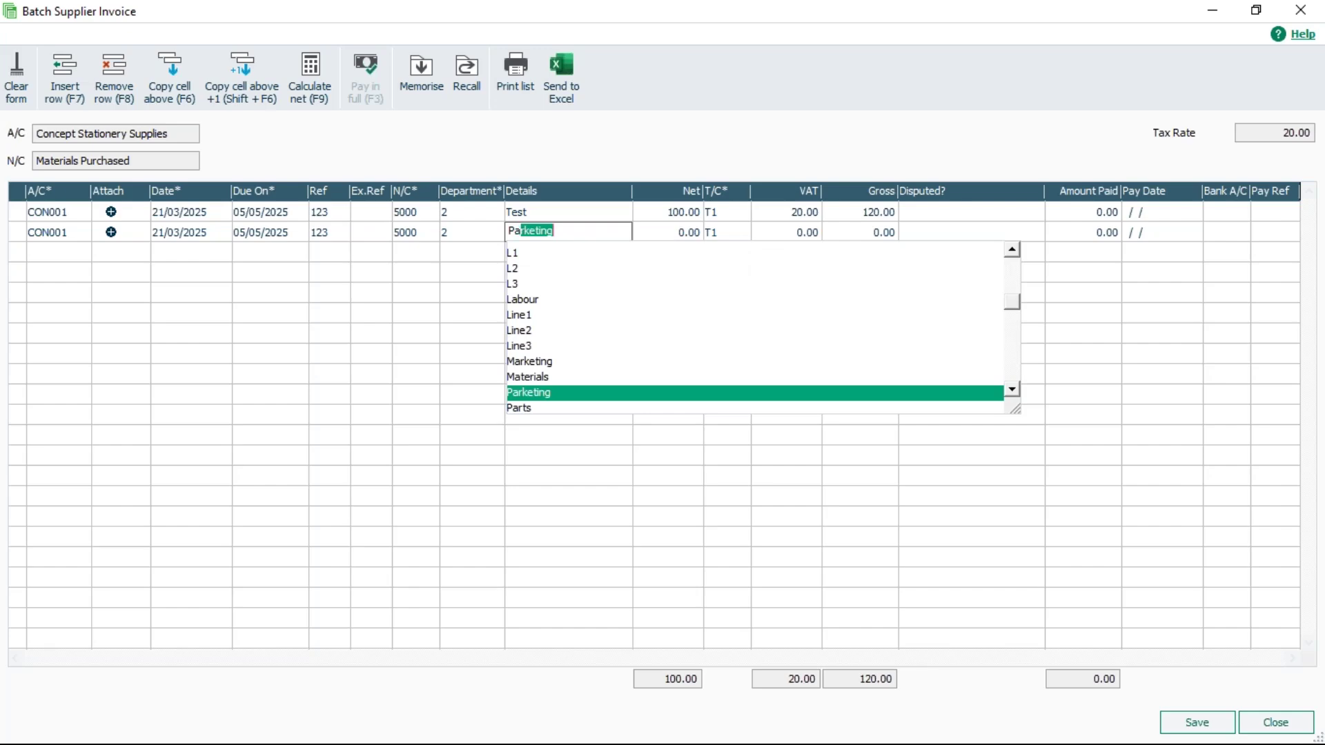
key(Tab)
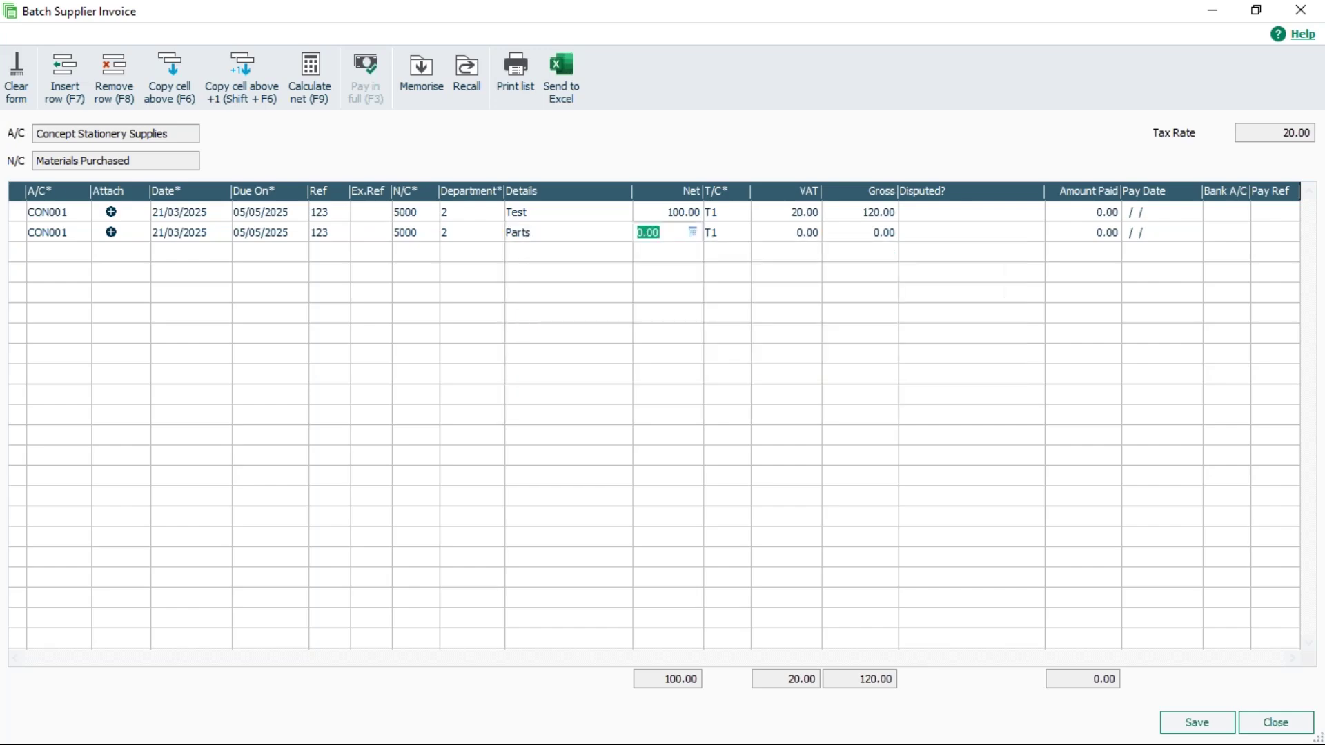
text(200)
key(Tab)
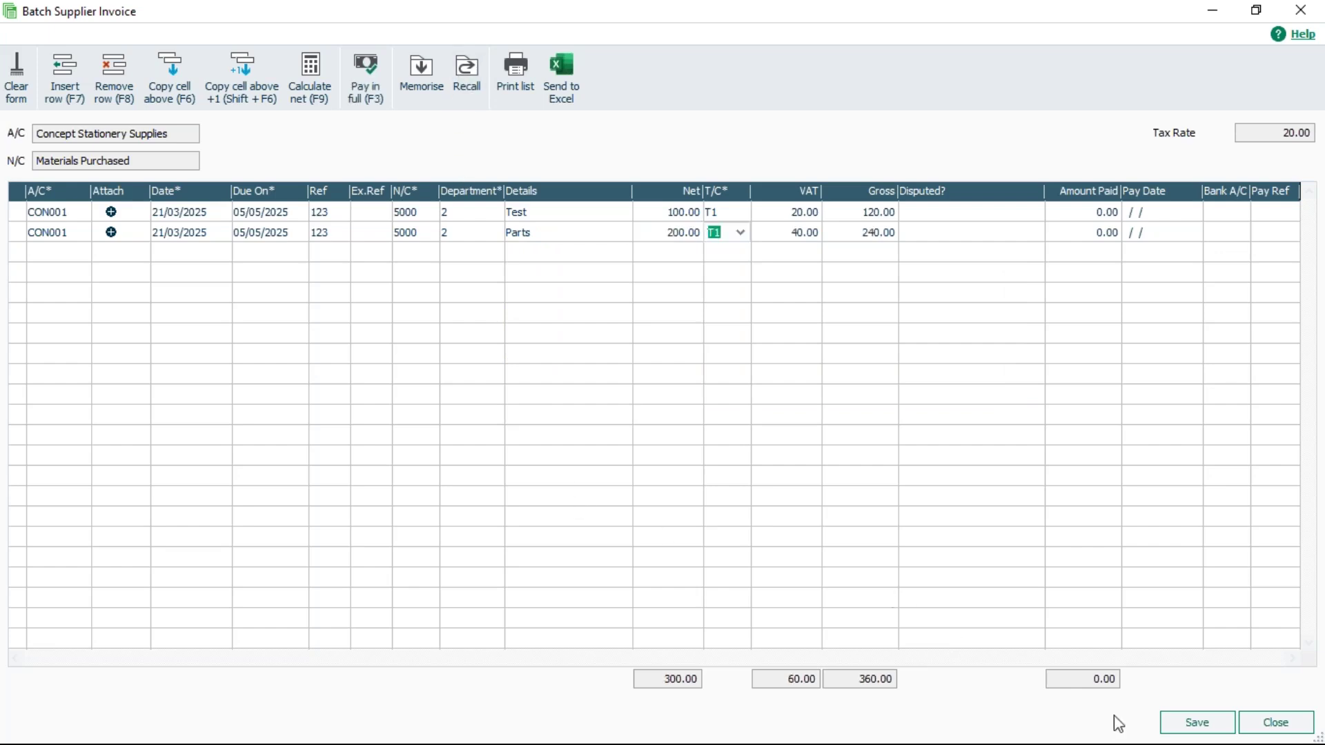
click(1196, 725)
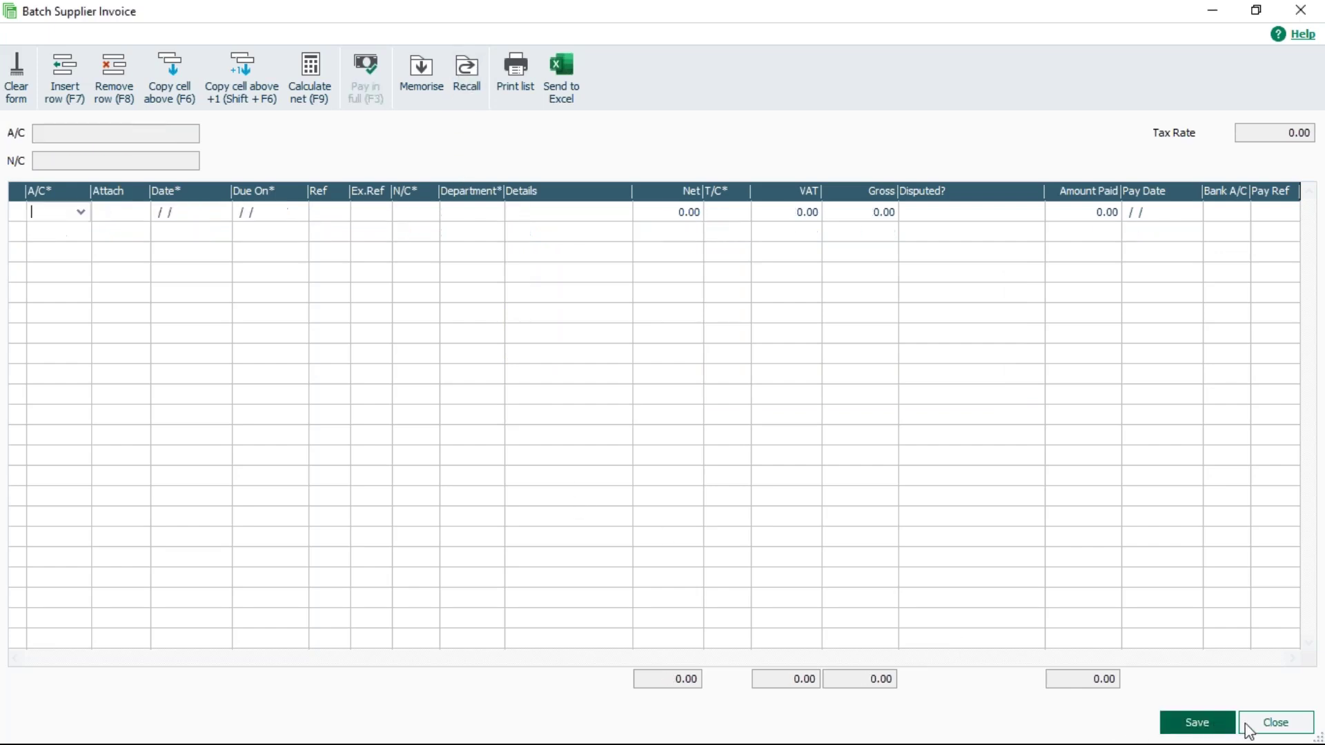
click(1278, 724)
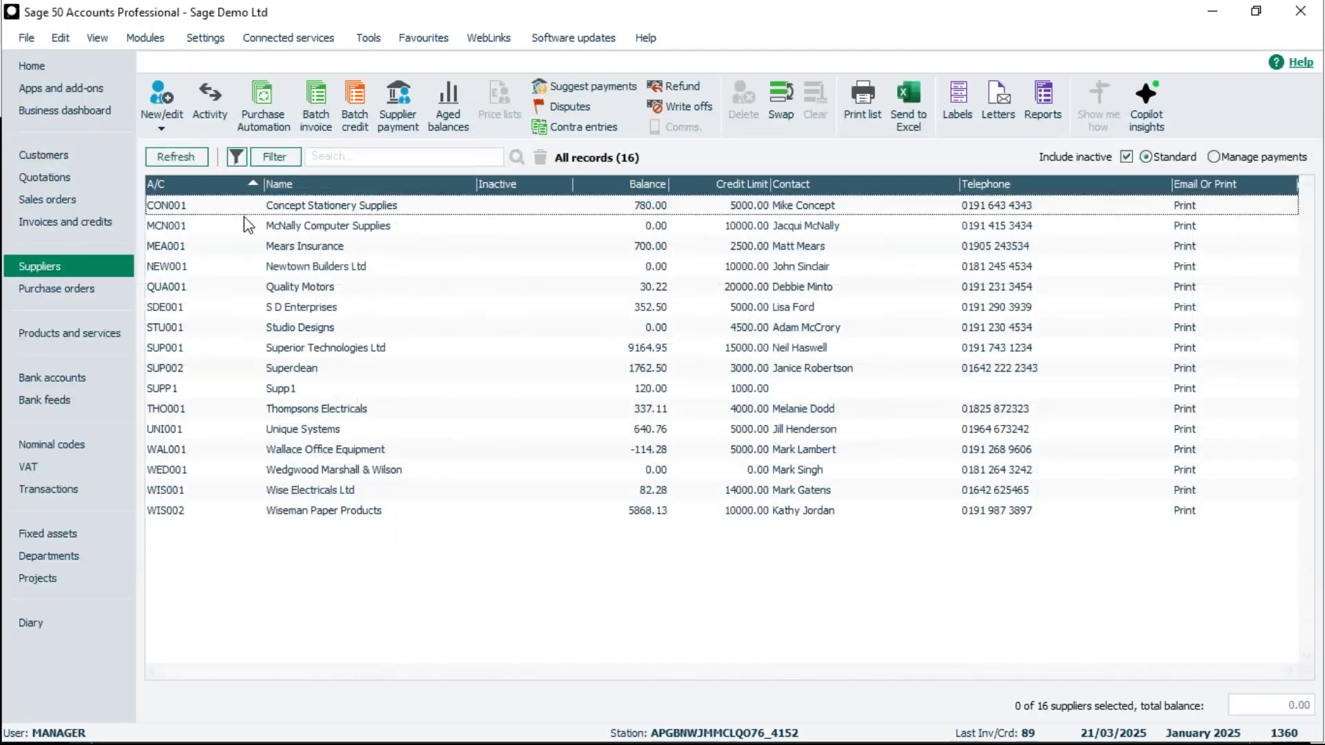
Examine the activity of Concept Stationery Supplies, including the item lines of purchase invoice 123, in a maximised window and close it
click(287, 208)
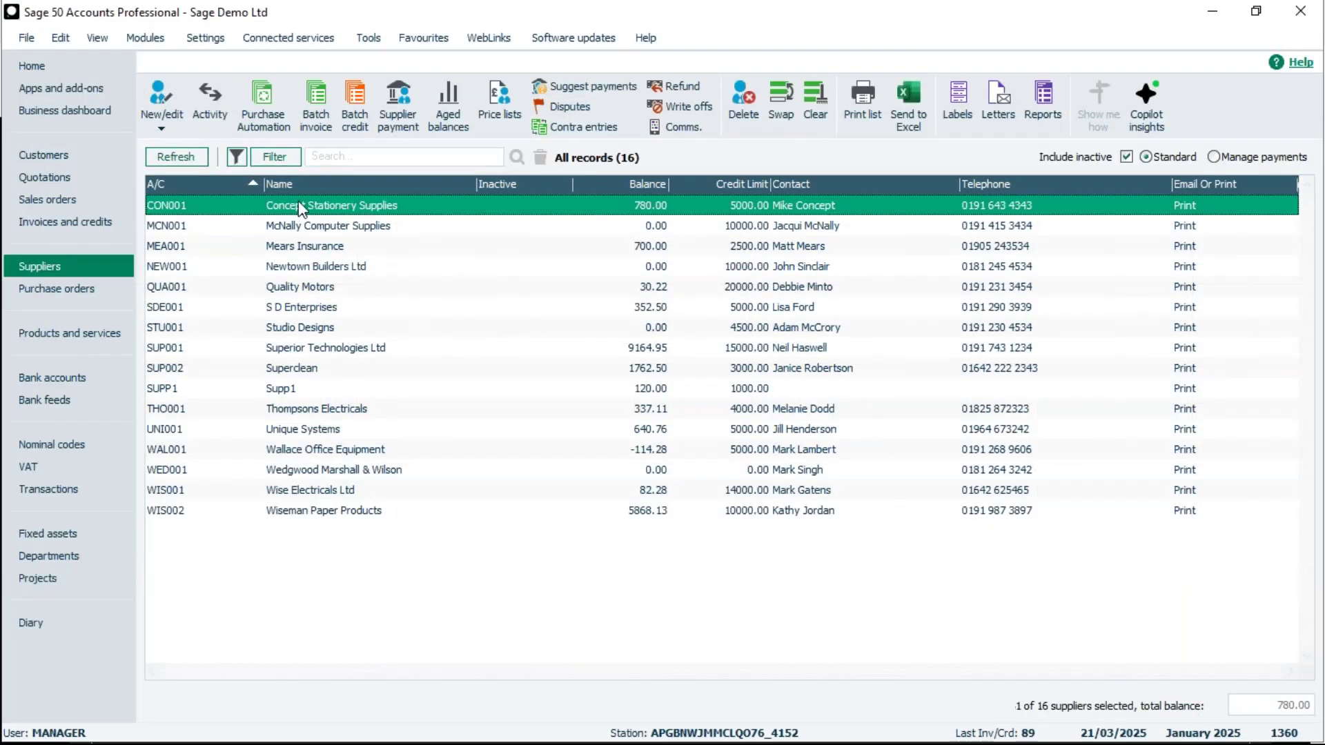
click(205, 104)
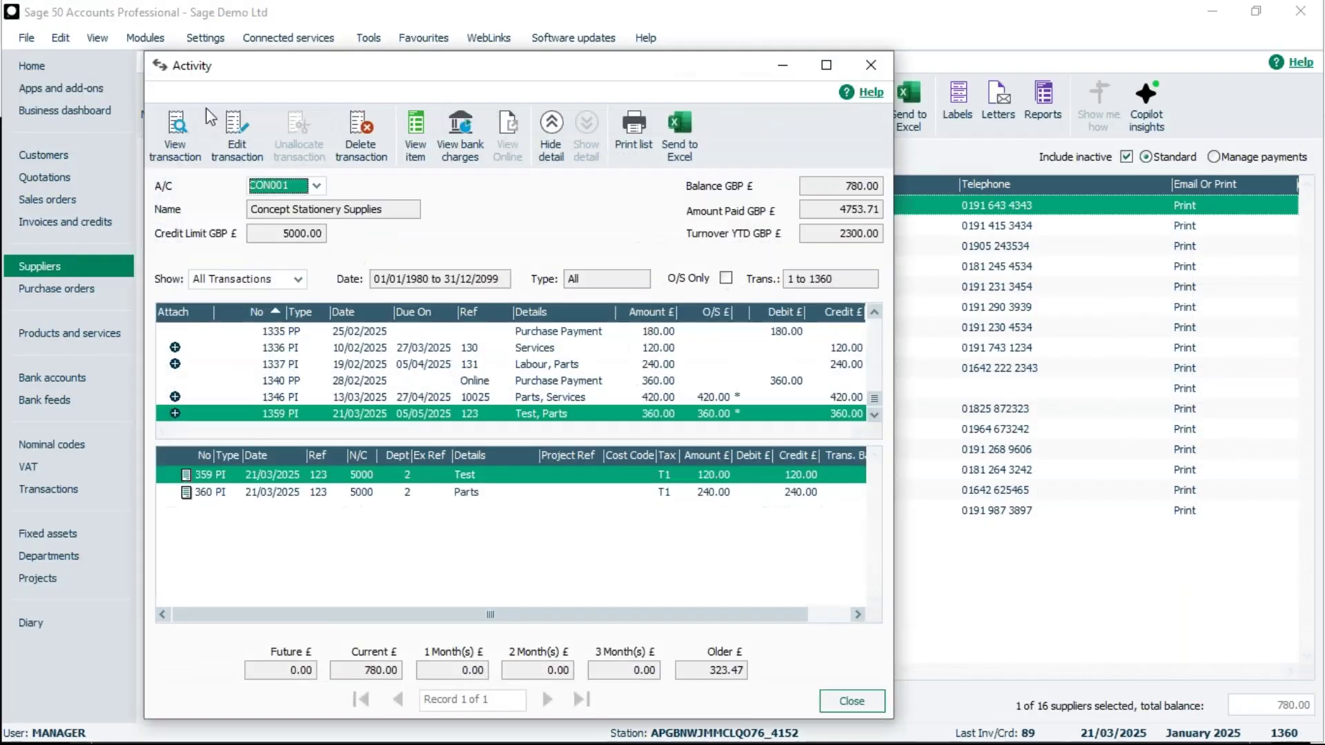
click(826, 65)
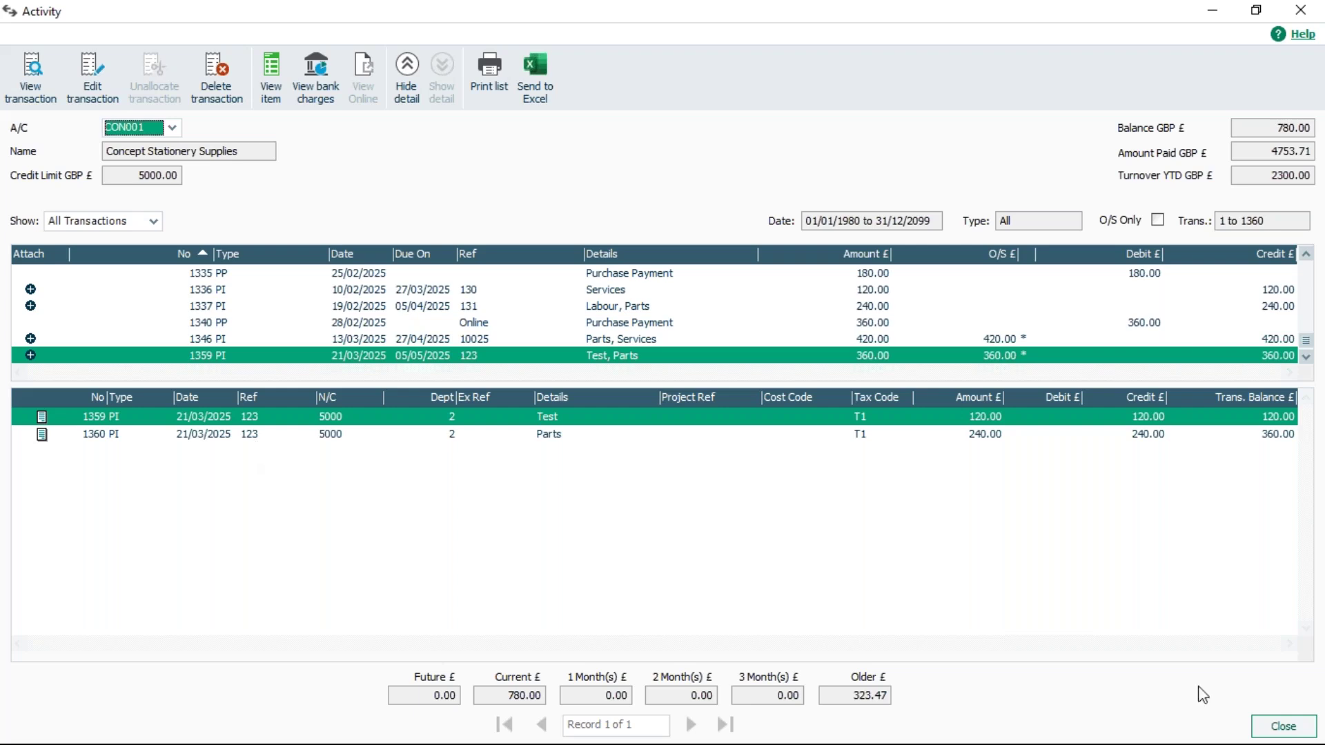
click(1283, 726)
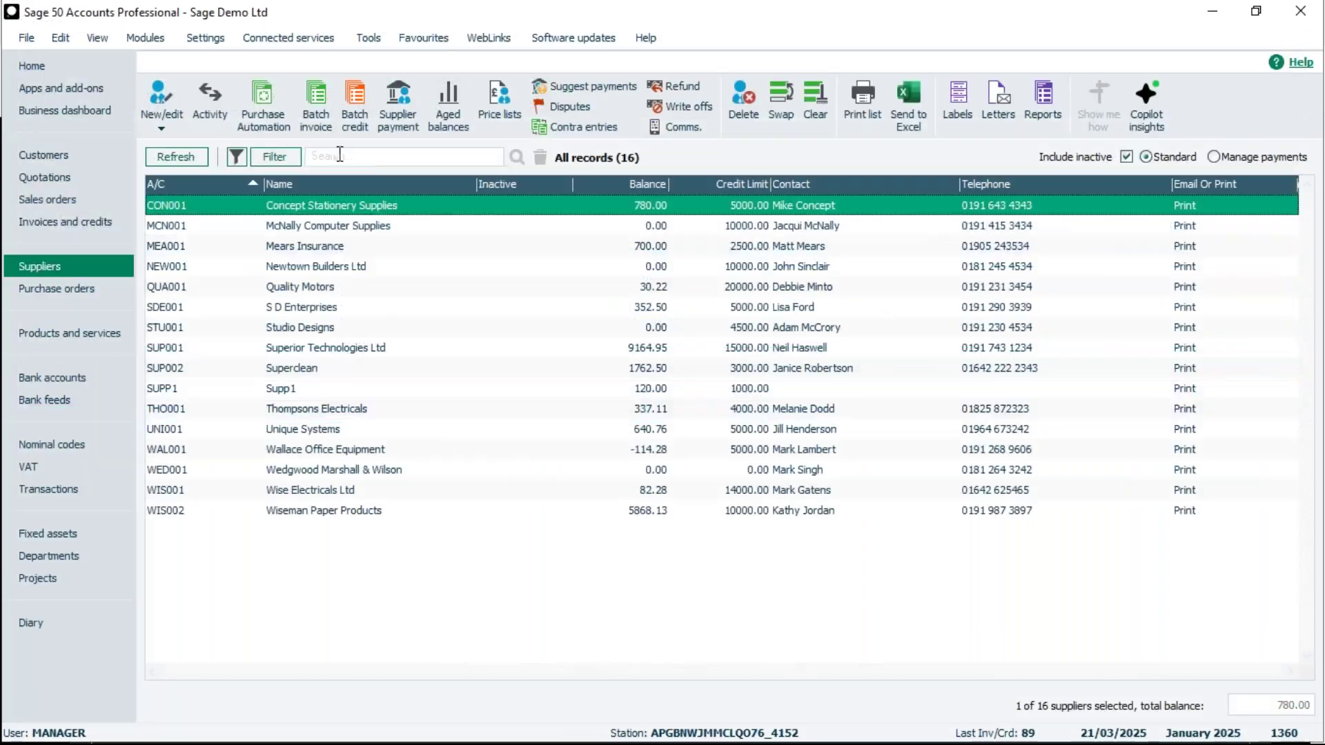
Start a new batch supplier invoice for Concept Stationery Supplies and give its first line the reference 124
click(315, 104)
click(318, 214)
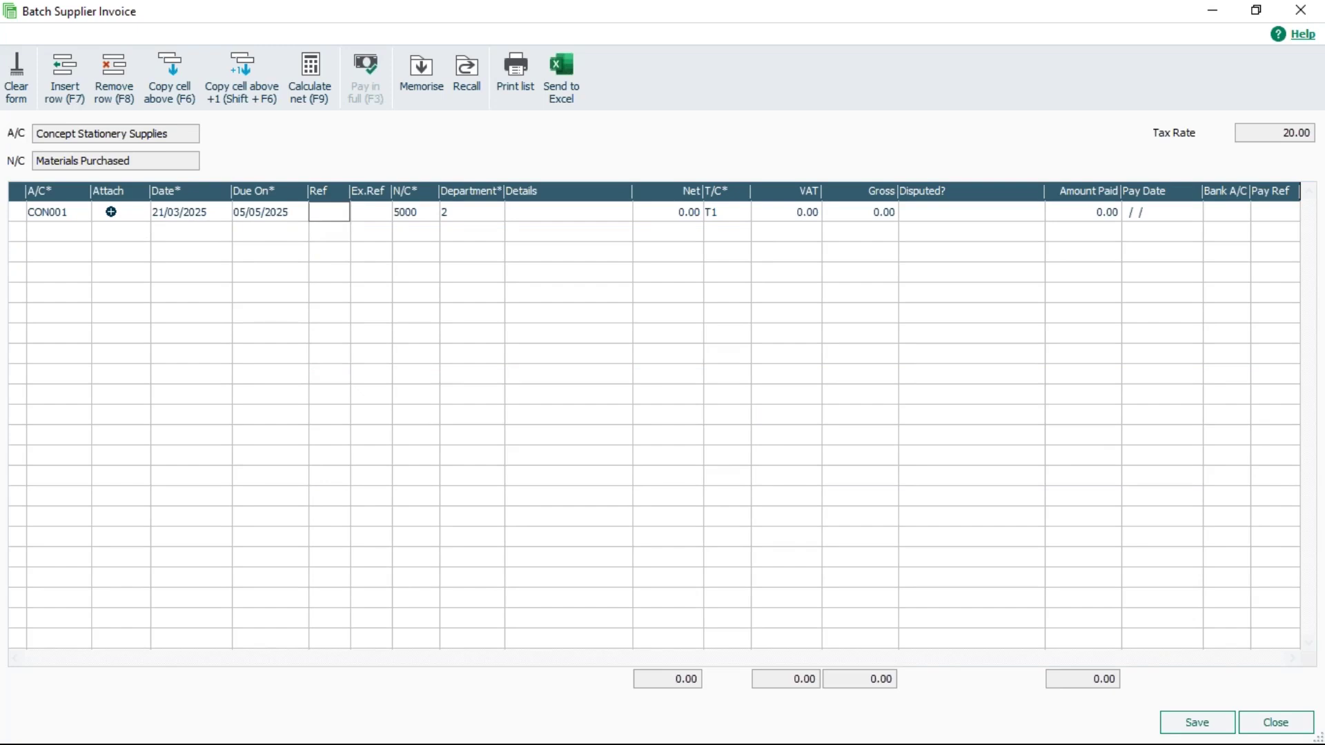
text(124)
key(Tab)
key(Tab)
key(Tab)
key(Tab)
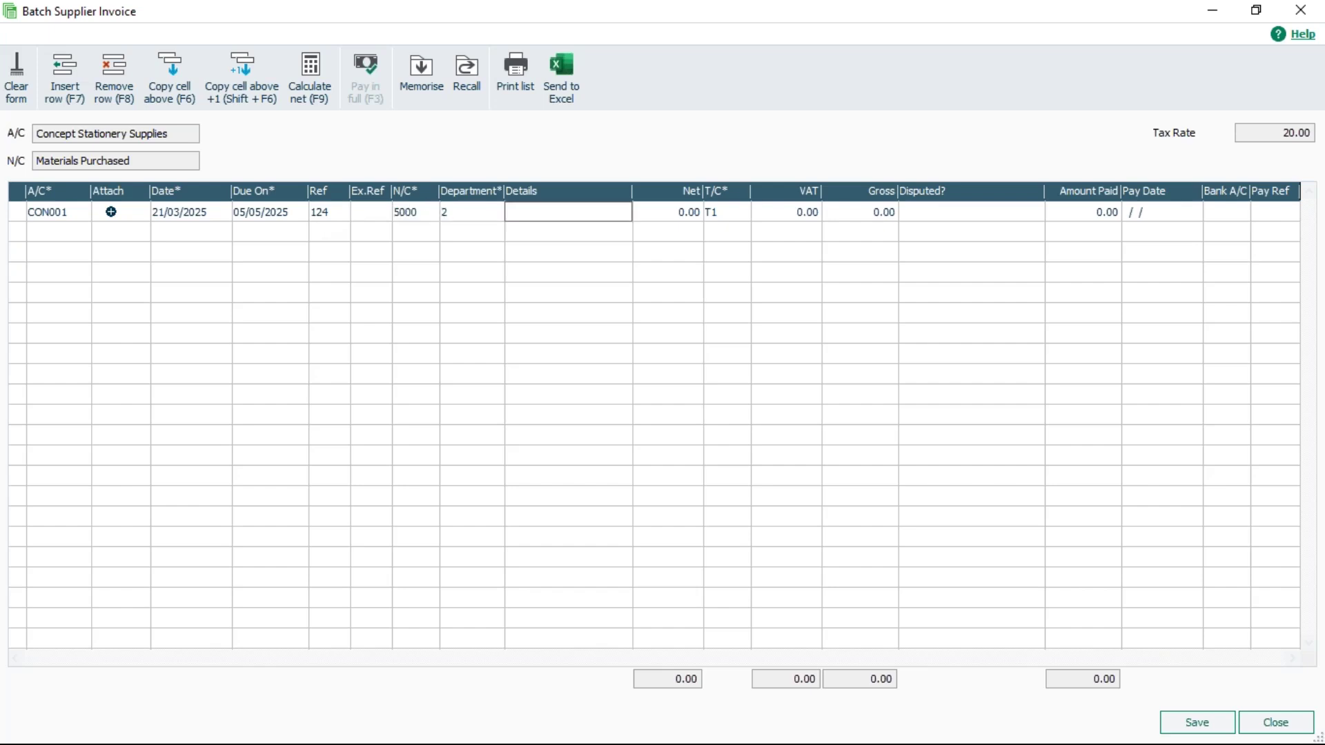
Complete the line with reference 124 by entering the details Test and a net amount of 100
text(Test)
key(Tab)
text(1)
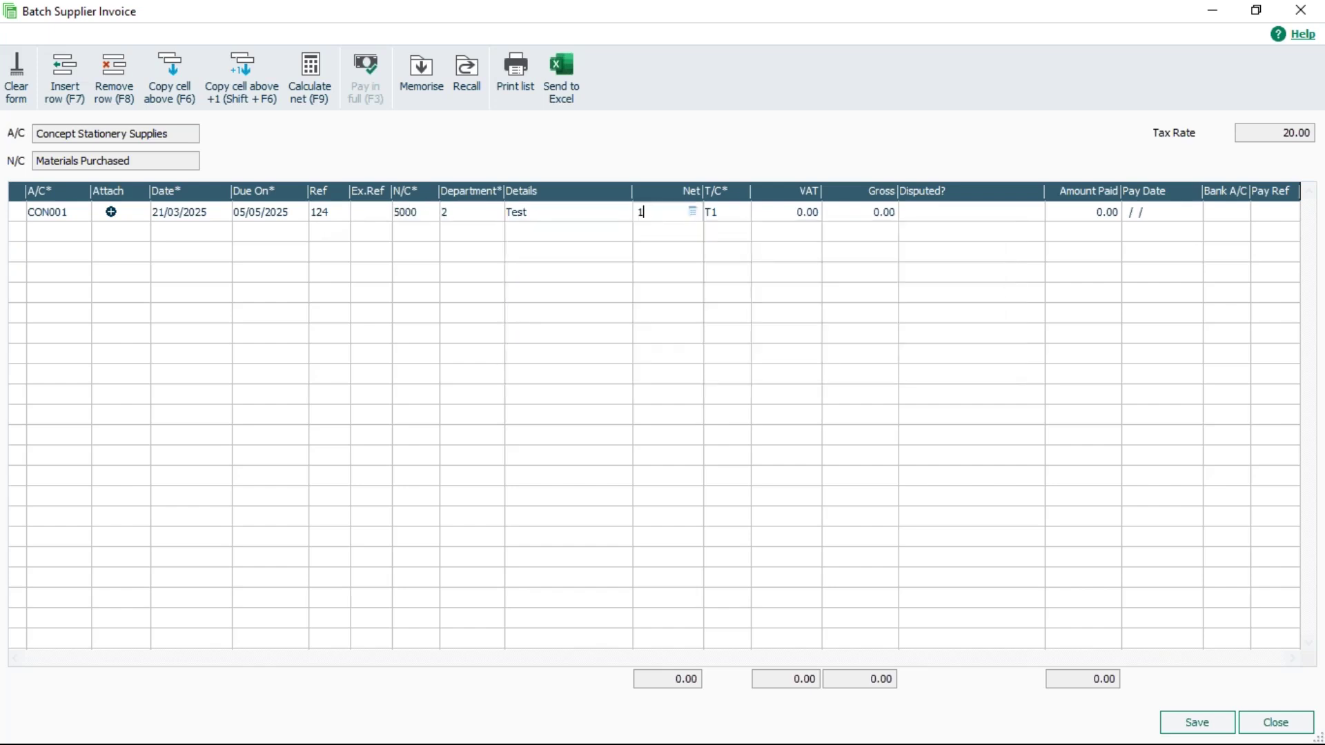
text(00)
key(Tab)
key(Tab)
key(Tab)
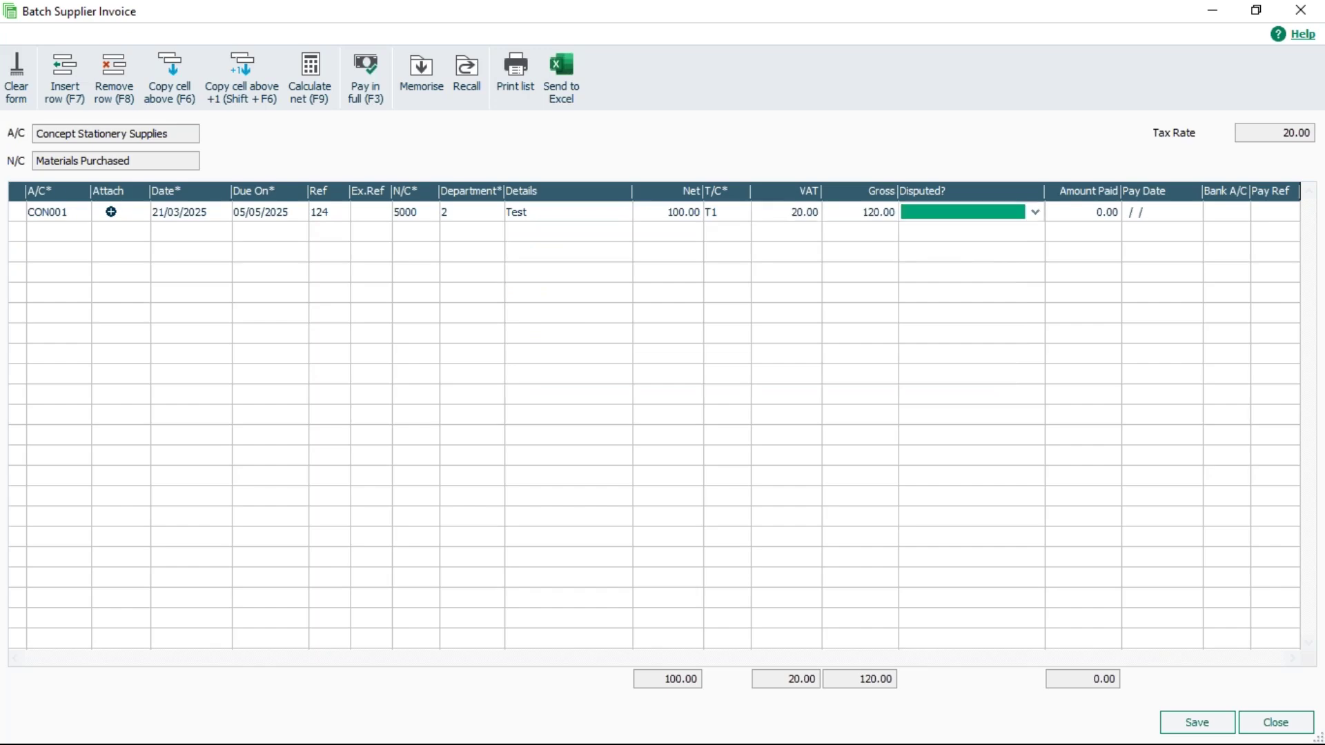
key(Tab)
key(Tab)
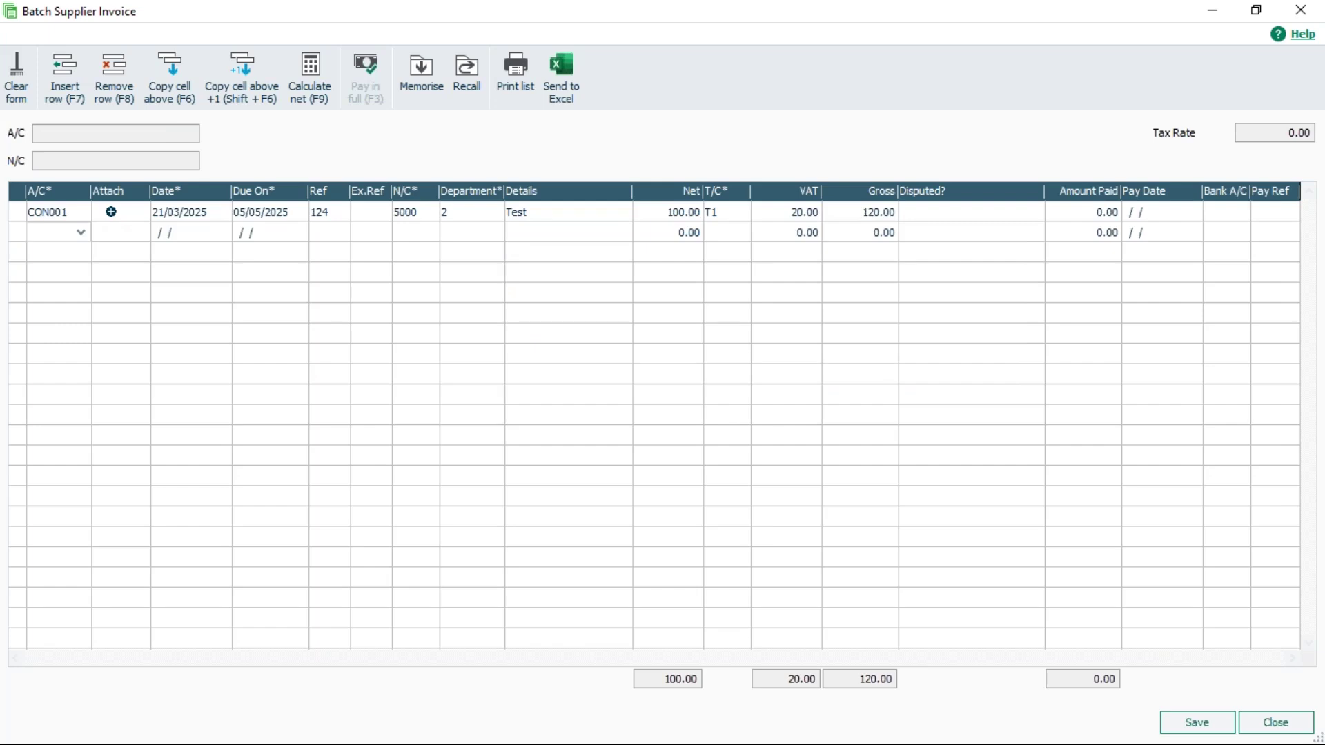
Begin a second batch invoice line by copying supplier account CON001 from the line above and giving it the reference 125
key(F6)
key(Tab)
key(Tab)
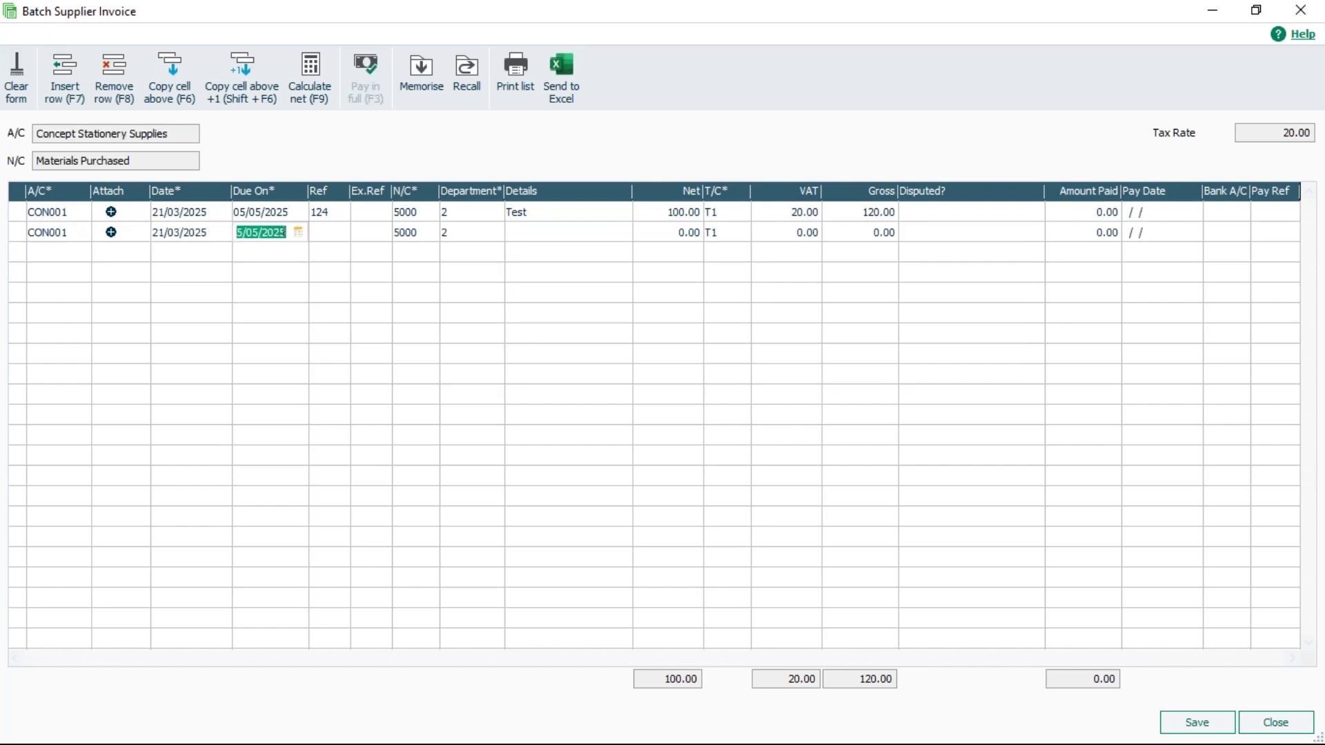
key(Tab)
text(125)
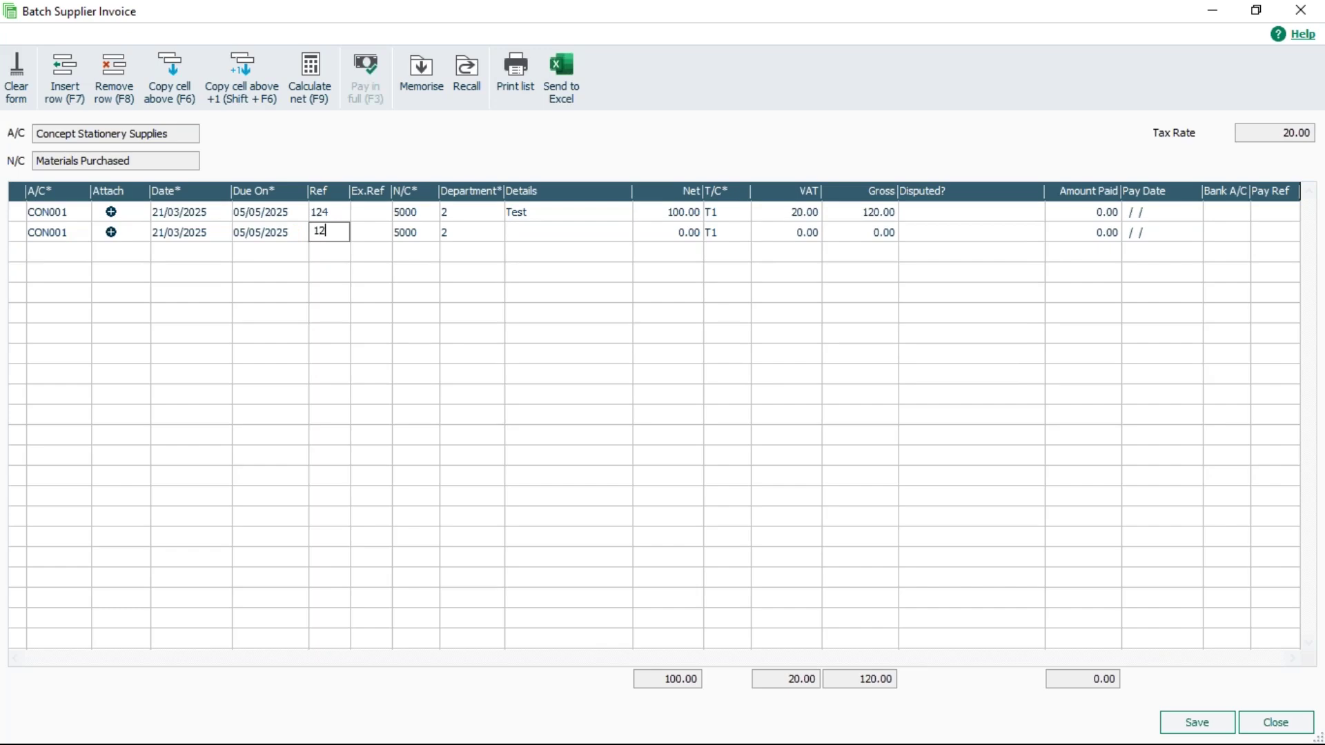
key(Tab)
key(Tab)
key(Tab)
key(Tab)
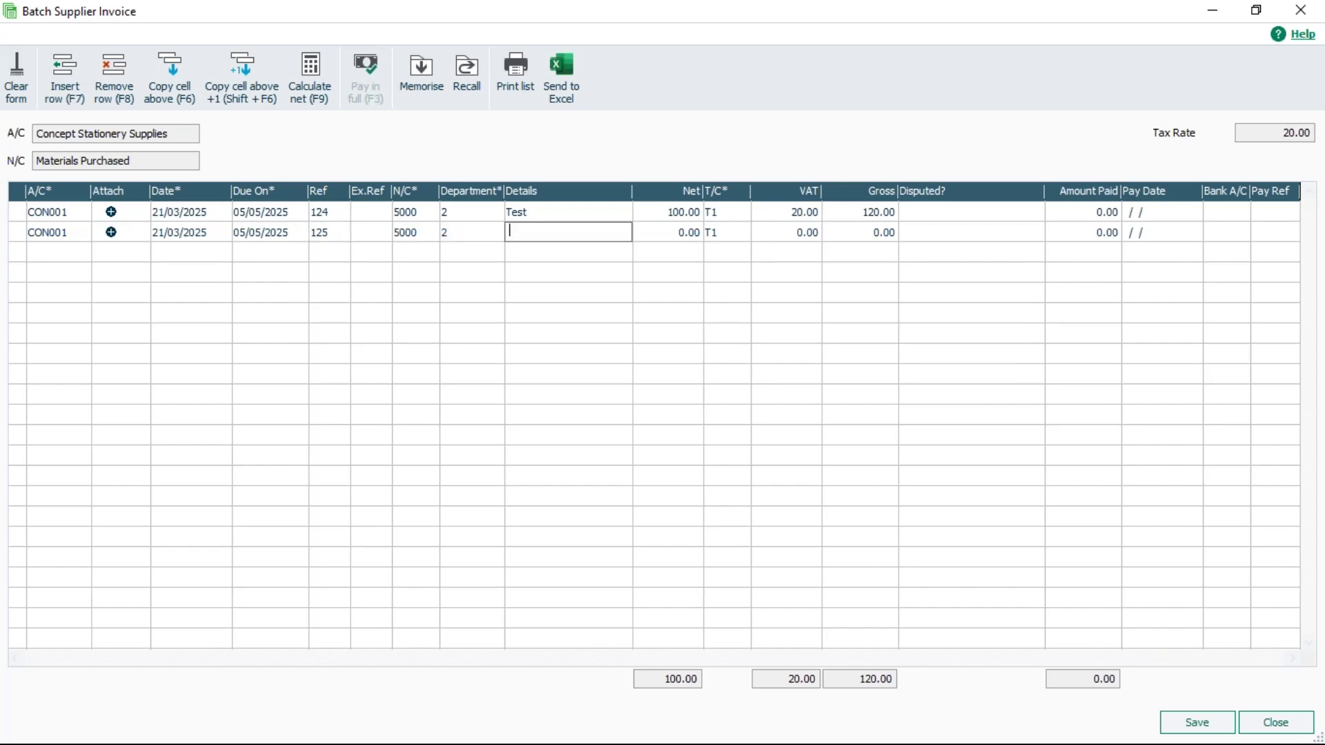
Give the line with reference 125 the details Test and a net amount of 100, and save and close the batch
text(Ts)
key(BackSpace)
key(Tab)
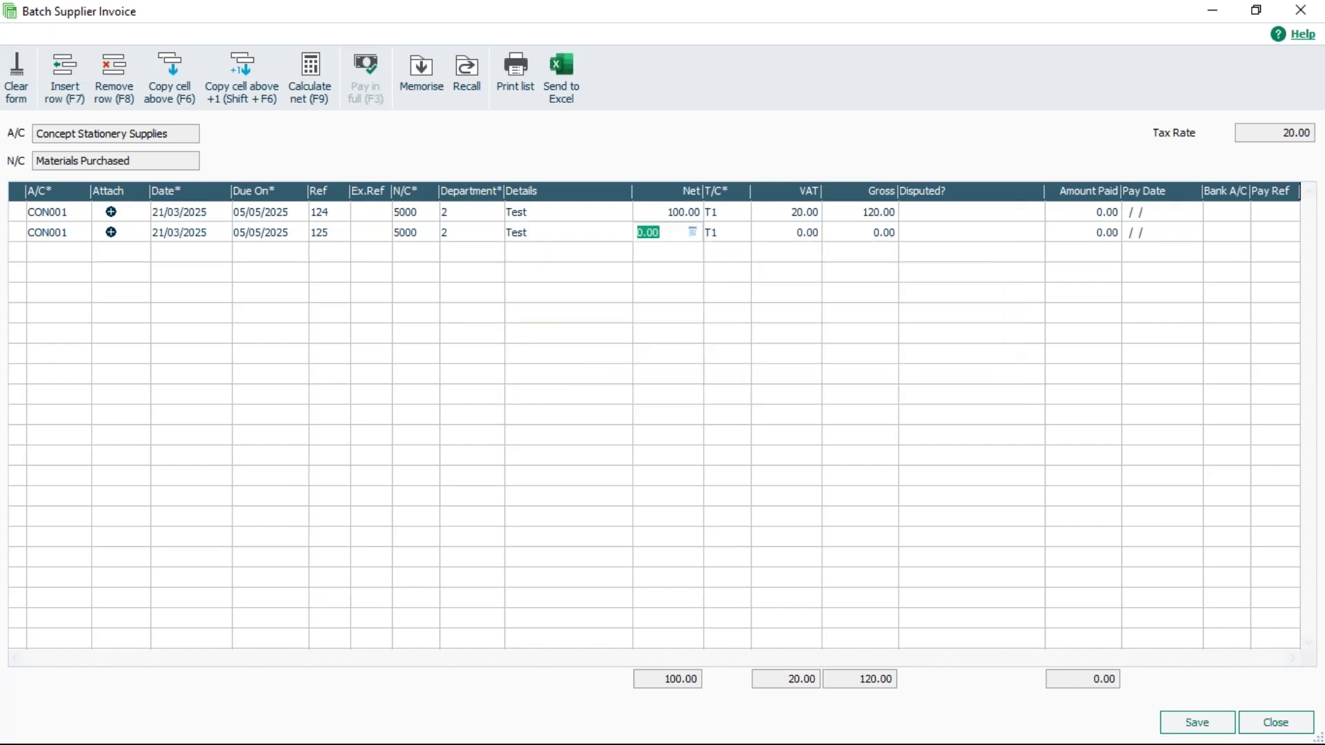
text(1000)
key(BackSpace)
key(Tab)
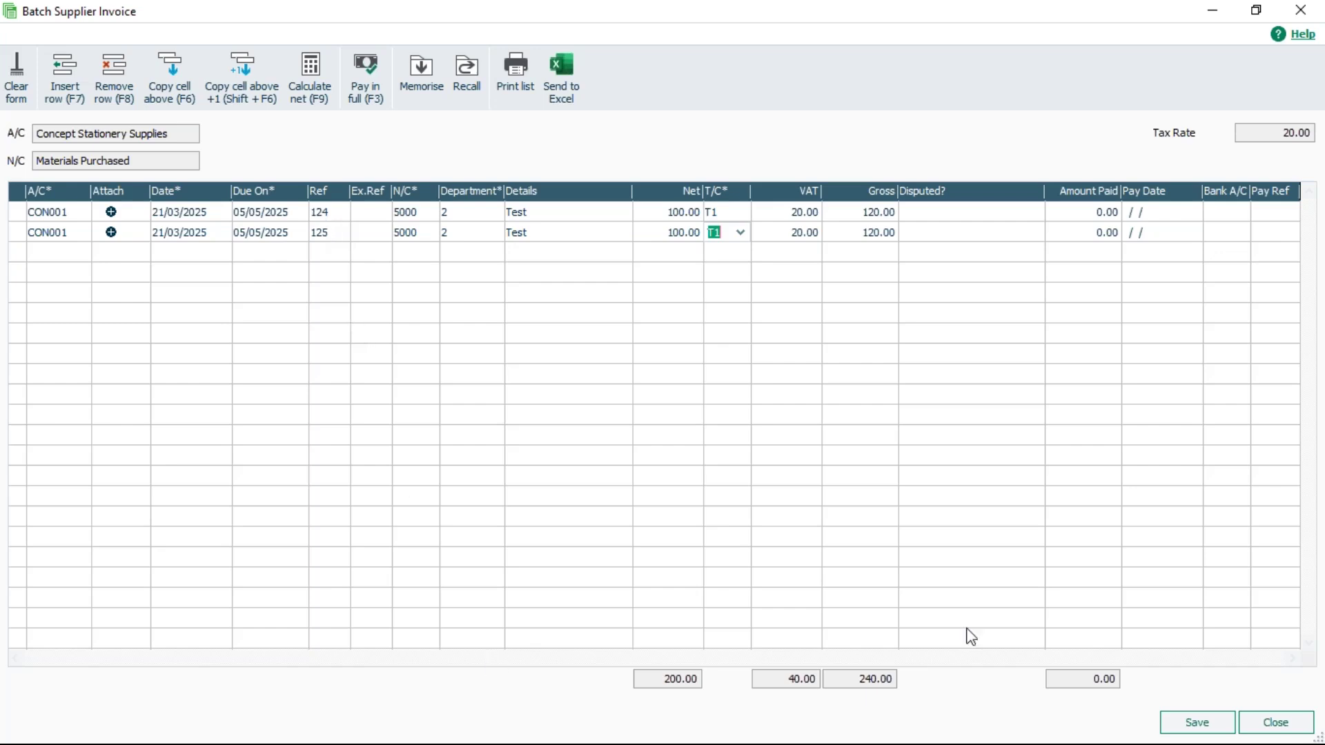
click(1189, 726)
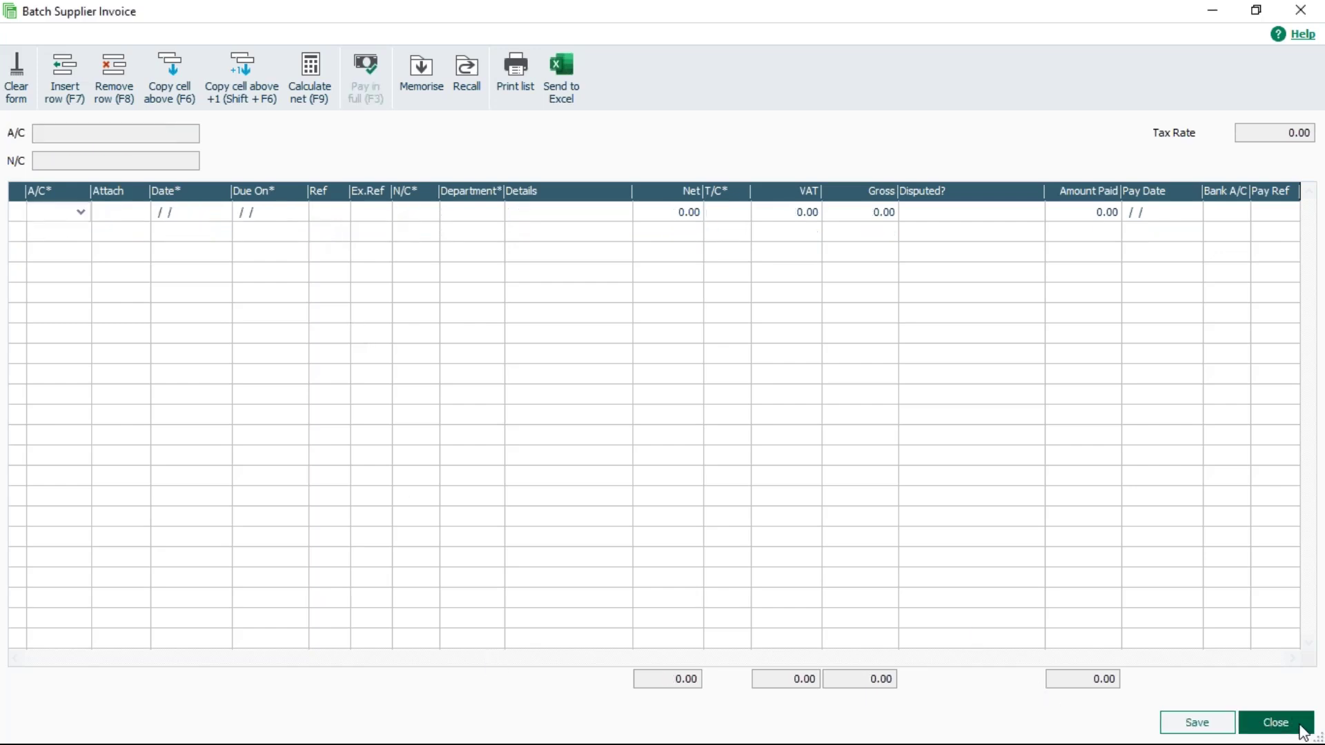
click(1275, 723)
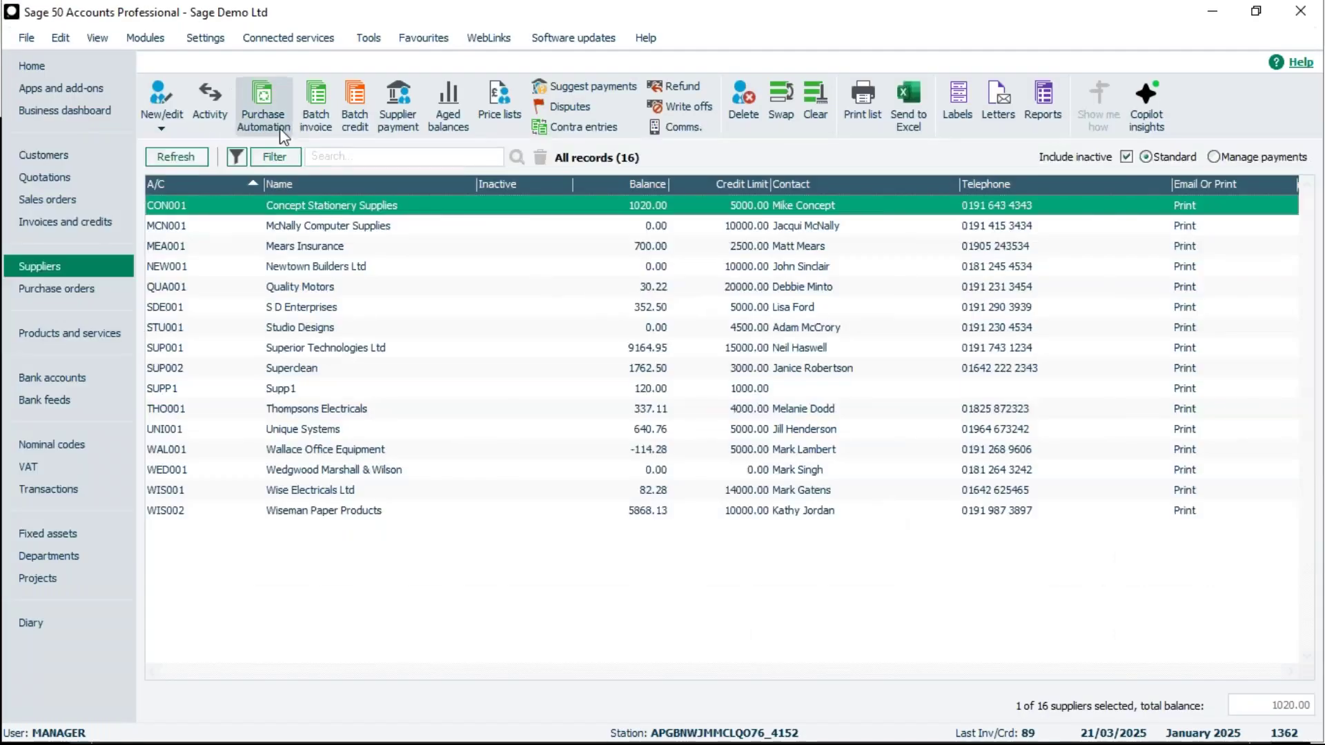
Examine the item lines of purchase invoices 124 and 125 in the activity of Concept Stationery Supplies and close it
click(210, 97)
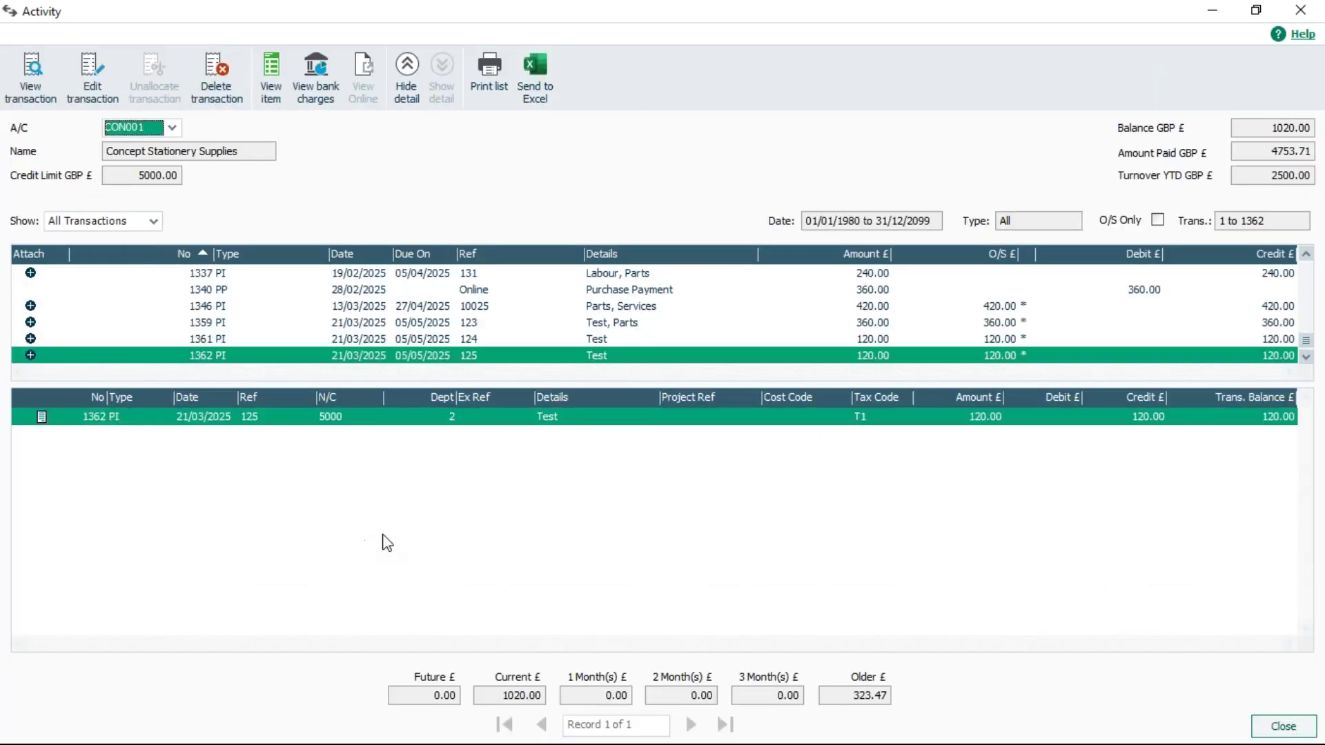
click(473, 339)
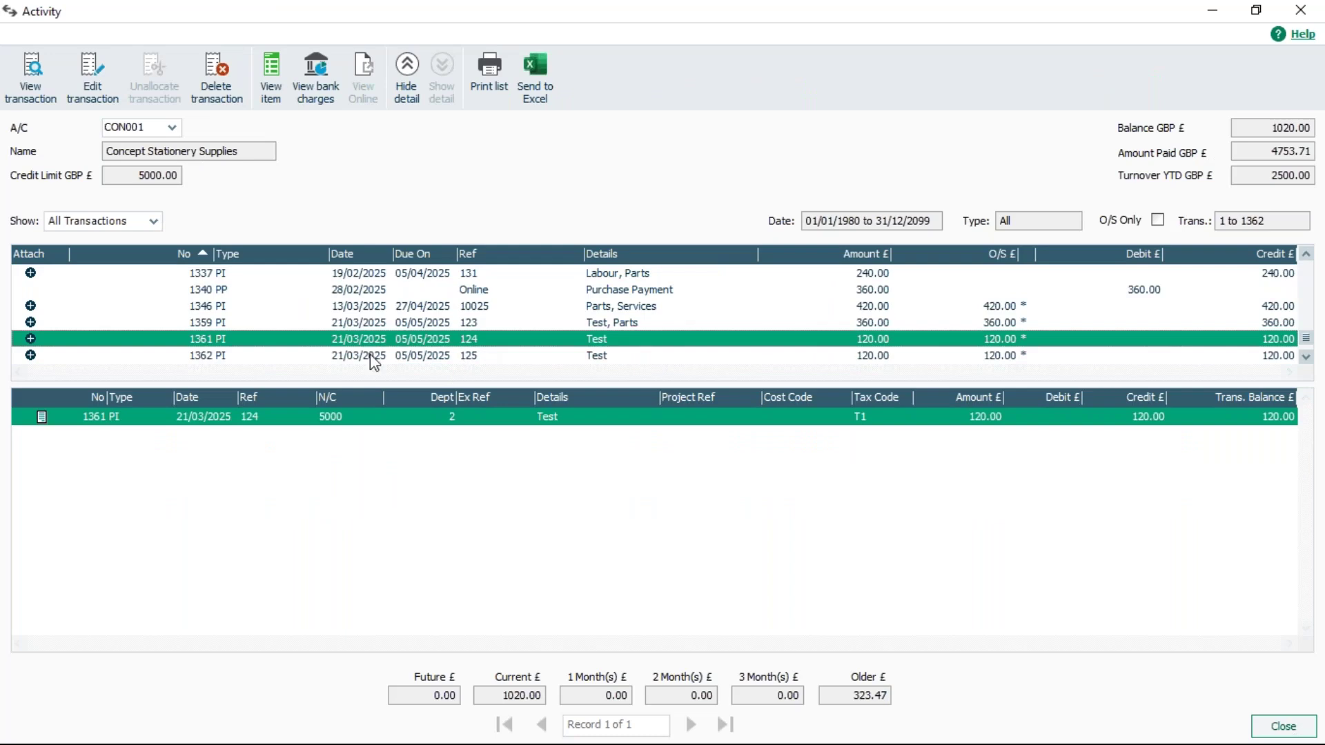
click(484, 356)
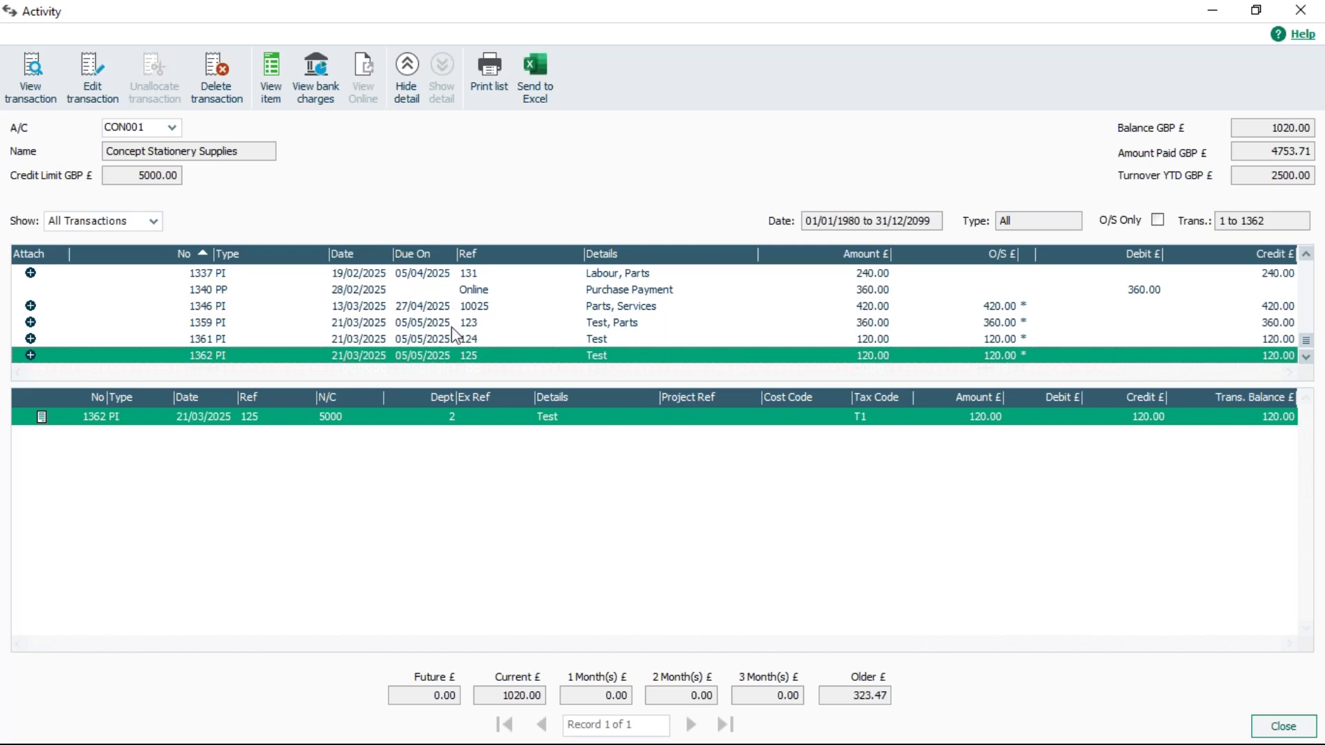
click(455, 339)
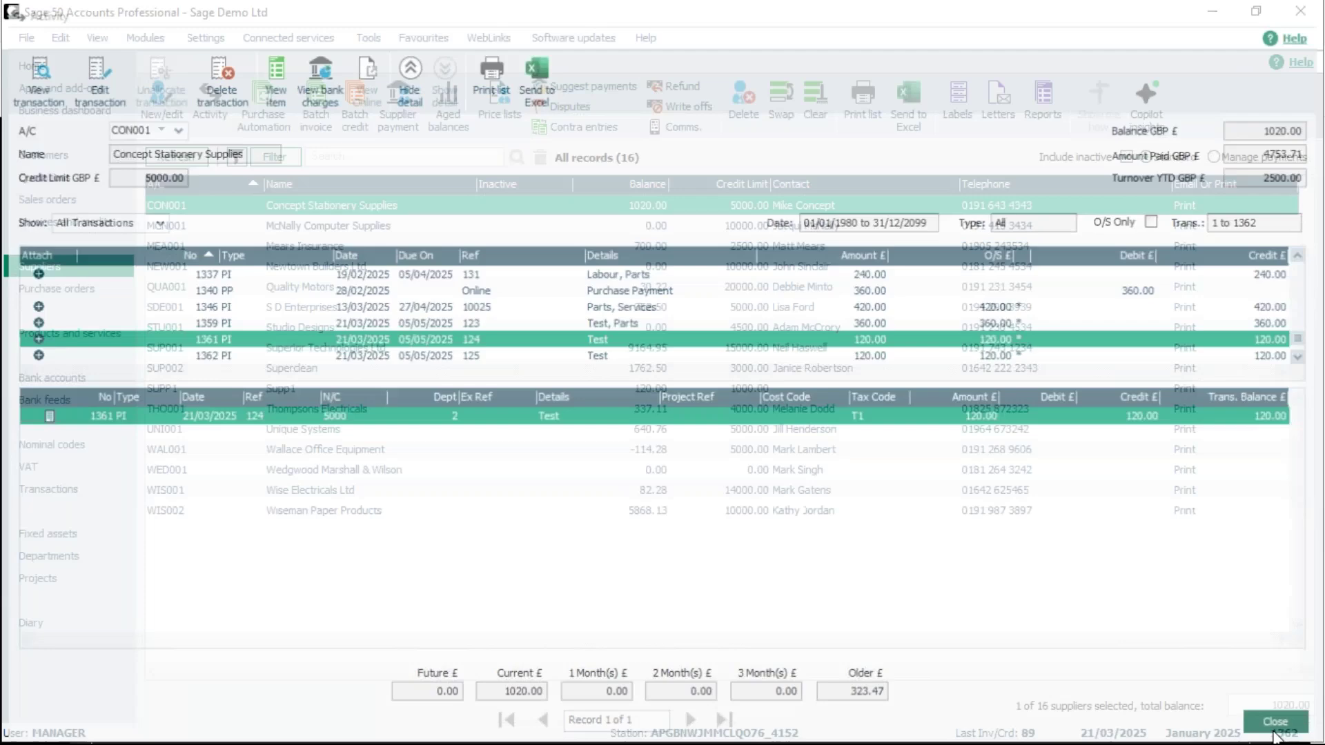
click(1274, 732)
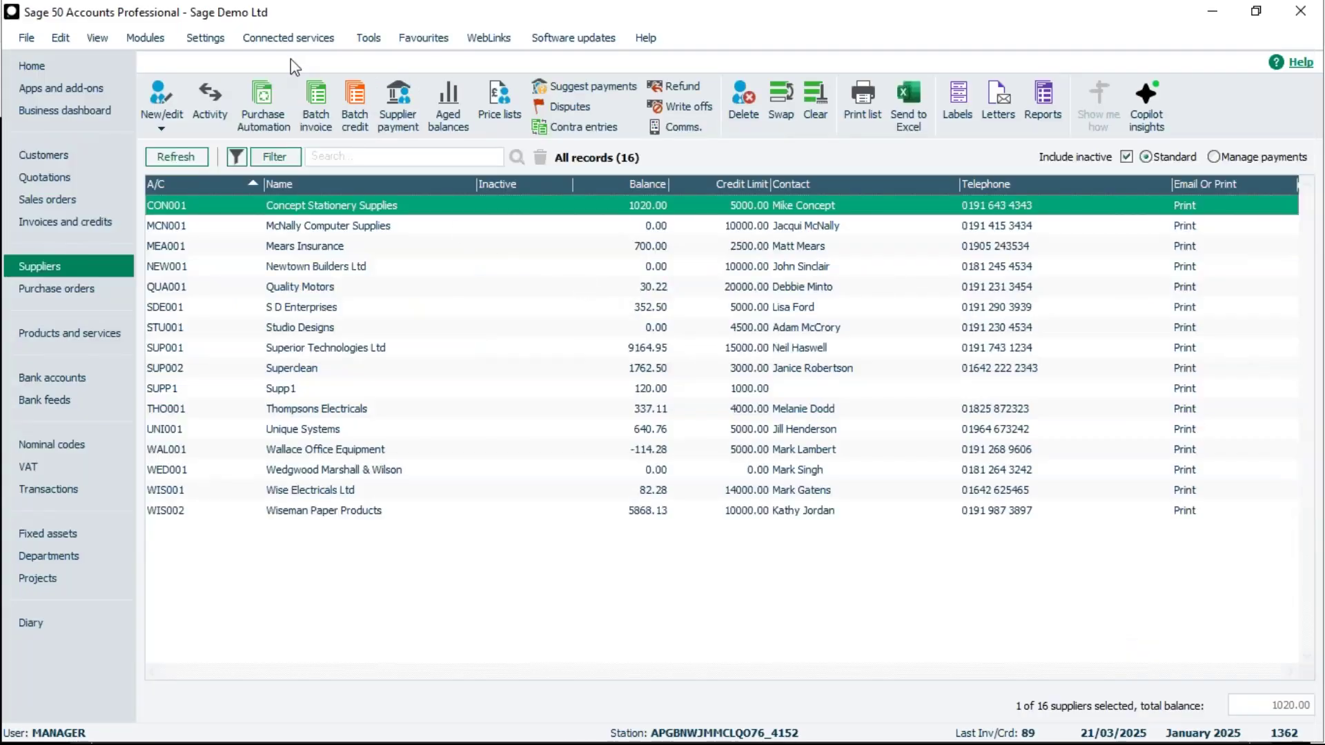
Start another batch supplier invoice for CON001 without a reference, with details Test and a net amount of 100 on the first line
click(314, 100)
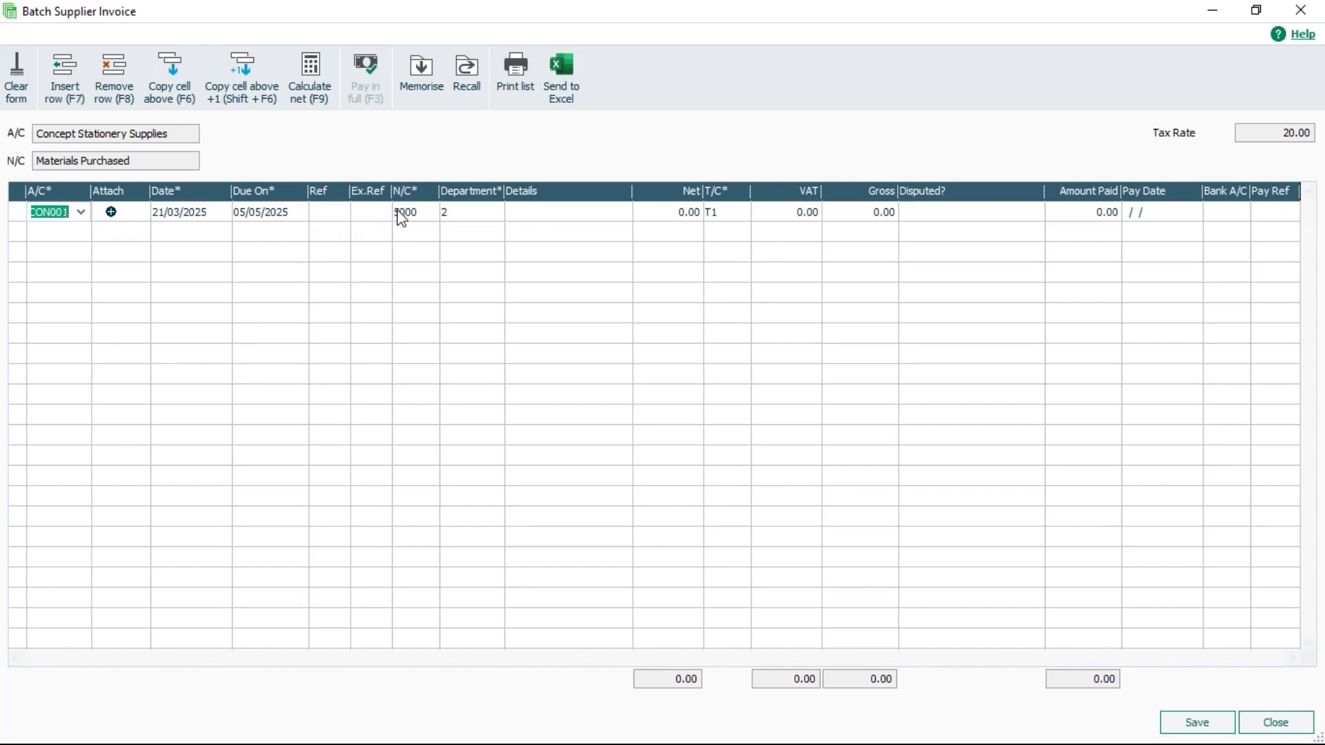
click(530, 214)
text(Test)
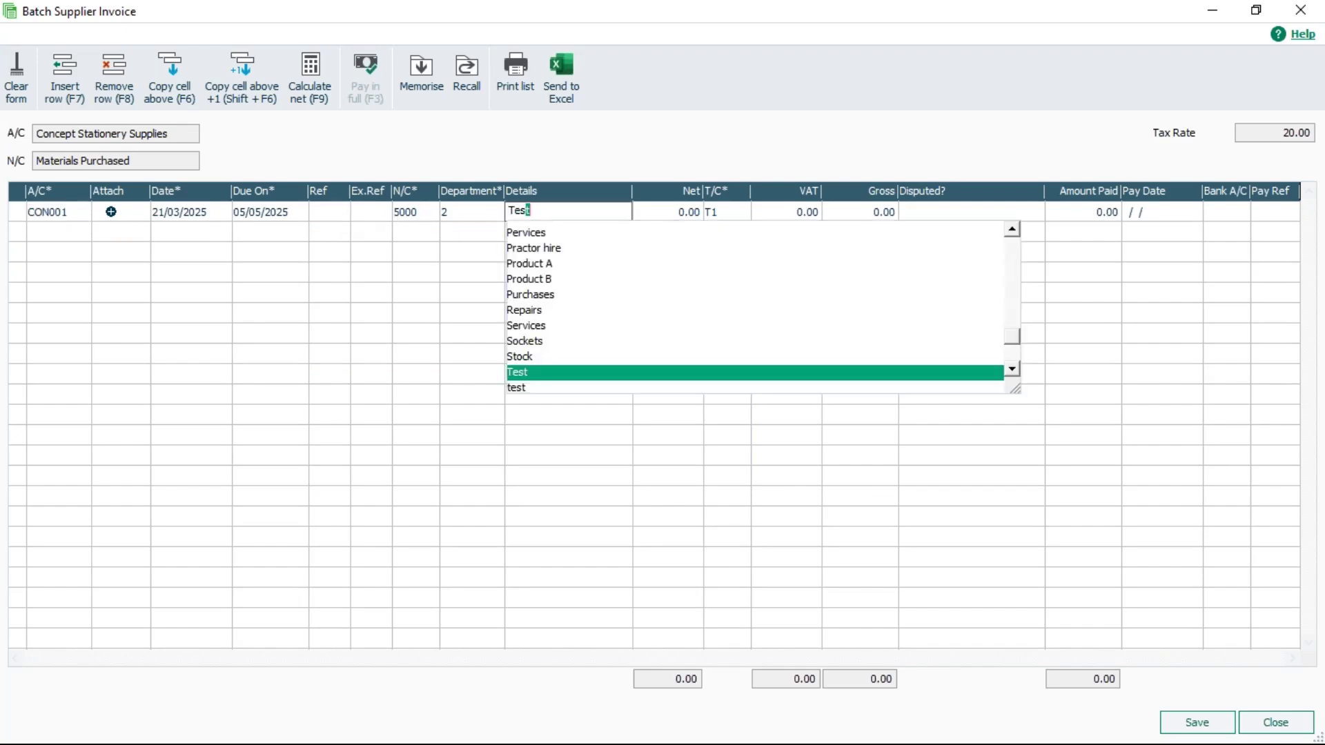
key(Tab)
text(100)
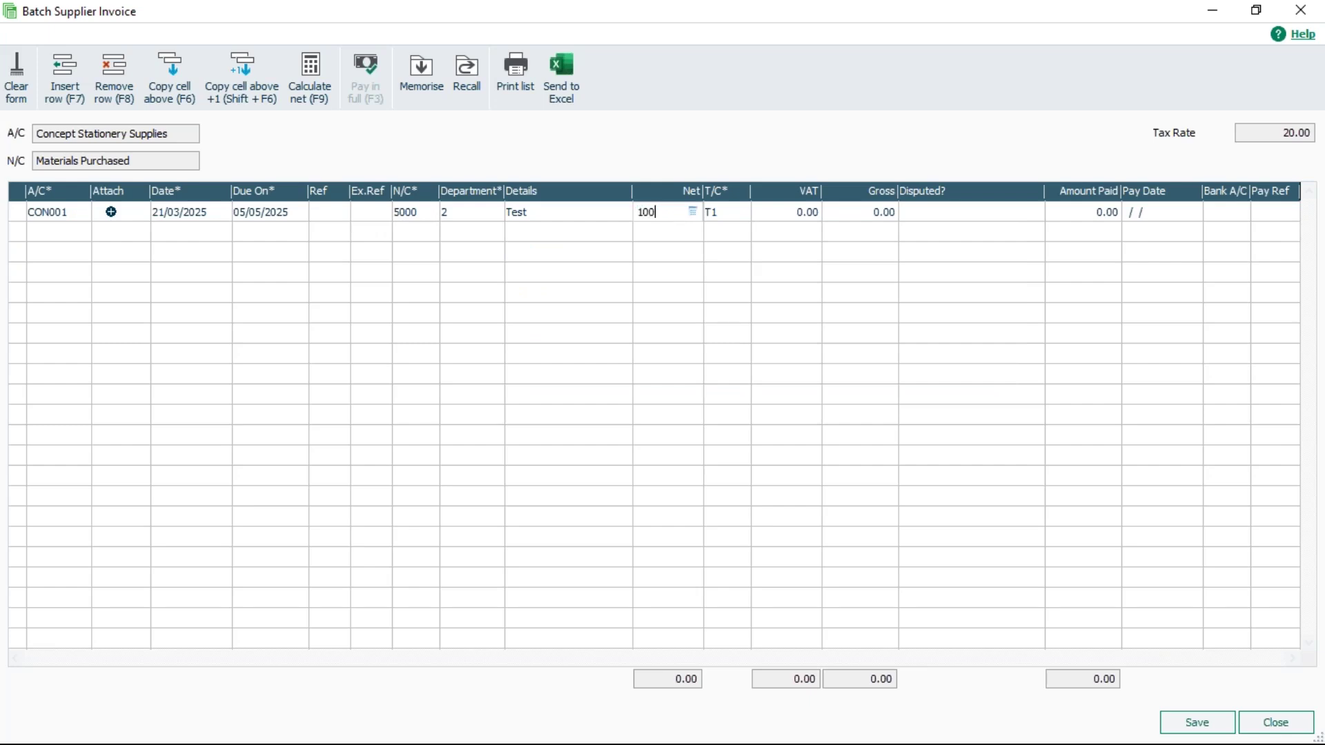
key(Tab)
key(Tab)
key(Tab)
key(Tab)
key(Tab)
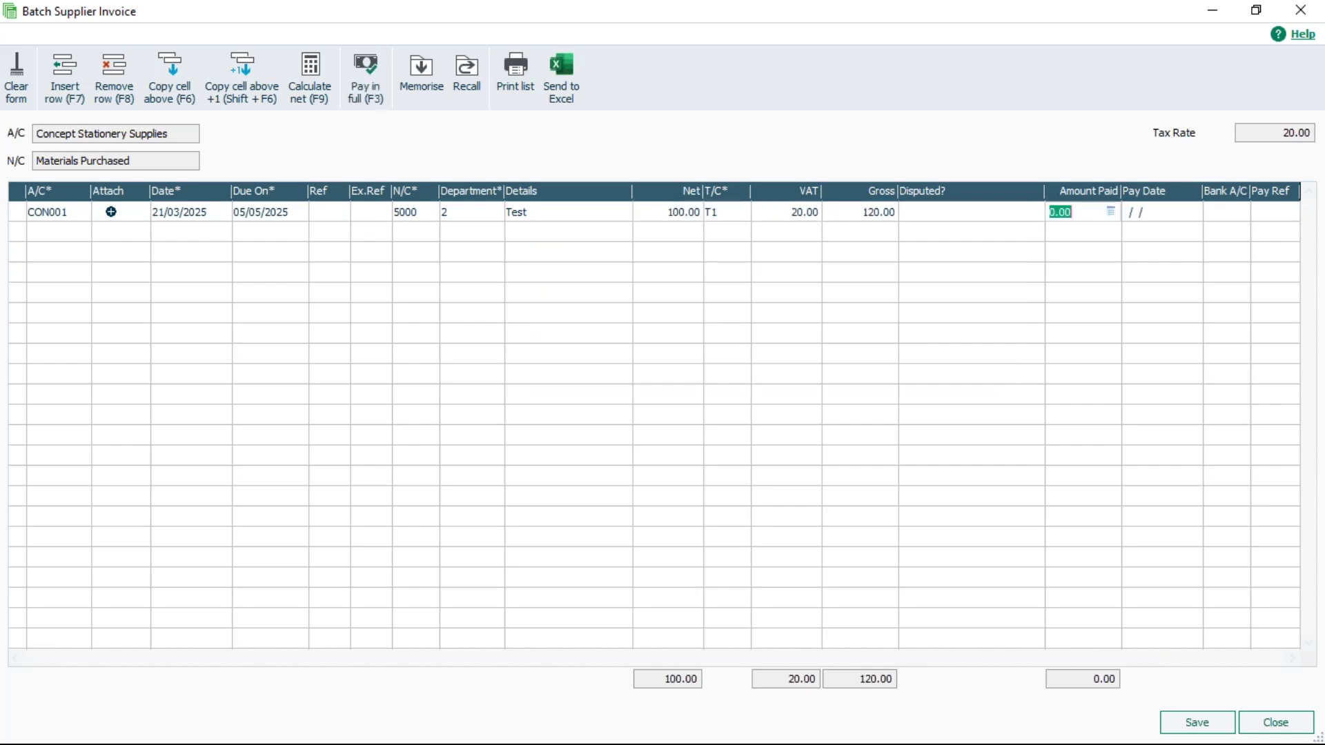
key(Tab)
Begin a second line by copying supplier account CON001 from the line above, leaving its reference blank
key(F6)
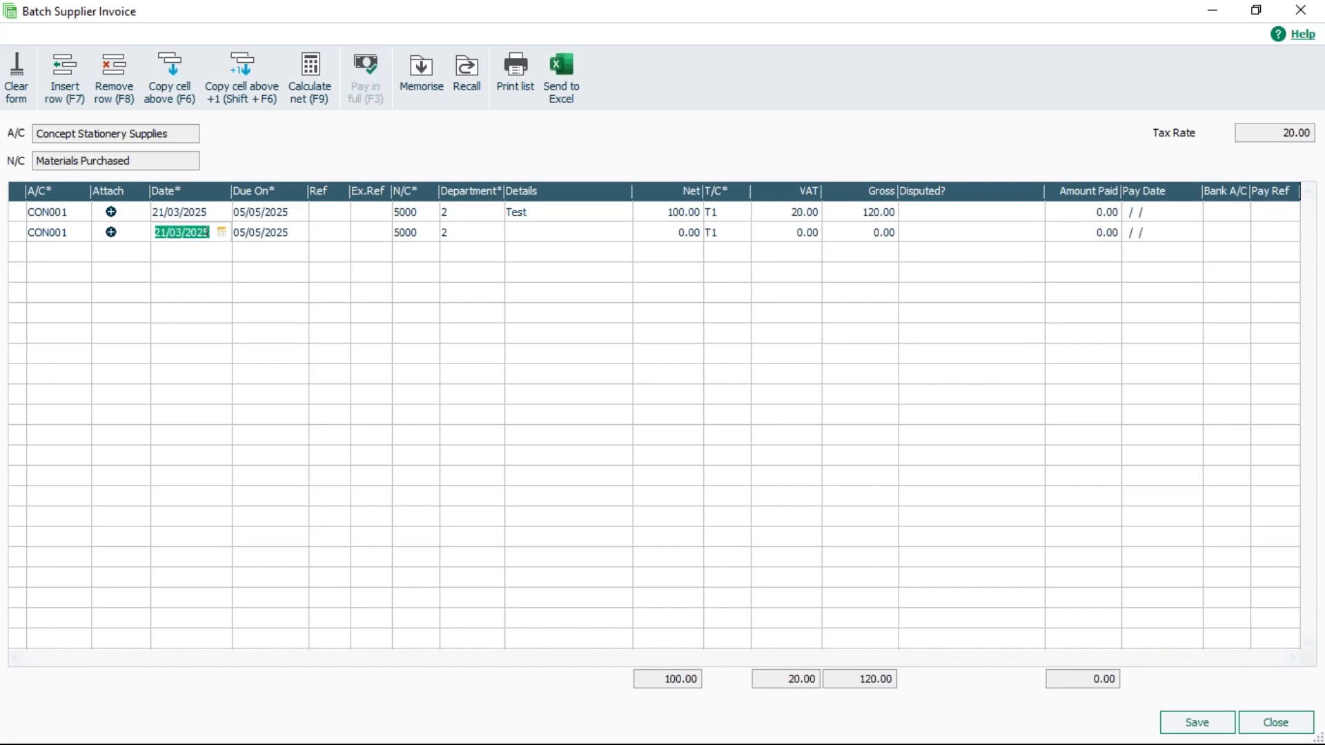
key(F6)
key(Tab)
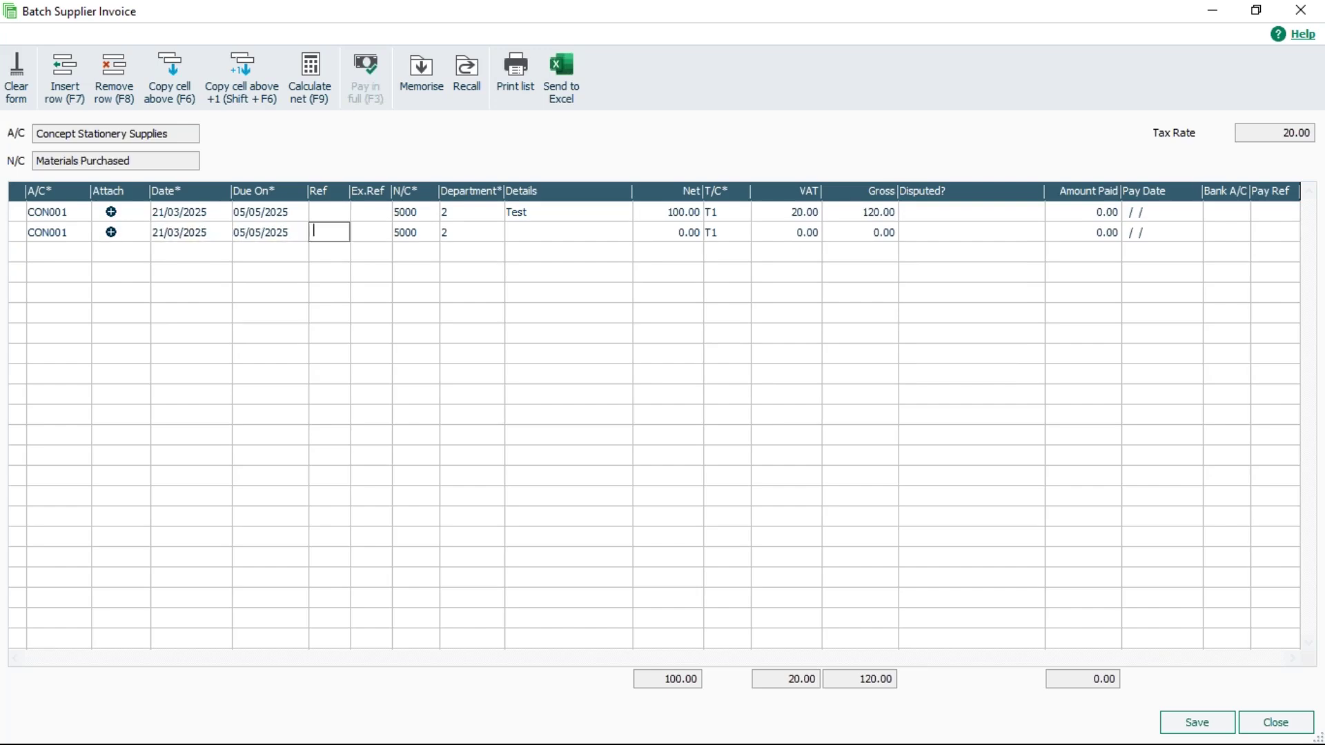
key(Tab)
key(Tab)
key(Tab)
key(Tab)
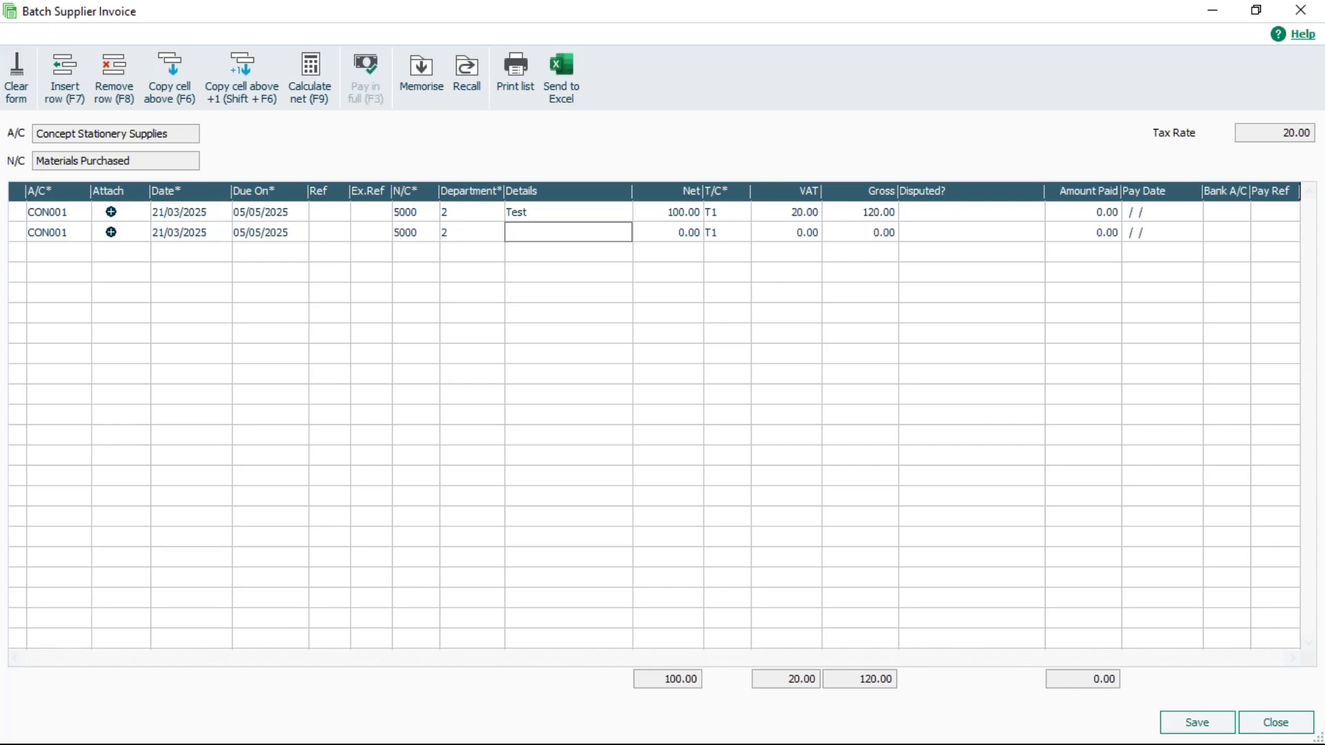
Give the second line the details Test2 and a net amount of 100, and save and close the batch
text(Tesr)
key(BackSpace)
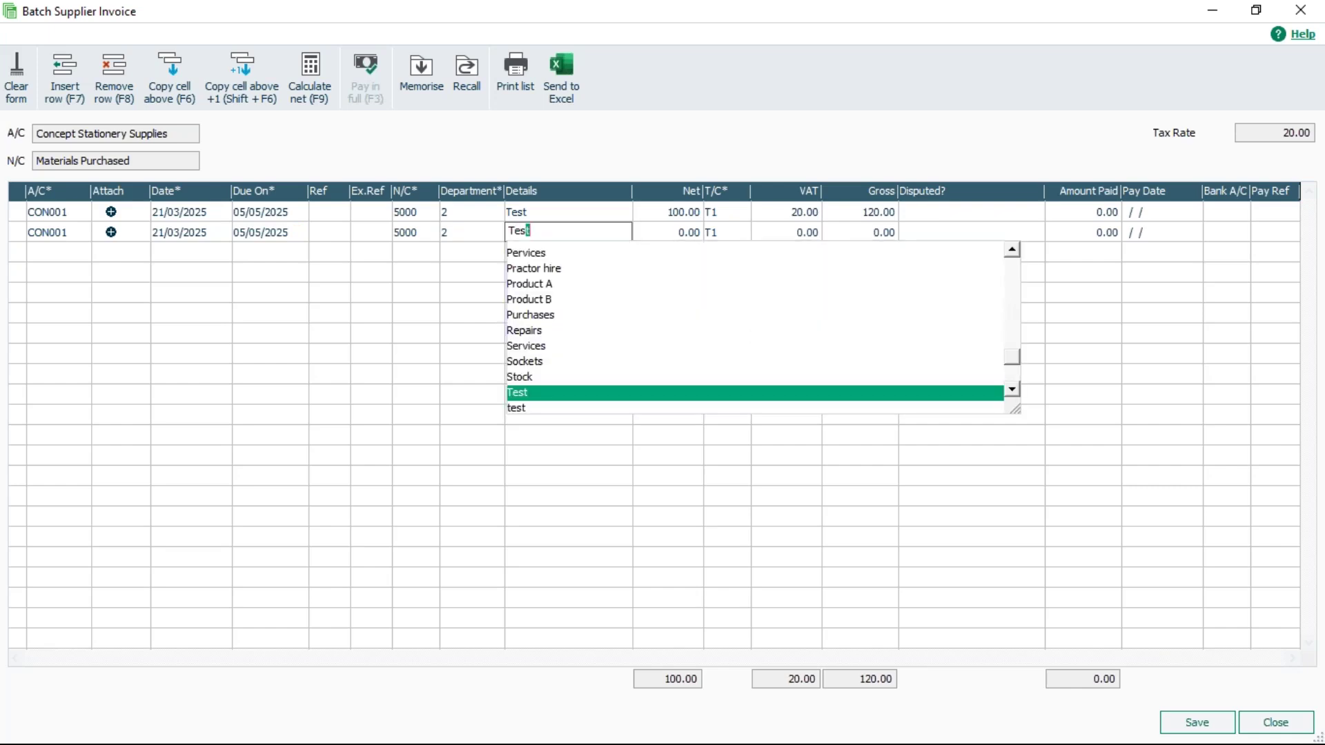
text(t2)
key(Tab)
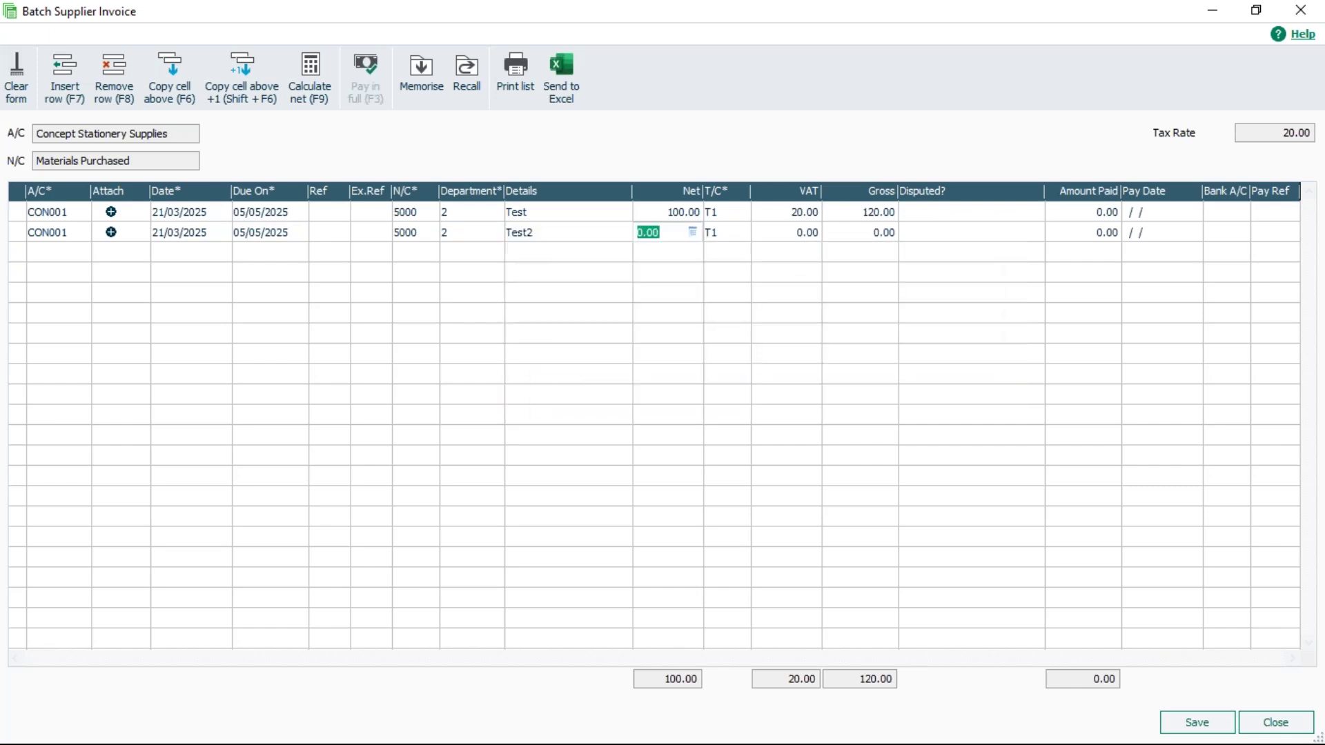
text(100)
key(Tab)
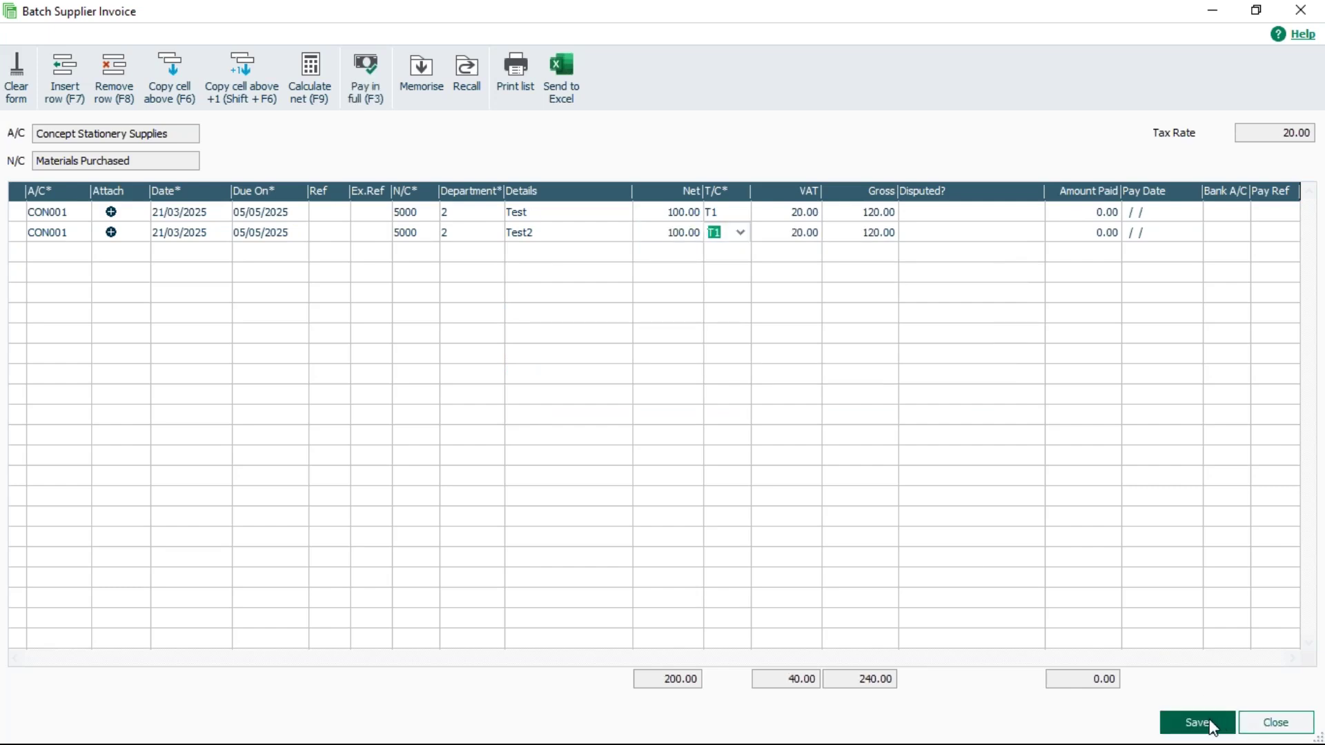
click(1210, 724)
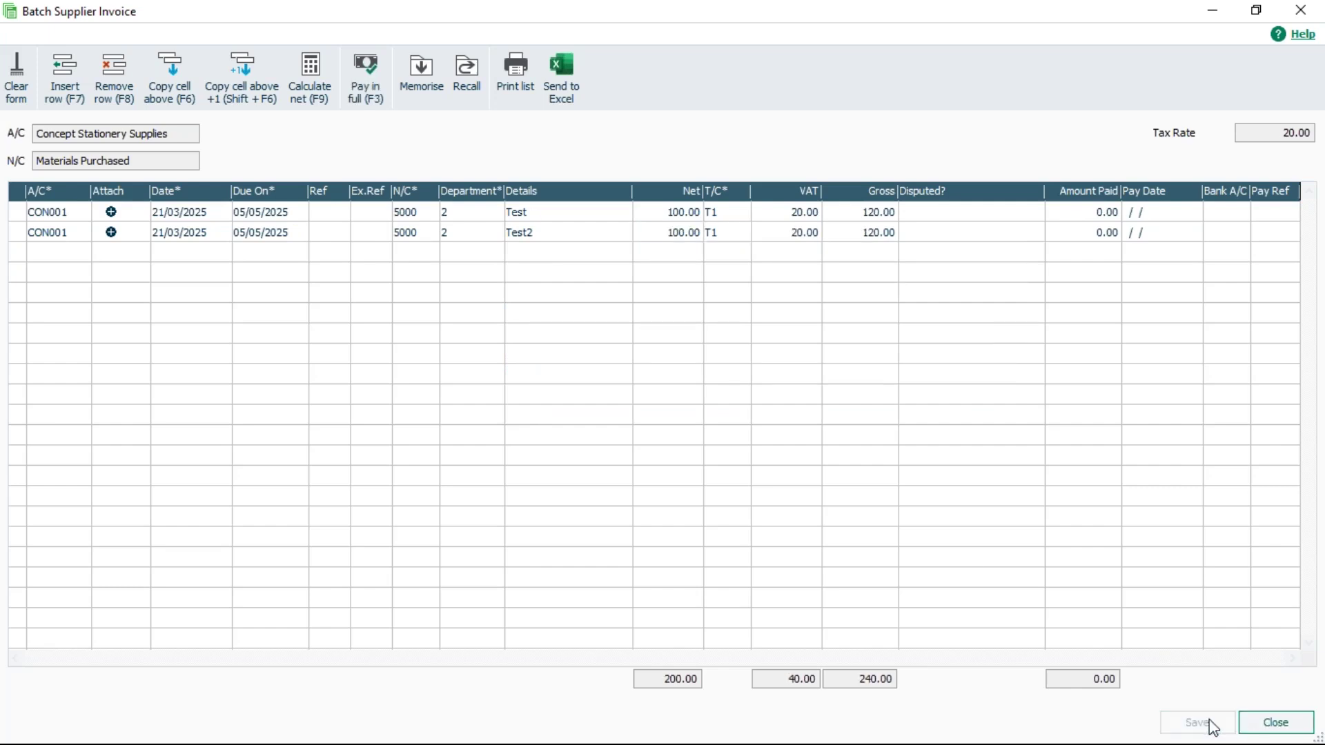
click(1275, 725)
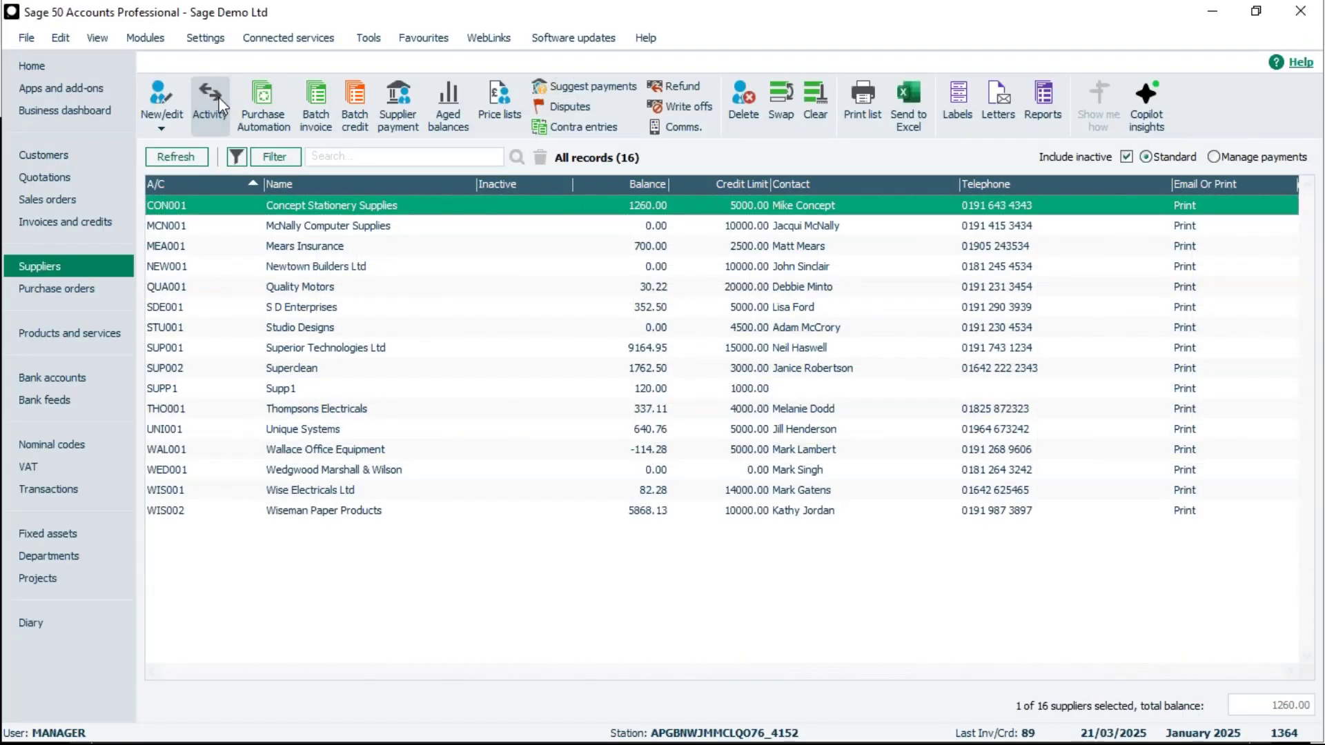
Examine how the two invoices without a reference are listed in the activity of Concept Stationery Supplies and close it
click(209, 103)
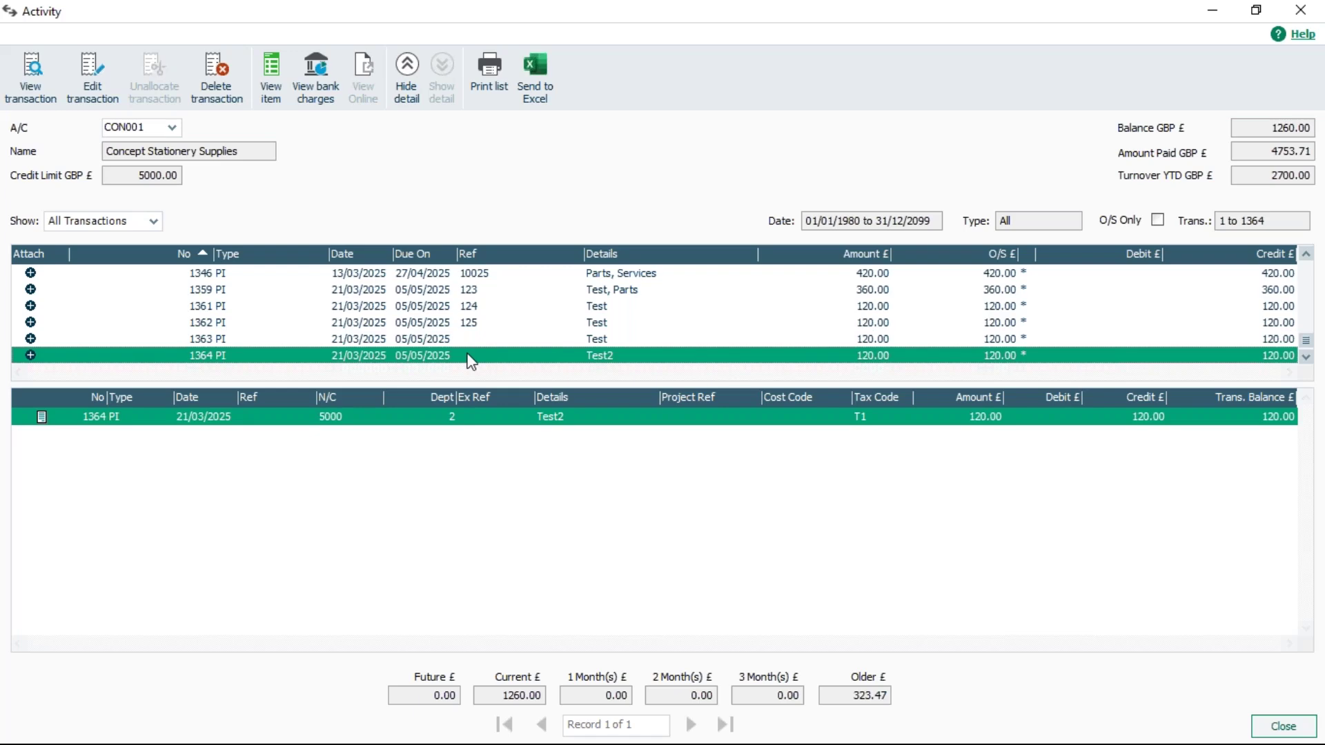
click(1284, 727)
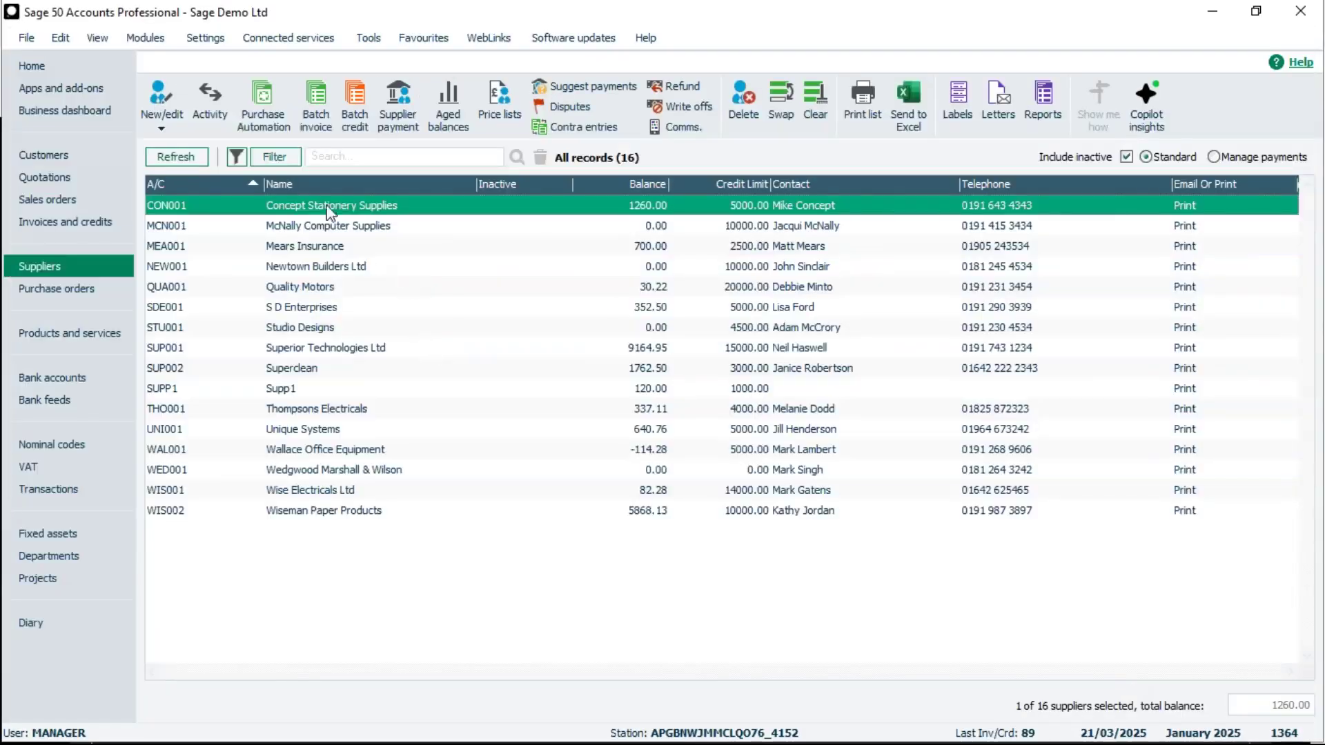
Start a batch supplier invoice for CON001 with the reference 127
click(310, 93)
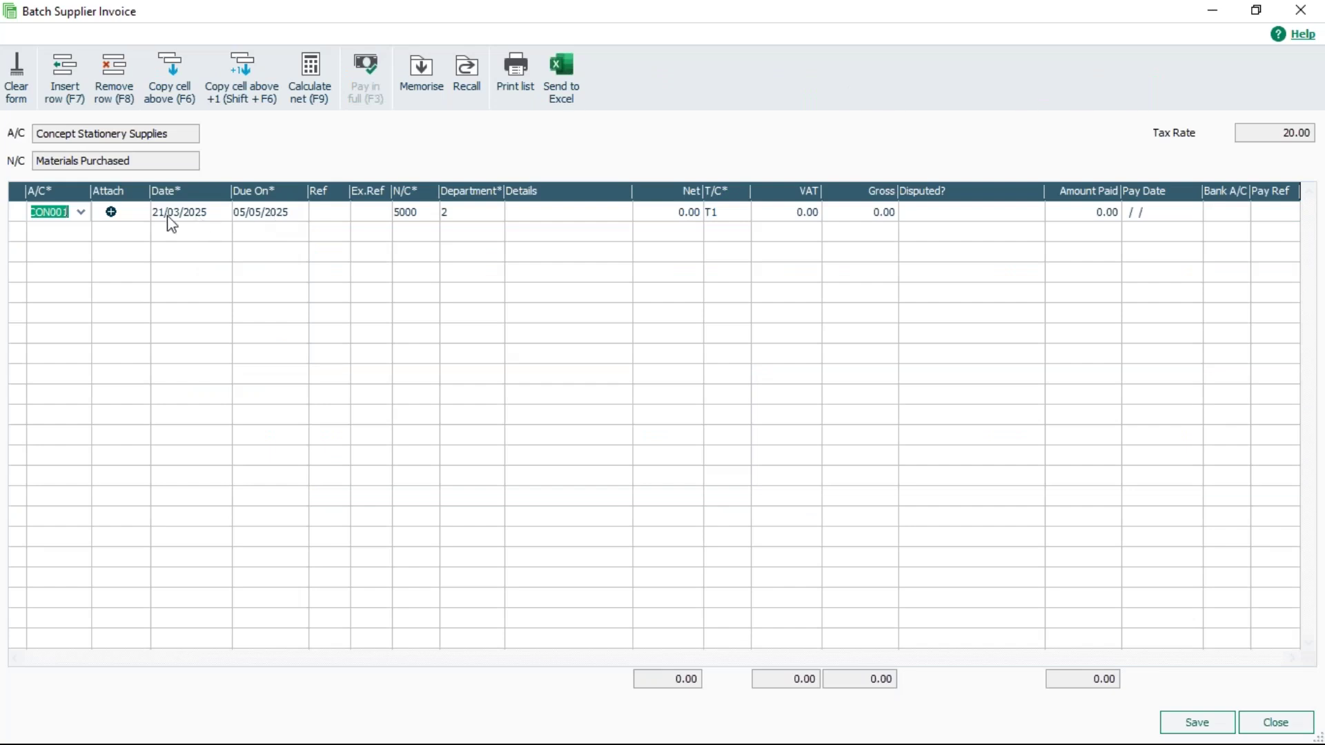
click(330, 215)
text(127)
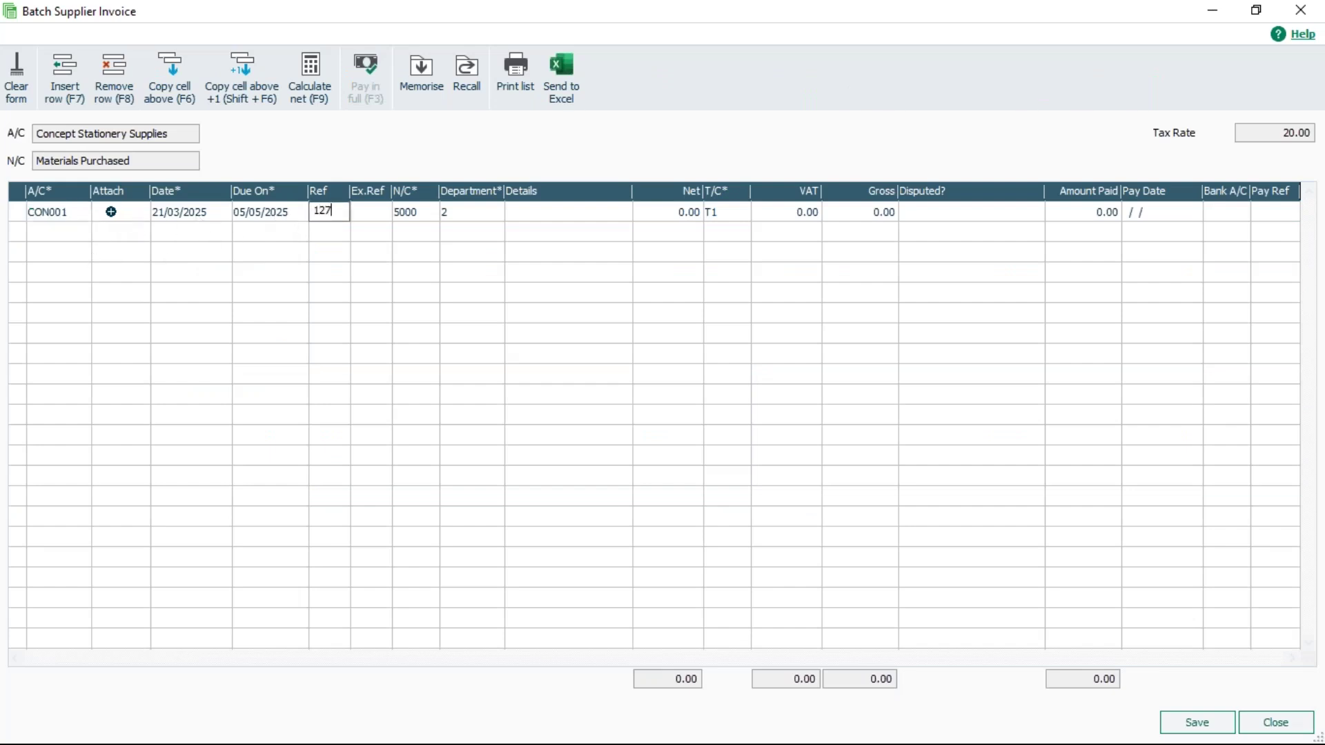
key(Tab)
key(Tab)
key(Tab)
key(Tab)
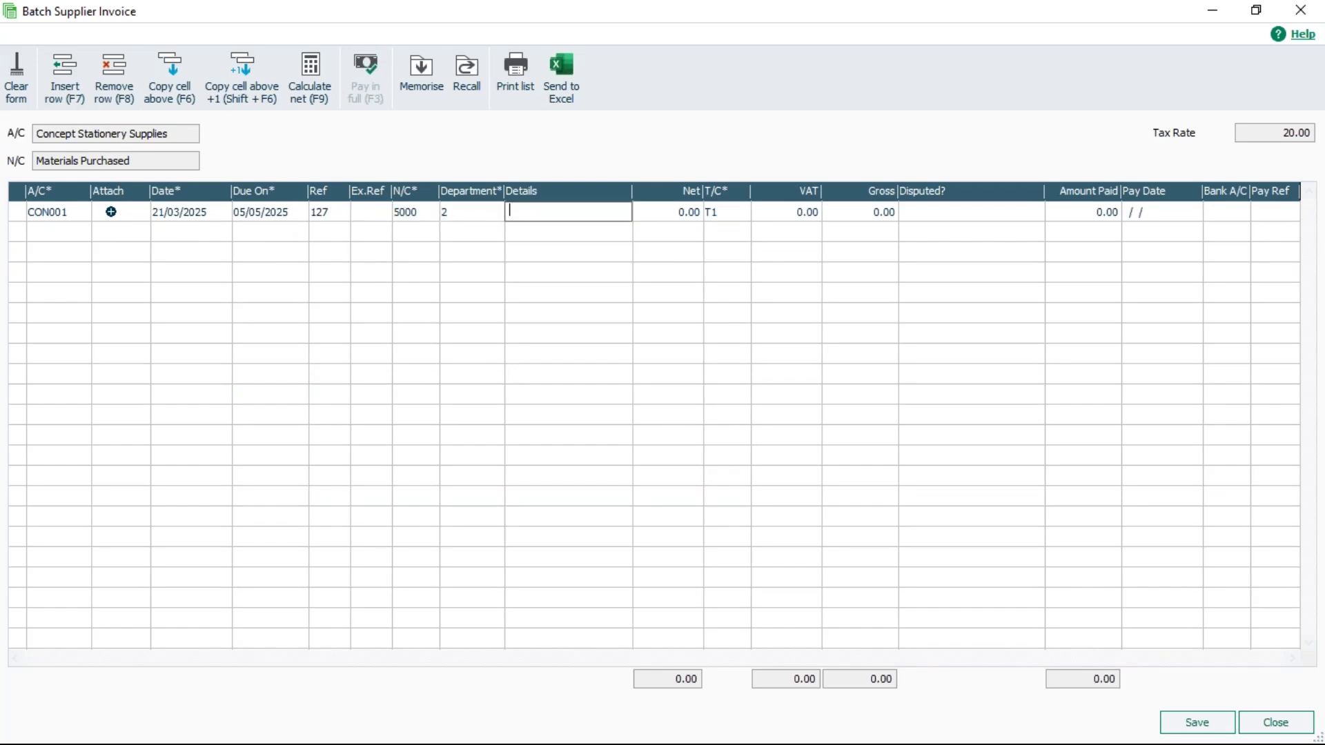
Give the invoice line the details SErvices and a net amount of 100, and save the batch
text(SErvices)
key(Tab)
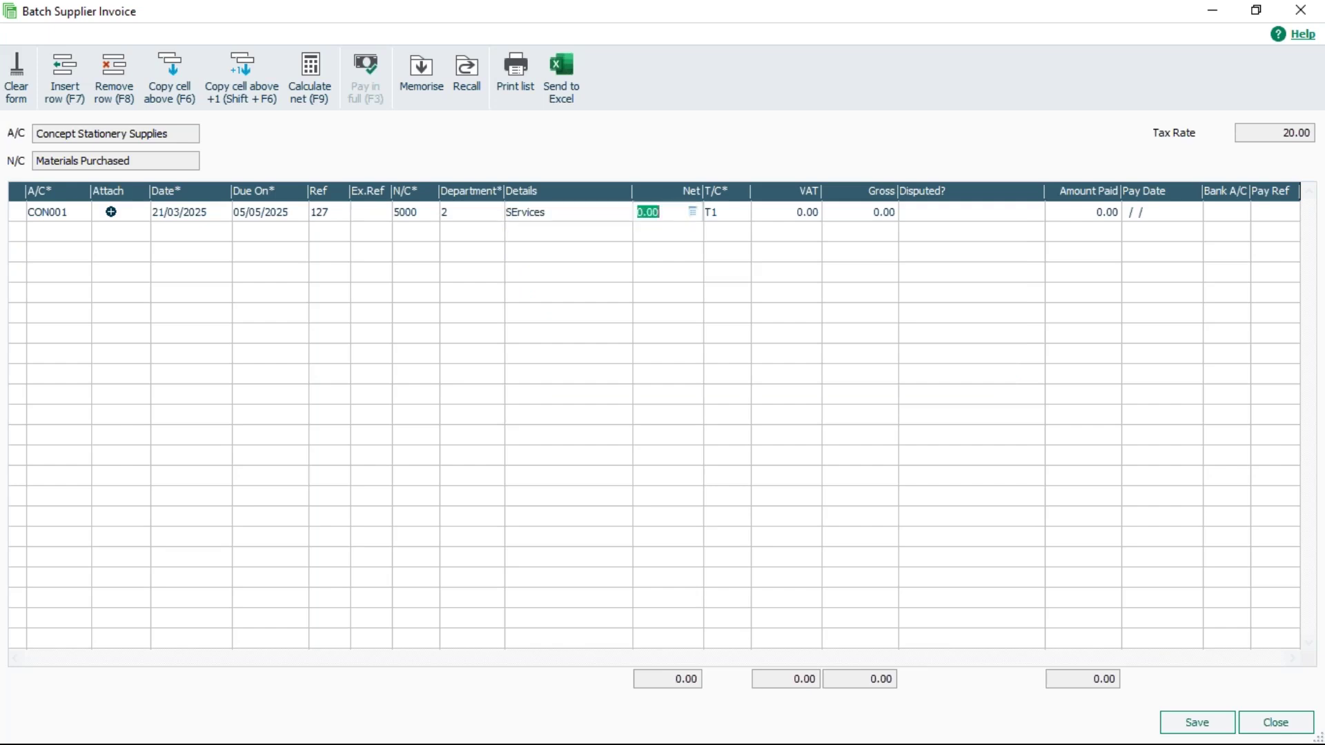
text(100)
key(Tab)
key(Tab)
key(Tab)
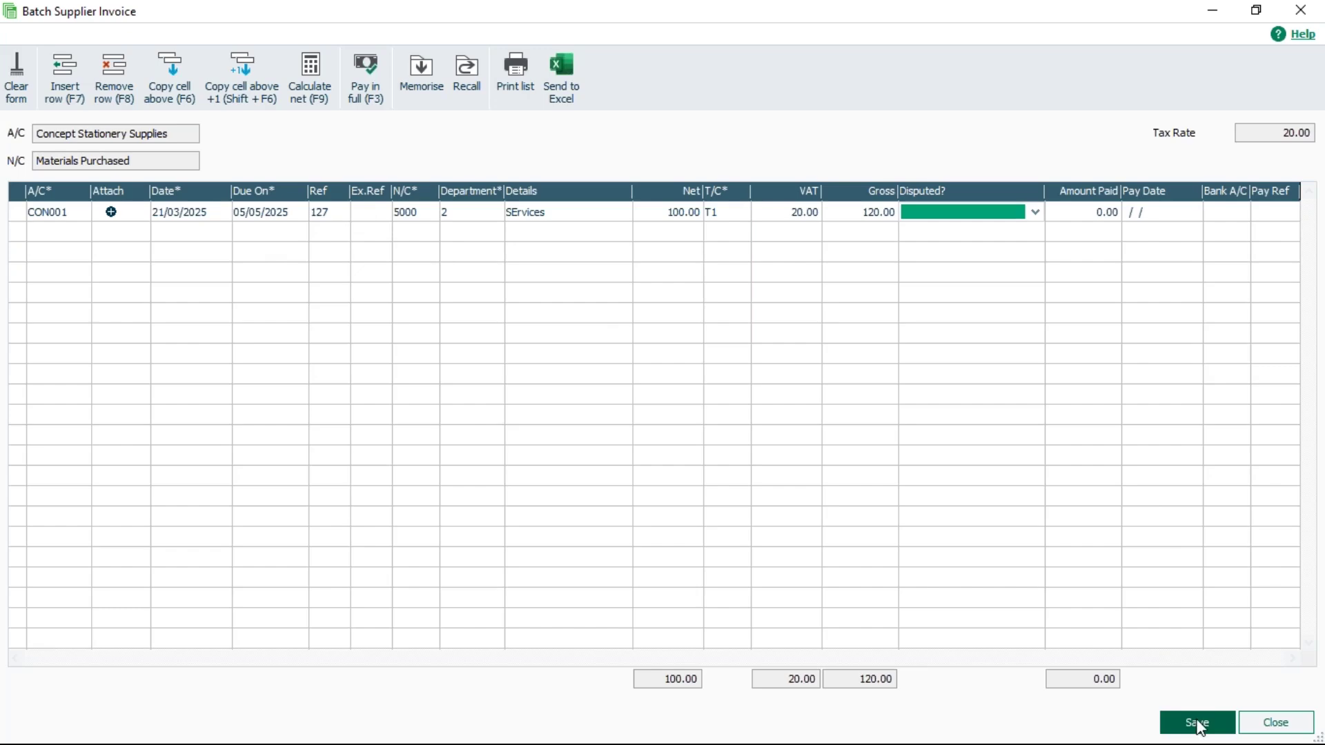
click(1200, 724)
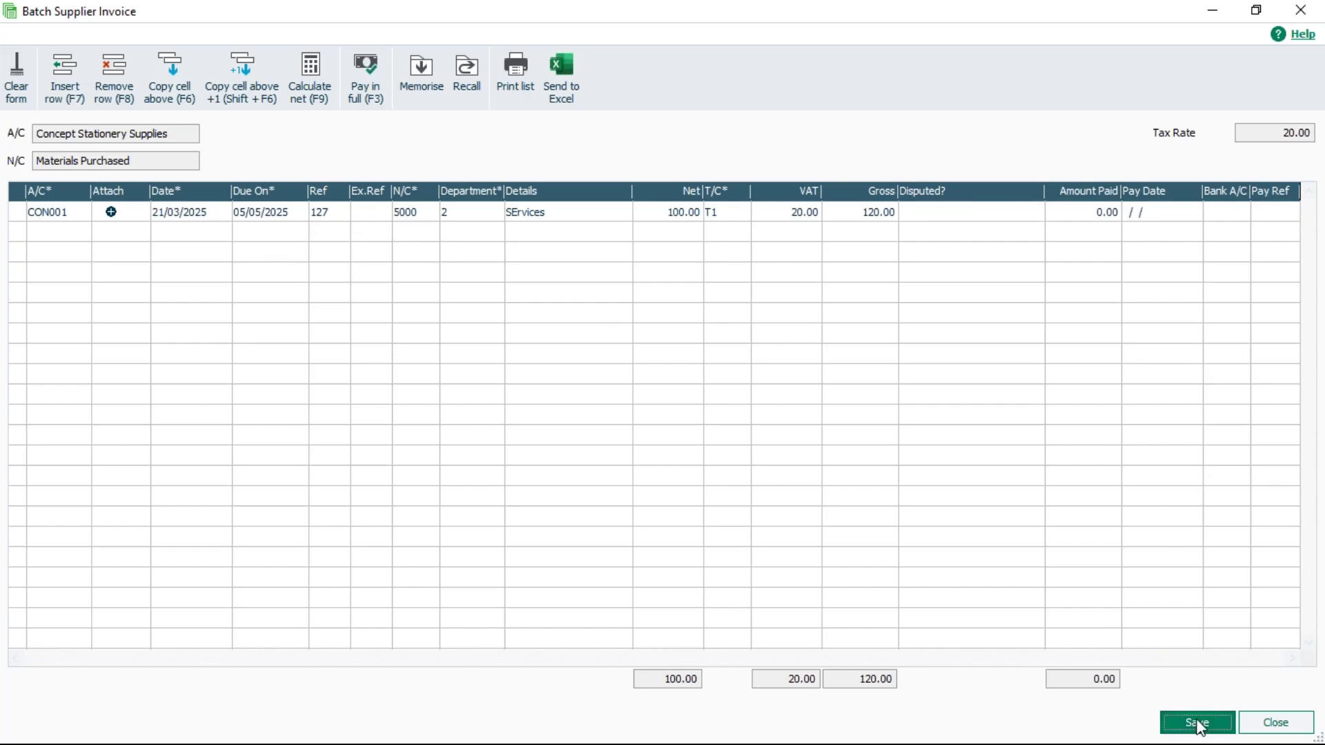
Begin a separate supplier invoice for CON001, again with the reference 127
click(80, 214)
double_click(160, 343)
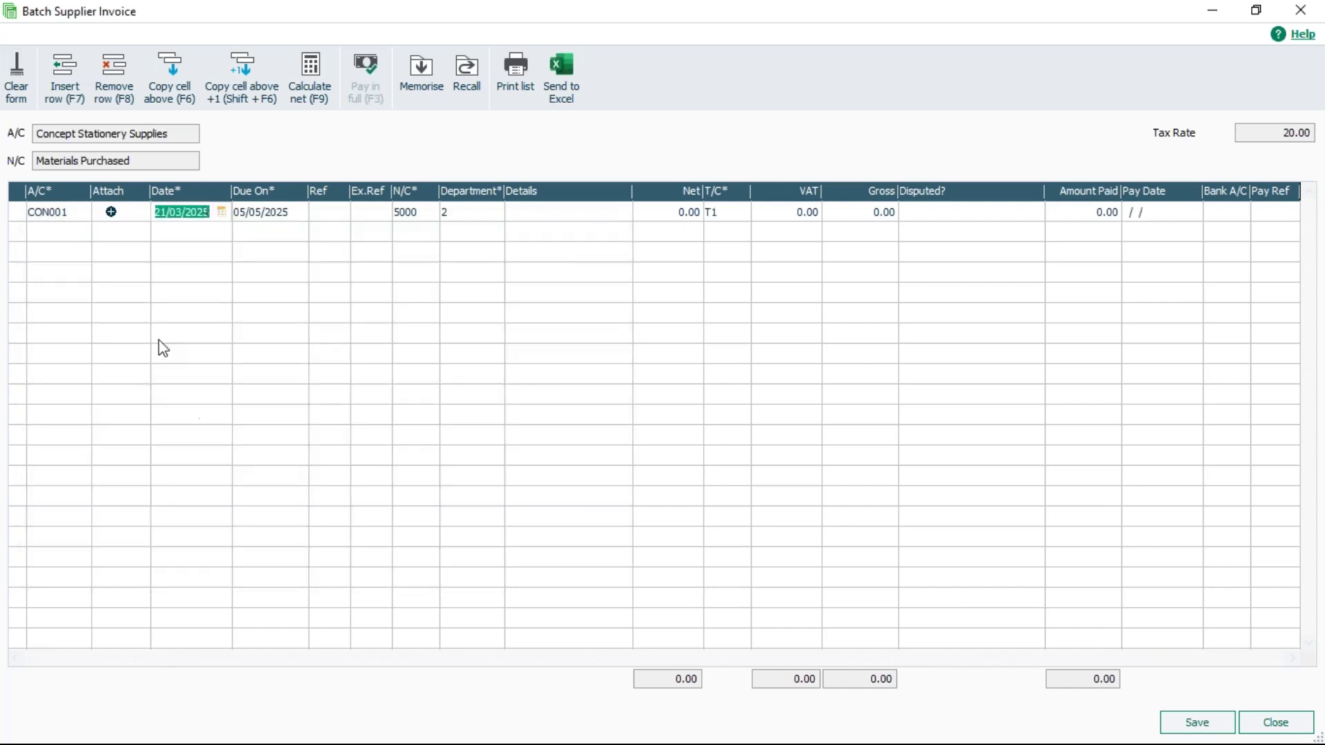
click(325, 212)
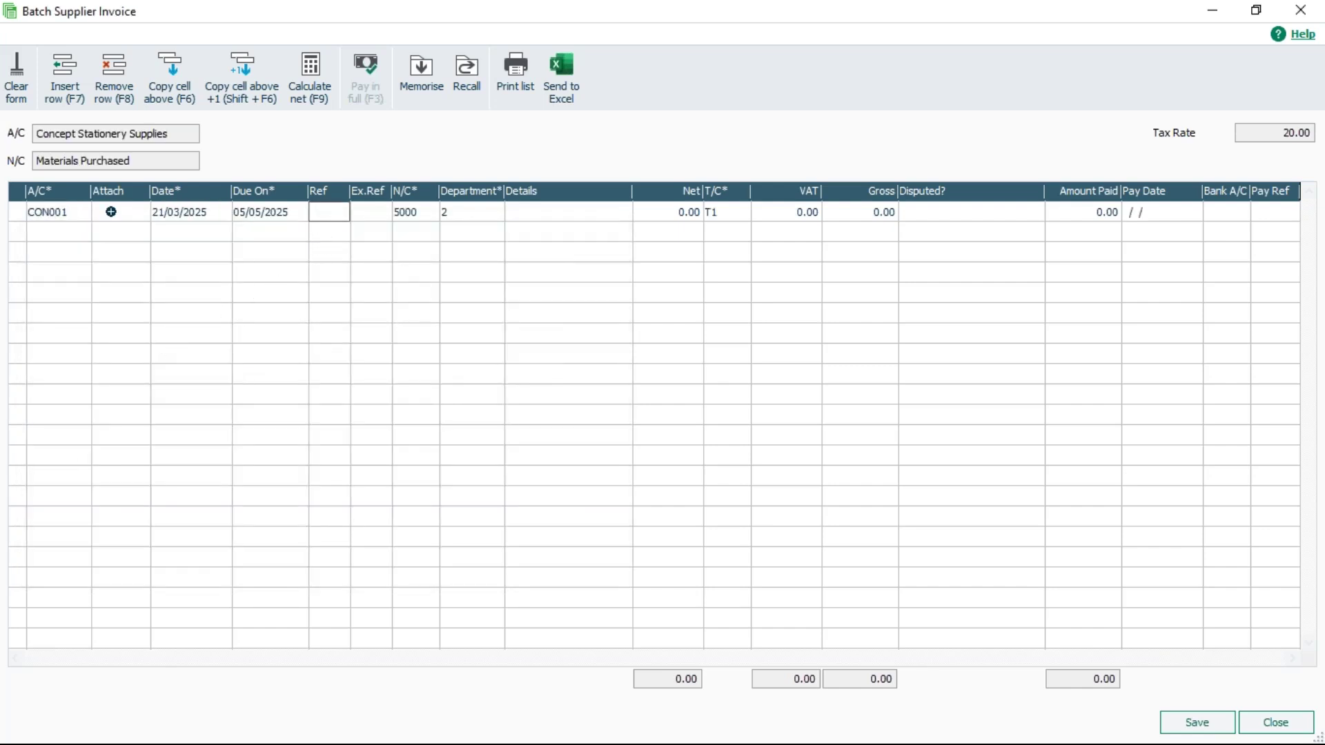
text(127)
key(Tab)
Give this invoice the details Stock and a net amount of 50, then save and close the batch entry
click(564, 212)
text(S)
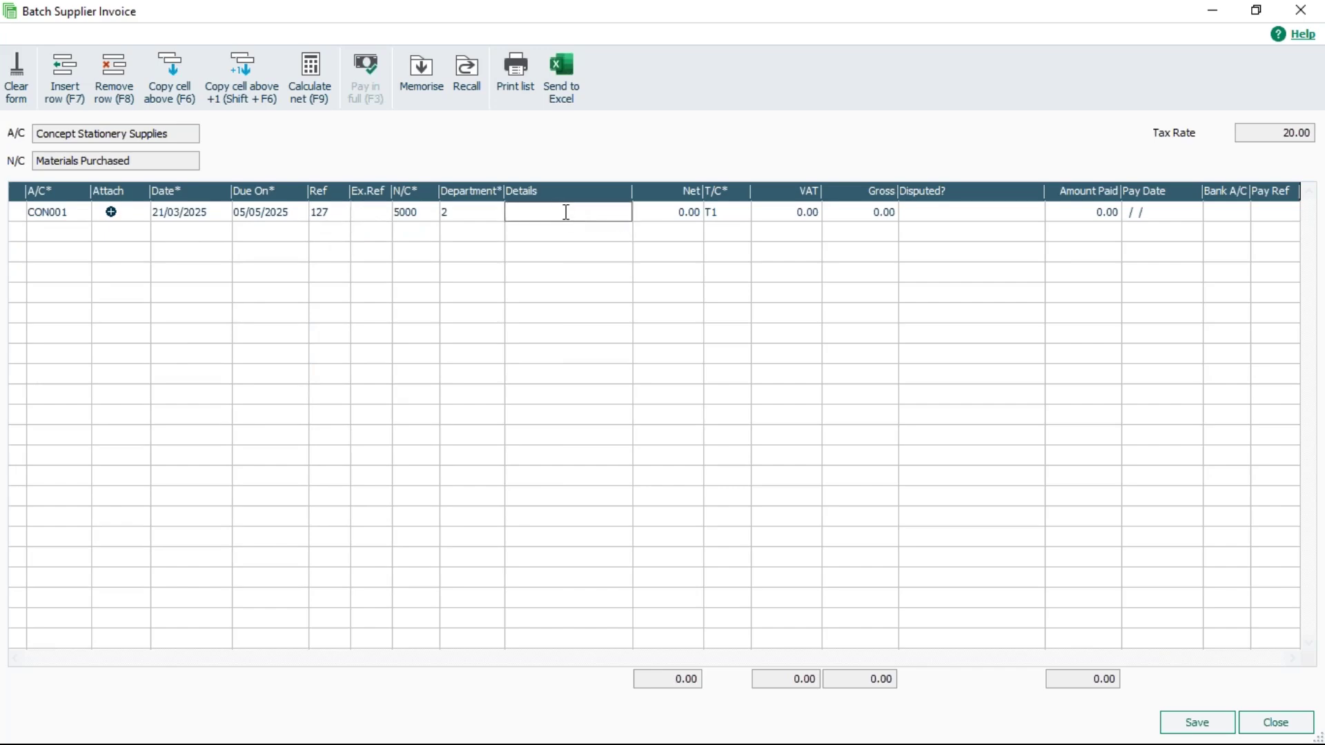
text(tock)
key(Tab)
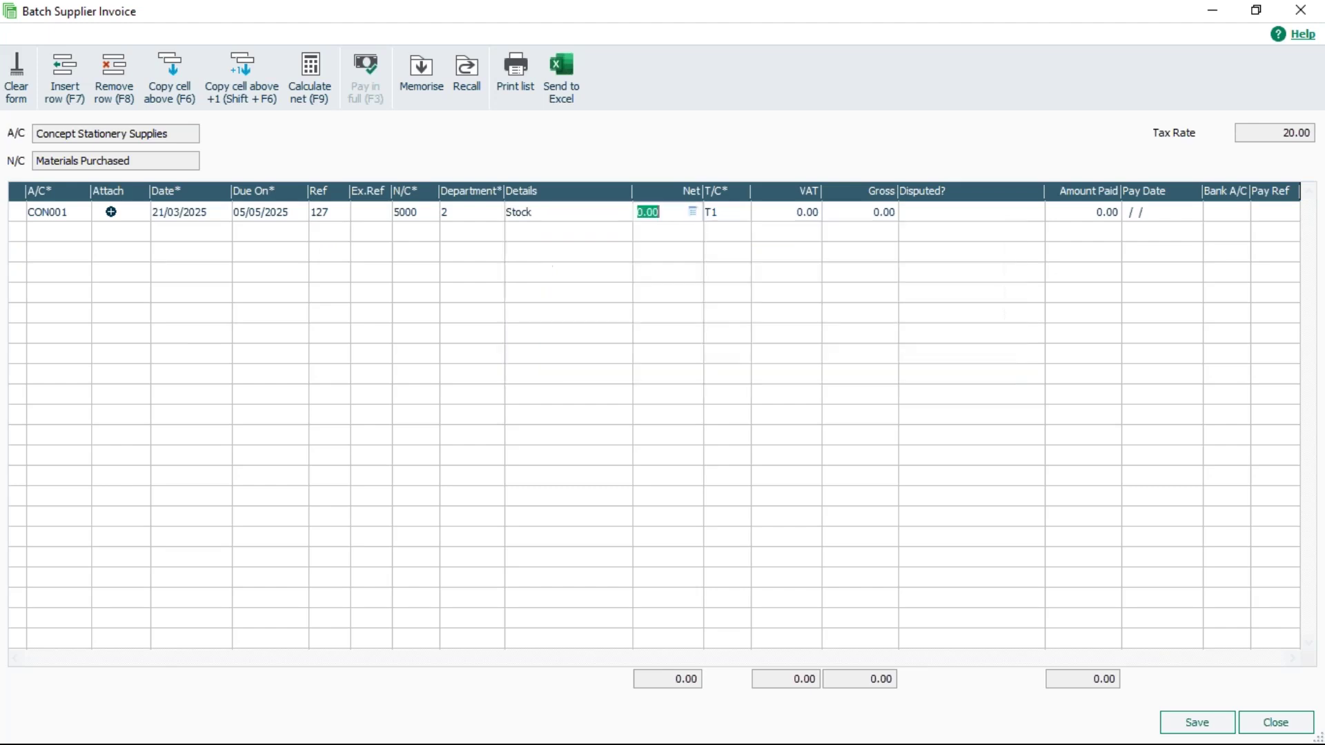
text(50)
key(Tab)
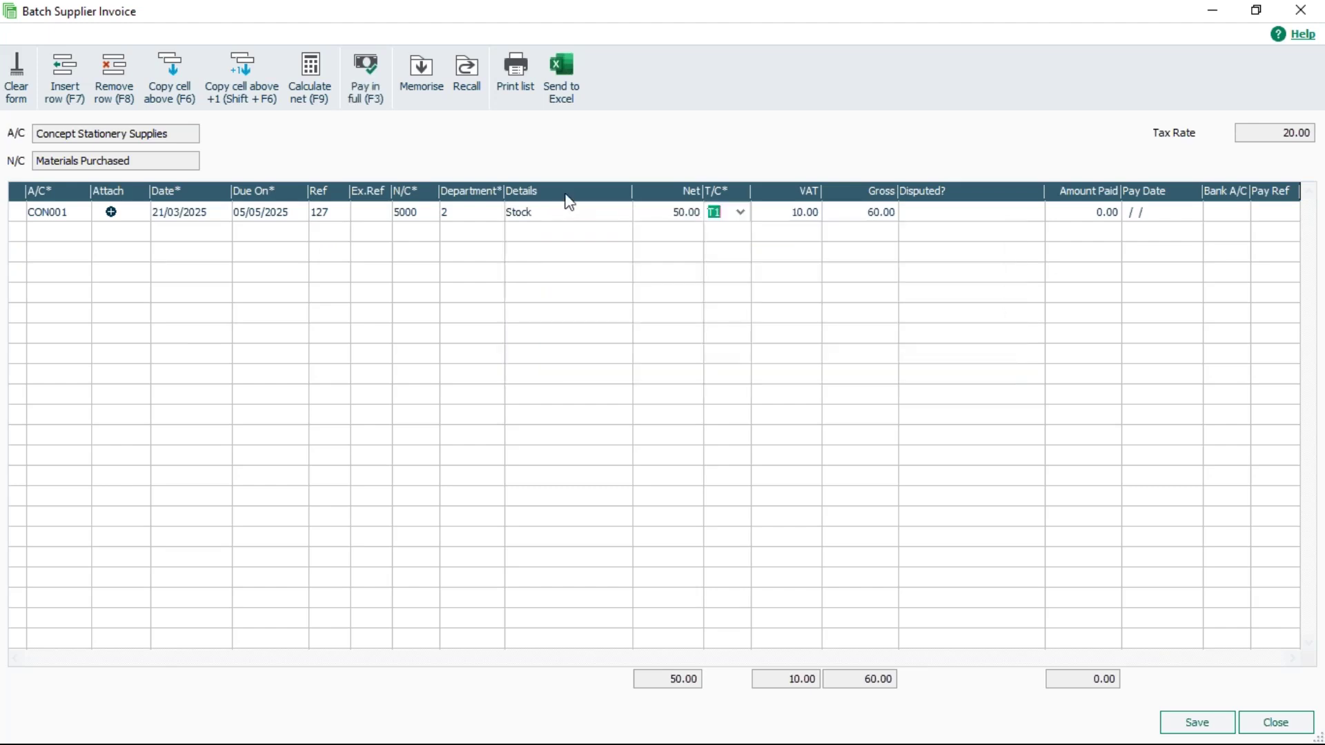
click(1206, 729)
click(1271, 727)
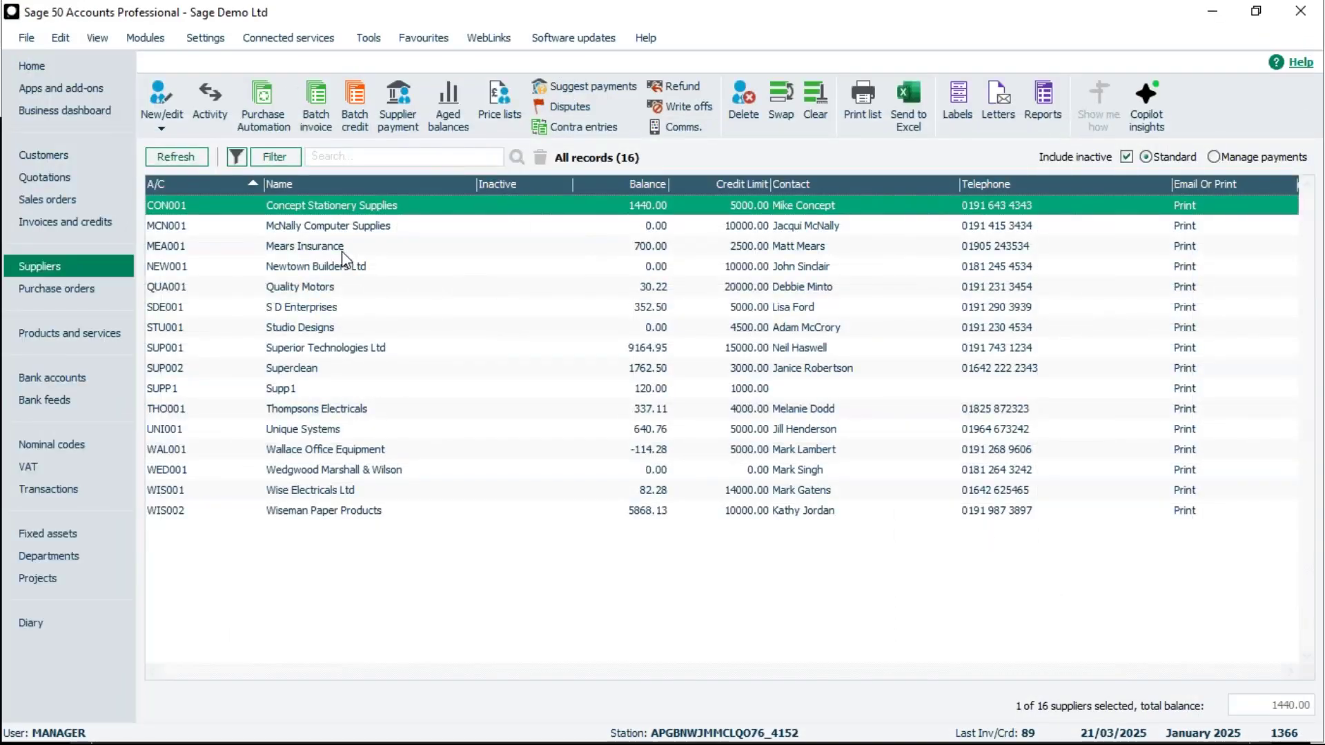
Examine how the two separately saved invoices with reference 127 are listed in the activity of Concept Stationery Supplies and close it
click(210, 96)
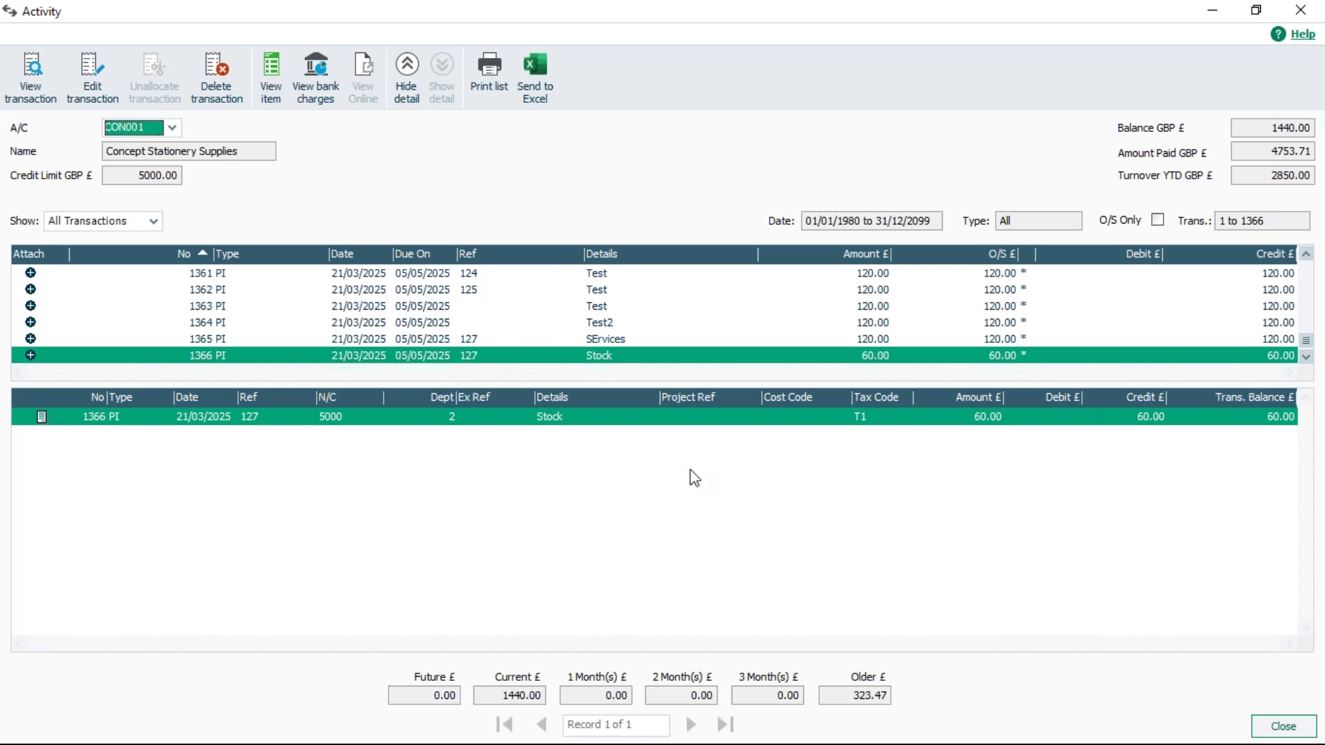
click(1283, 727)
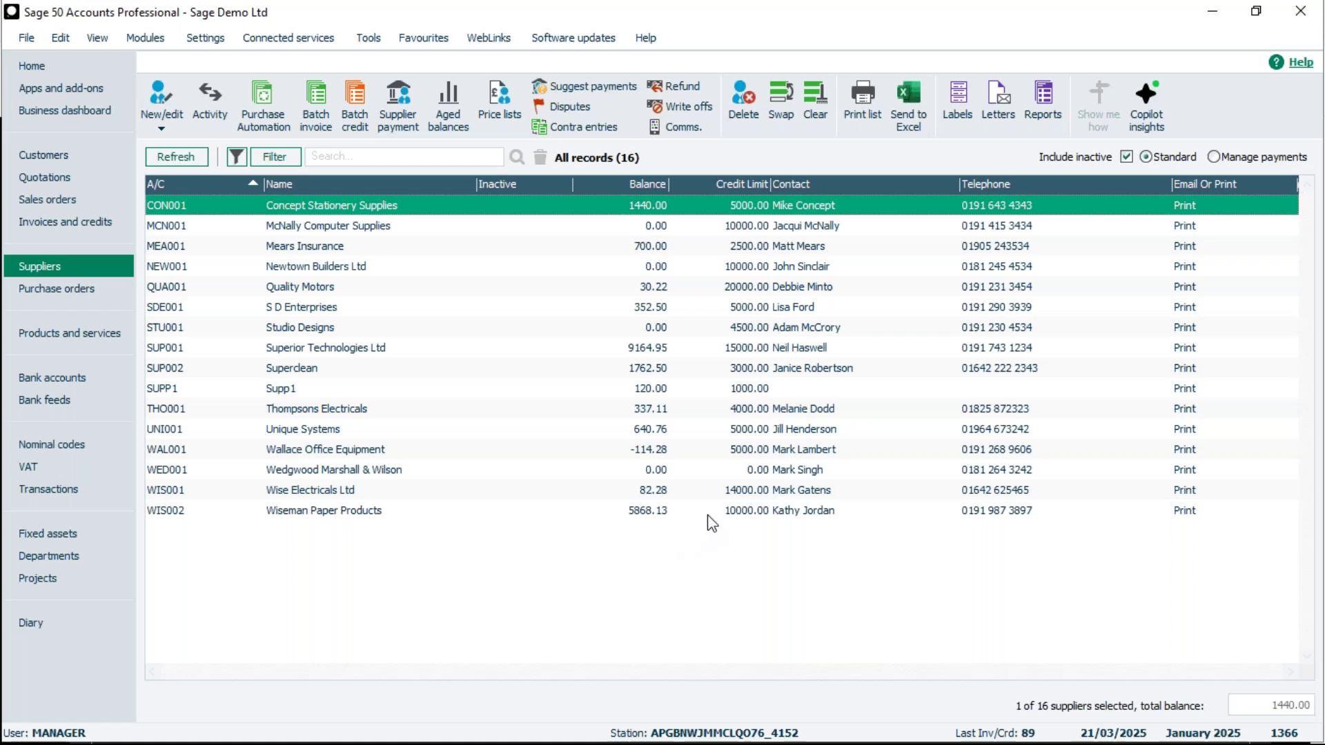
Start a bank payment from the Bank Current Account with the reference 130
click(60, 381)
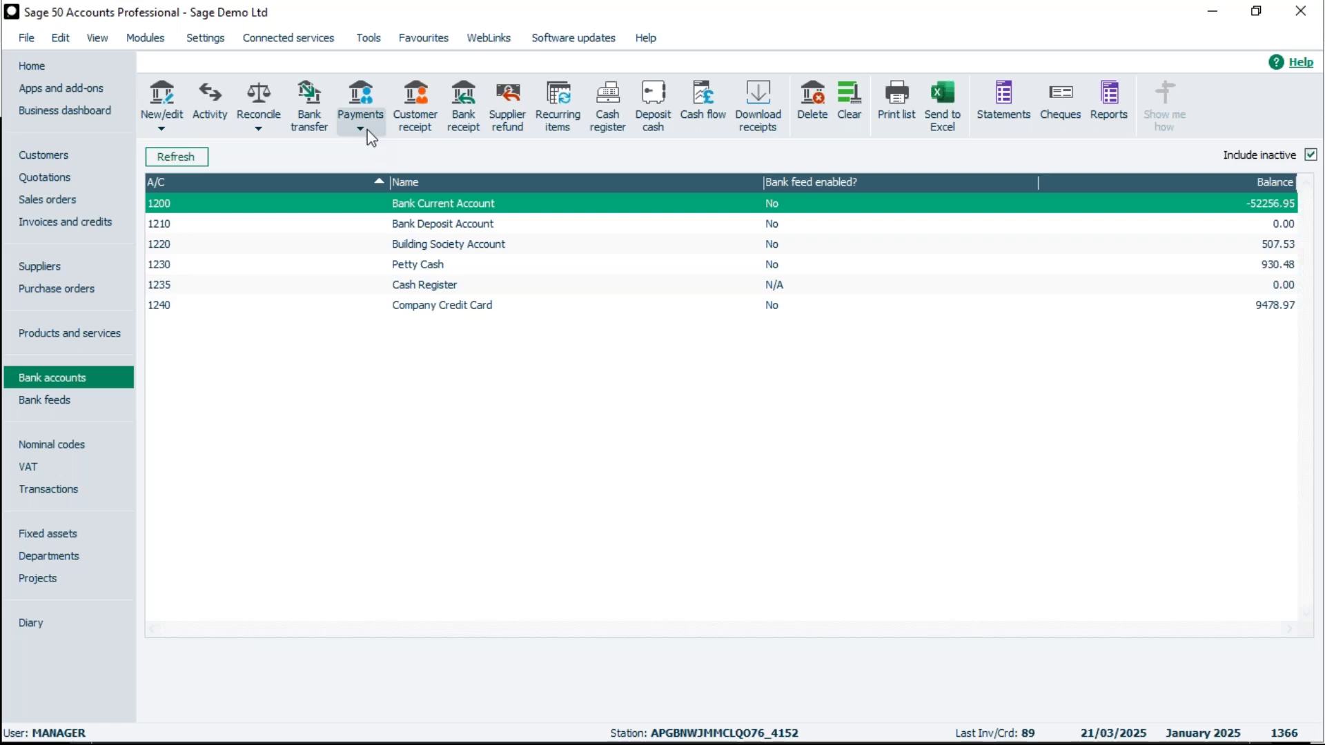
click(367, 129)
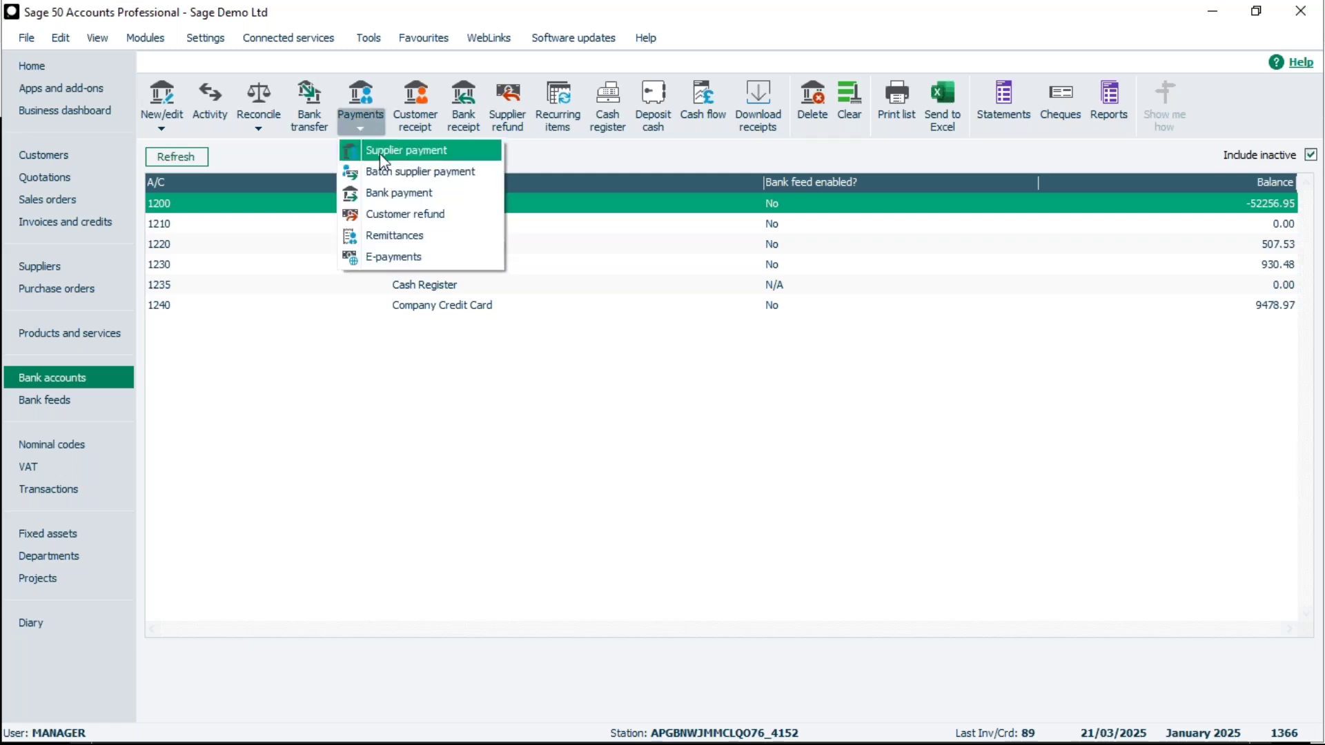
click(386, 195)
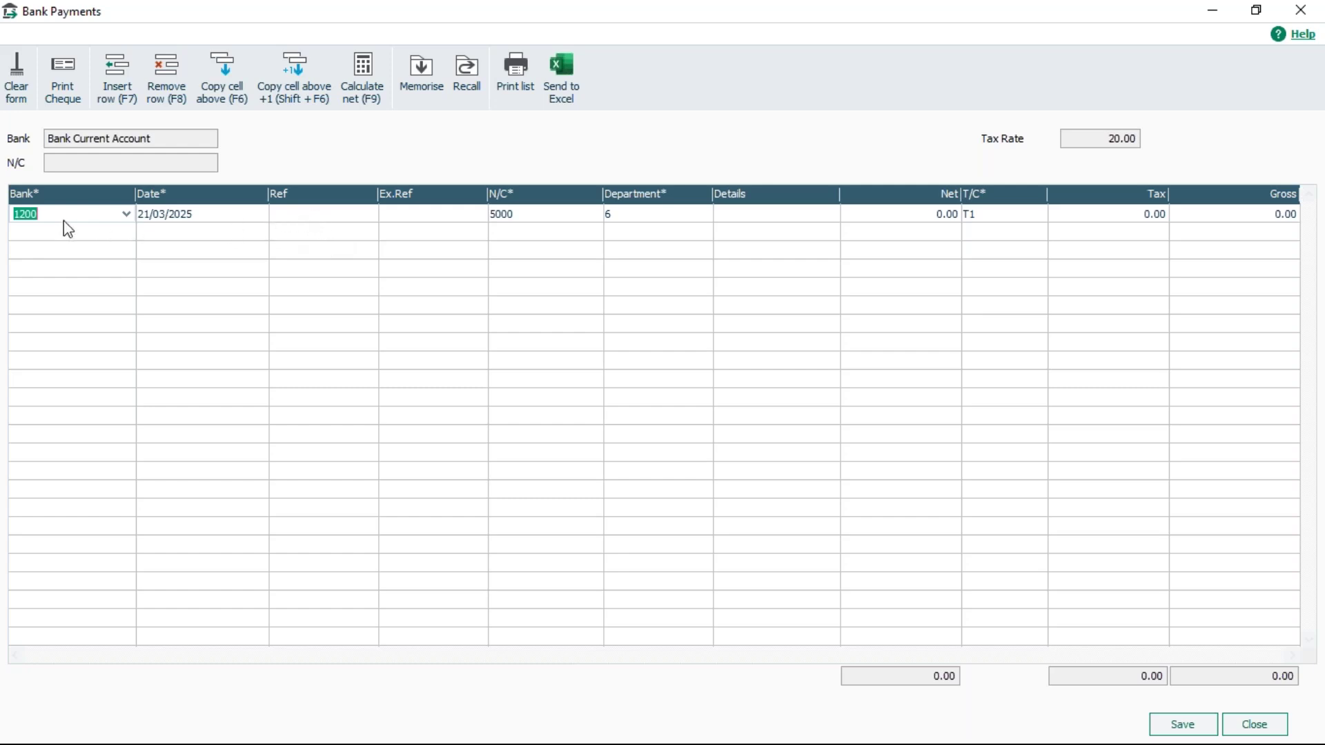
click(286, 219)
text(1300)
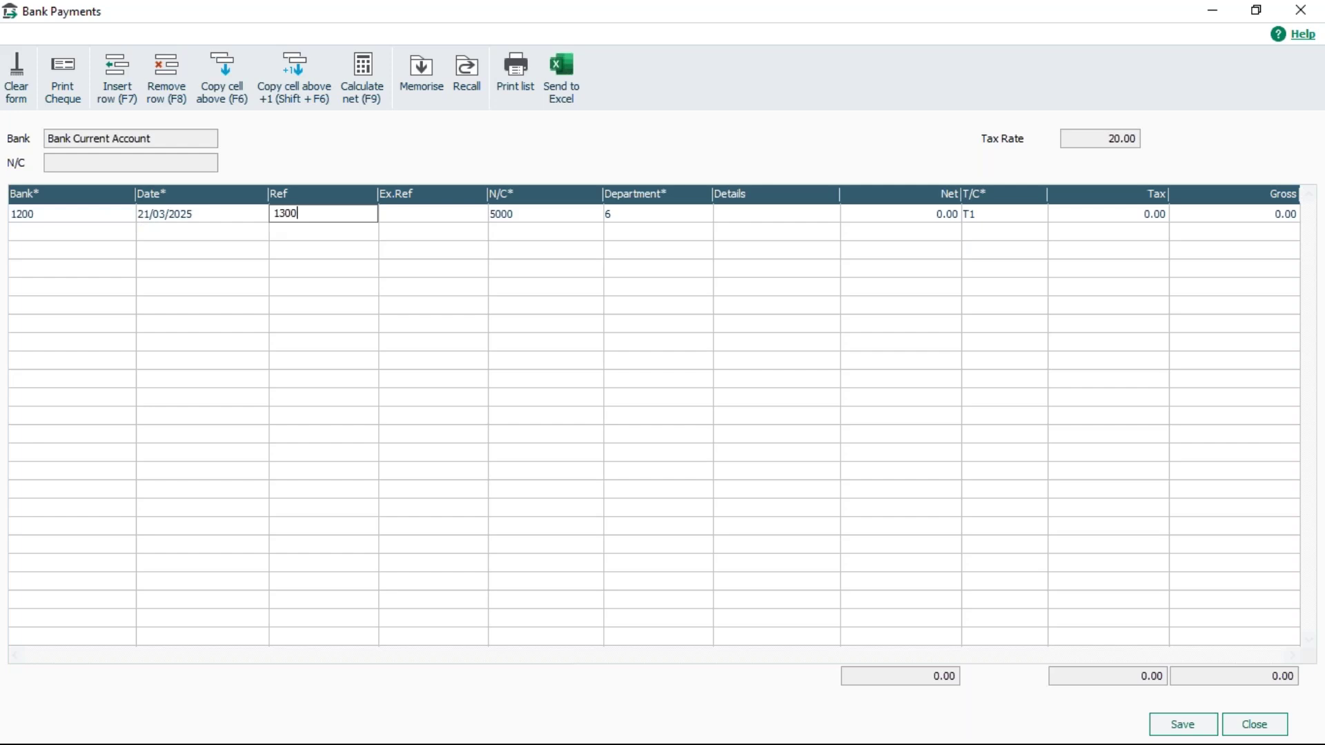
key(BackSpace)
key(Tab)
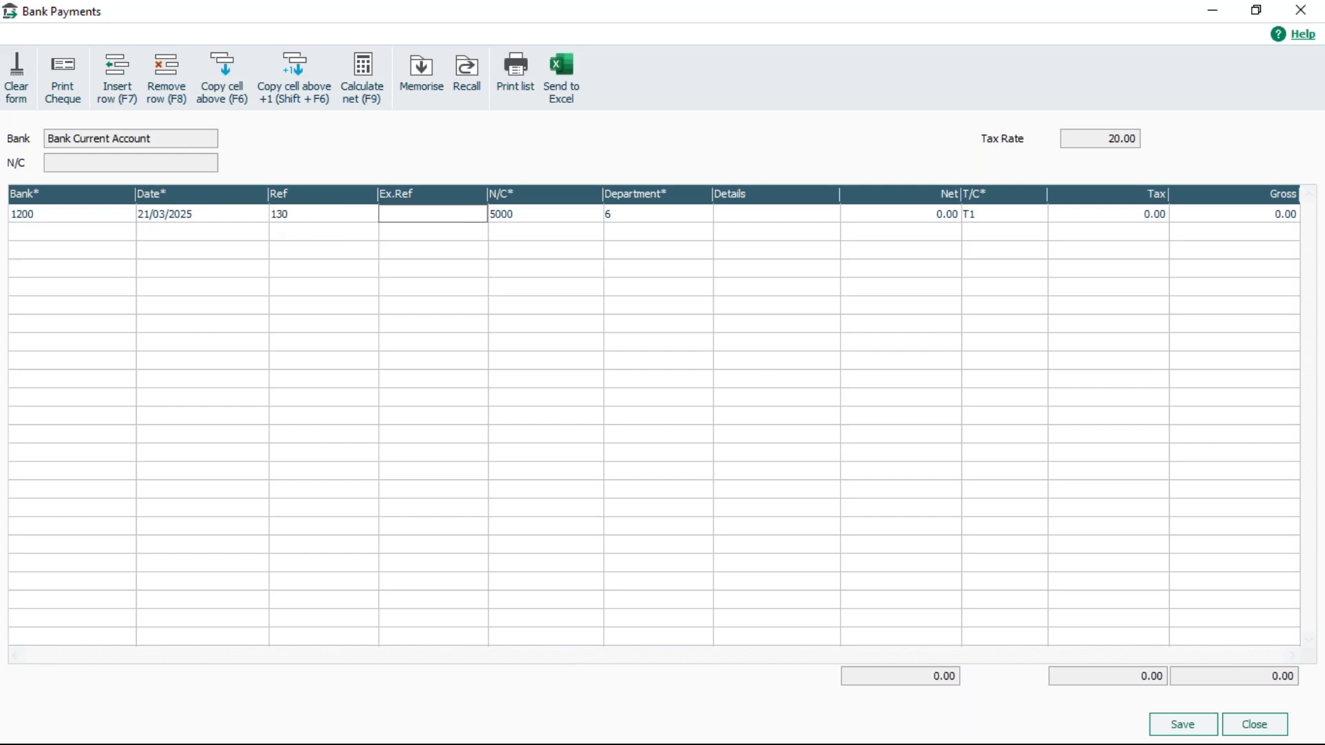
key(Tab)
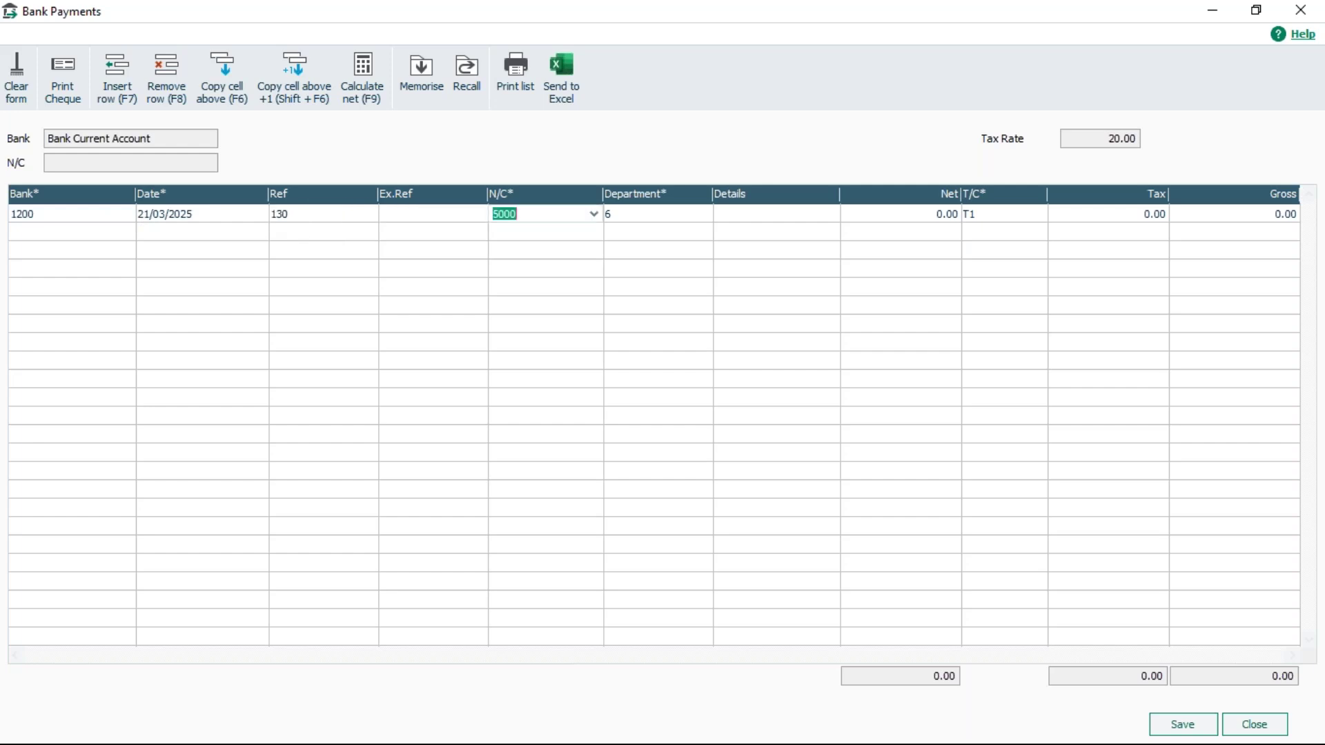
Give the first payment line the details Stock and a net amount of 100
key(Tab)
key(Tab)
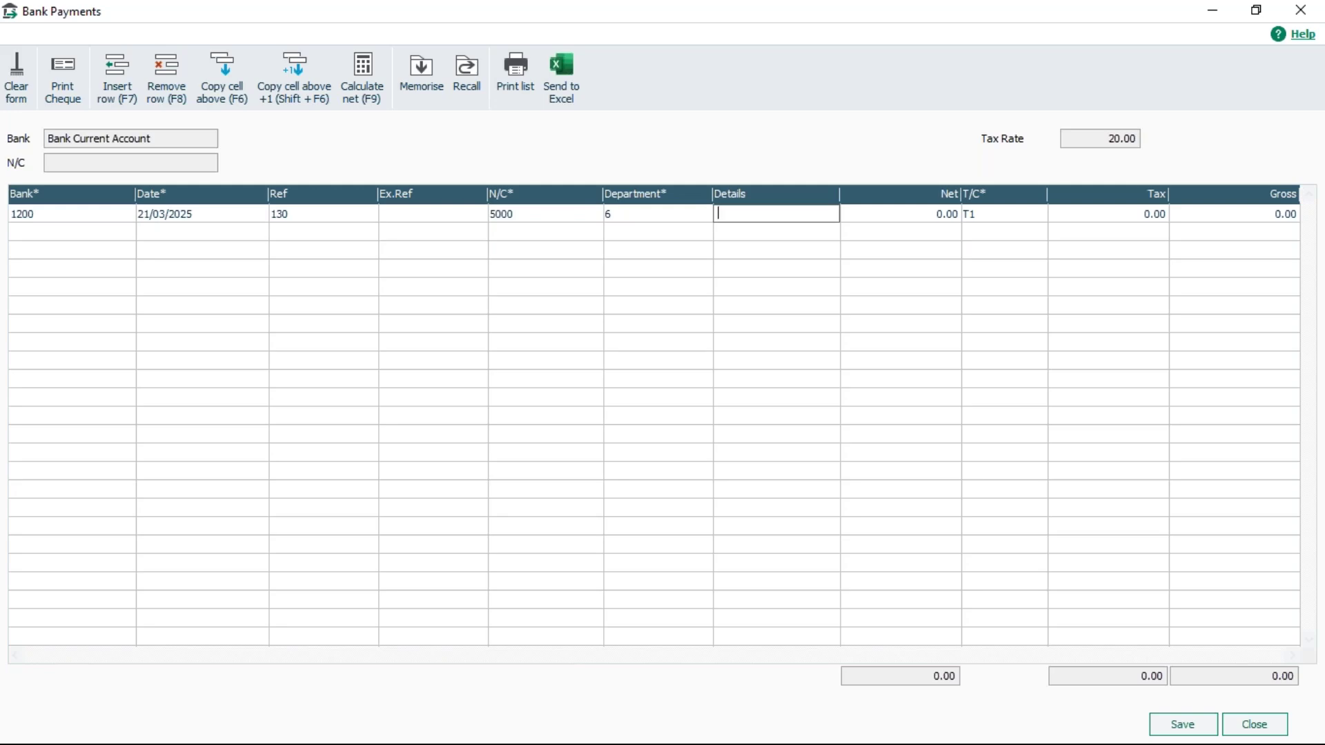
text(Stock)
key(Tab)
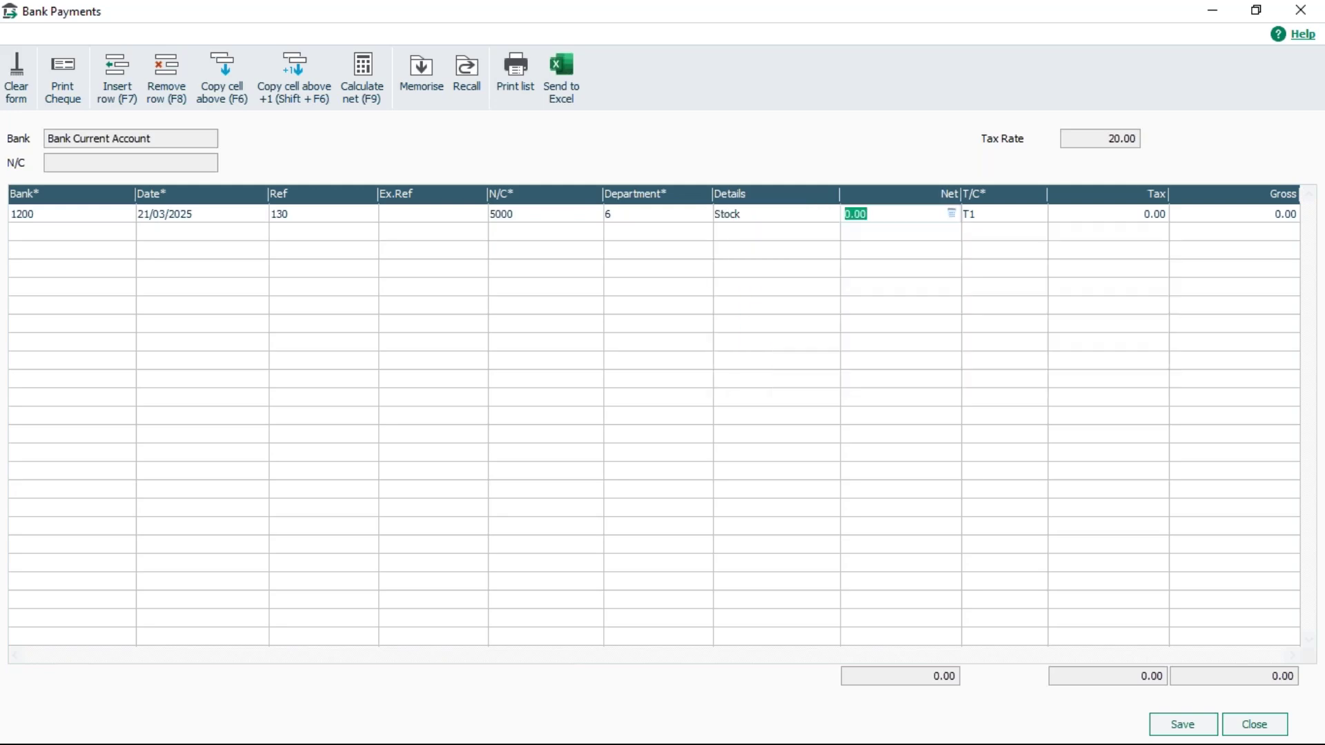
text(100)
key(Tab)
key(Tab)
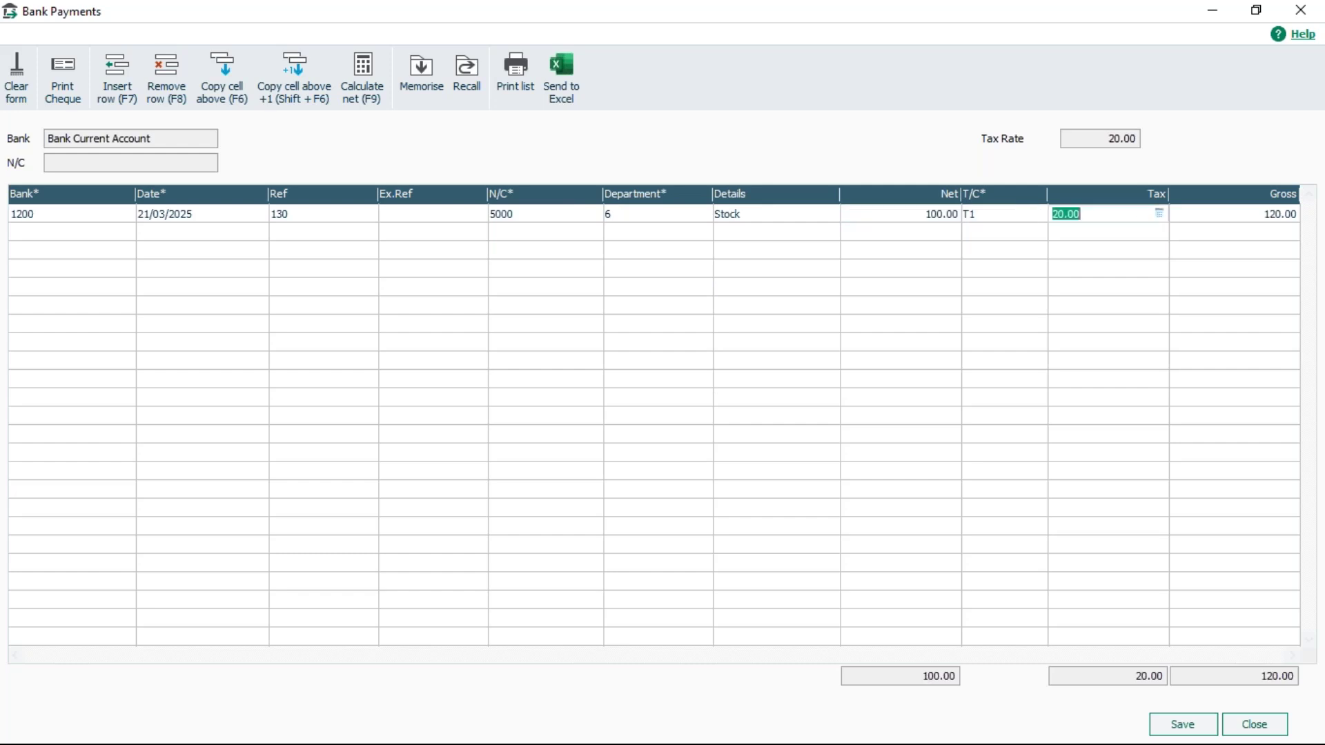
Add a second payment line from bank 1200 with the reference 130 and nominal code 5001
key(Tab)
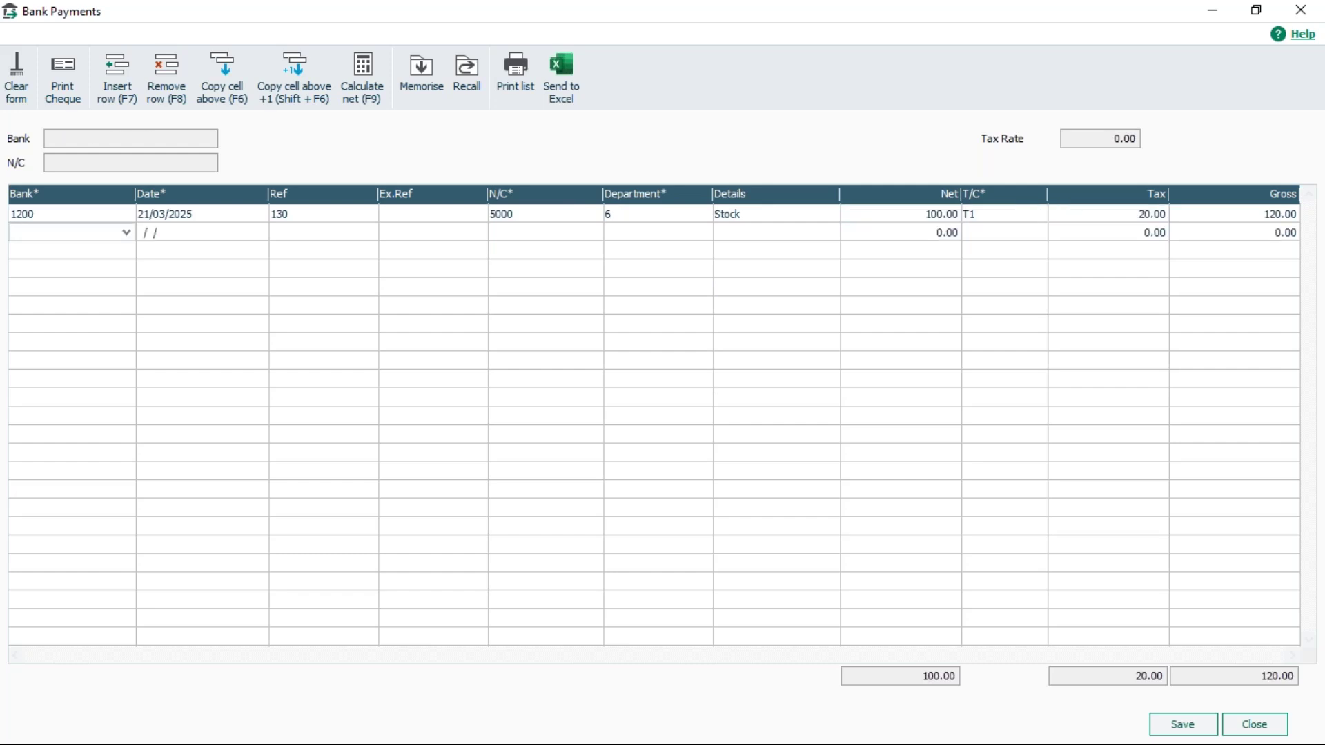
key(Tab)
key(Tab)
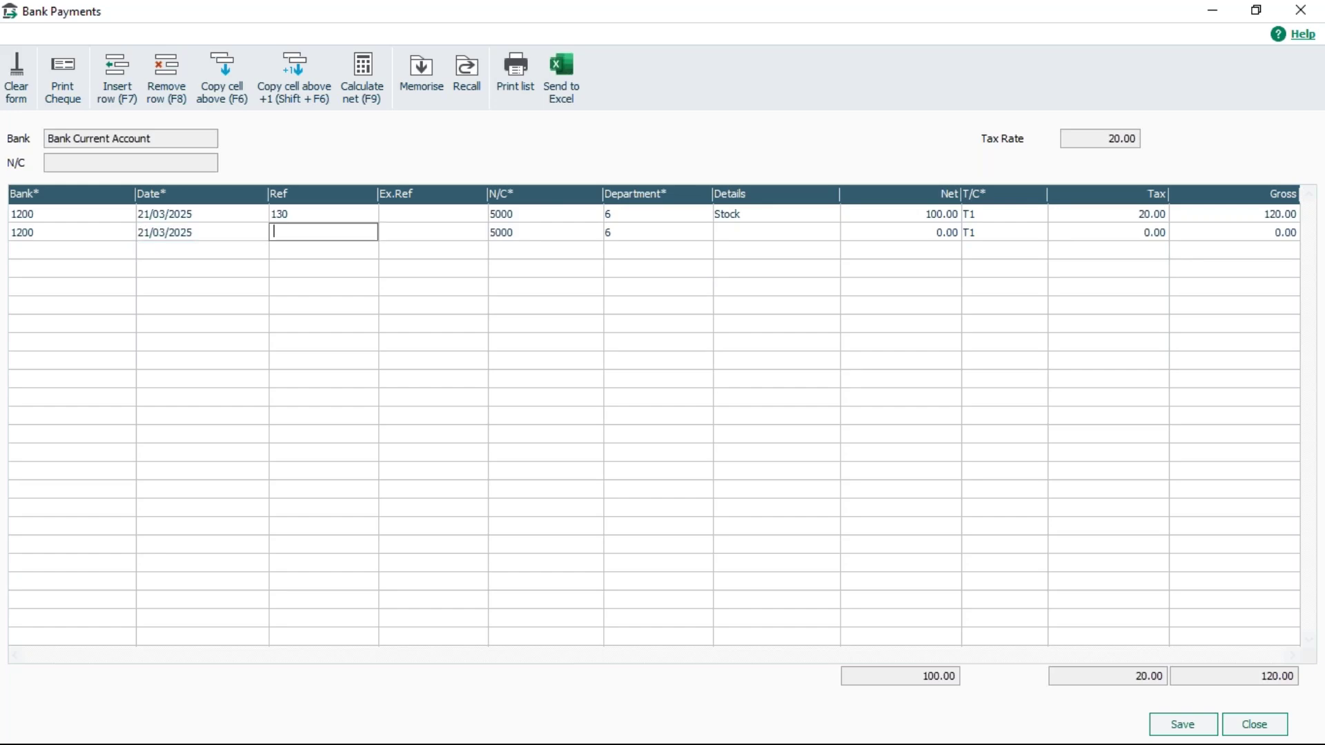
text(130)
key(Tab)
key(Tab)
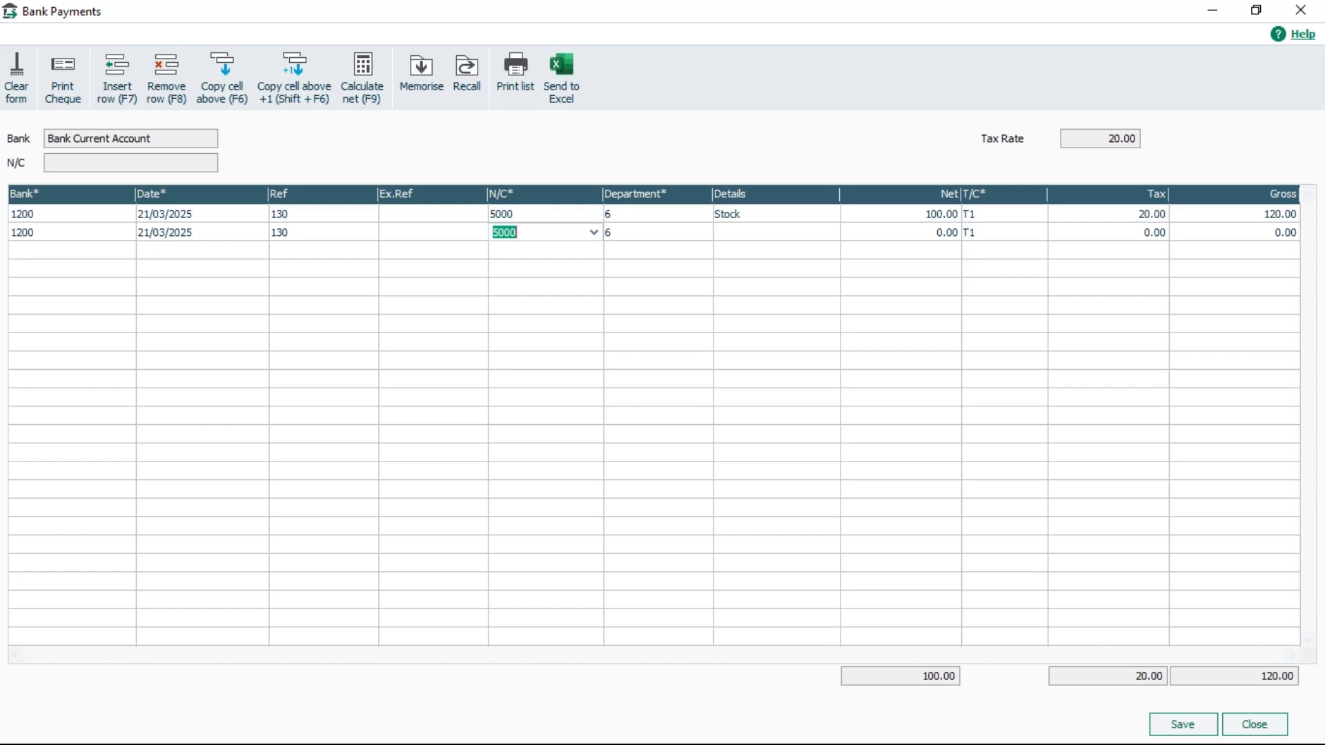
text(5001)
key(Tab)
key(Tab)
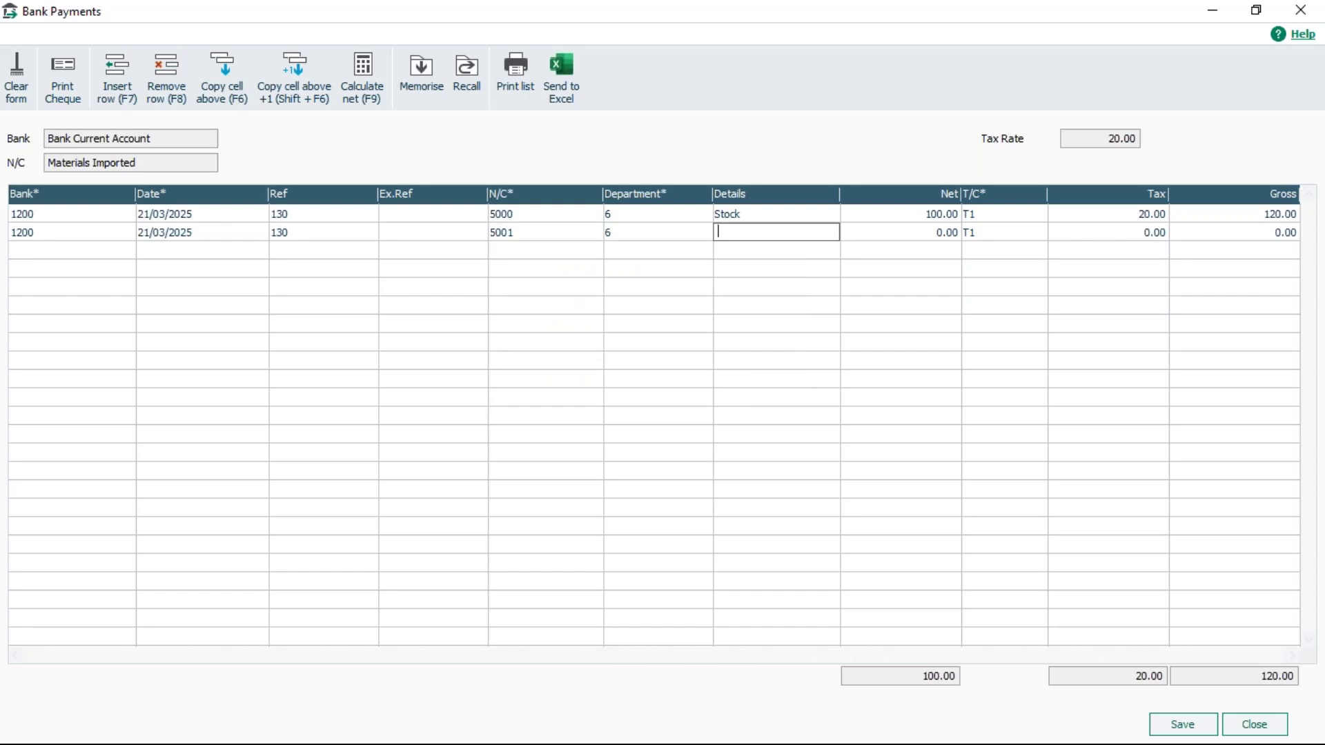
Give the second line the details Labour, a net amount of 50 and tax code T2, and save and close the bank payments
text(Labout)
key(Tab)
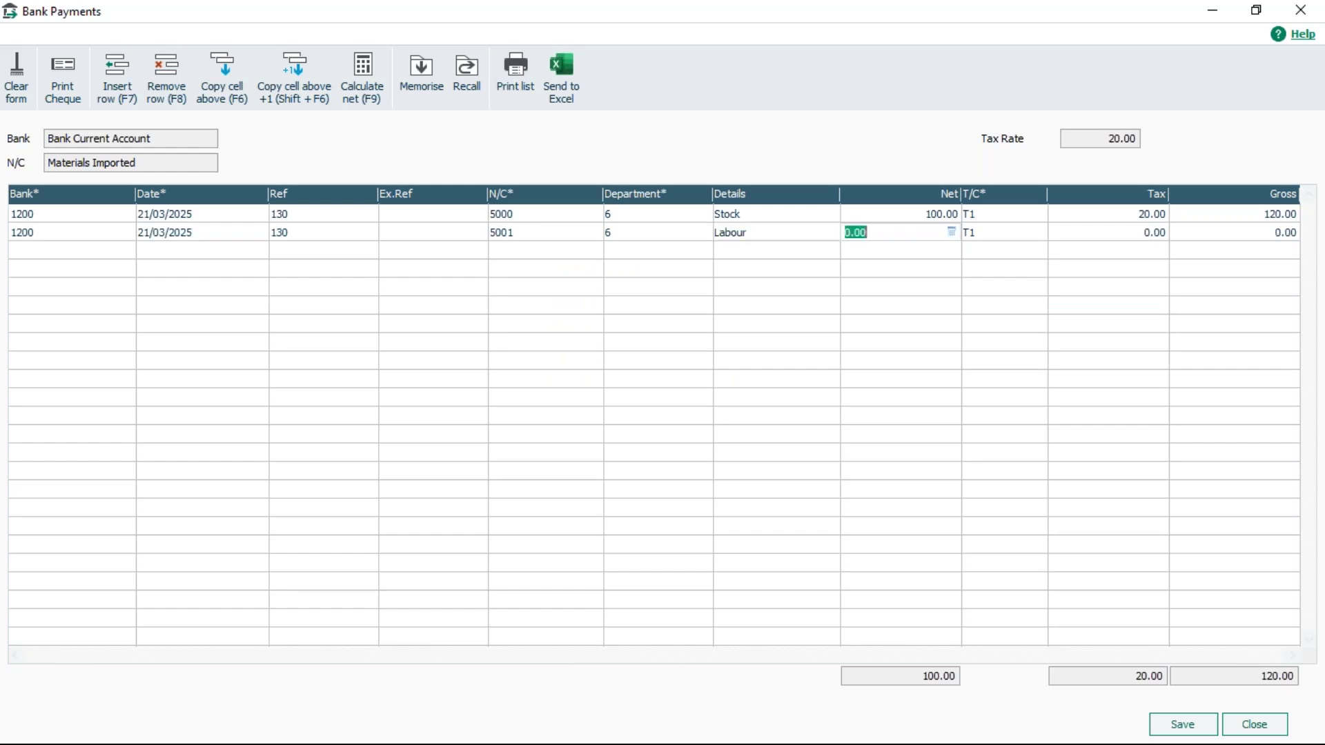
text(50)
key(Tab)
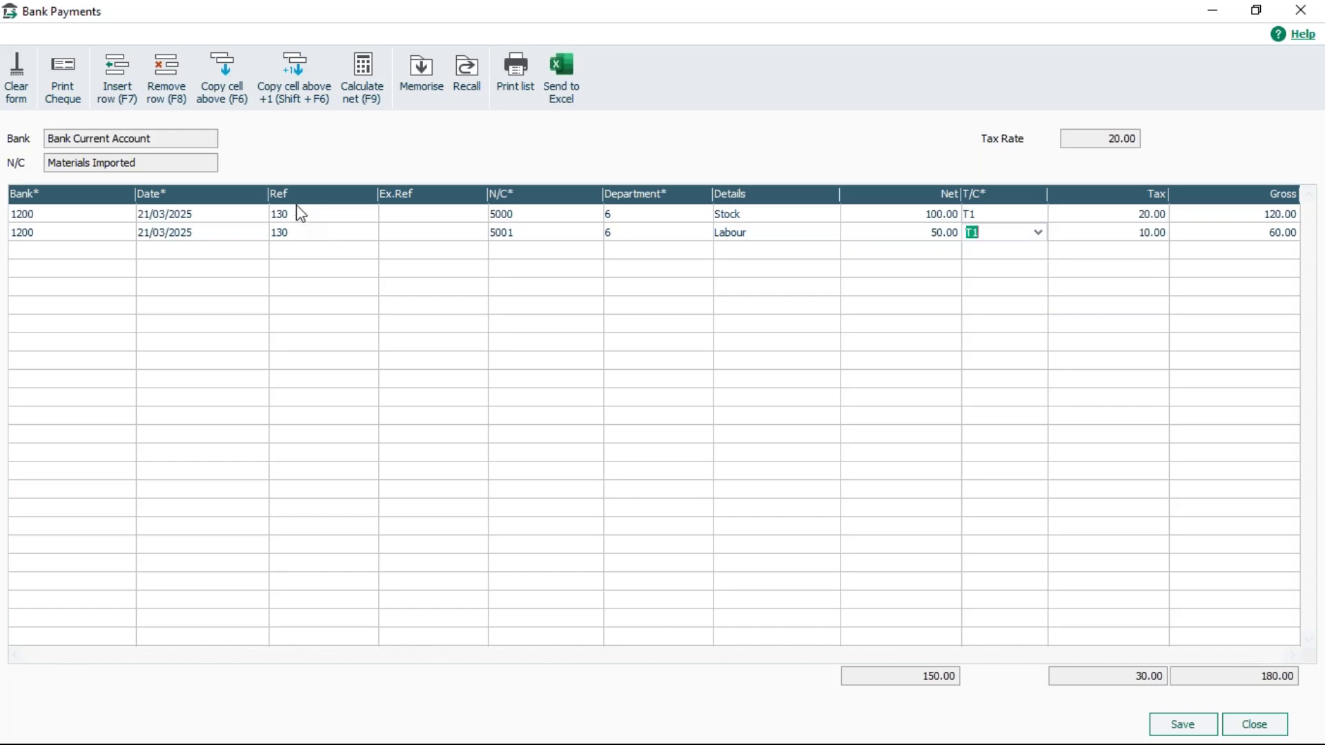
text(T2)
key(Tab)
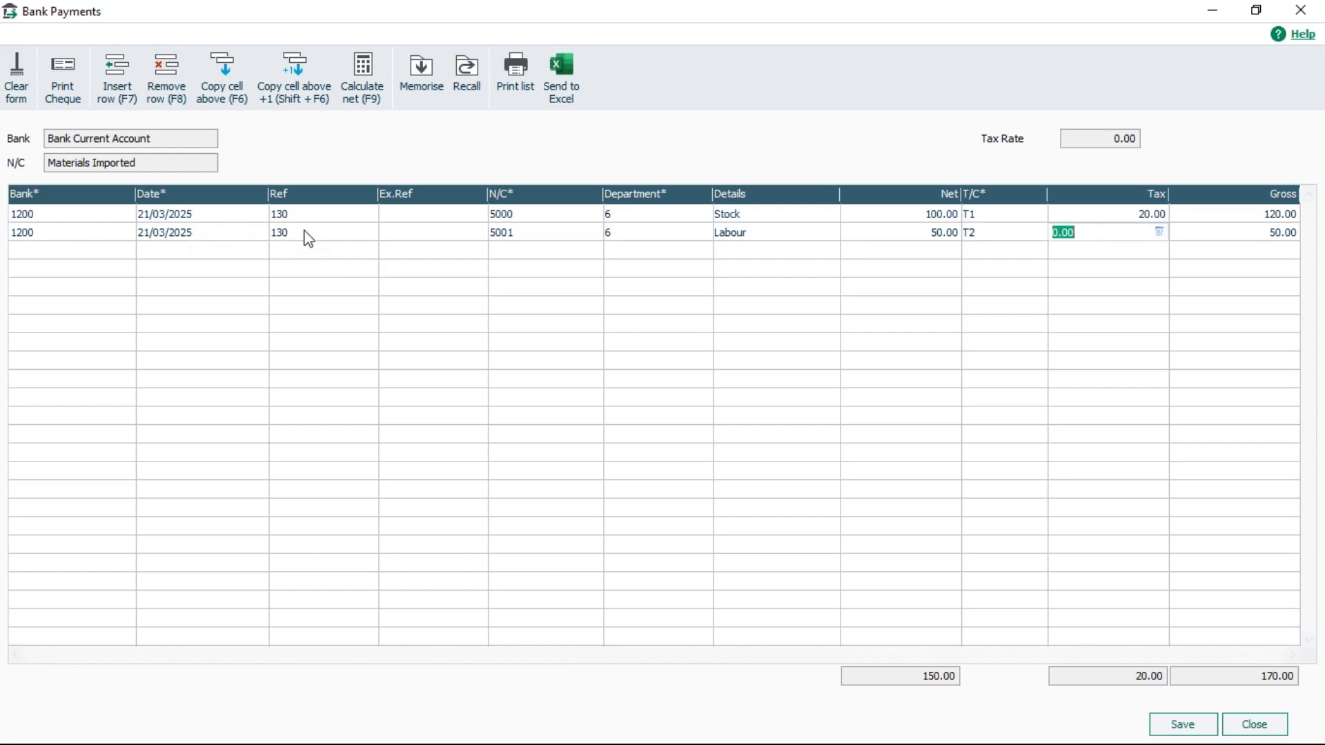
click(1183, 726)
click(1248, 729)
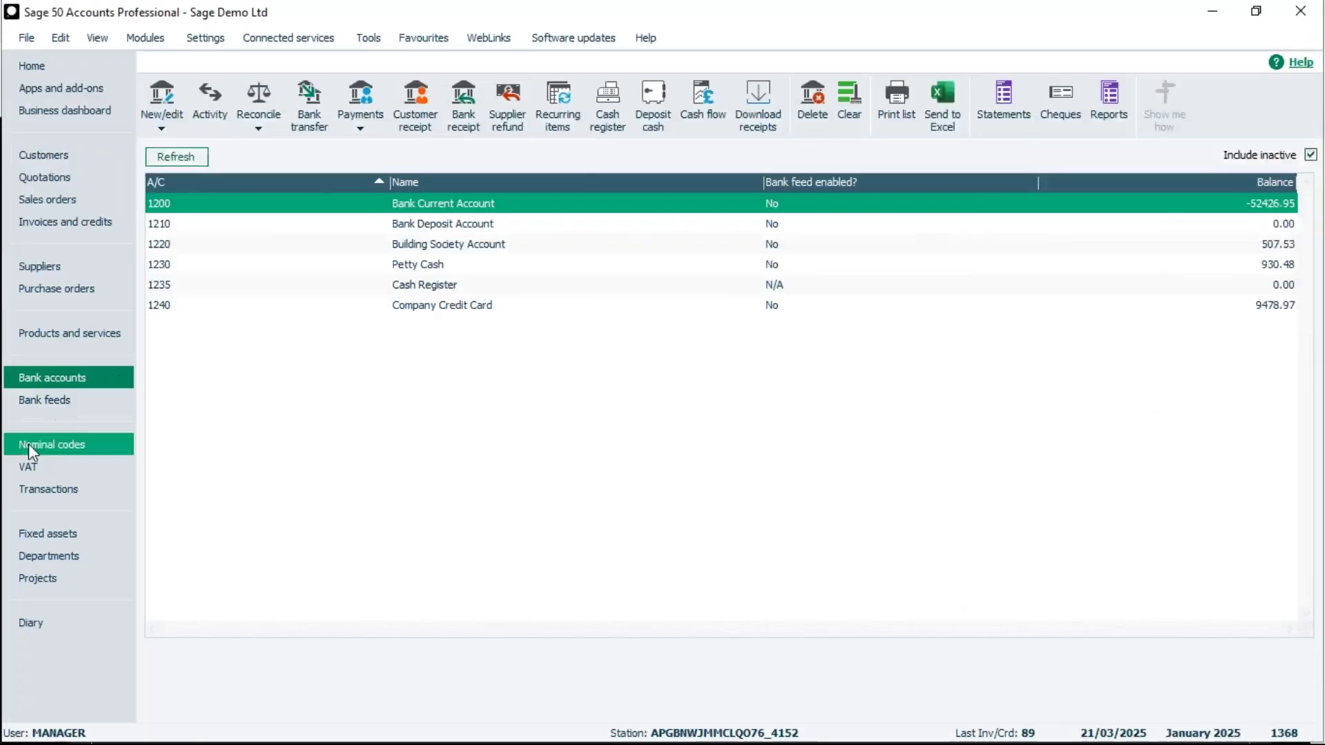
Refresh the transactions list and examine how the two bank payment lines with reference 130 are recorded
click(37, 494)
click(541, 676)
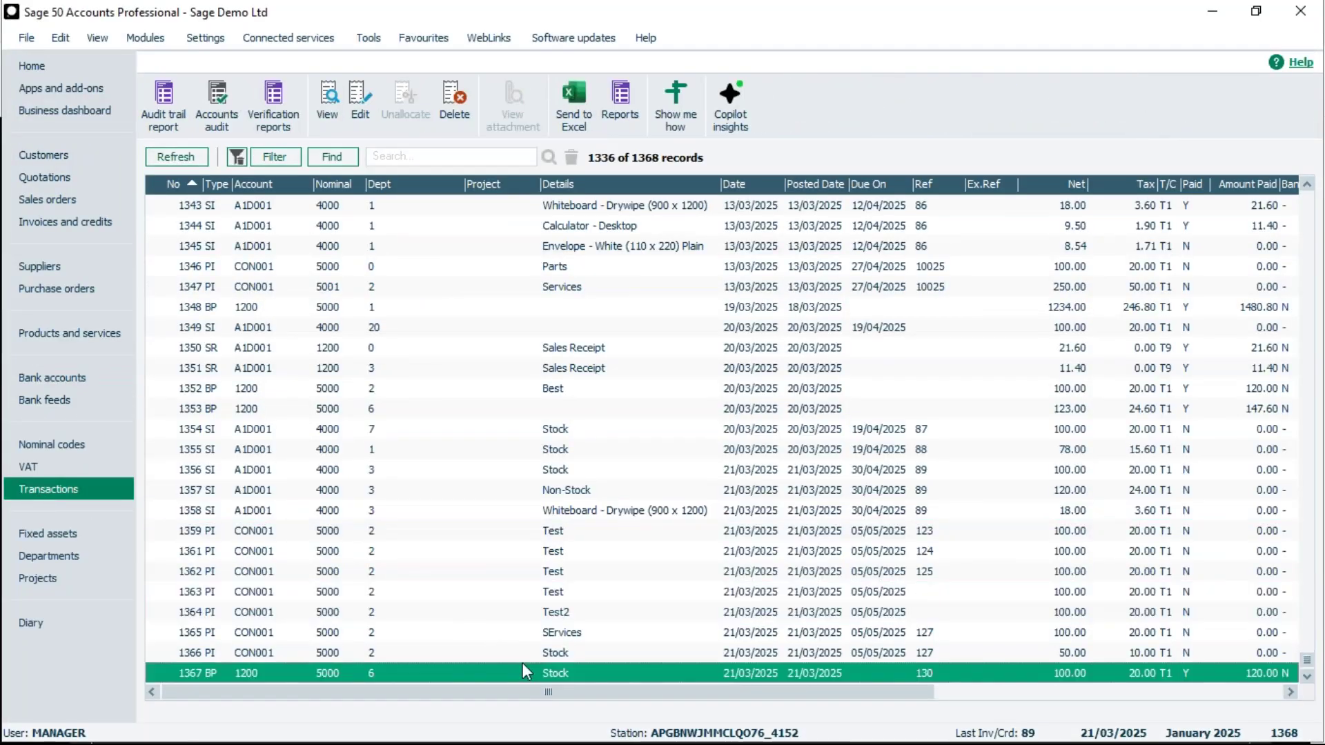
click(177, 158)
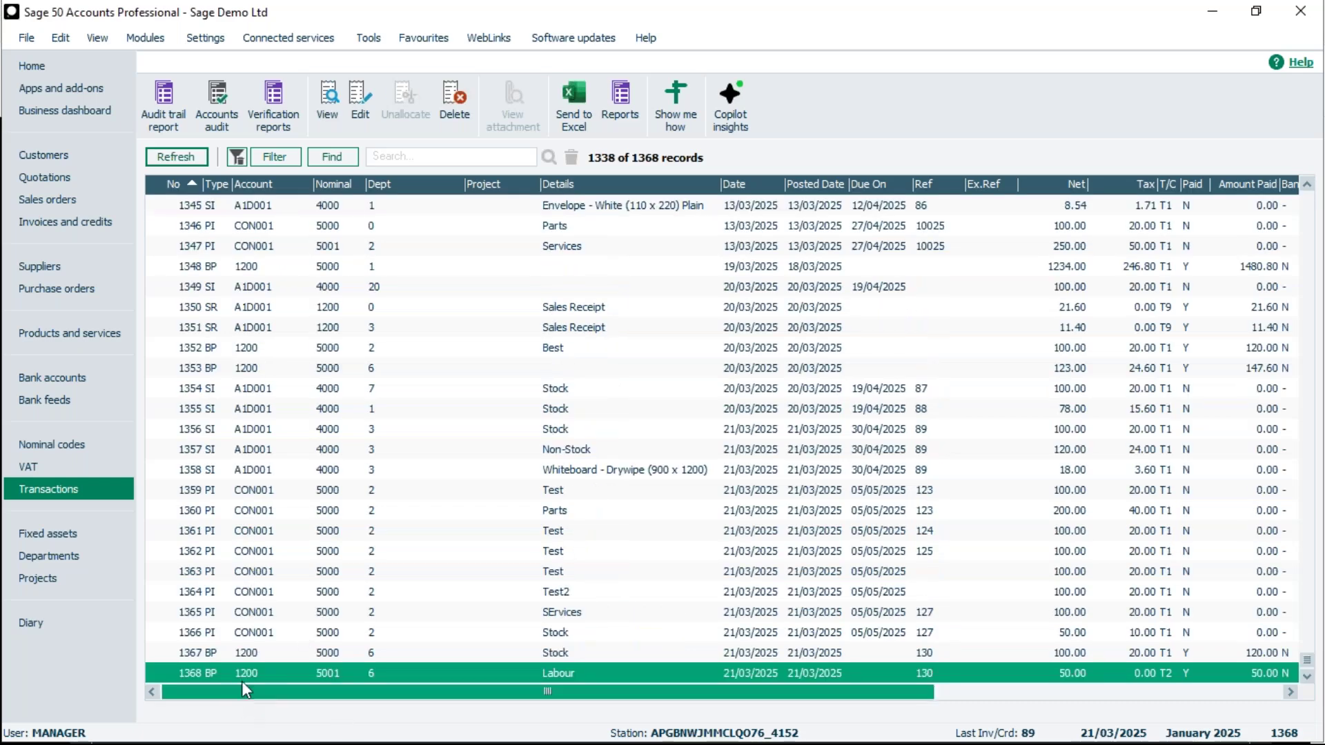
click(275, 652)
click(325, 674)
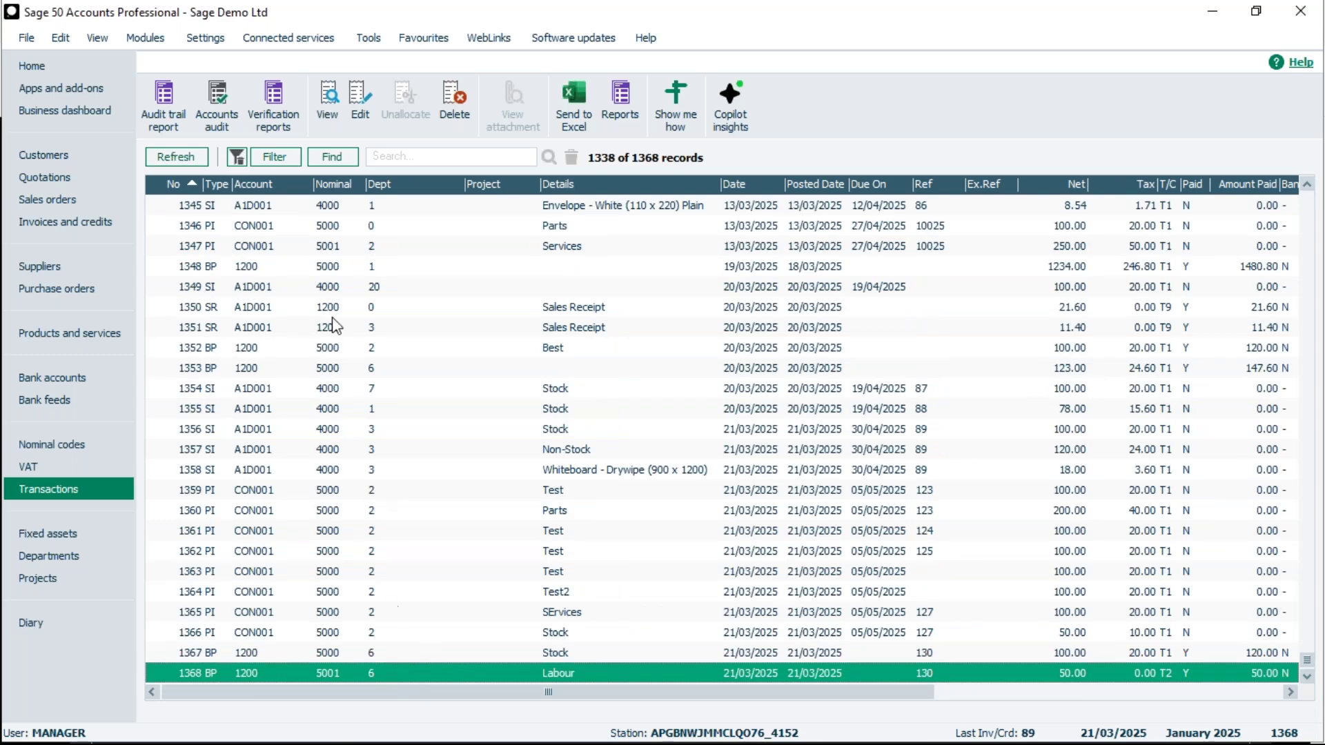
Review the activity of bank account 1200 to examine how the payment with reference 130 is listed
click(38, 381)
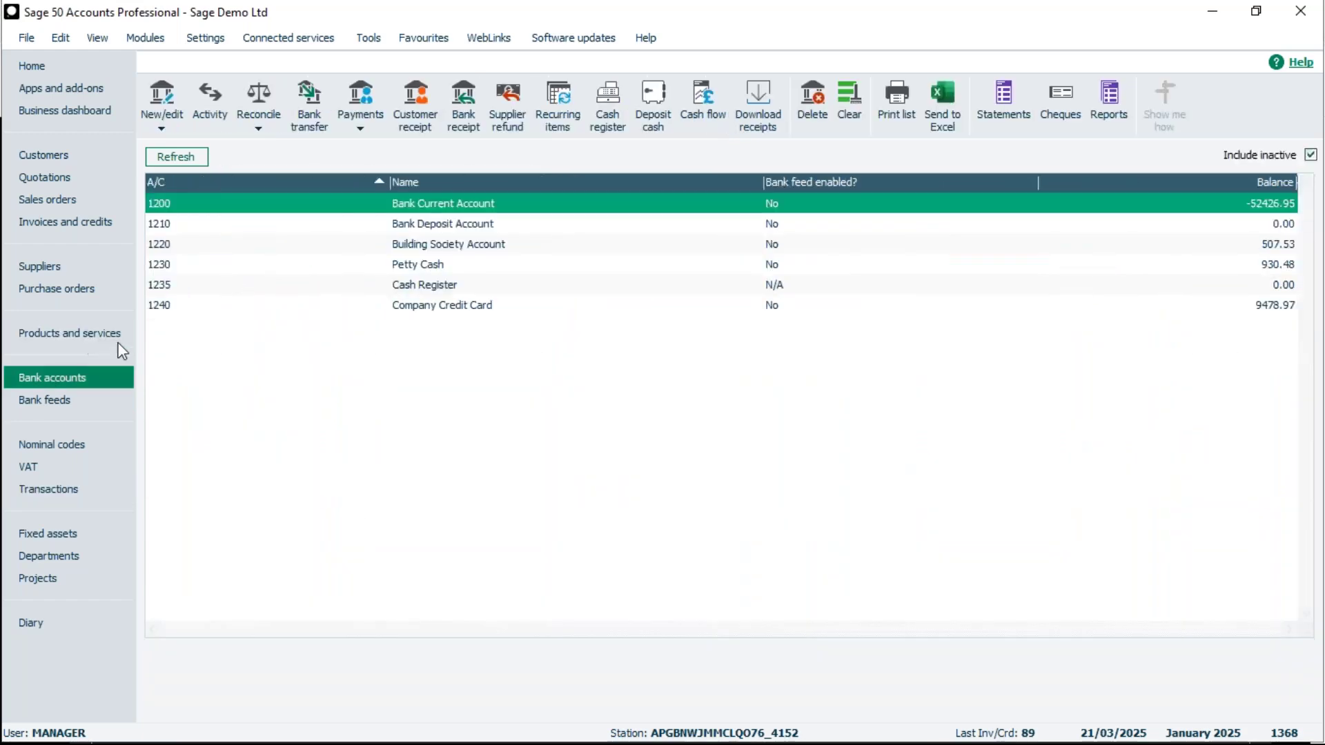
click(220, 90)
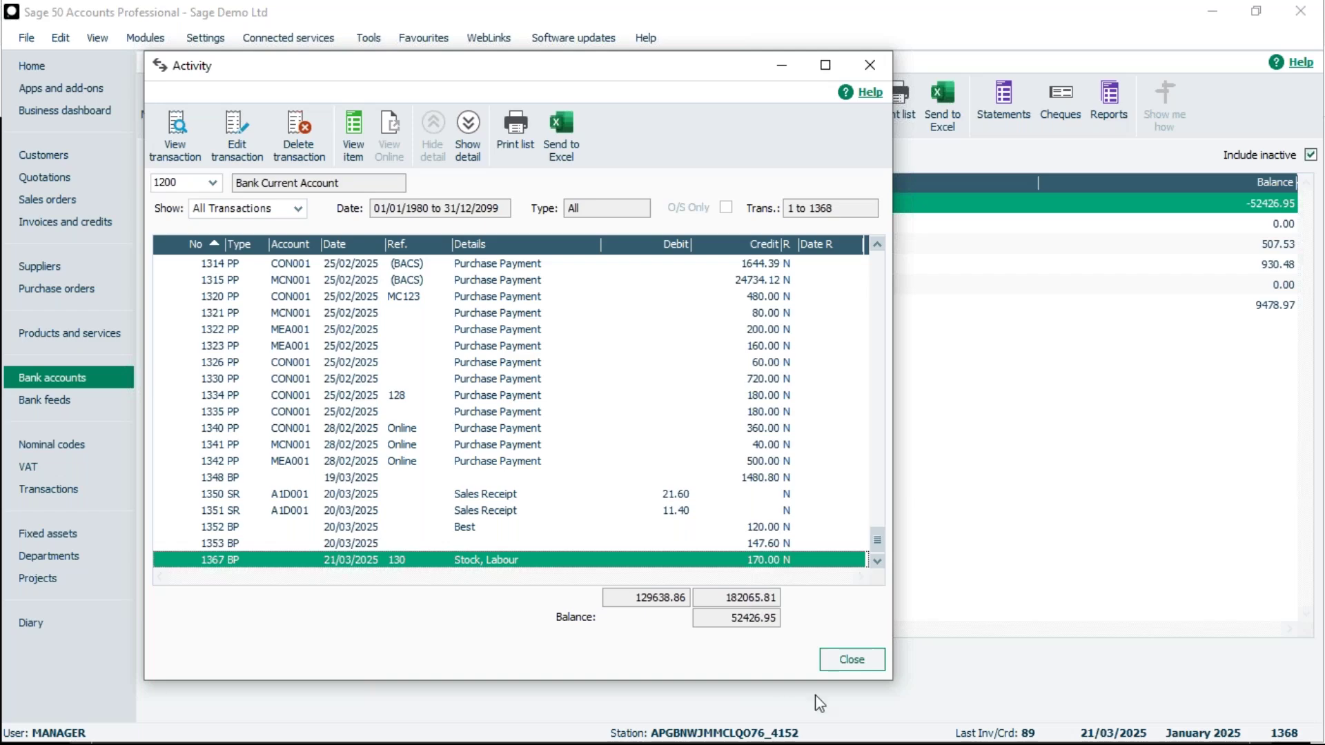
click(853, 660)
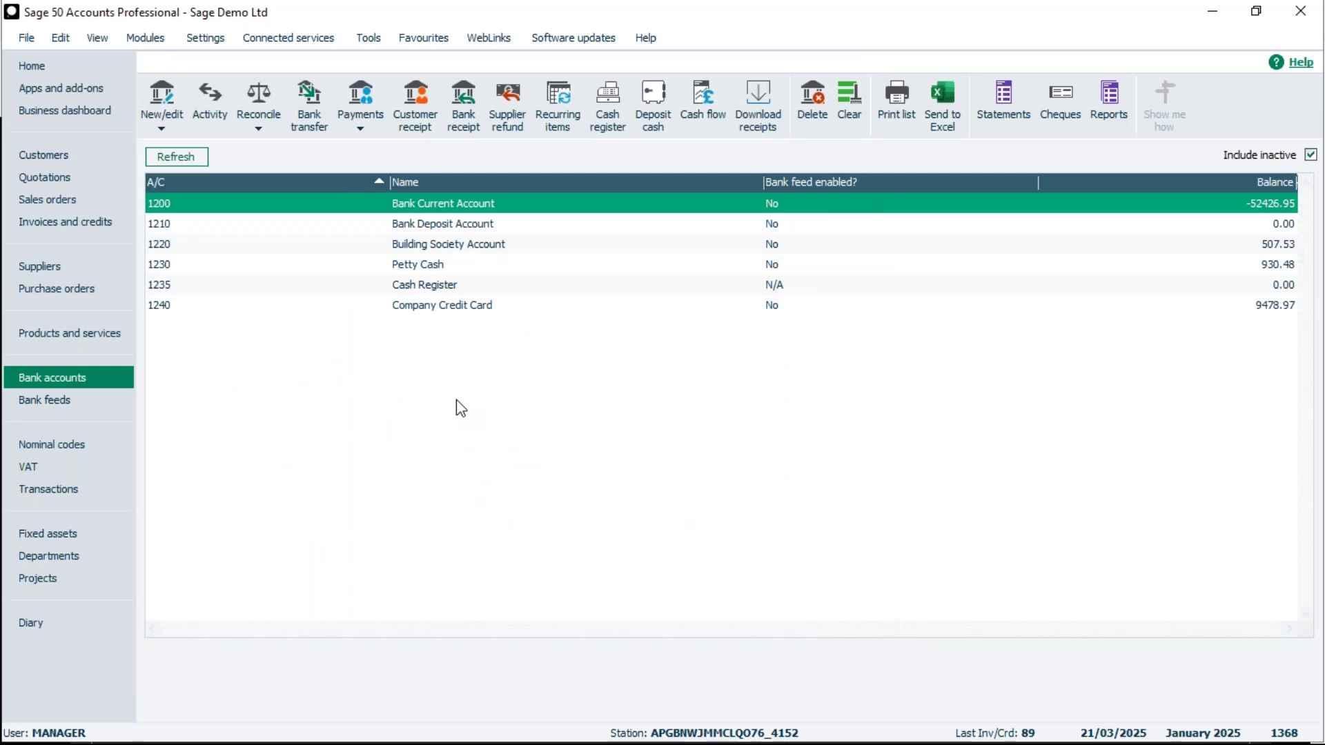
Turn off Group Bank Transactions in the bank defaults and save the settings
click(211, 40)
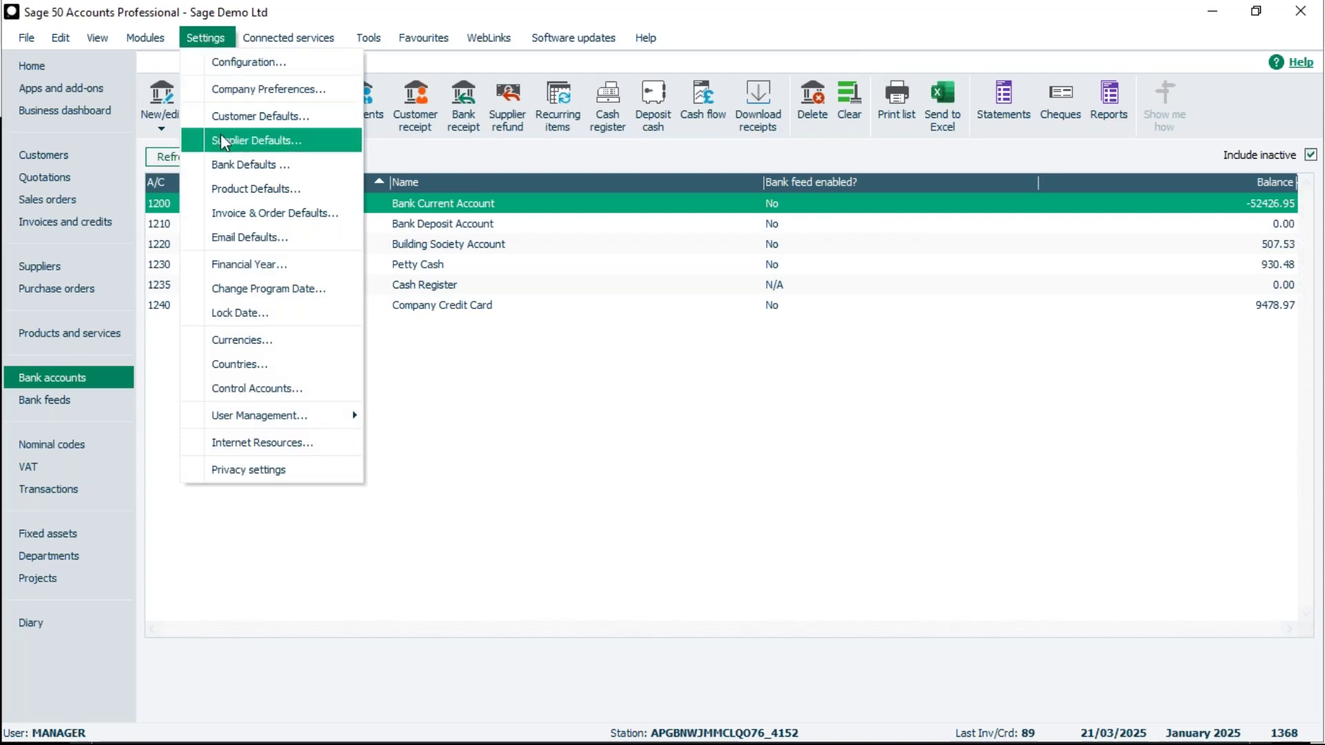
click(231, 166)
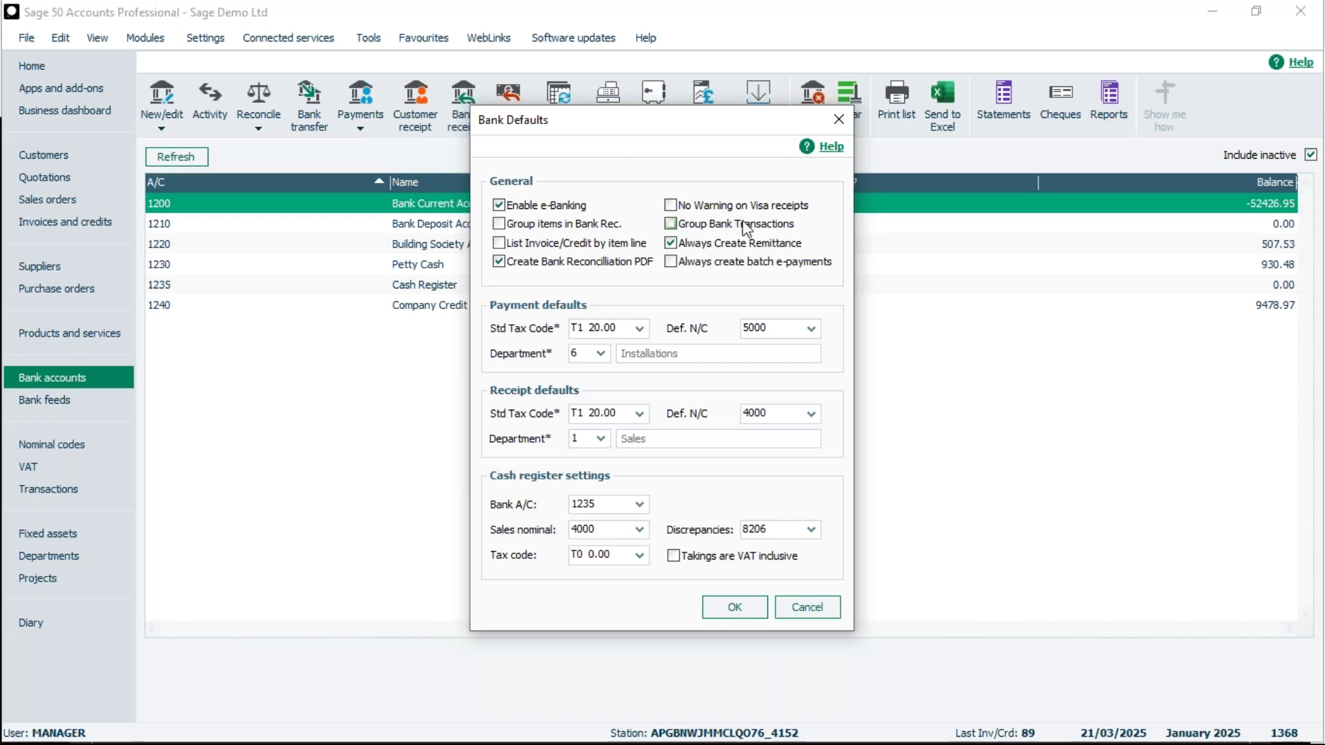
click(734, 607)
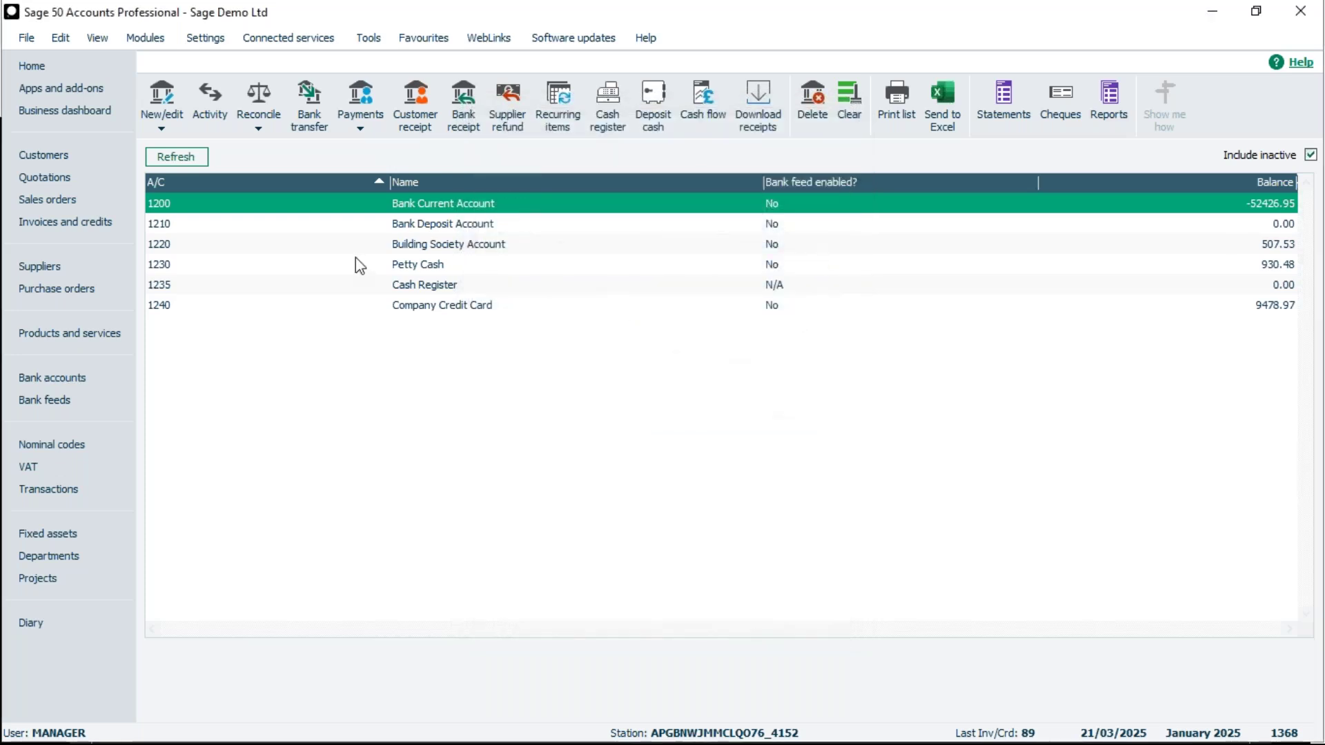
Start a new bank payment from account 1200 with the reference 129
click(358, 125)
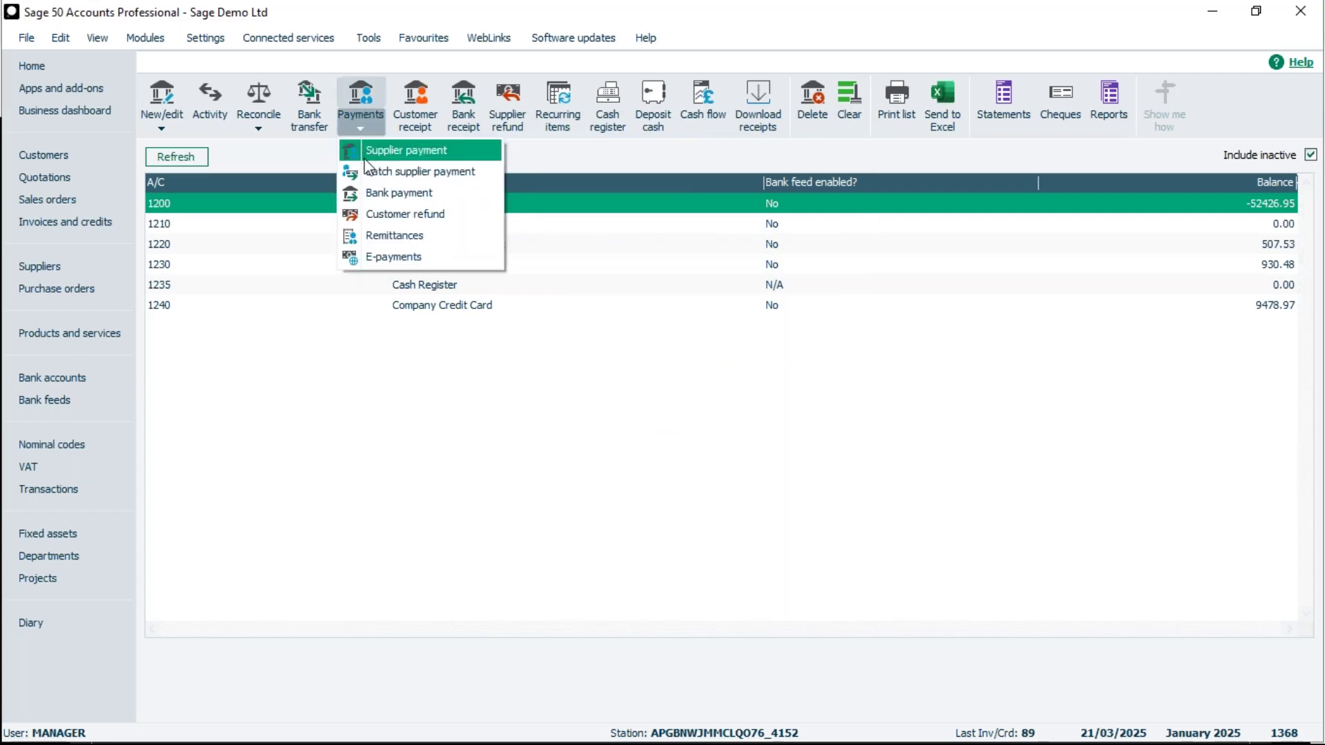
click(384, 201)
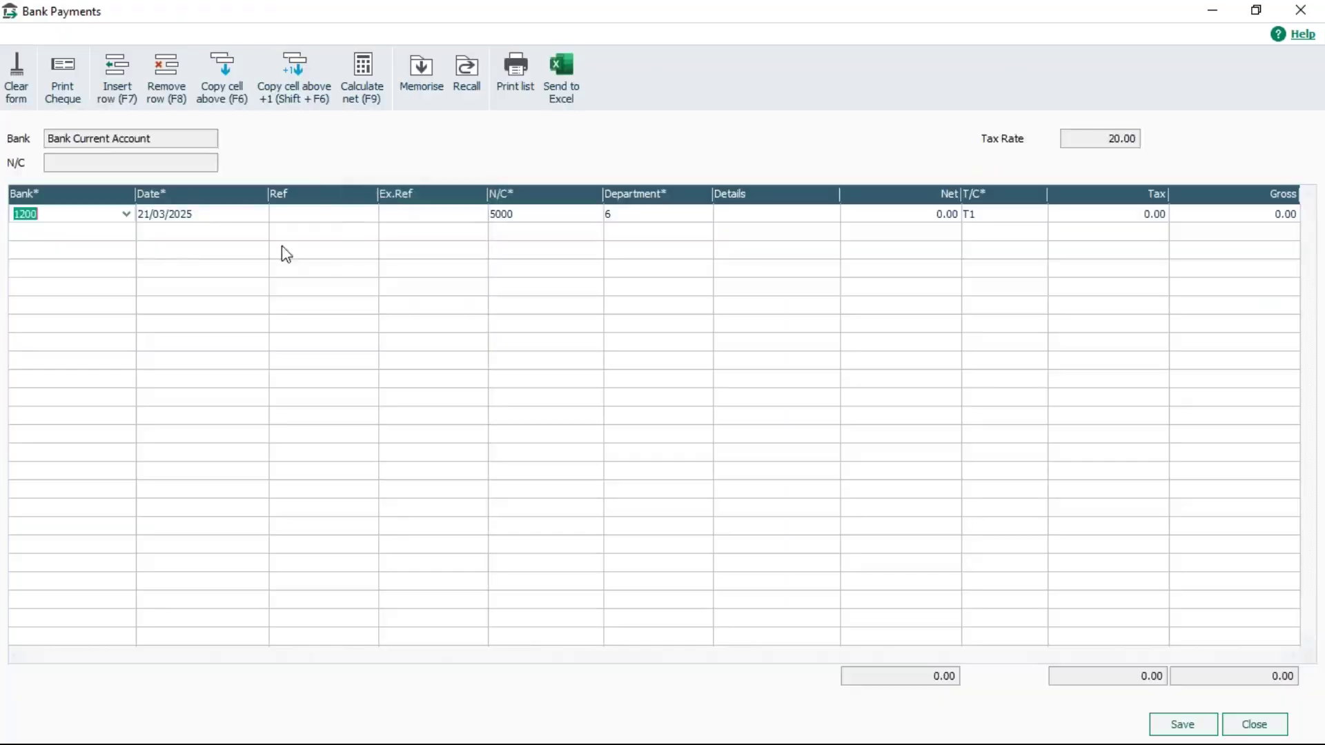
click(315, 223)
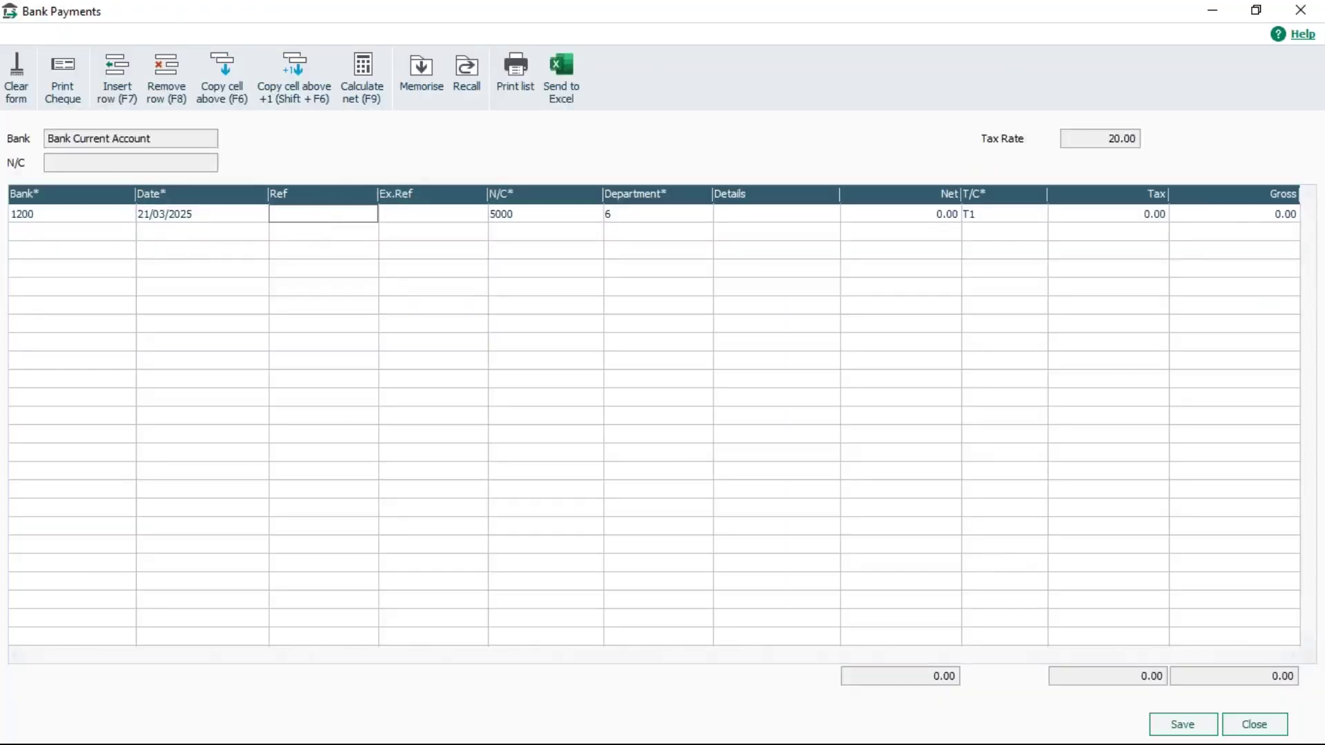
text(129)
key(Tab)
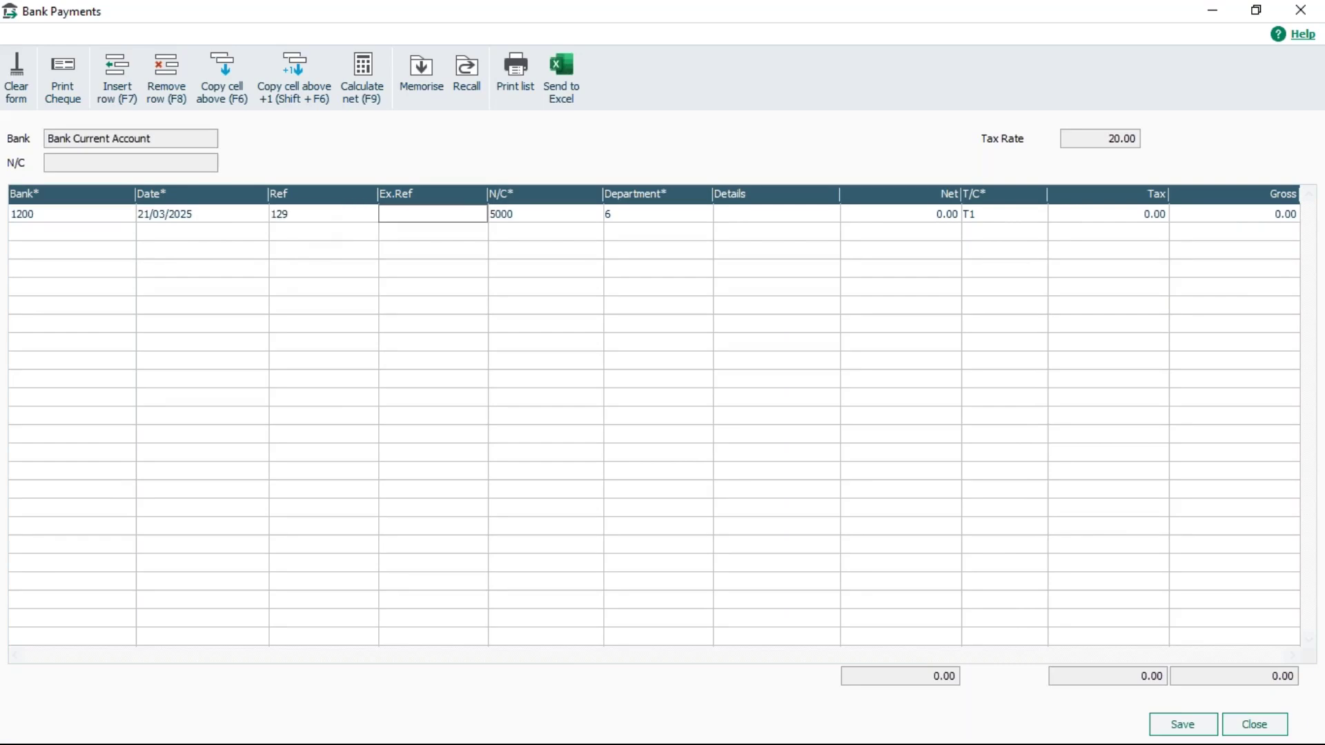
Give the first payment line the details Test and a net amount of 100
key(Tab)
key(Tab)
key(Tab)
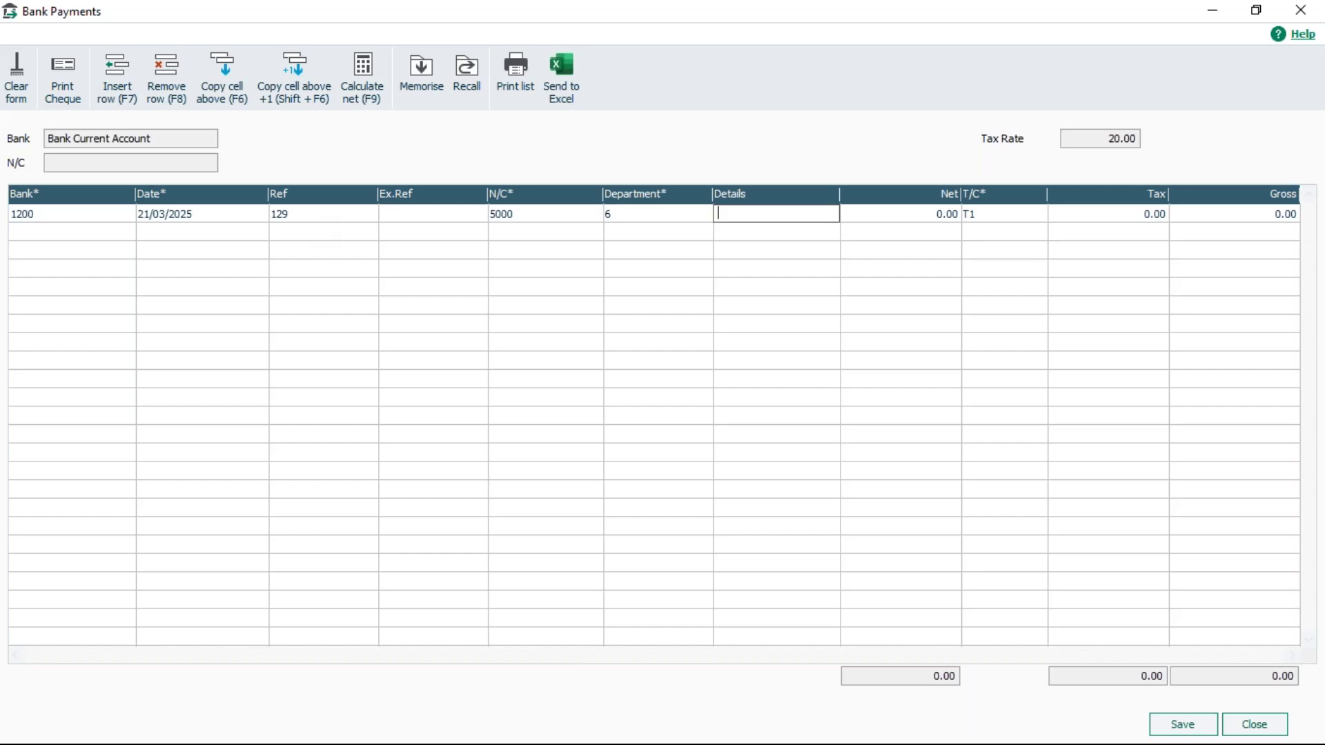
text(Test)
key(Tab)
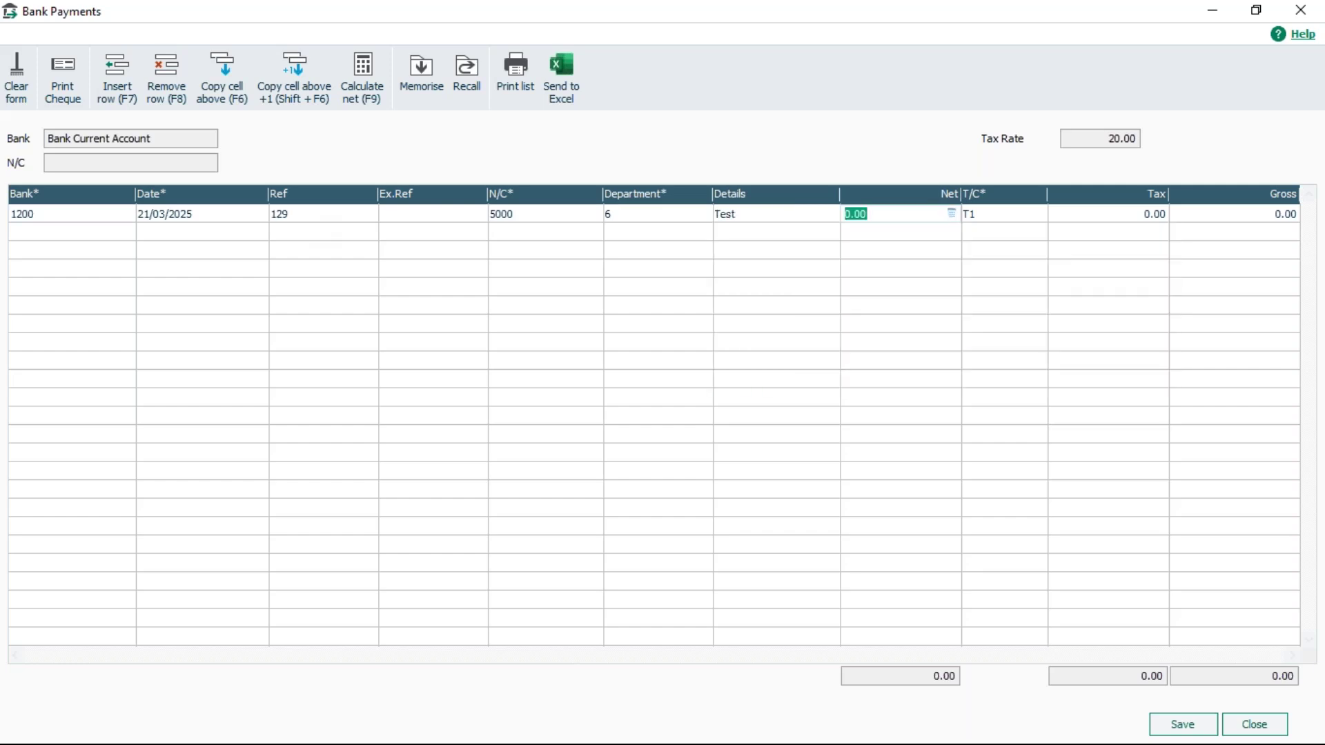
text(100)
key(Tab)
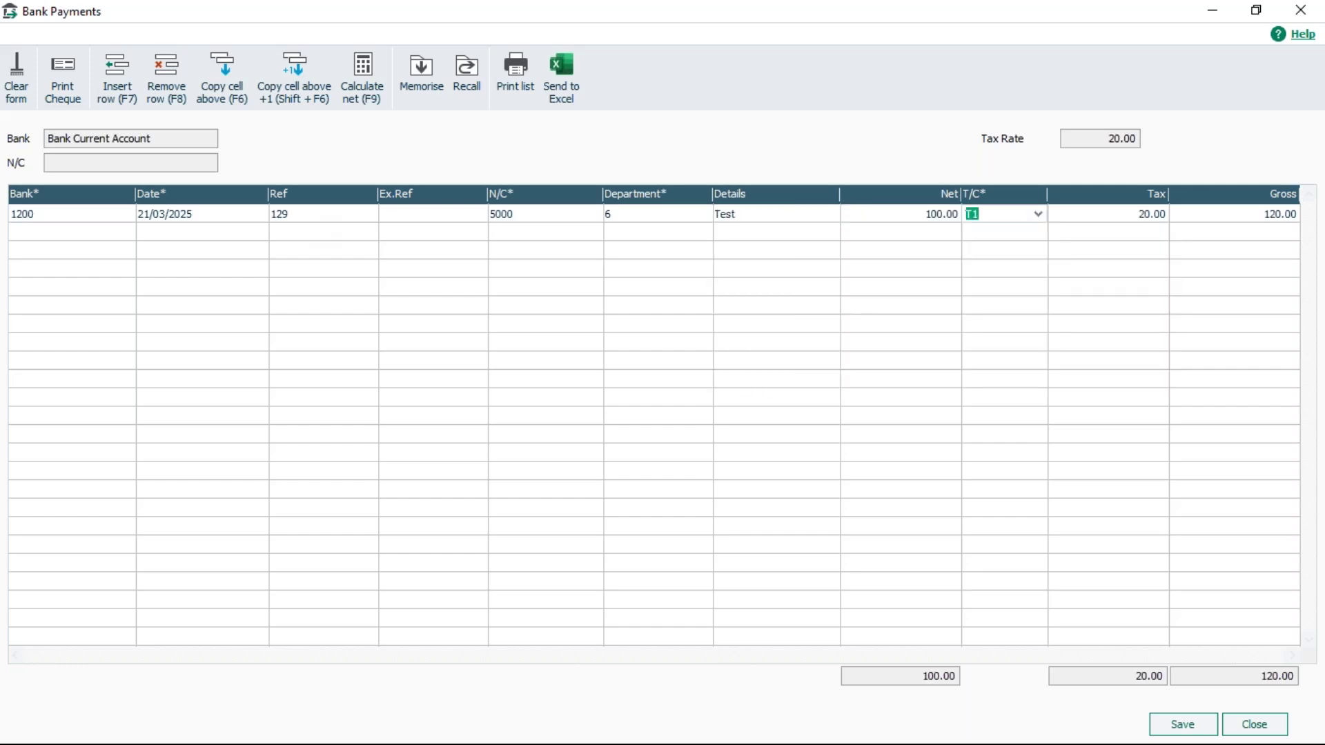
Add a second payment line from bank 1200, copying the reference 129 from the line above
key(Tab)
key(Tab)
text(1200)
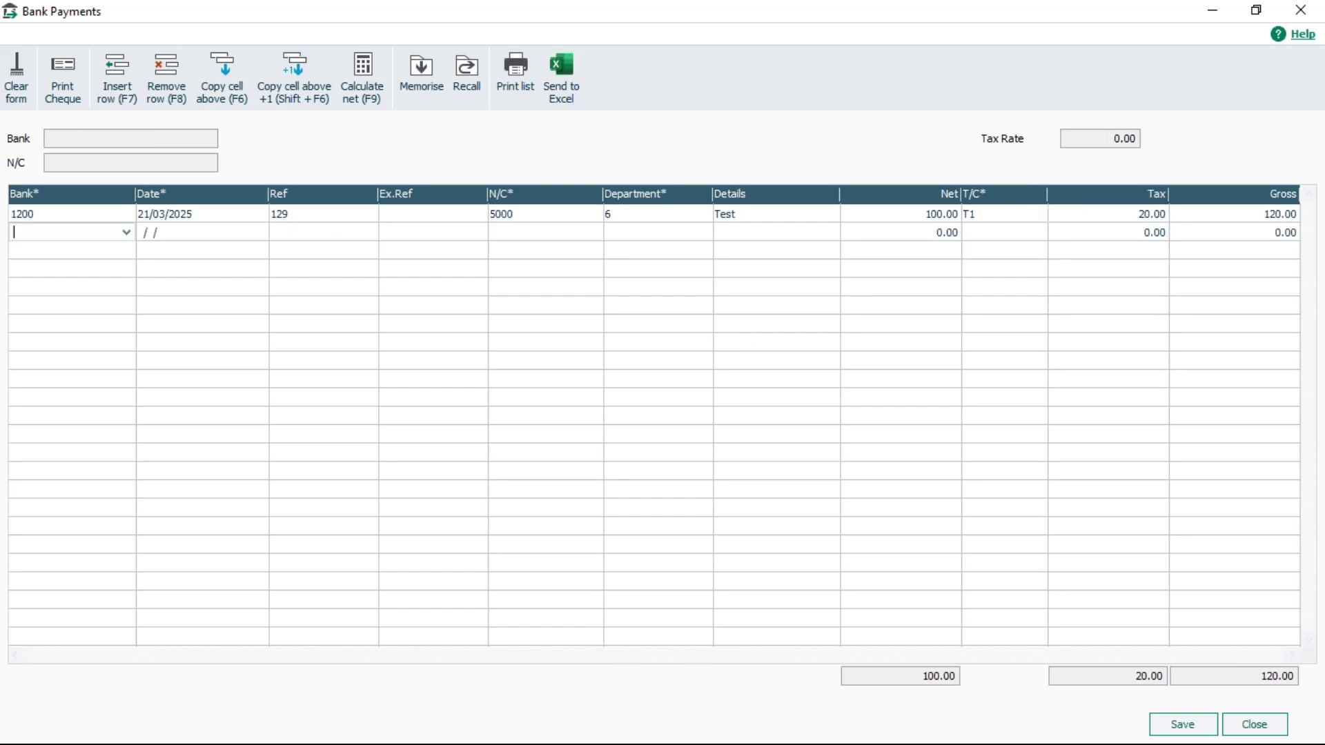
key(Tab)
key(Tab)
key(F6)
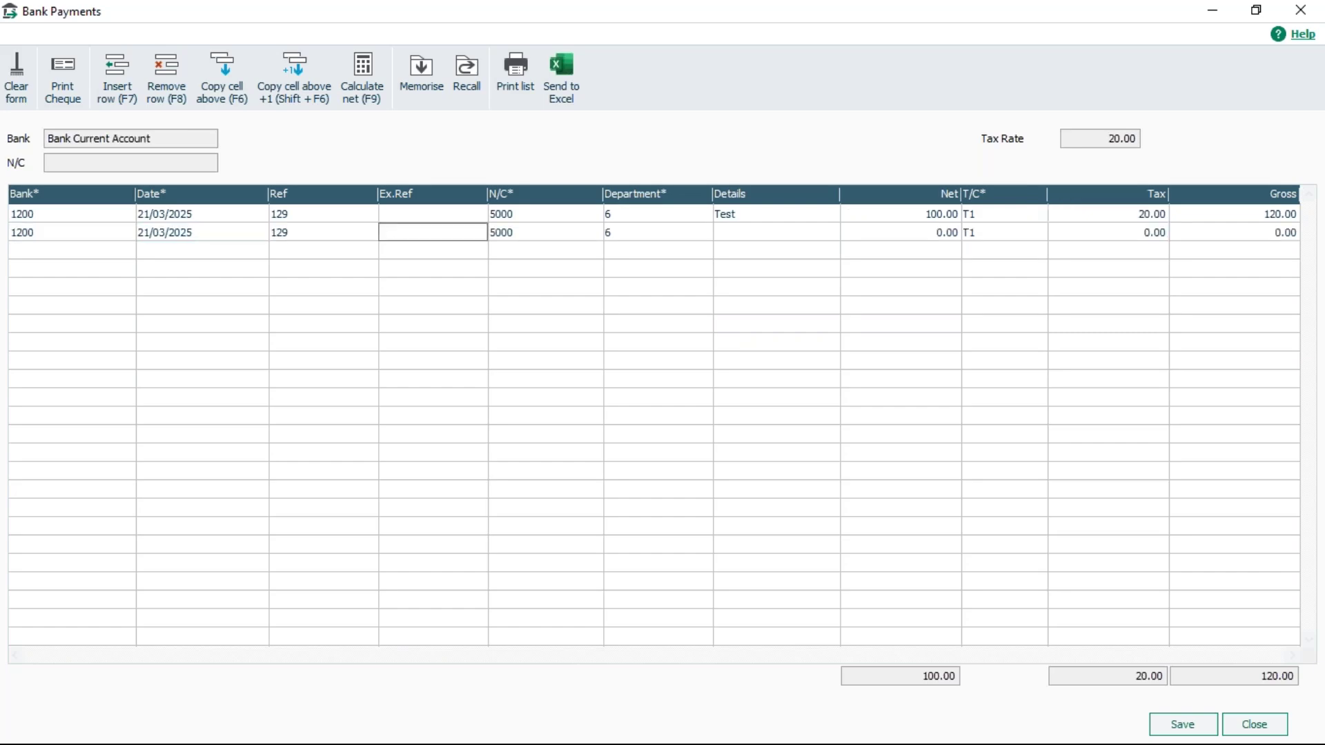
Give the second line the details Labour and a net amount of 50, and save and close the bank payments
key(Tab)
key(Tab)
key(Tab)
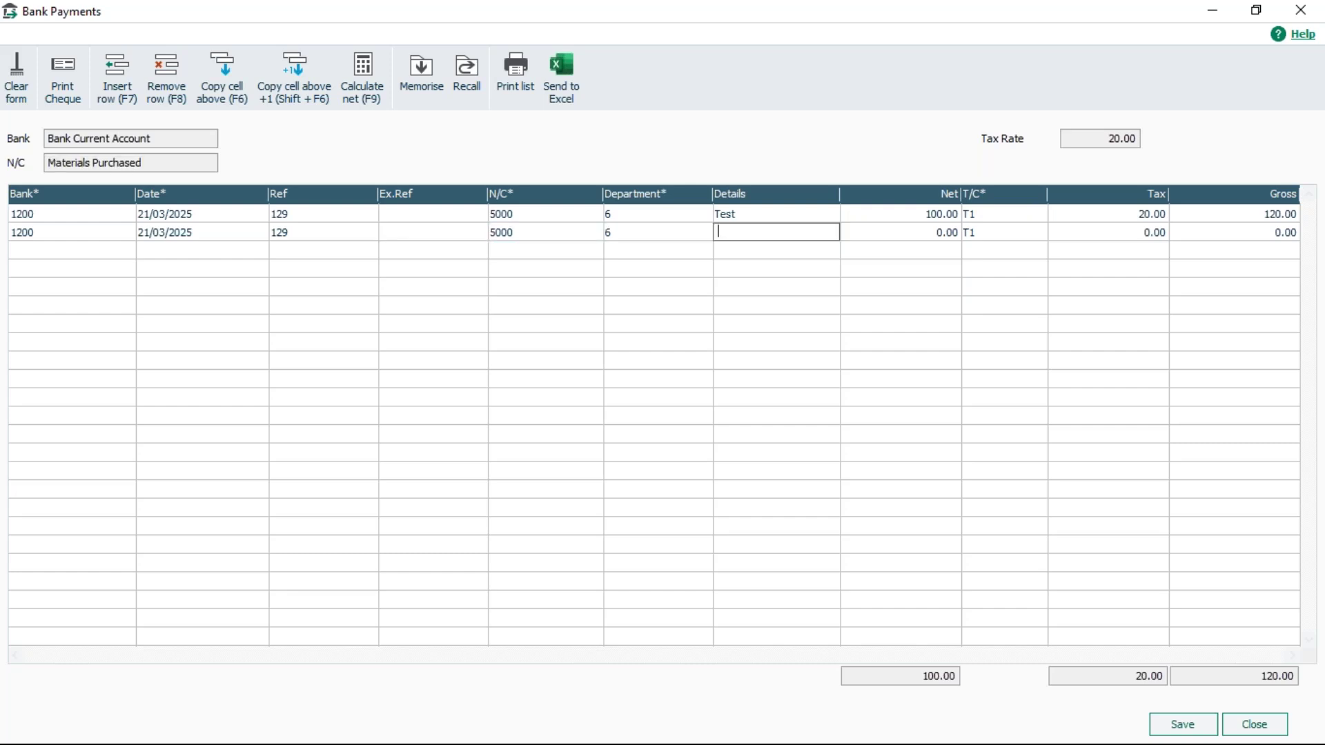
text(Labour)
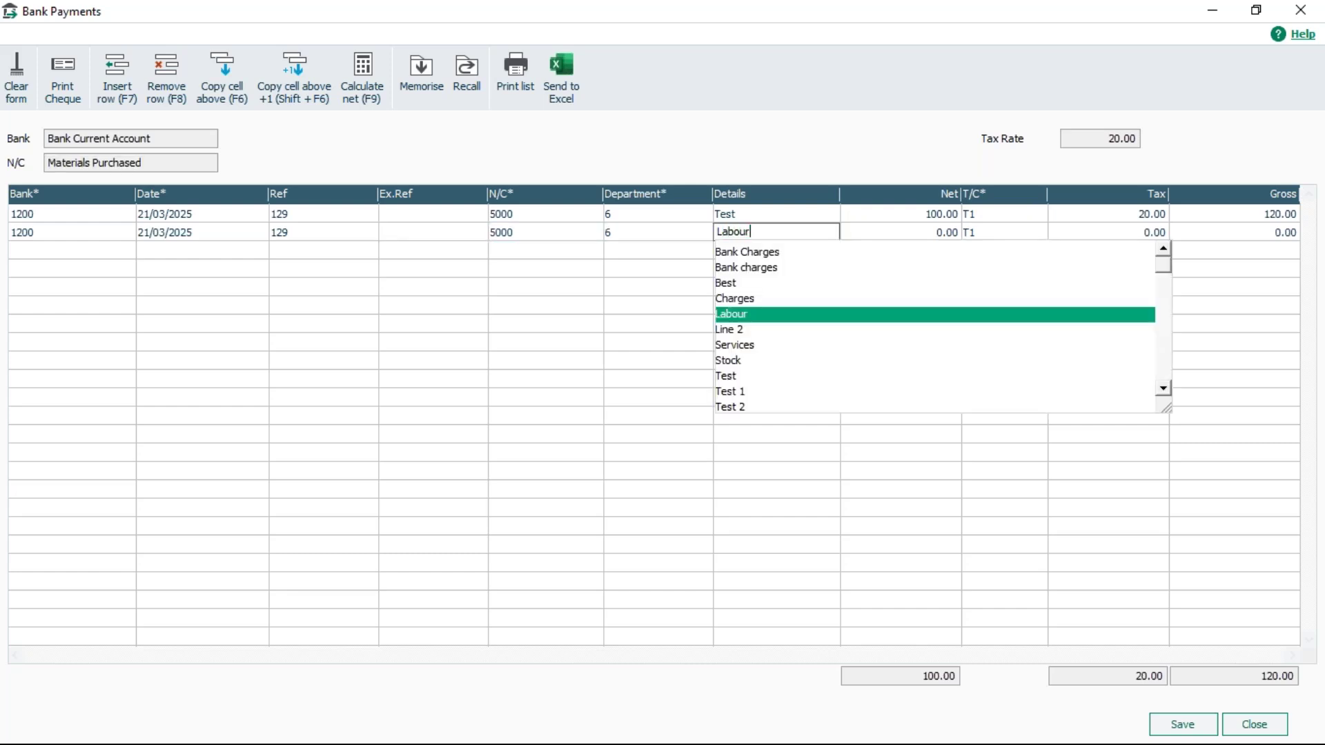
key(Tab)
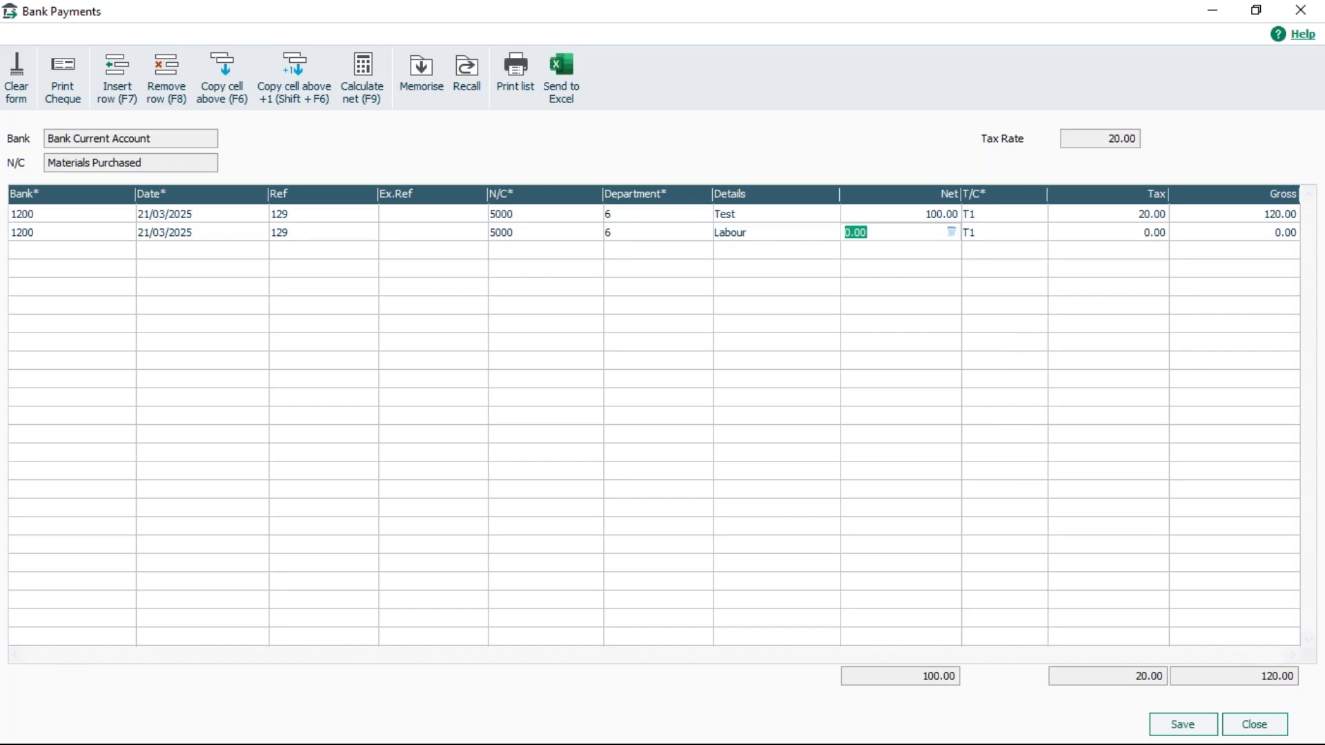
text(50)
key(Tab)
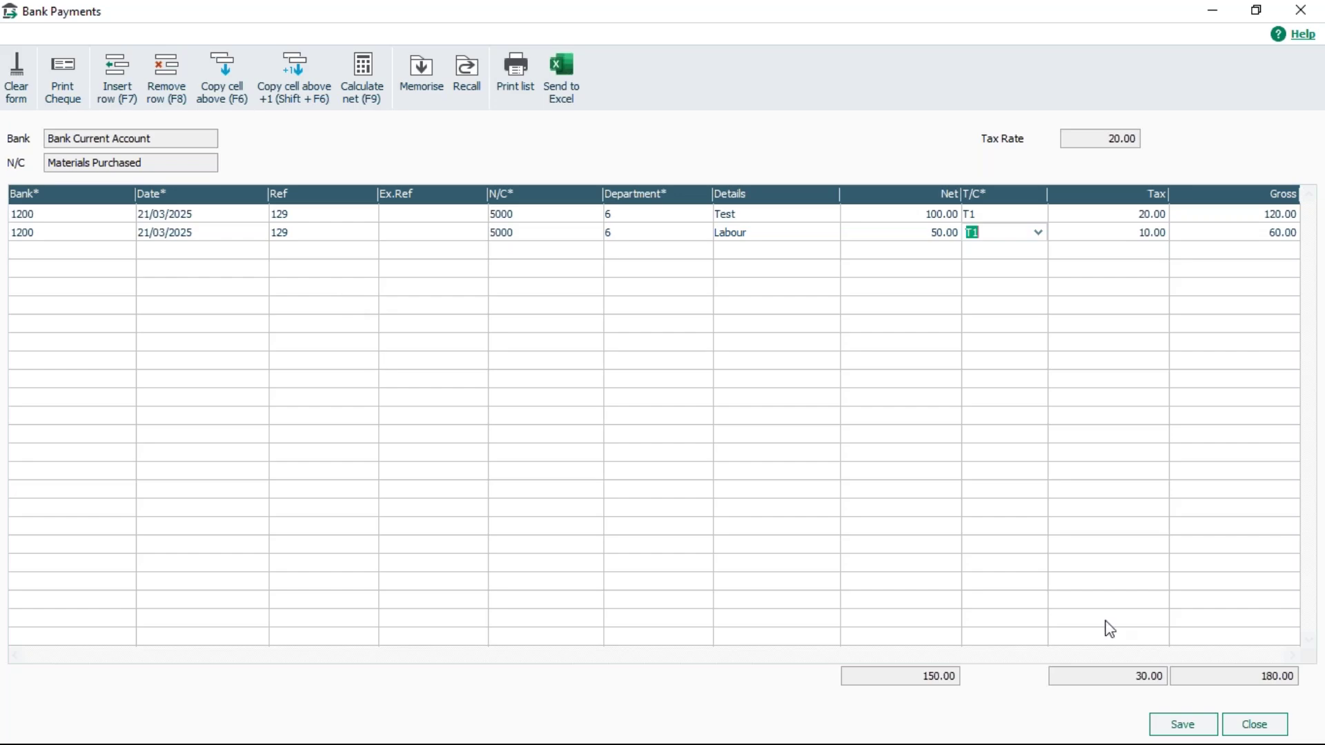
click(1183, 725)
click(1261, 725)
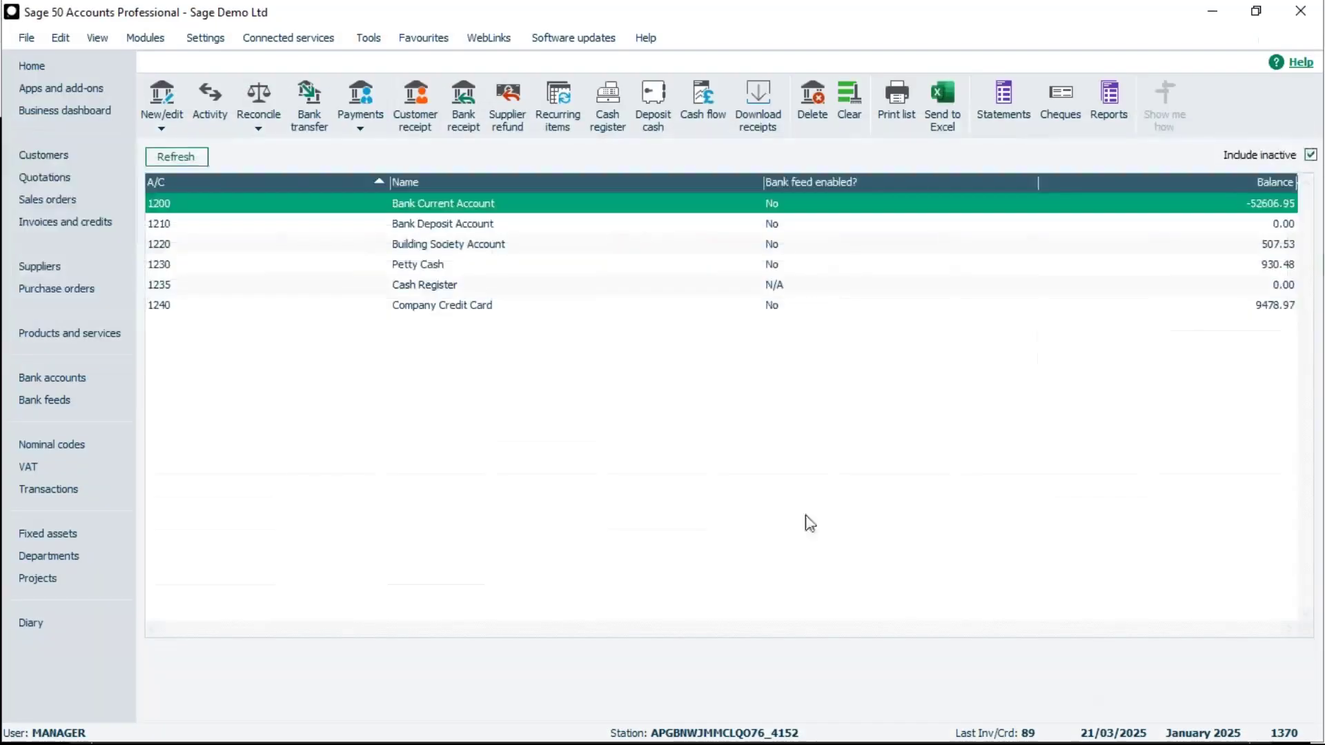
Examine how the two payment lines with reference 129 are listed in the activity of bank account 1200
click(219, 102)
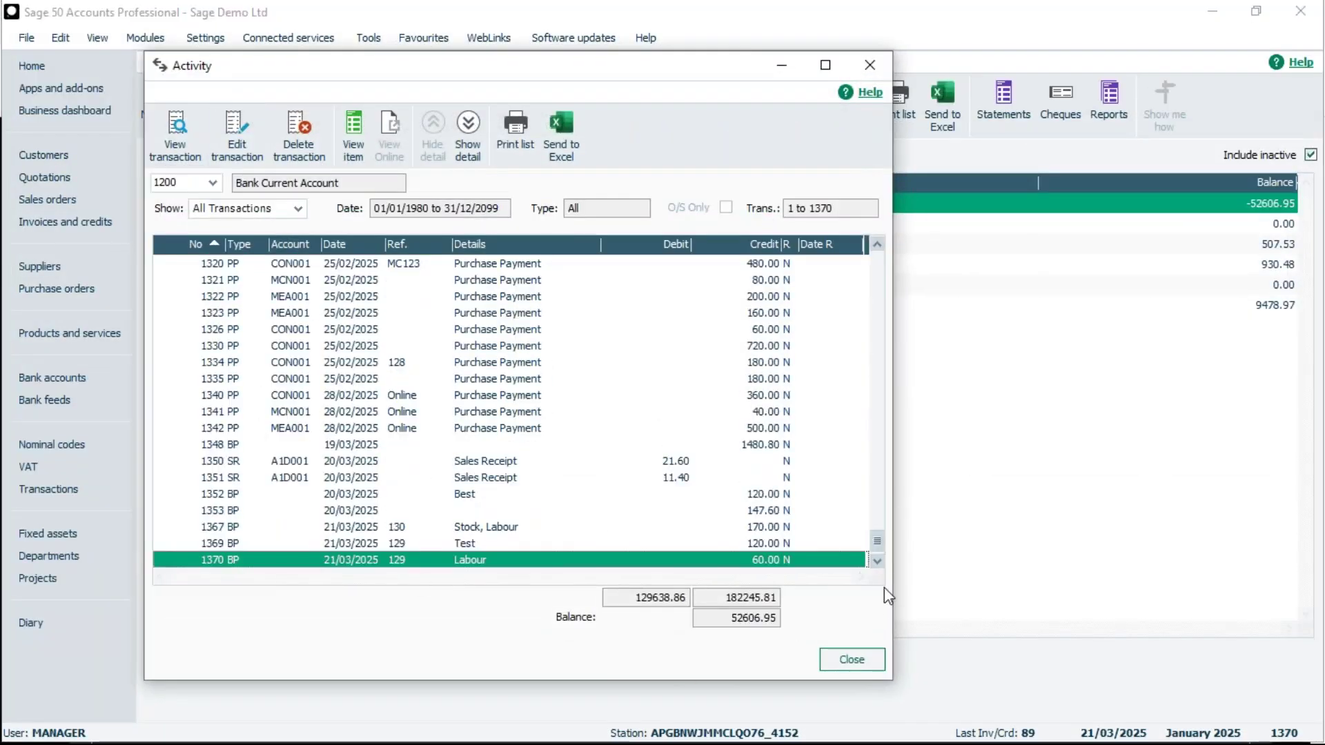
click(410, 543)
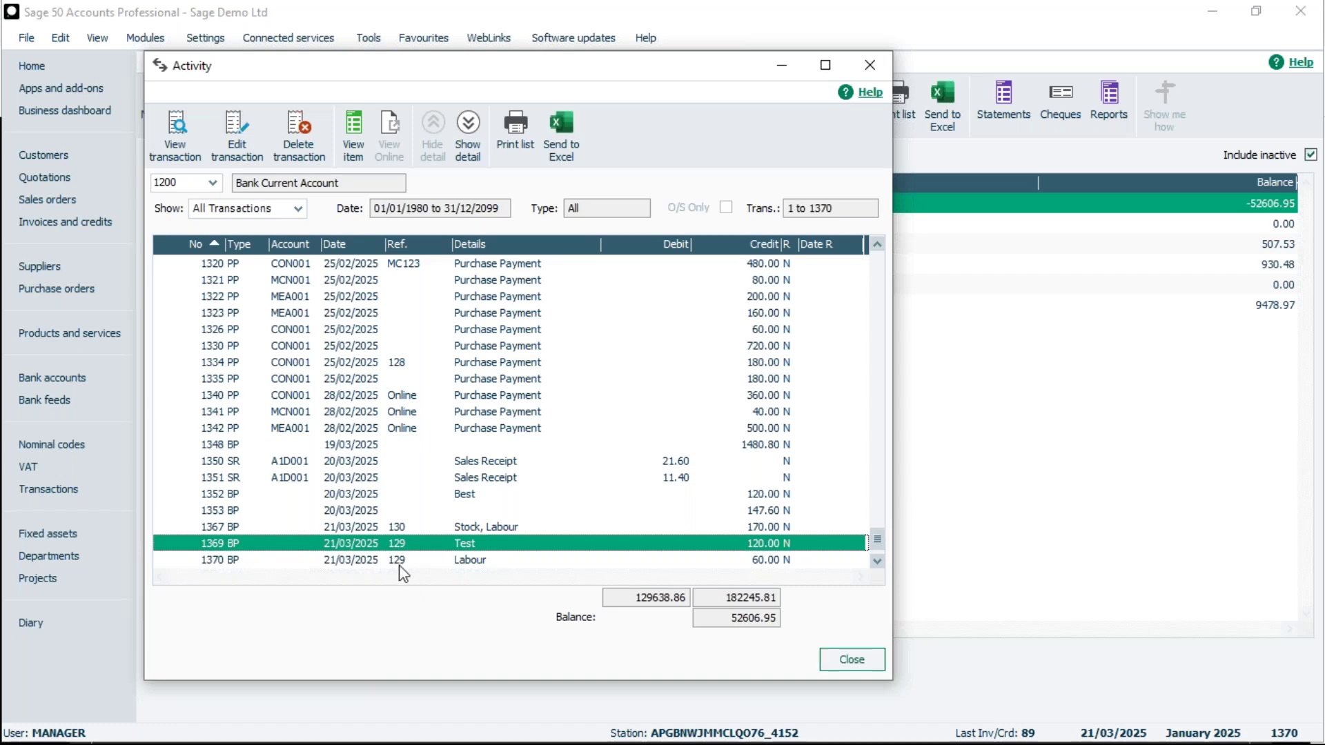
click(1323, 392)
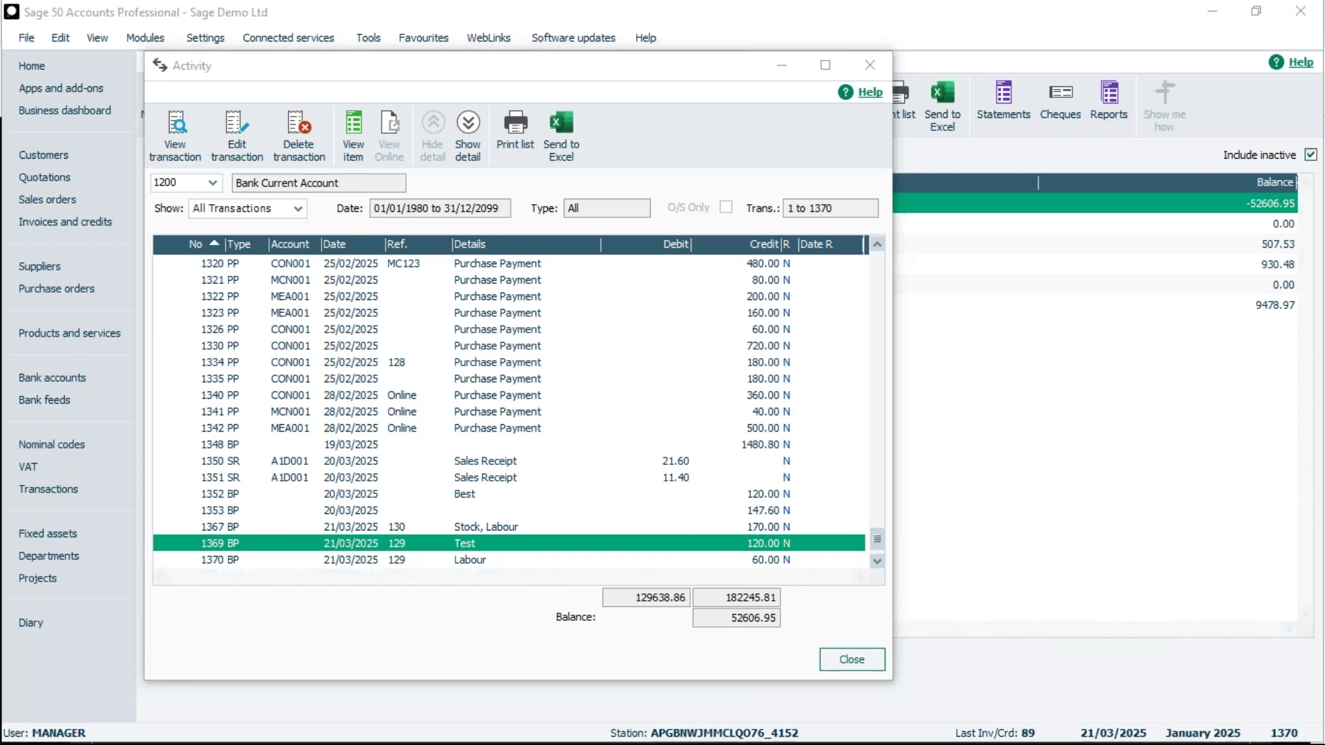
click(849, 659)
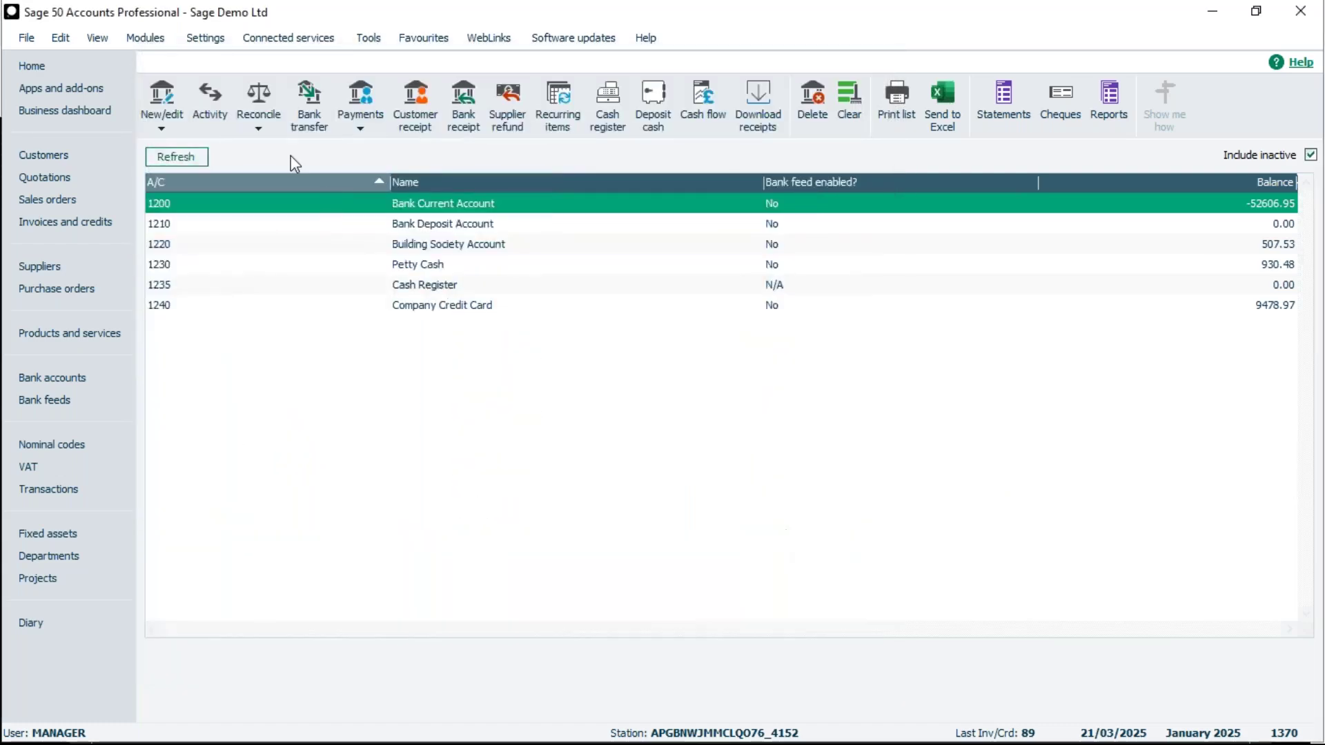
Turn on Group Bank Transactions in the bank defaults and save the settings
click(205, 42)
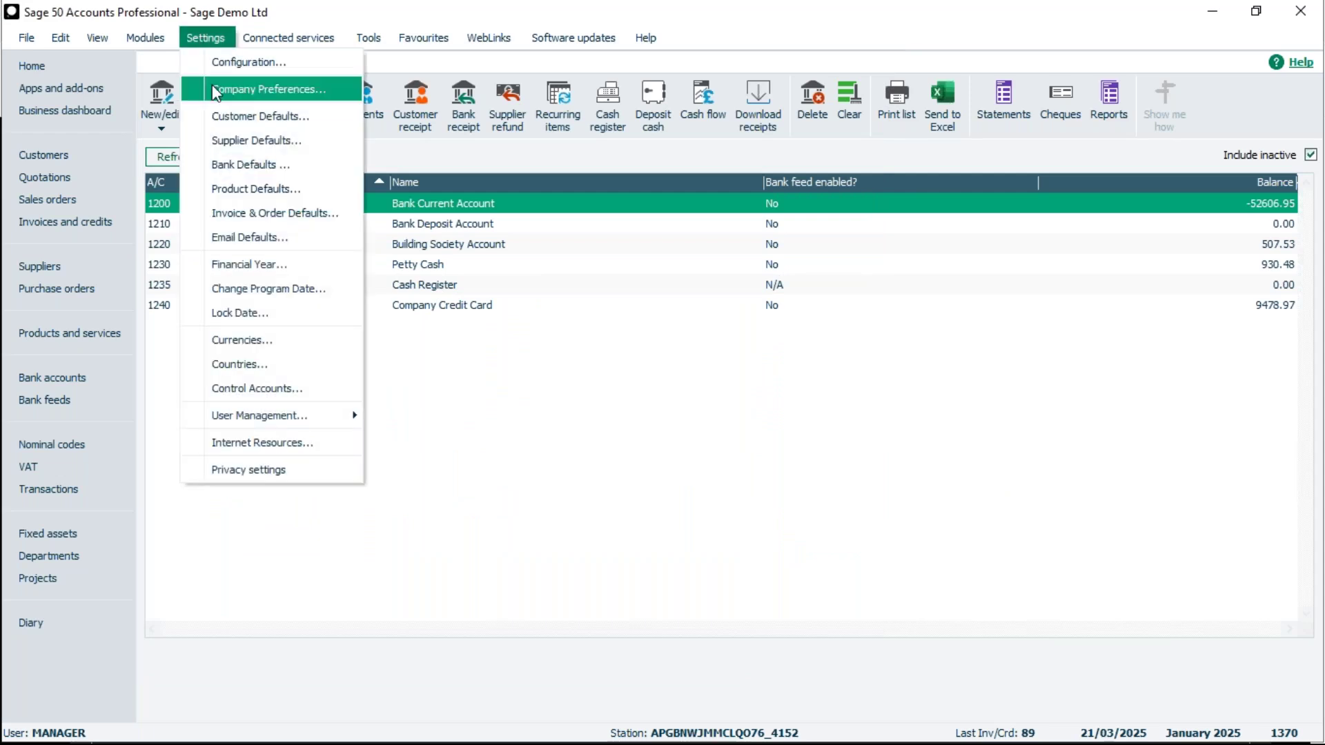
click(245, 164)
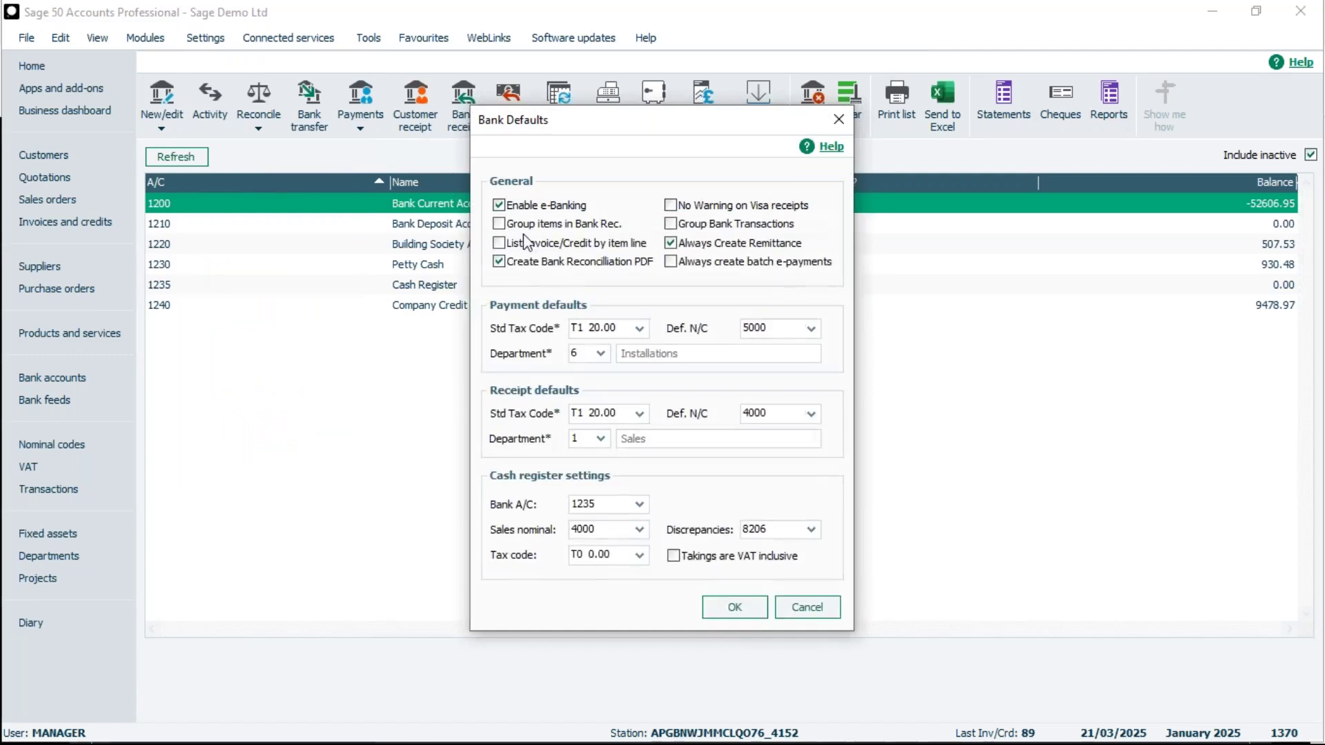
click(670, 223)
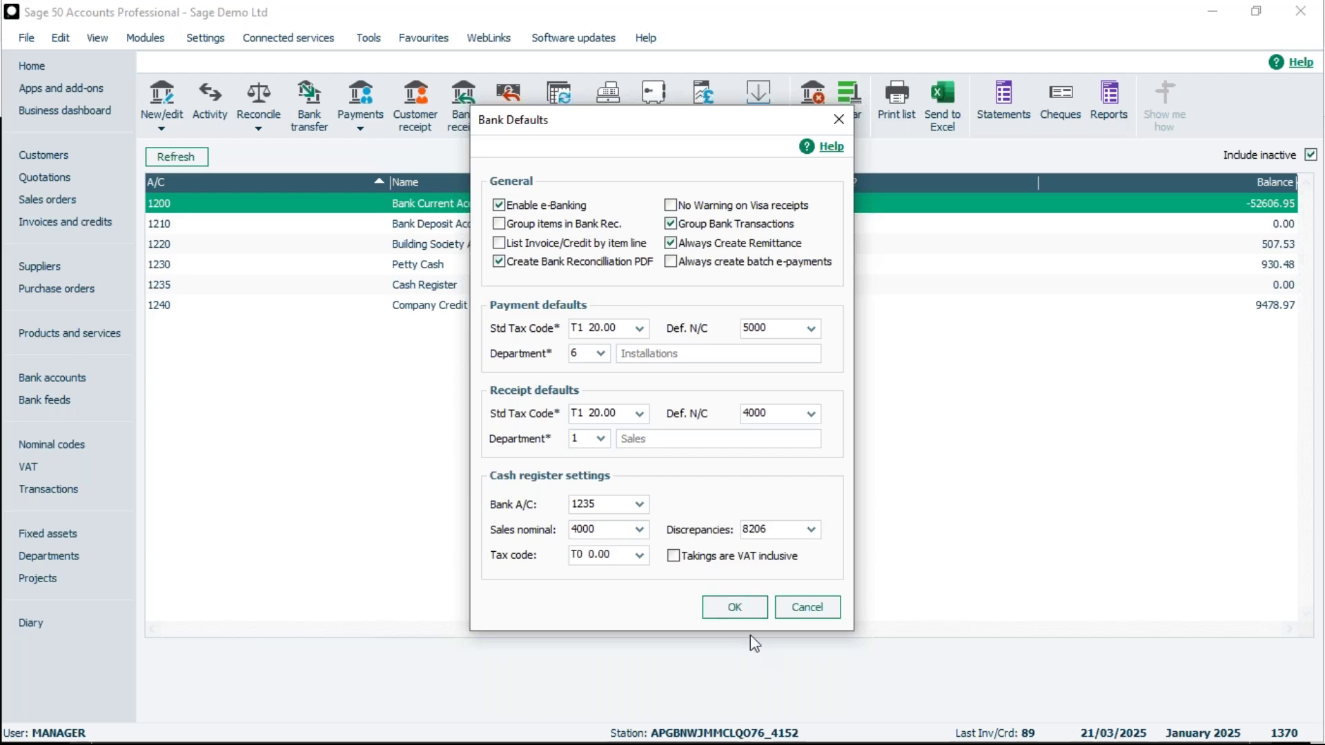
click(734, 606)
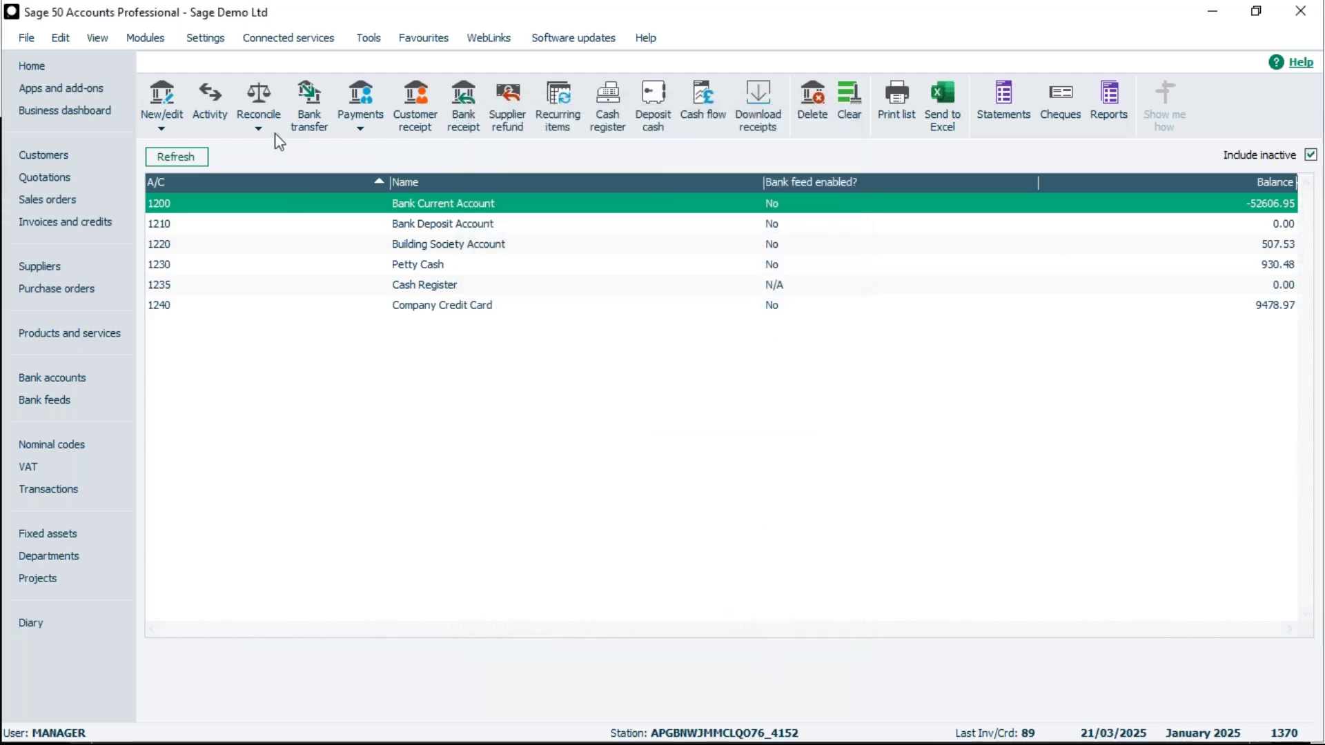
Compare the listing of the payments with references 130 and 129 in the activity of bank account 1200
click(218, 112)
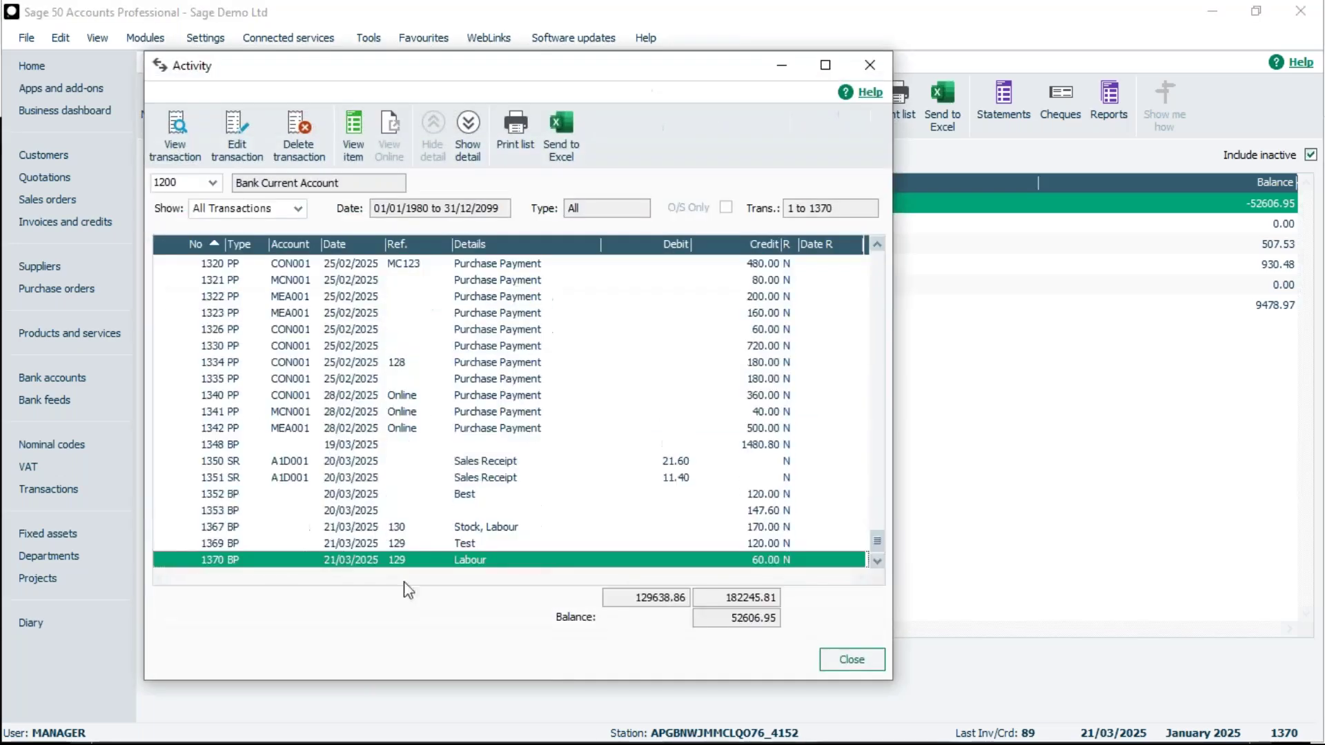
click(334, 528)
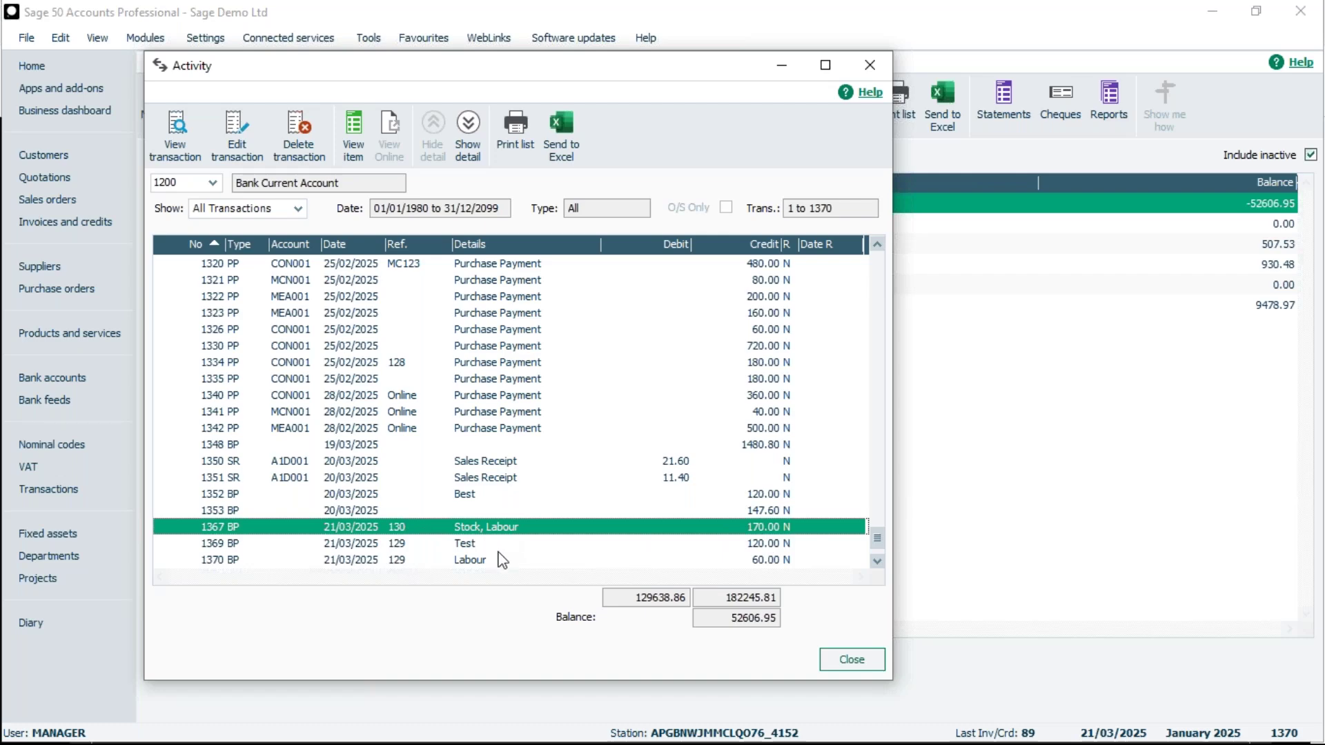
click(856, 668)
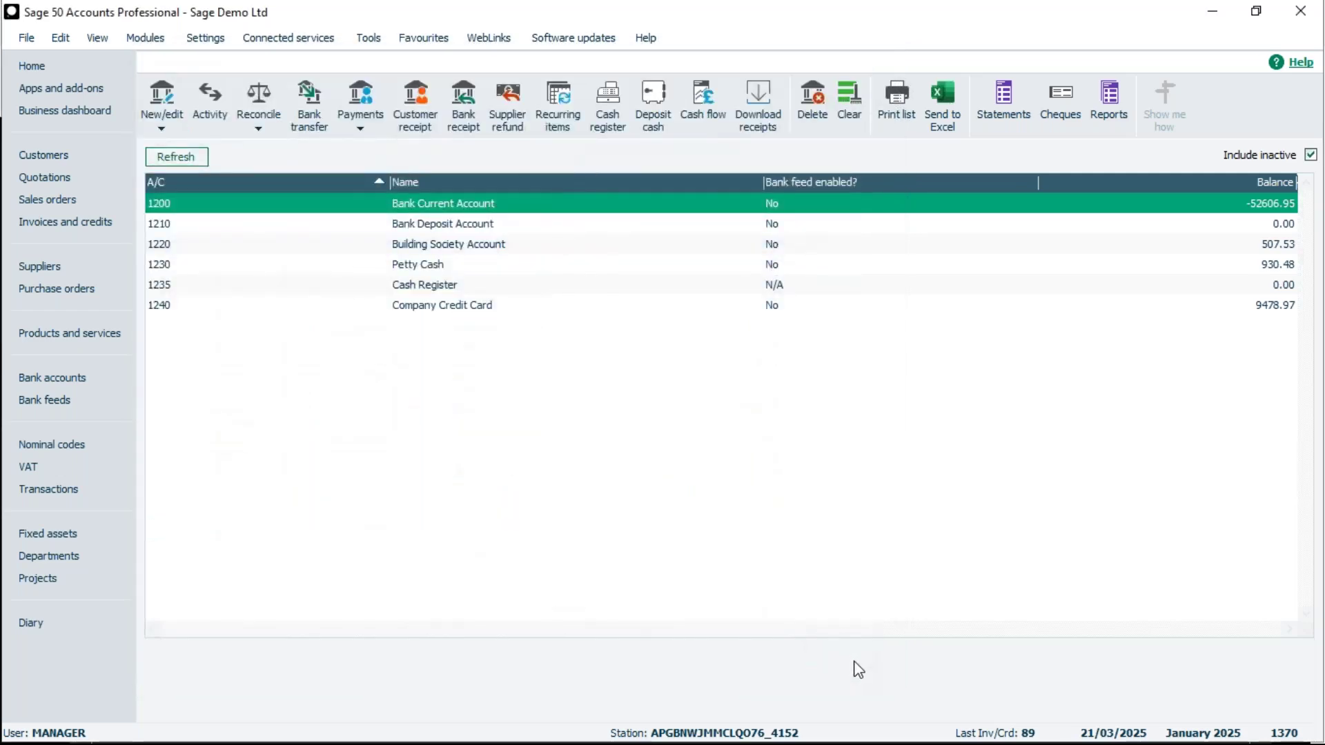
Open the reconciliation of bank account 1200 with the default statement summary, viewing the opening balance difference before continuing to the bank reconciliation
click(260, 104)
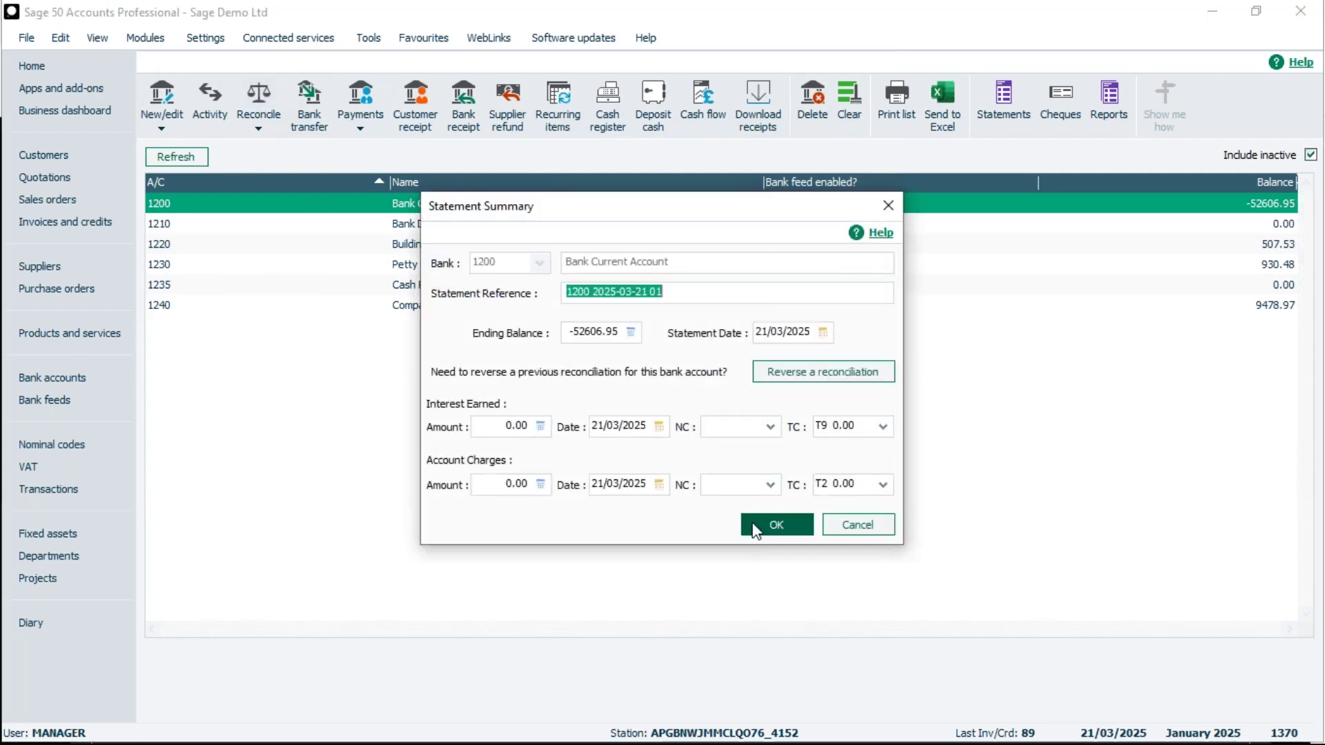
click(784, 533)
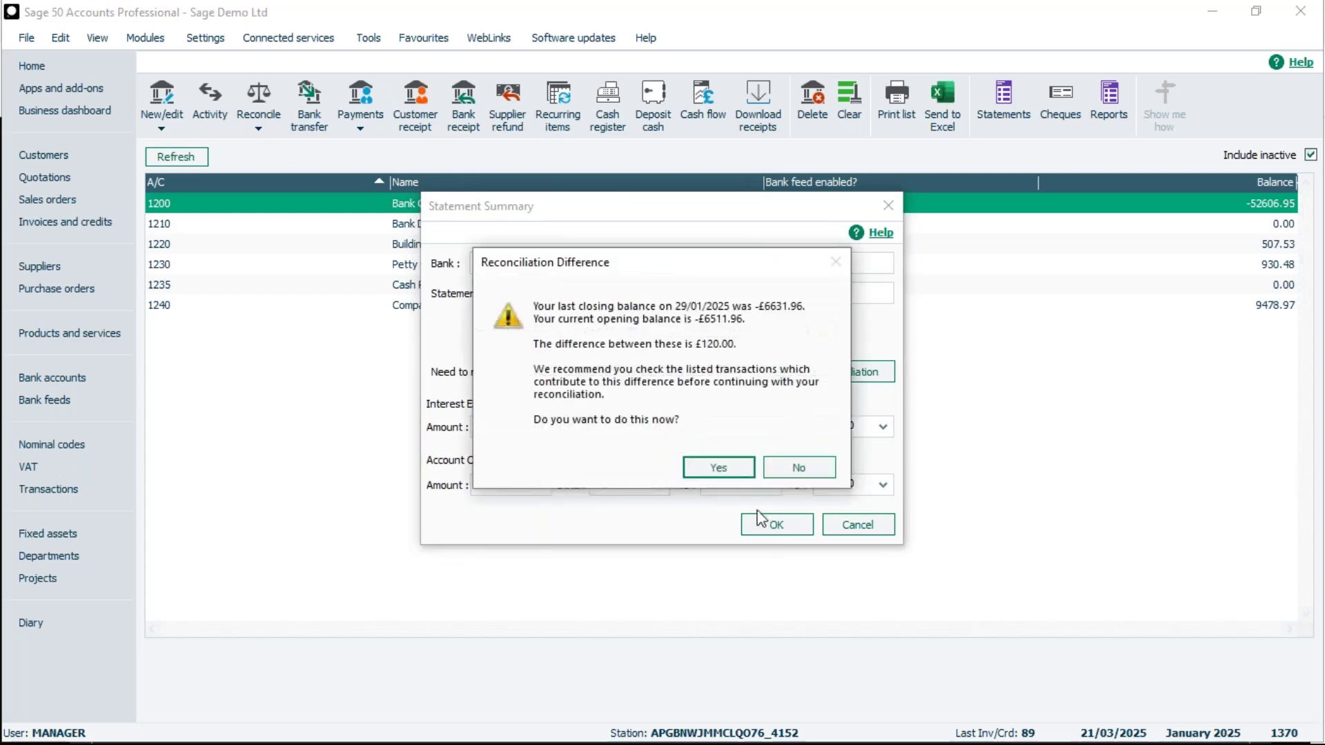
click(721, 472)
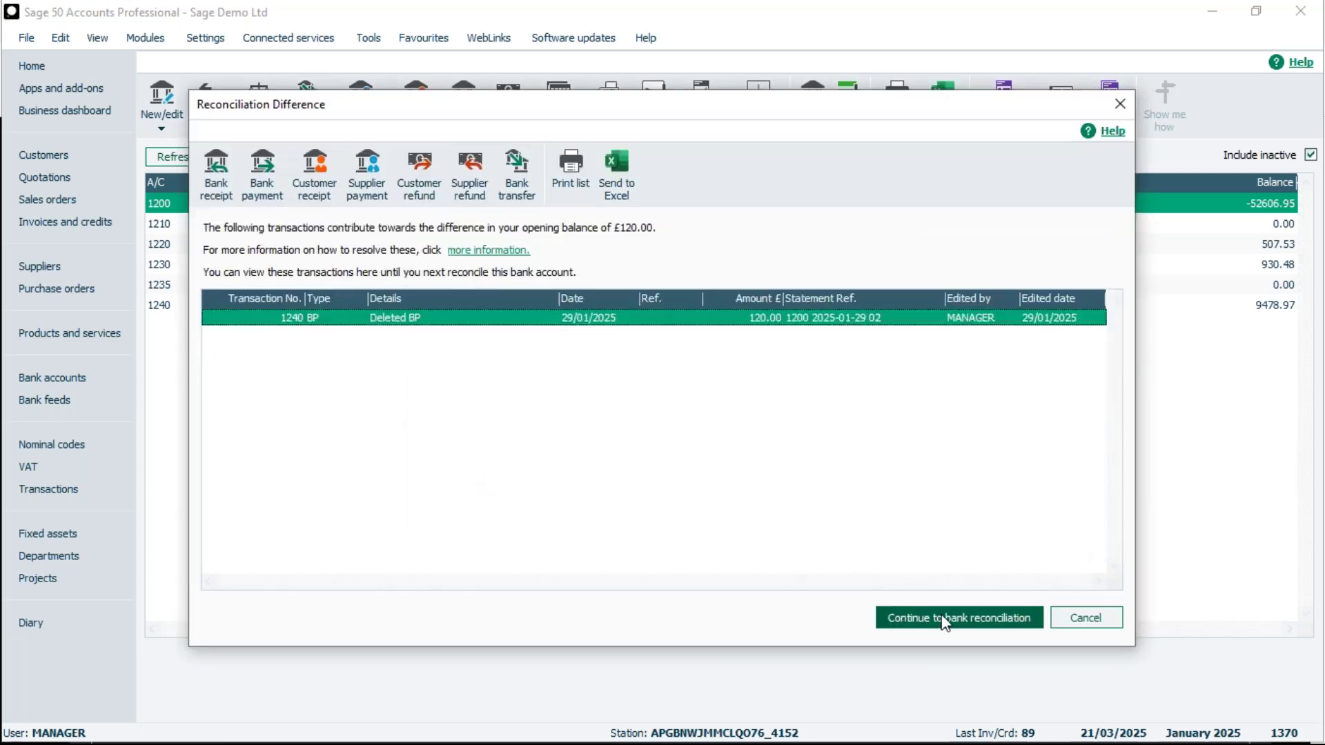
click(945, 618)
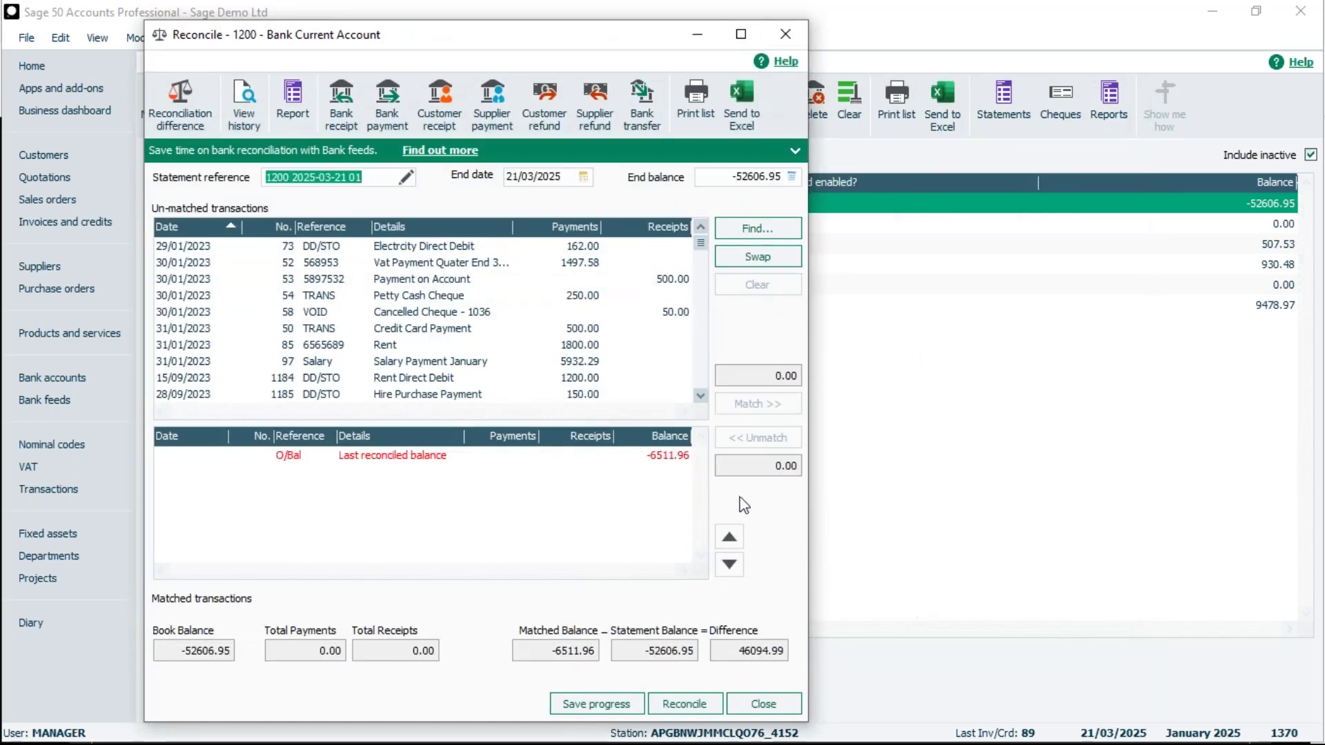
Match the two payment lines with reference 129 in the reconciliation of bank account 1200, then close it without reconciling
click(733, 35)
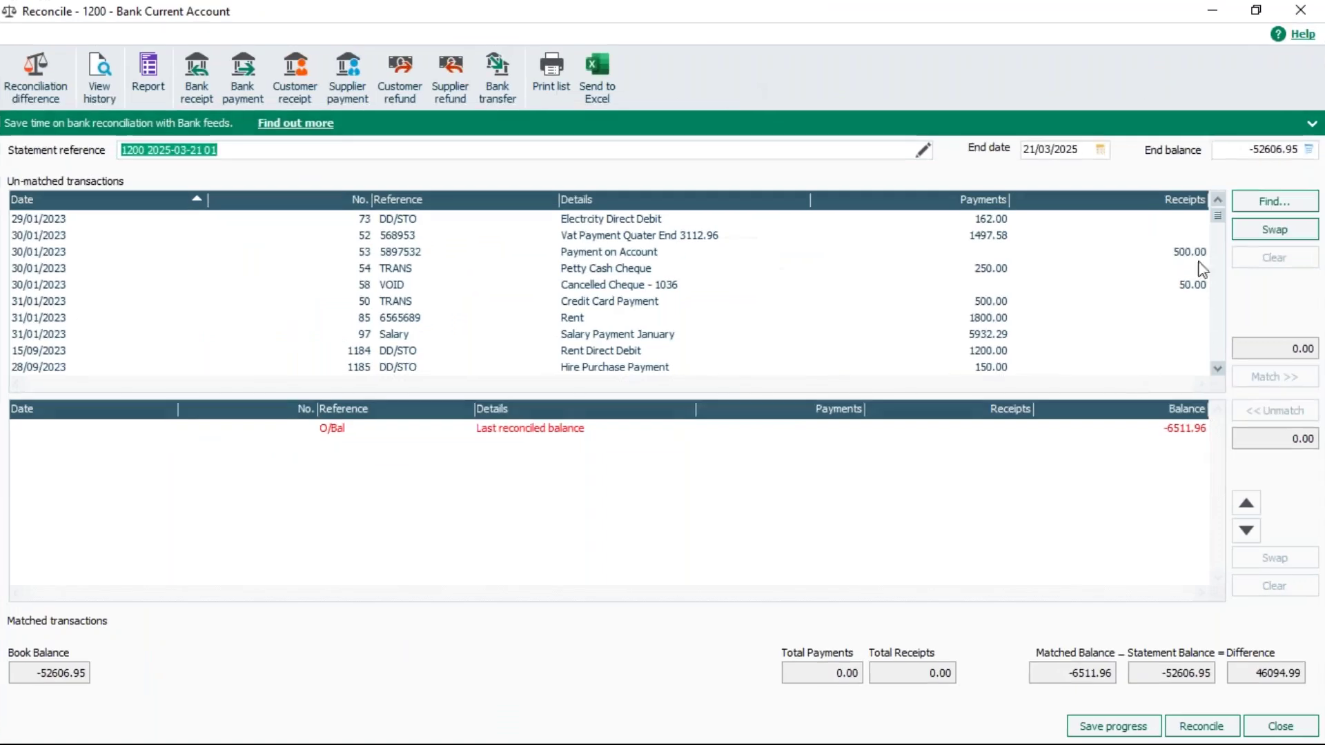
drag(1217, 216, 1217, 352)
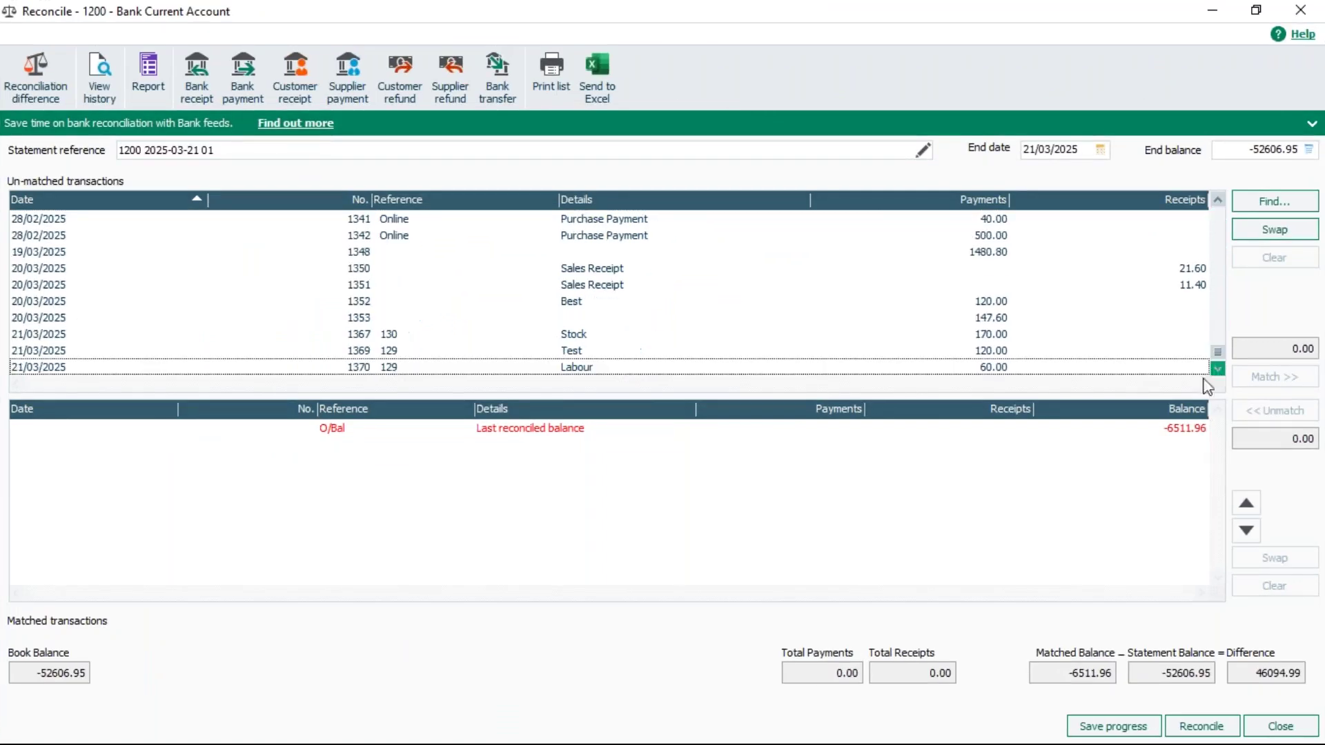
click(405, 335)
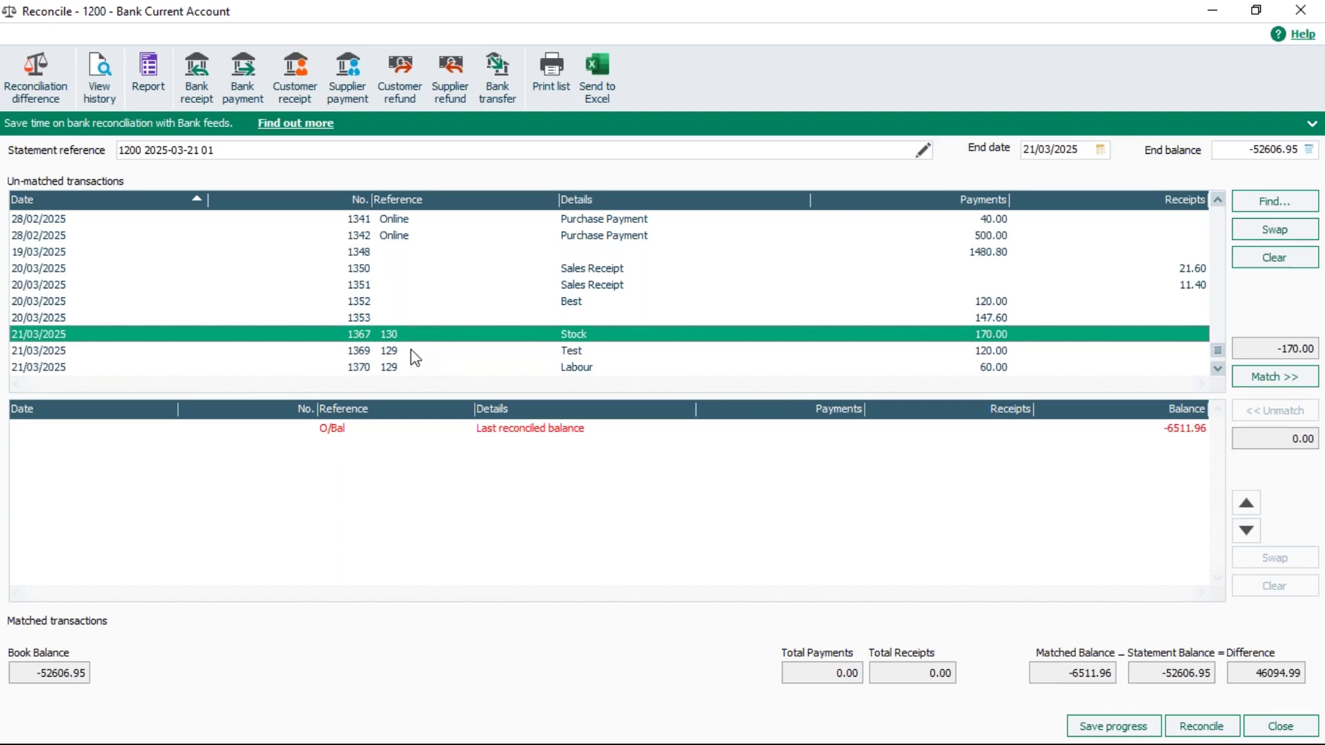
click(392, 352)
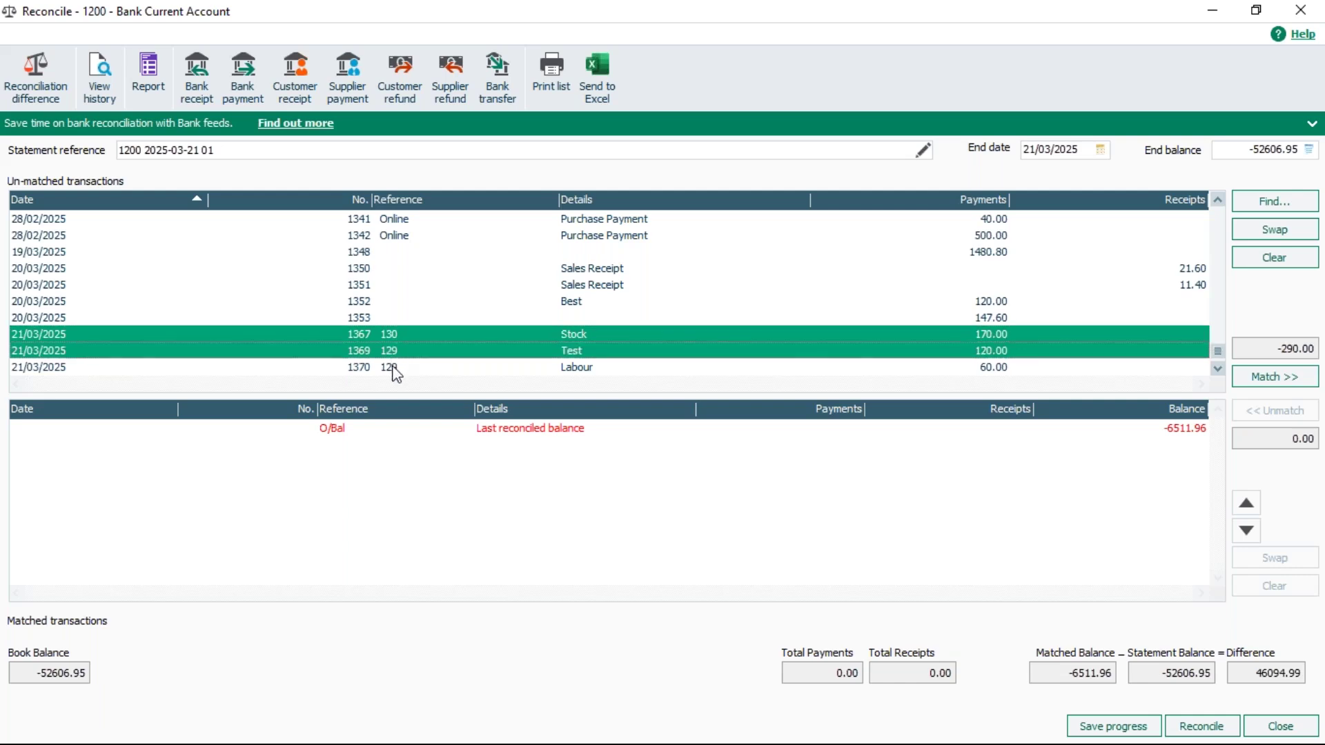
click(394, 367)
click(392, 335)
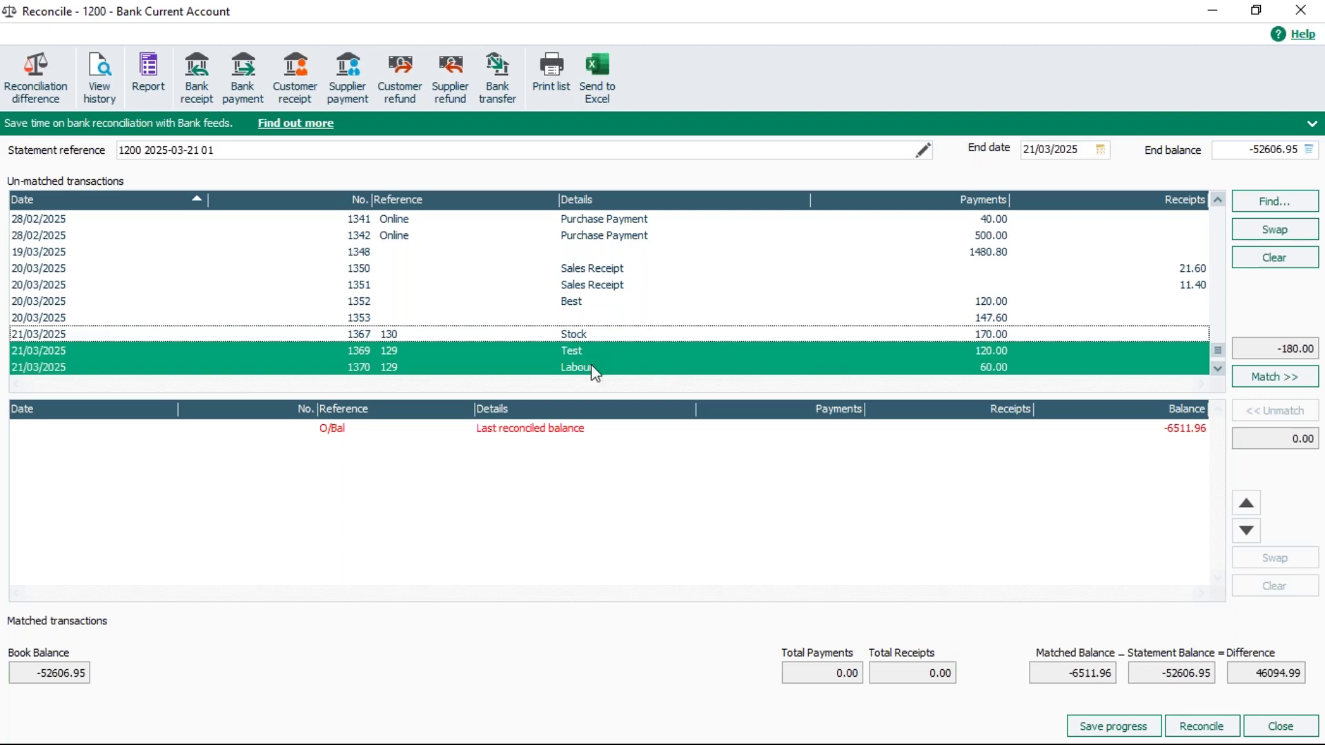
click(1273, 377)
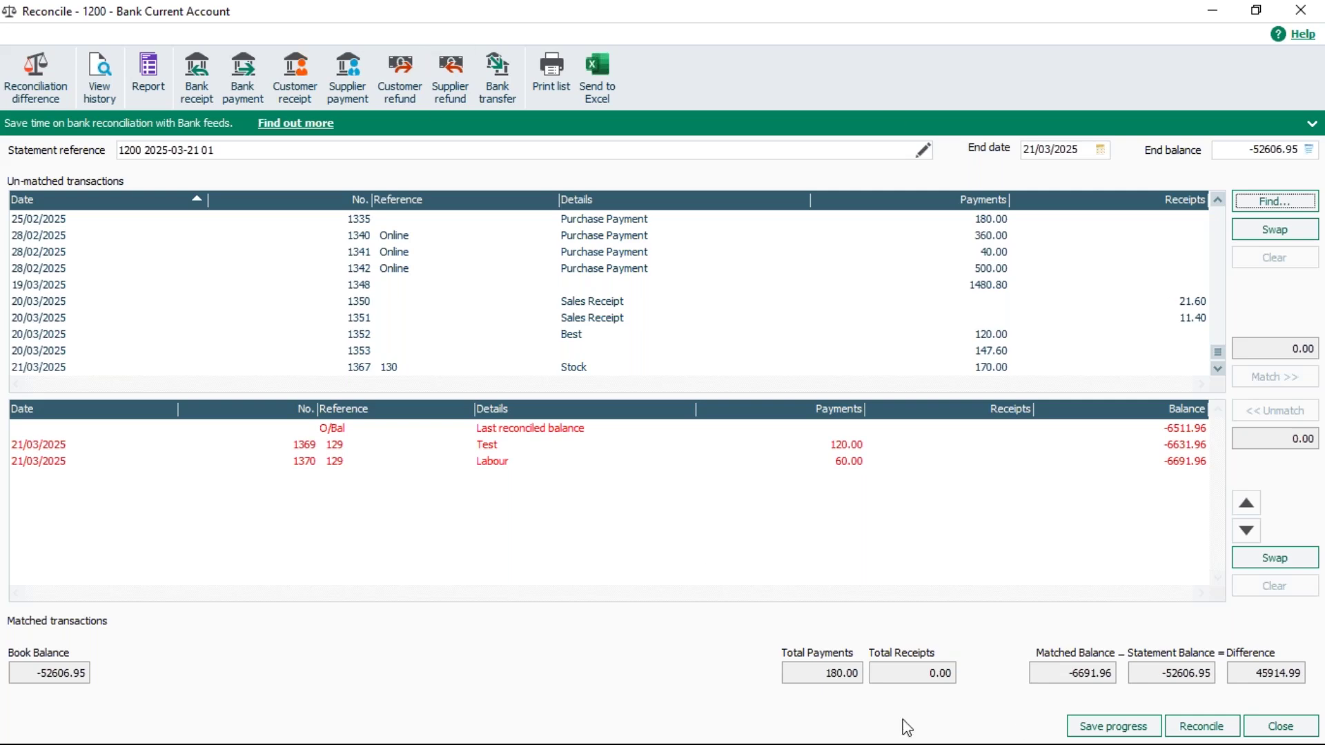
click(1279, 728)
click(642, 428)
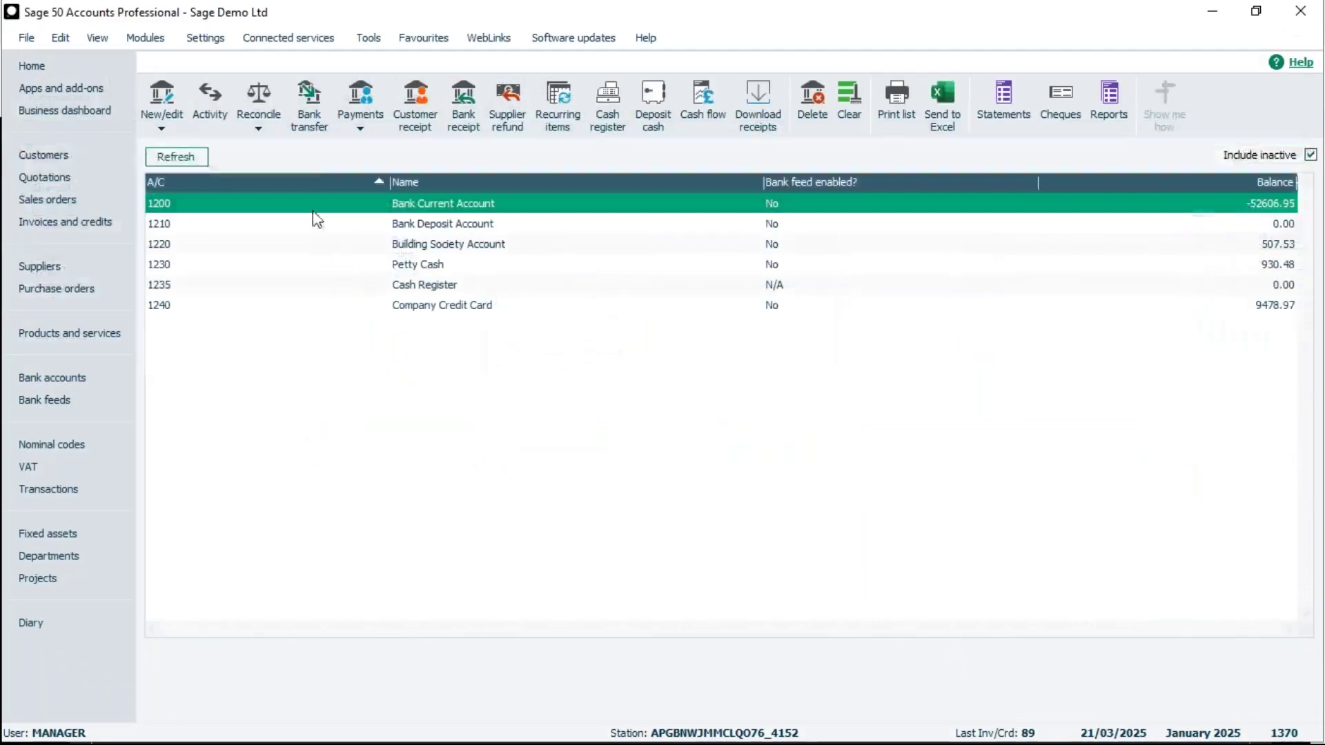
Review the grouping options in the bank defaults and leave the settings without saving
click(210, 37)
click(214, 165)
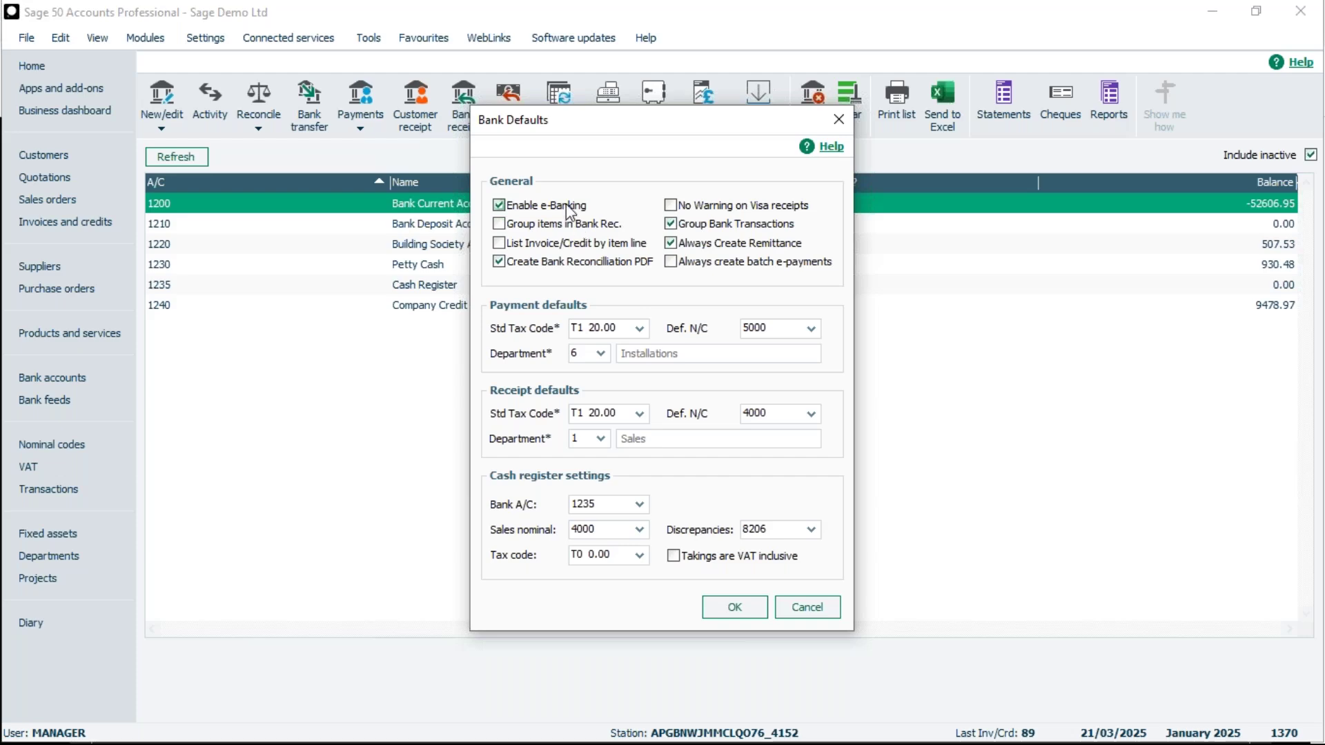
click(823, 608)
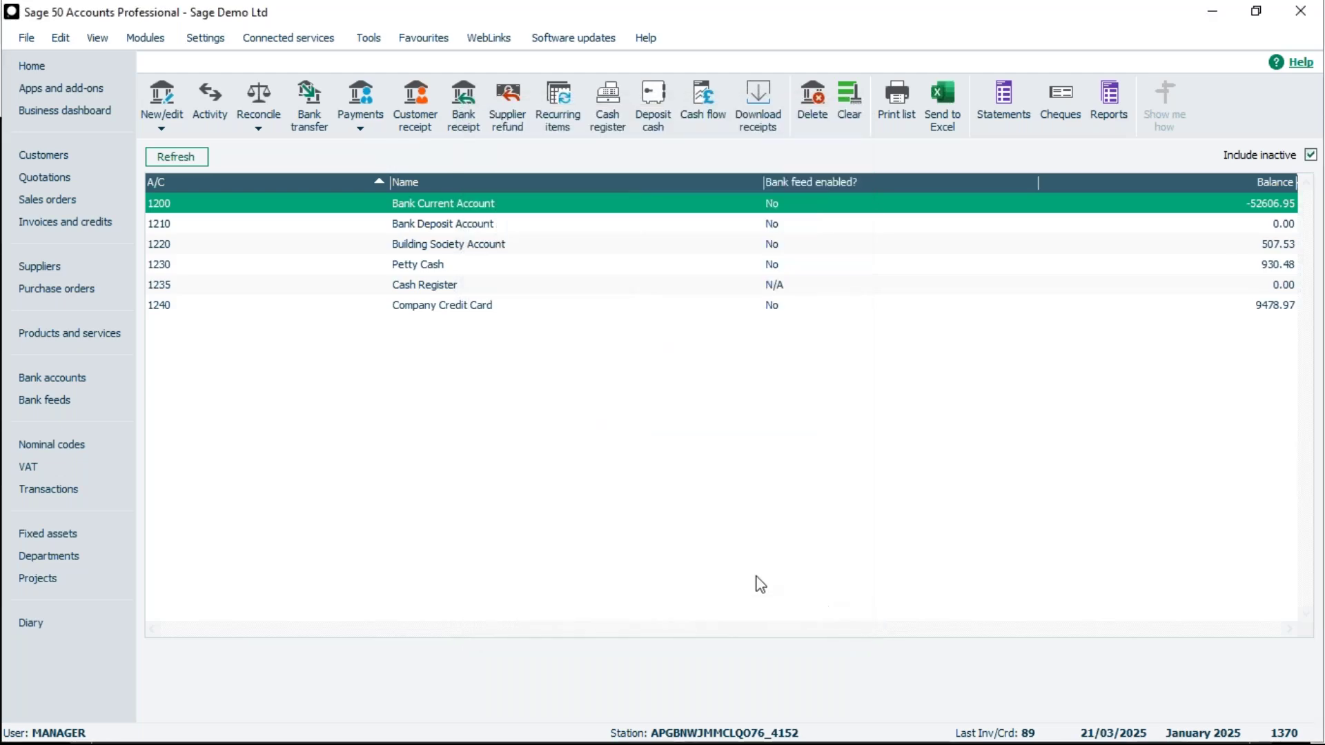
Start a batch customer invoice for ABS Garages Ltd and Bobs Building Supplies with references 150 and 151
click(49, 155)
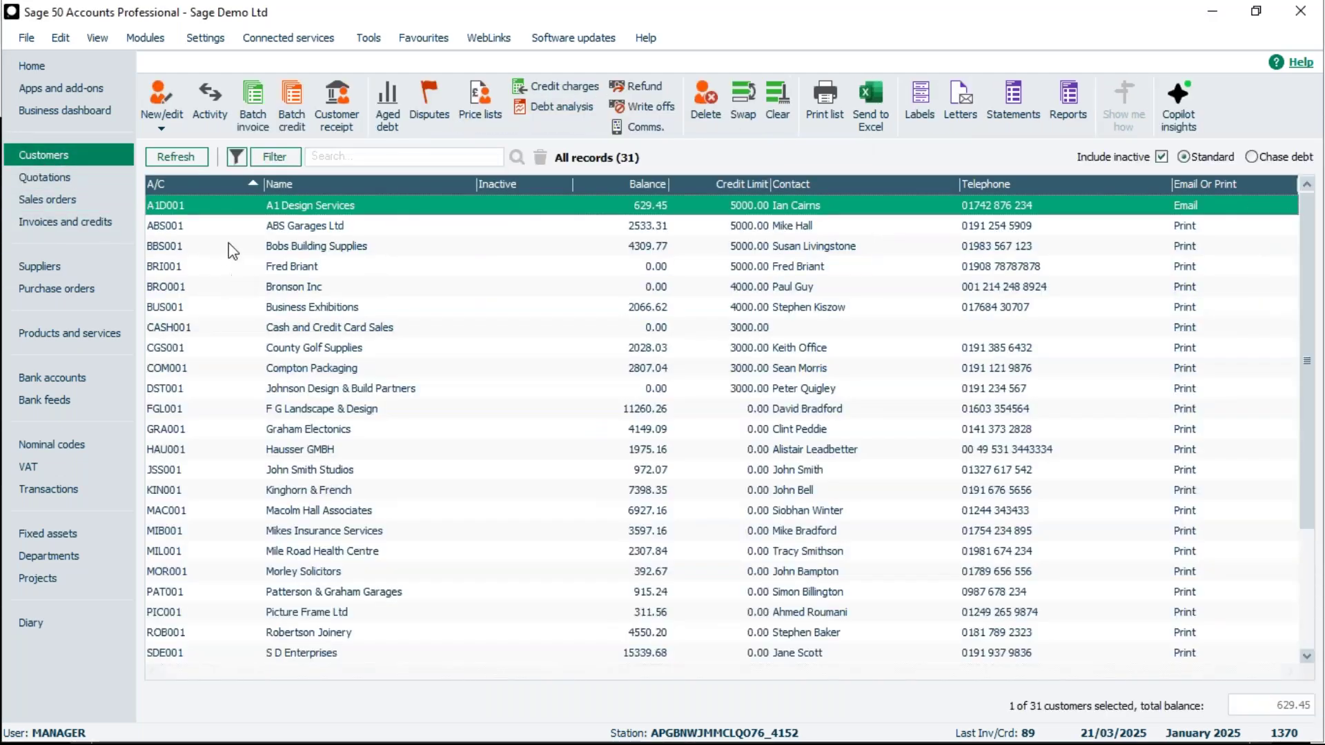
click(316, 227)
click(306, 245)
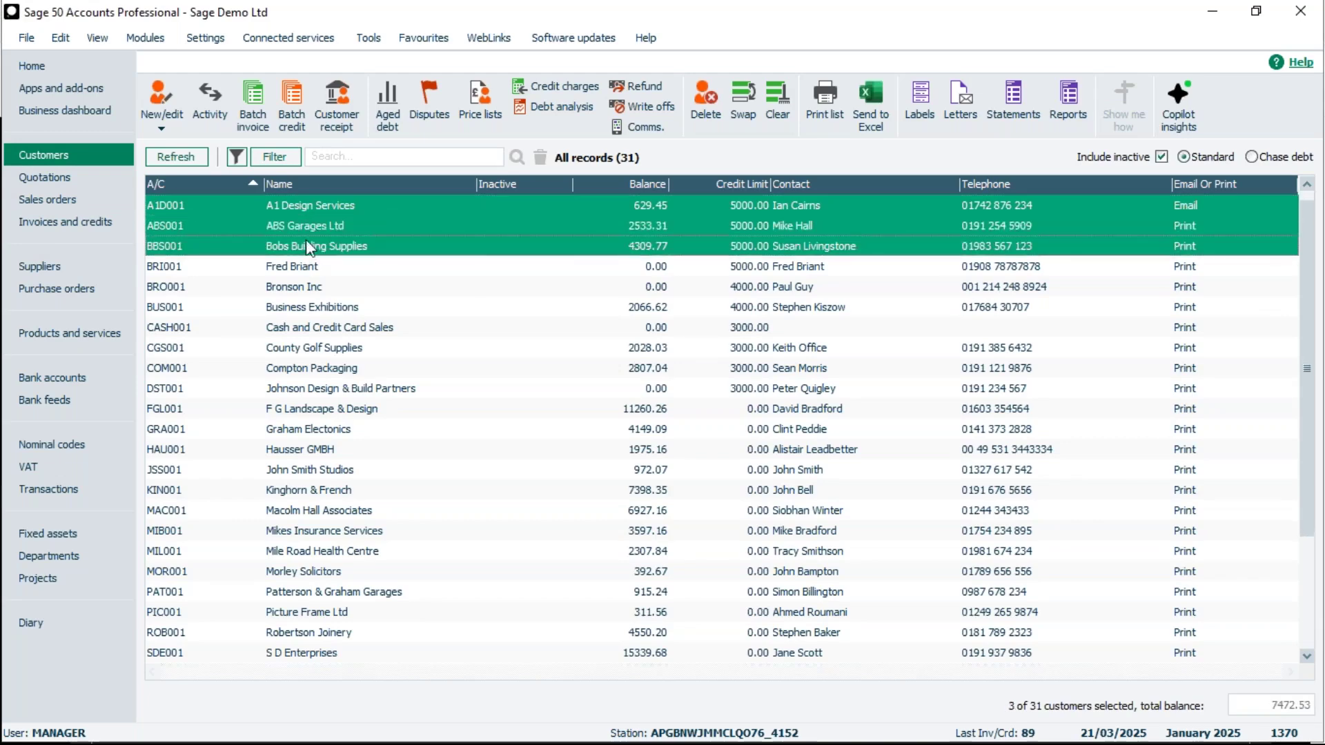
click(257, 111)
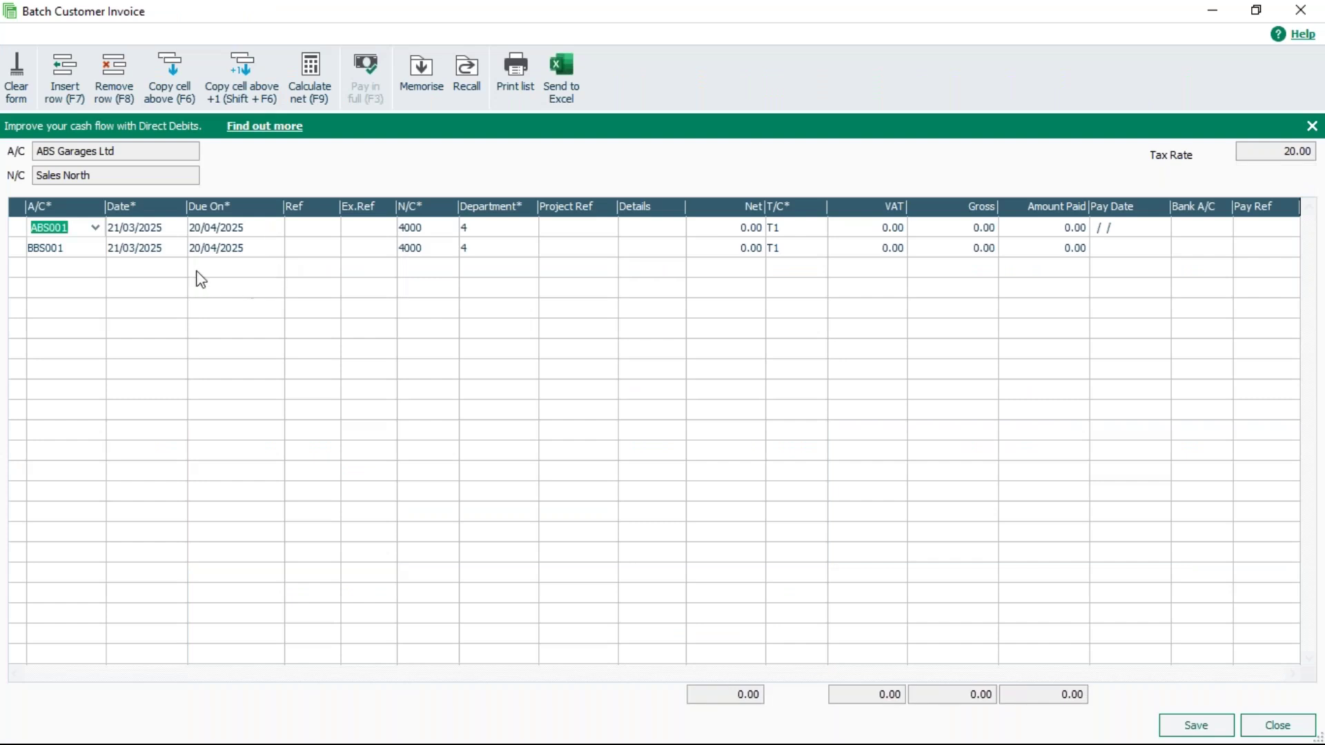
click(305, 226)
text(150)
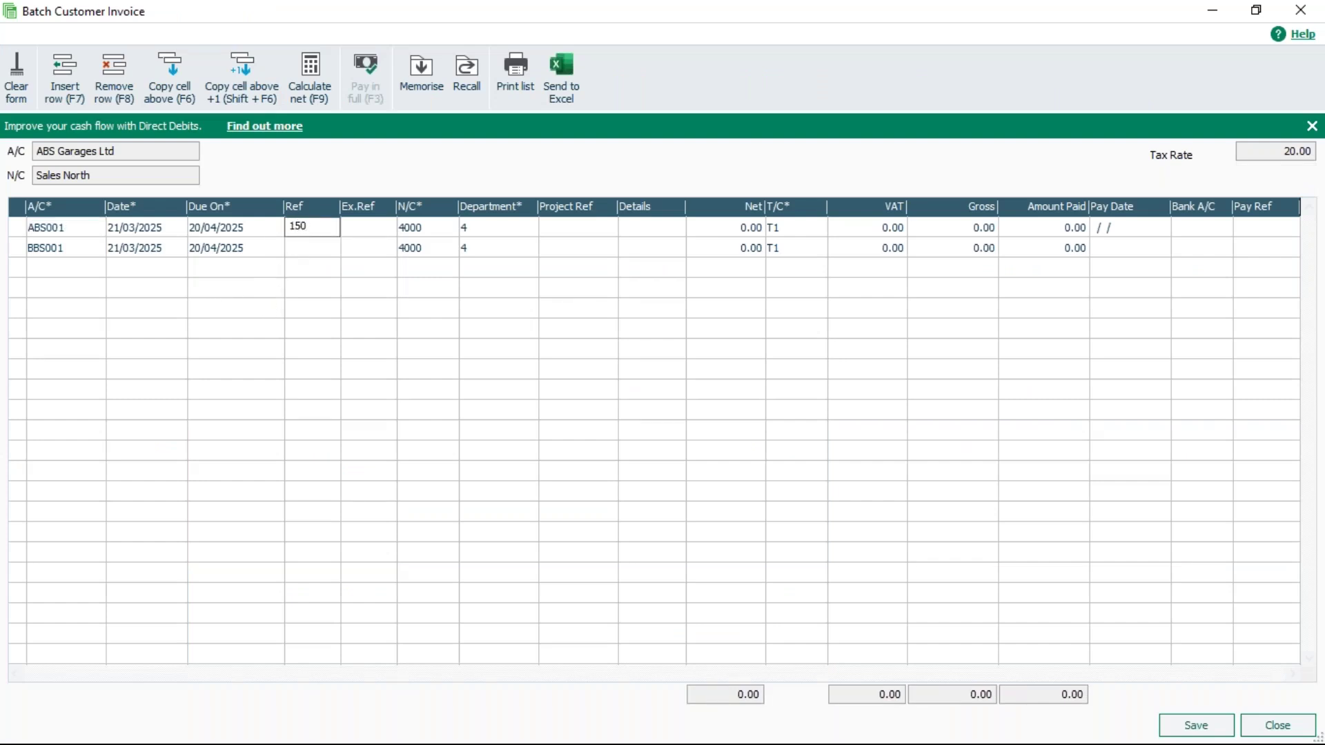
click(317, 249)
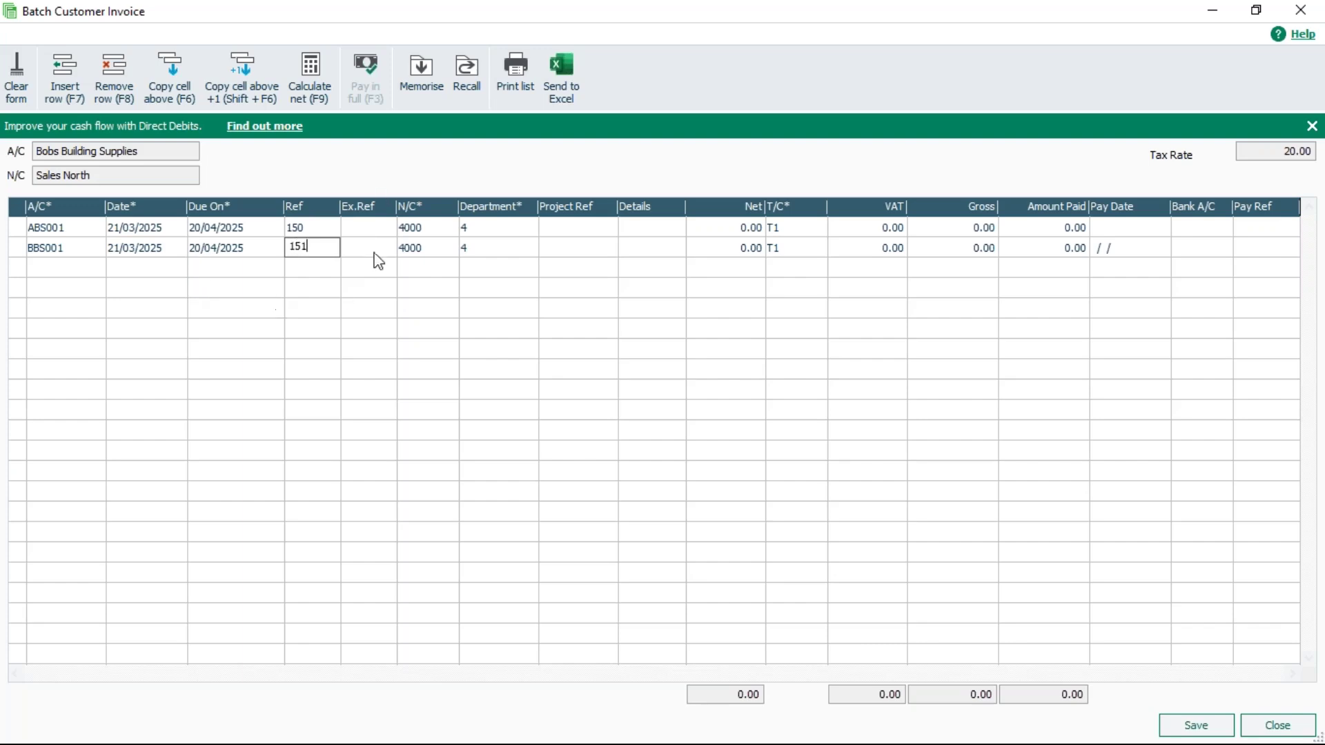
key(Up)
Enter a net amount of 100.00 on both customer invoice lines, then save and close the batch
click(730, 231)
text(1)
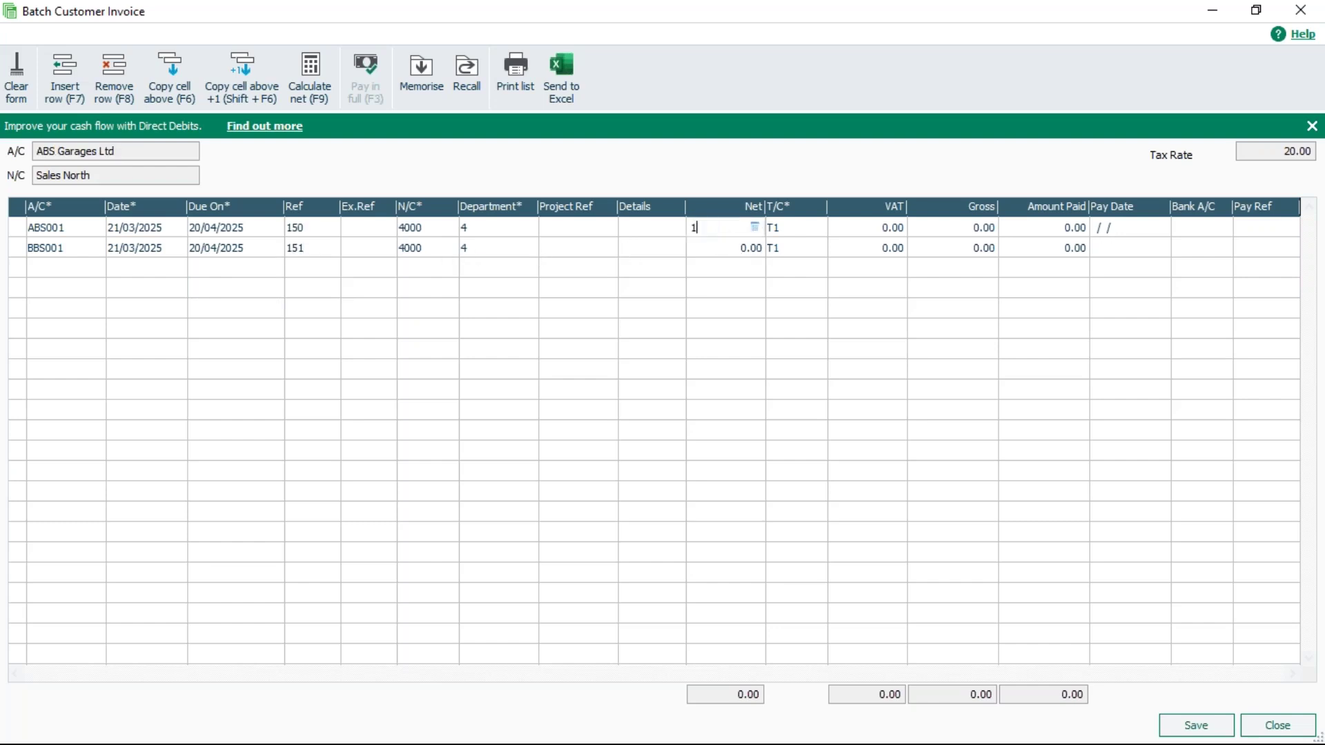
text(00)
key(Tab)
click(729, 251)
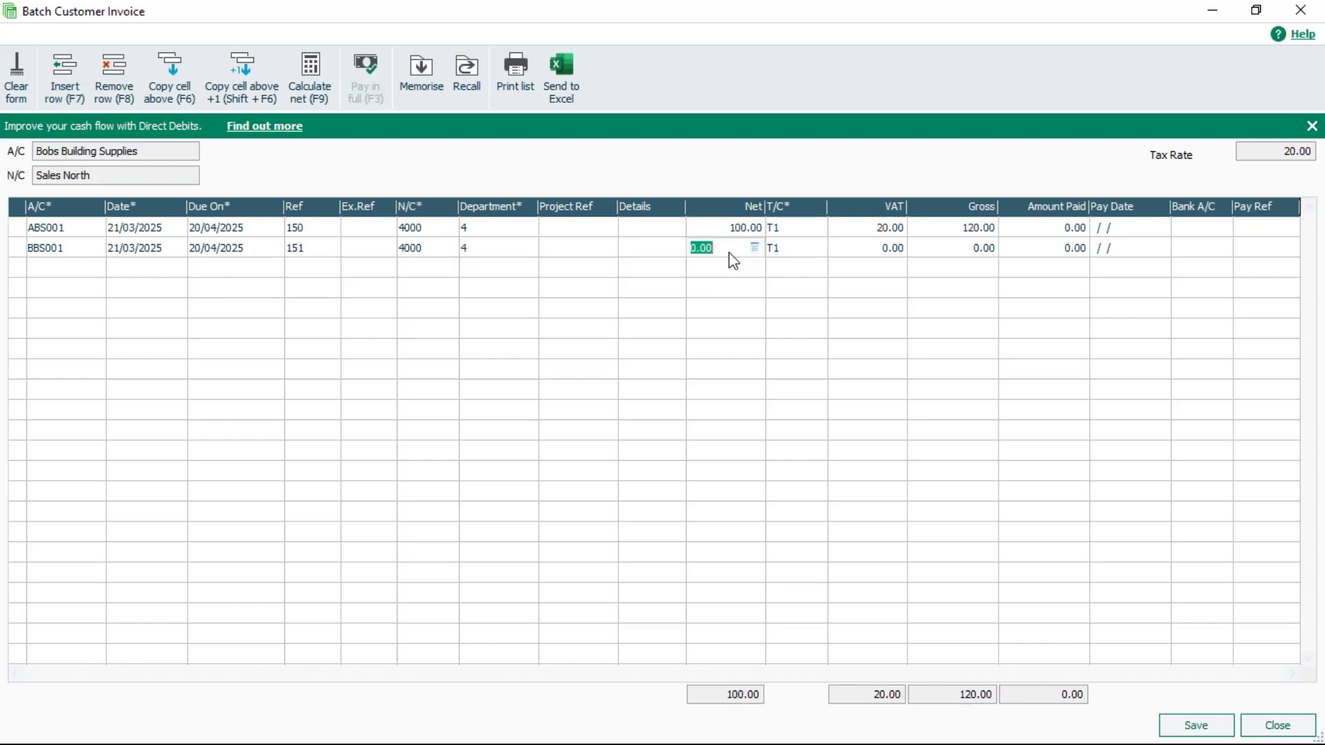
text(100)
key(Tab)
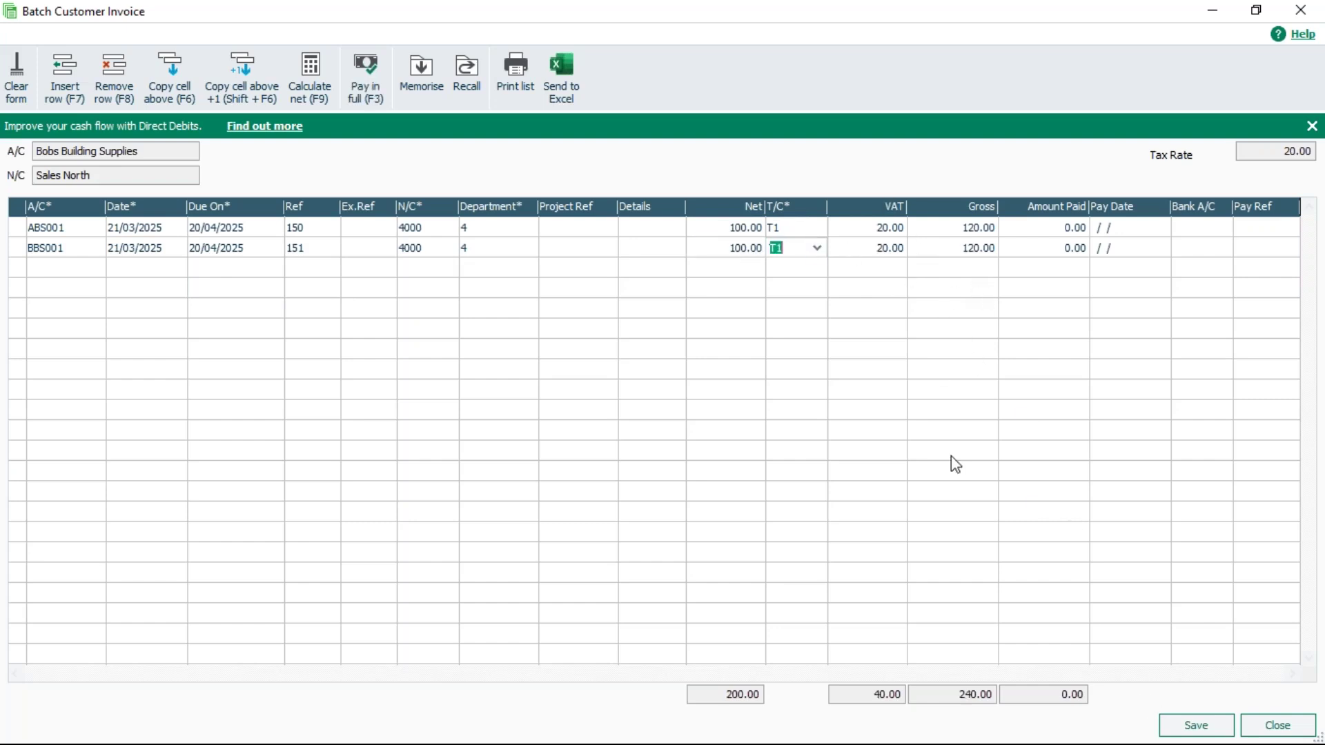
click(1192, 726)
click(1272, 728)
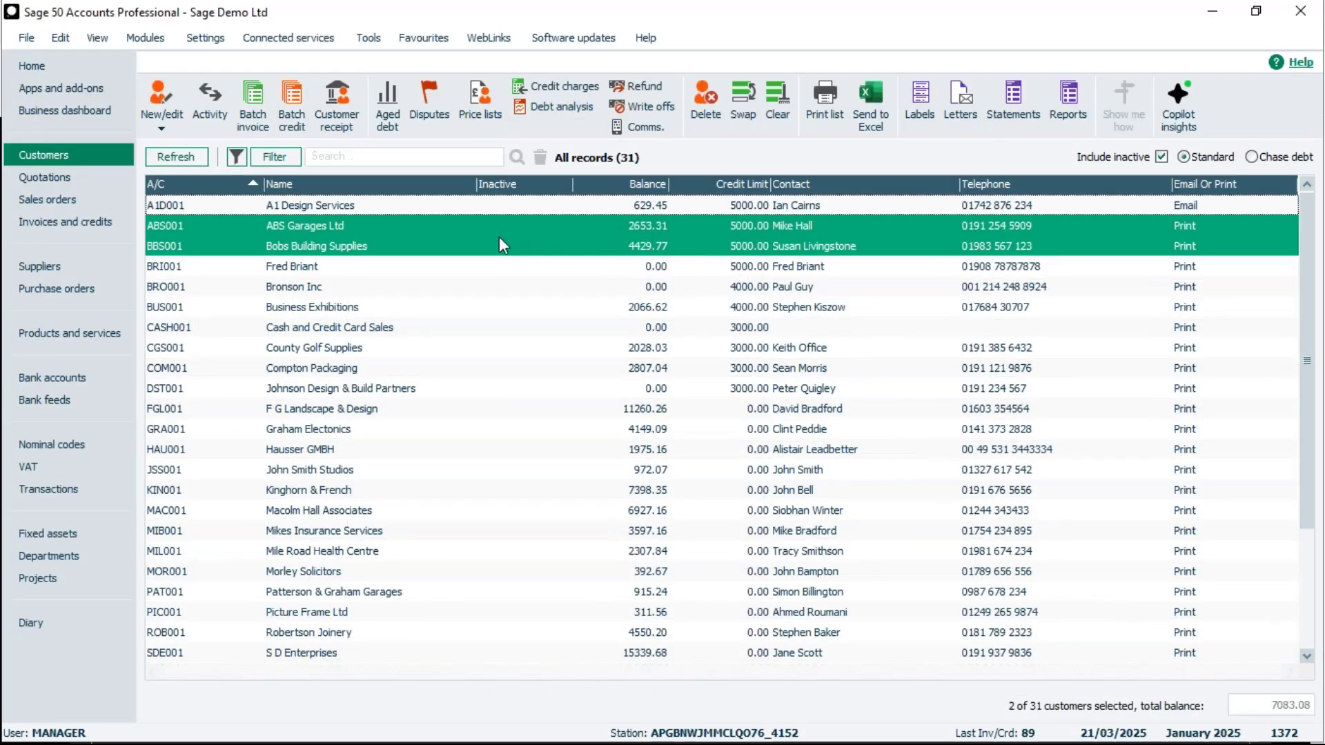
Open a customer receipt for ABS Garages Ltd and pay the invoice with reference 150 in full
click(313, 243)
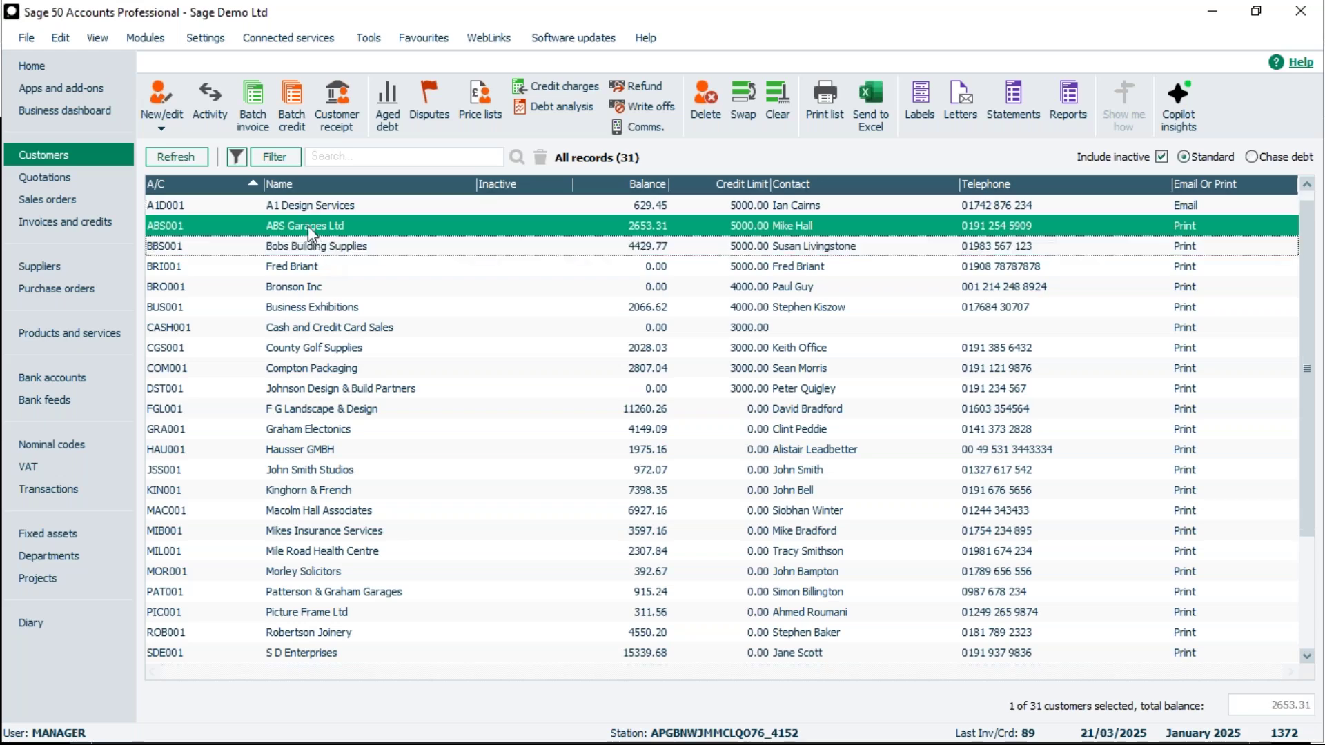
click(340, 112)
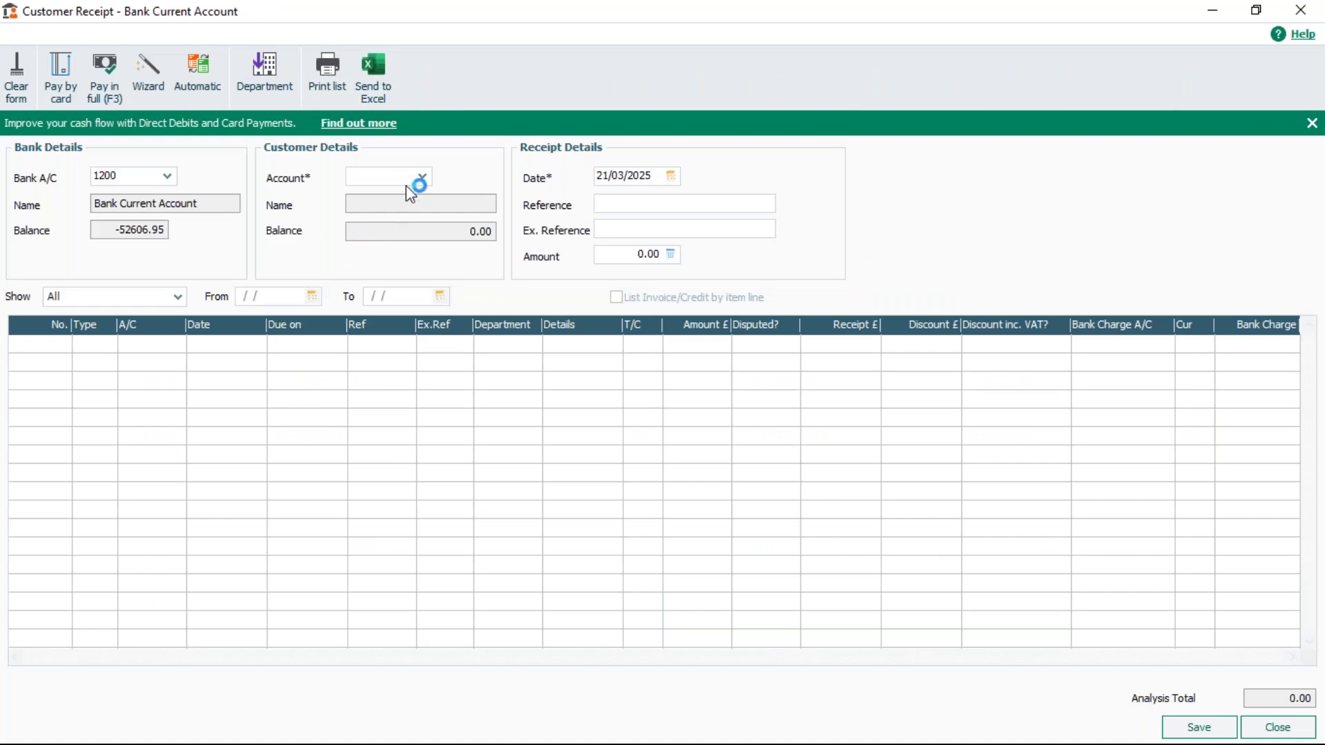
click(421, 177)
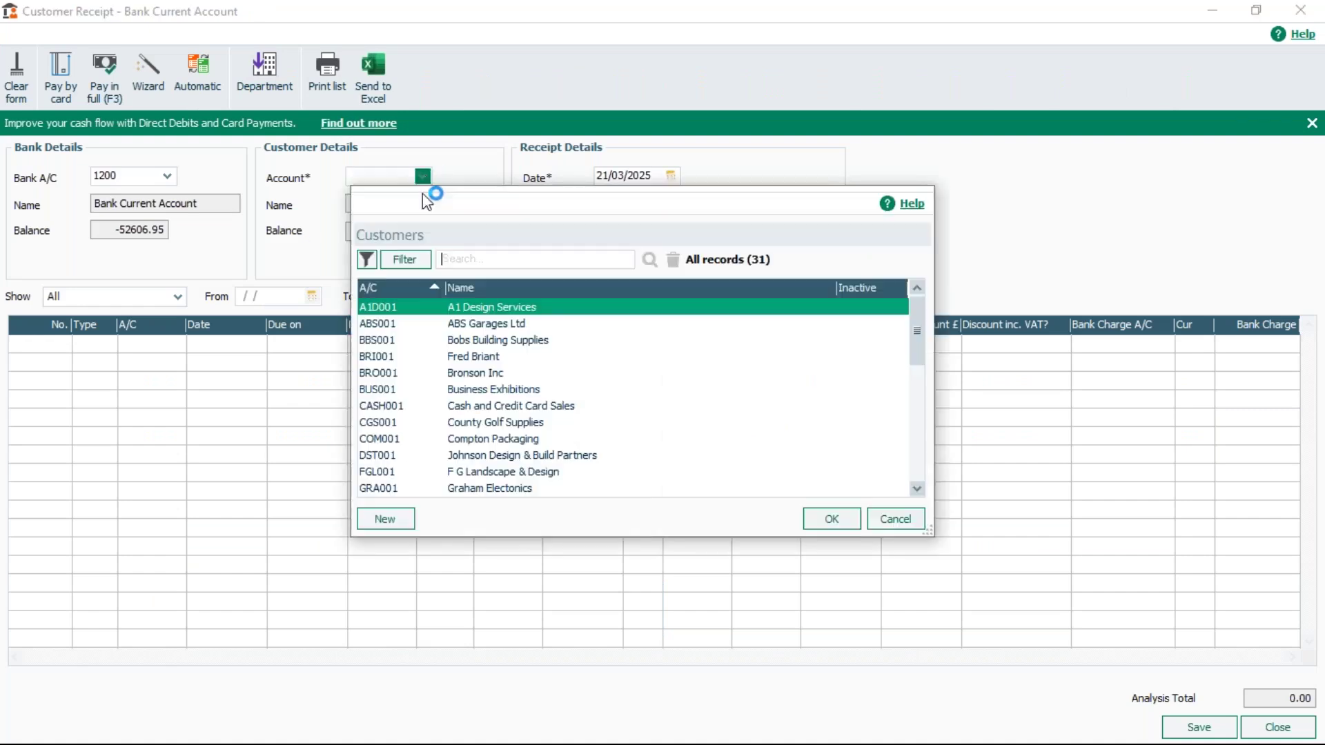
click(497, 323)
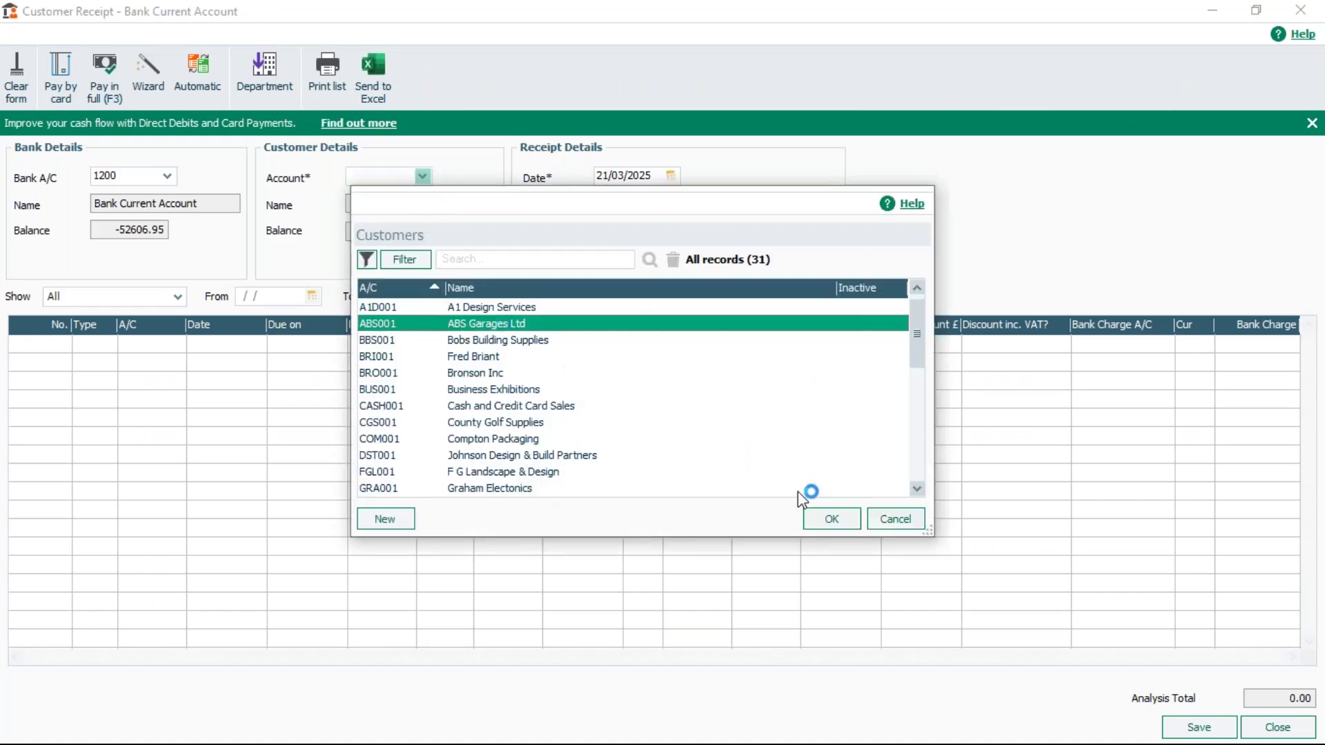
click(823, 519)
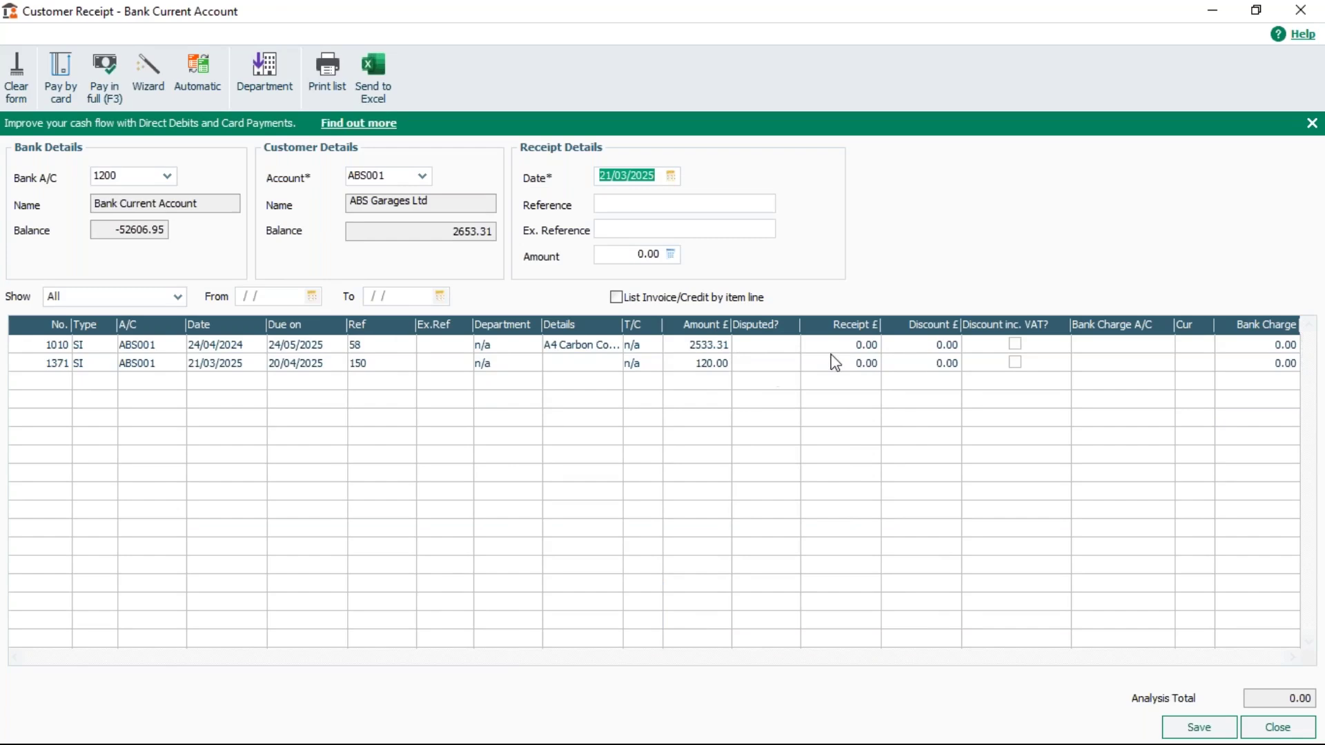
click(855, 363)
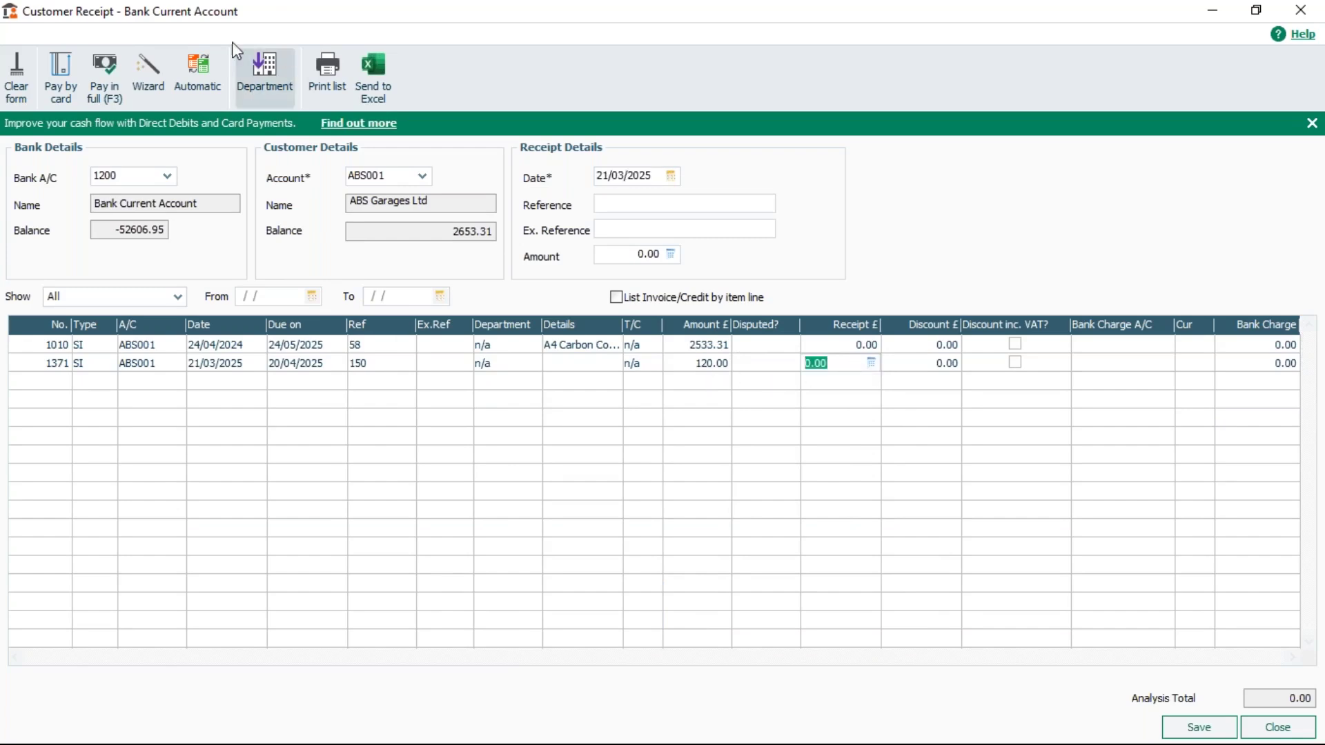
click(111, 57)
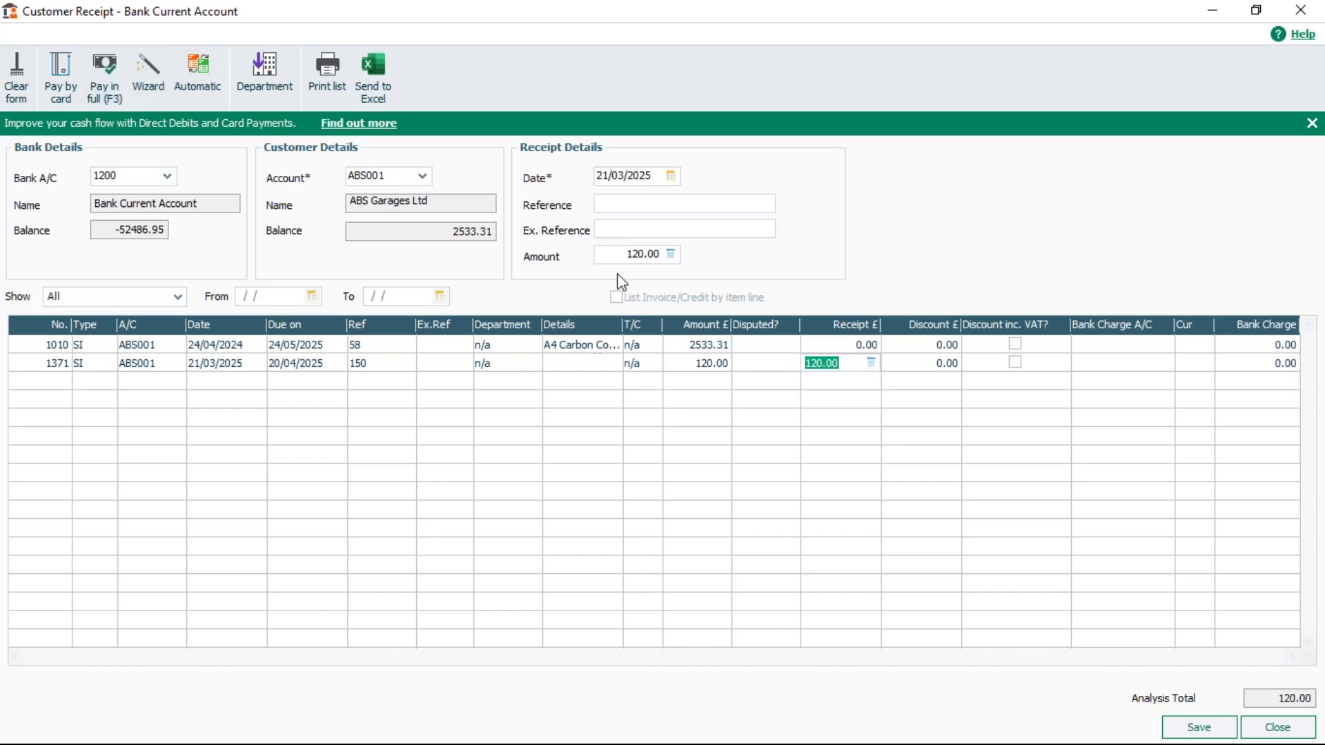
Give the receipt the reference MC, save it while clearing the promised payment, and close the receipt form
click(622, 210)
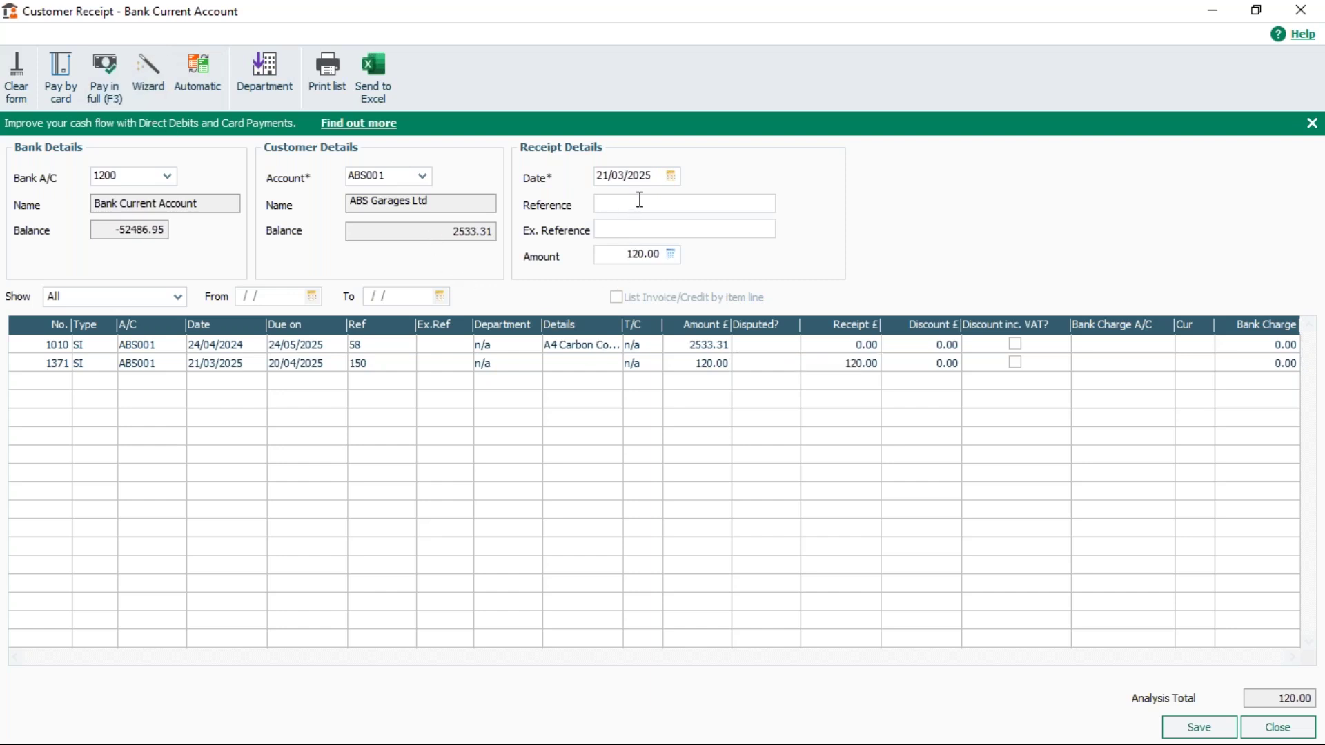
text(MC)
click(1198, 728)
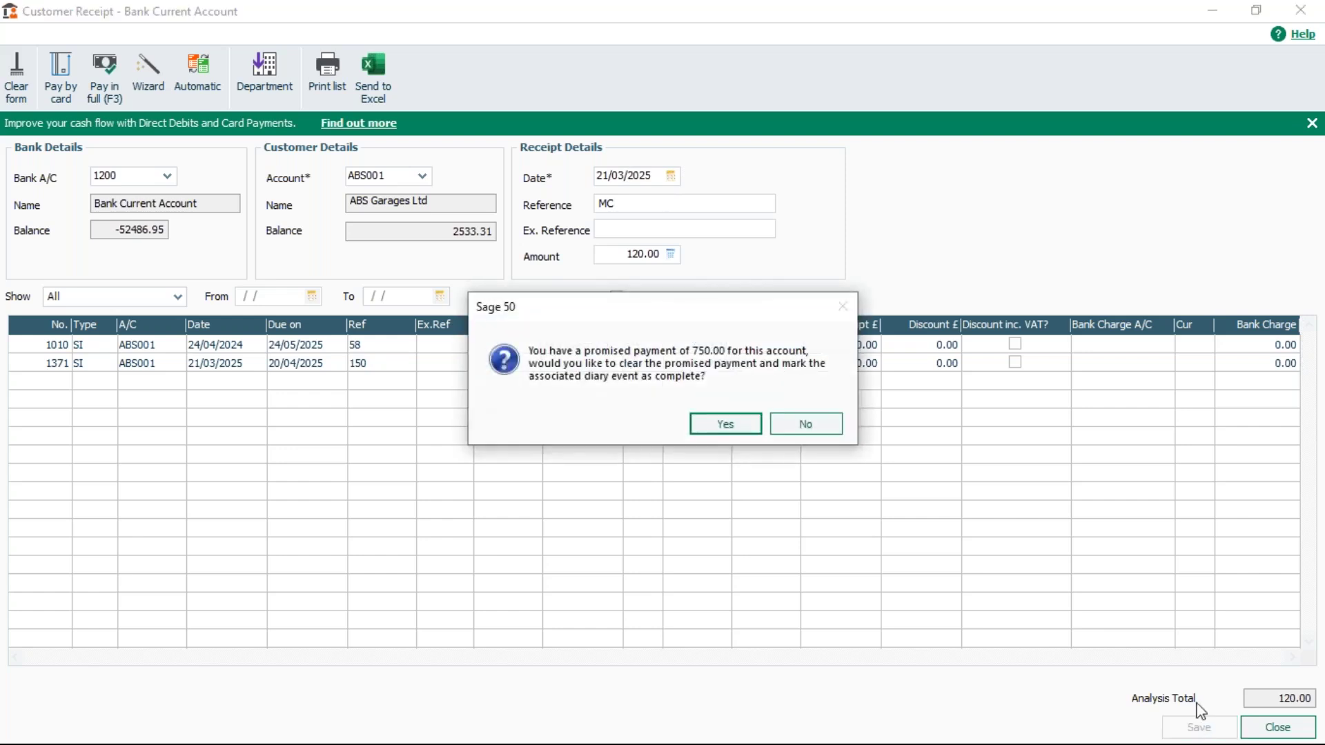
click(726, 433)
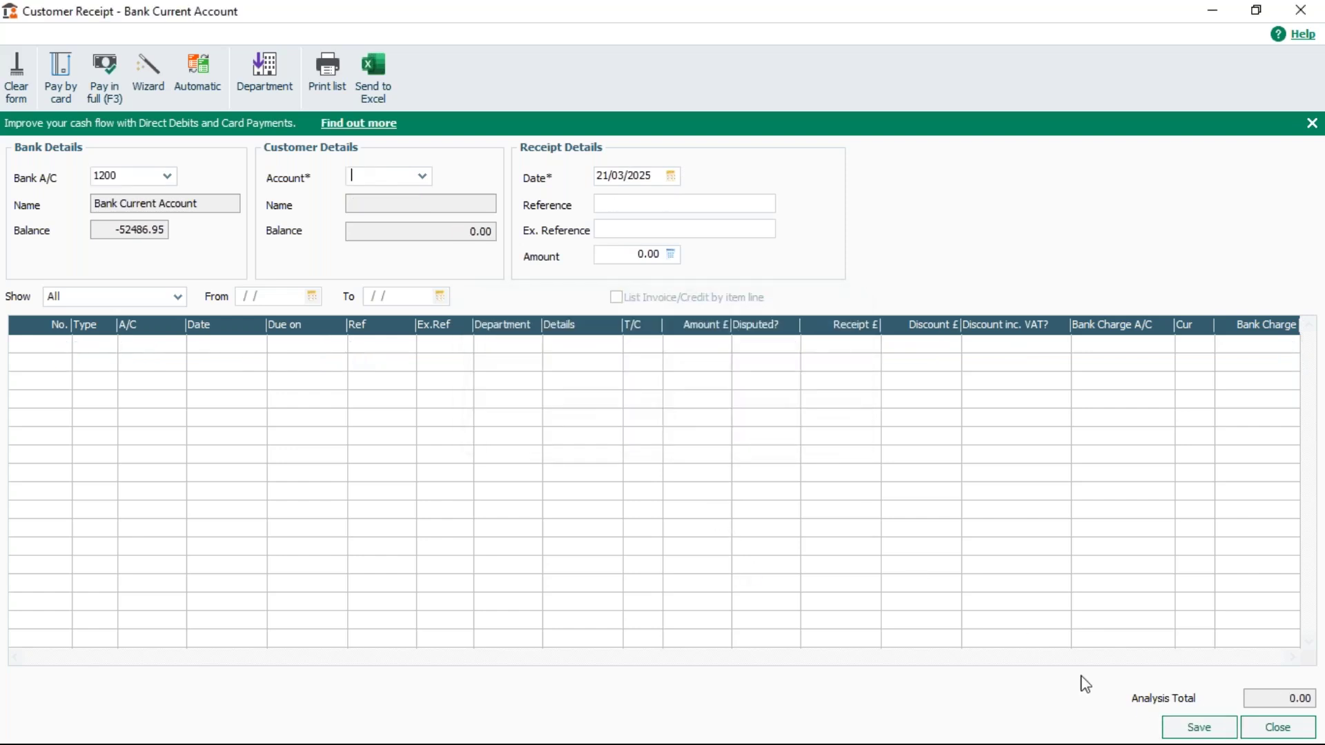
click(1289, 731)
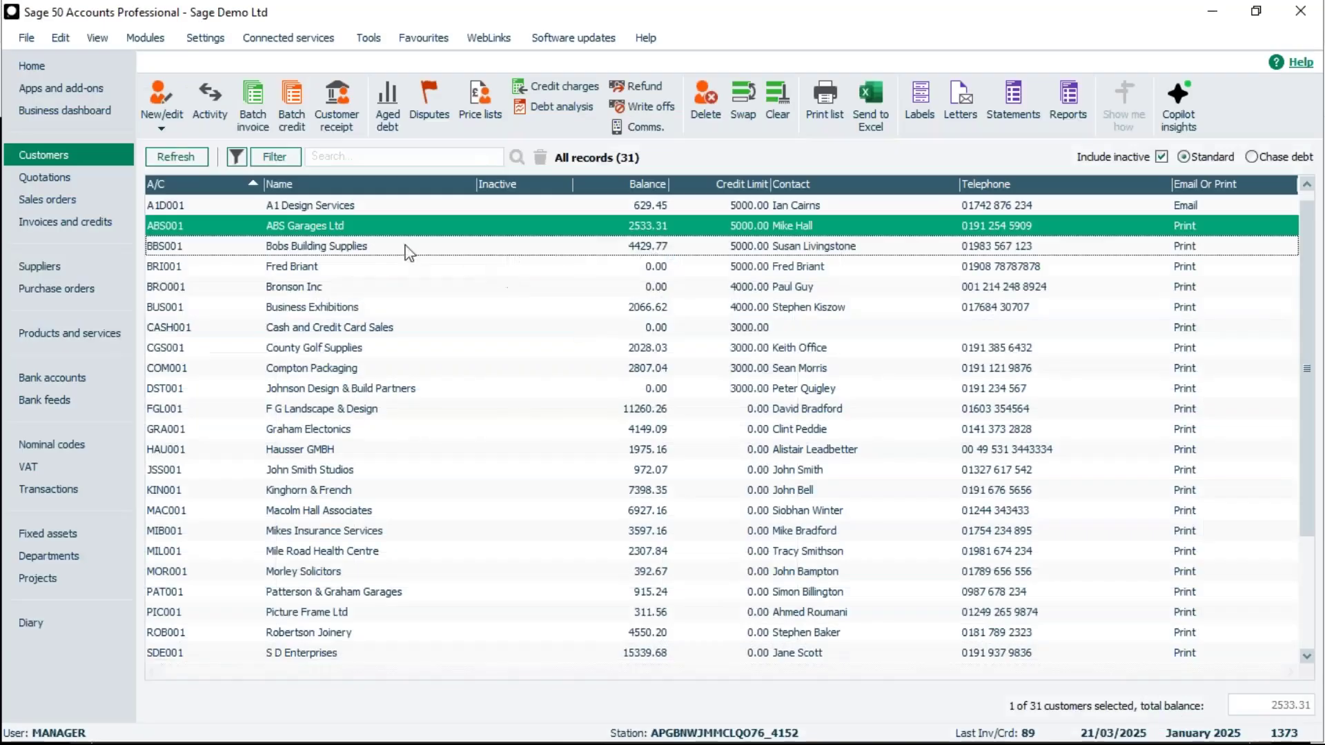
Start a customer receipt for Bobs Building Supplies and try to pay the invoice with reference 151 by card
click(361, 247)
click(340, 229)
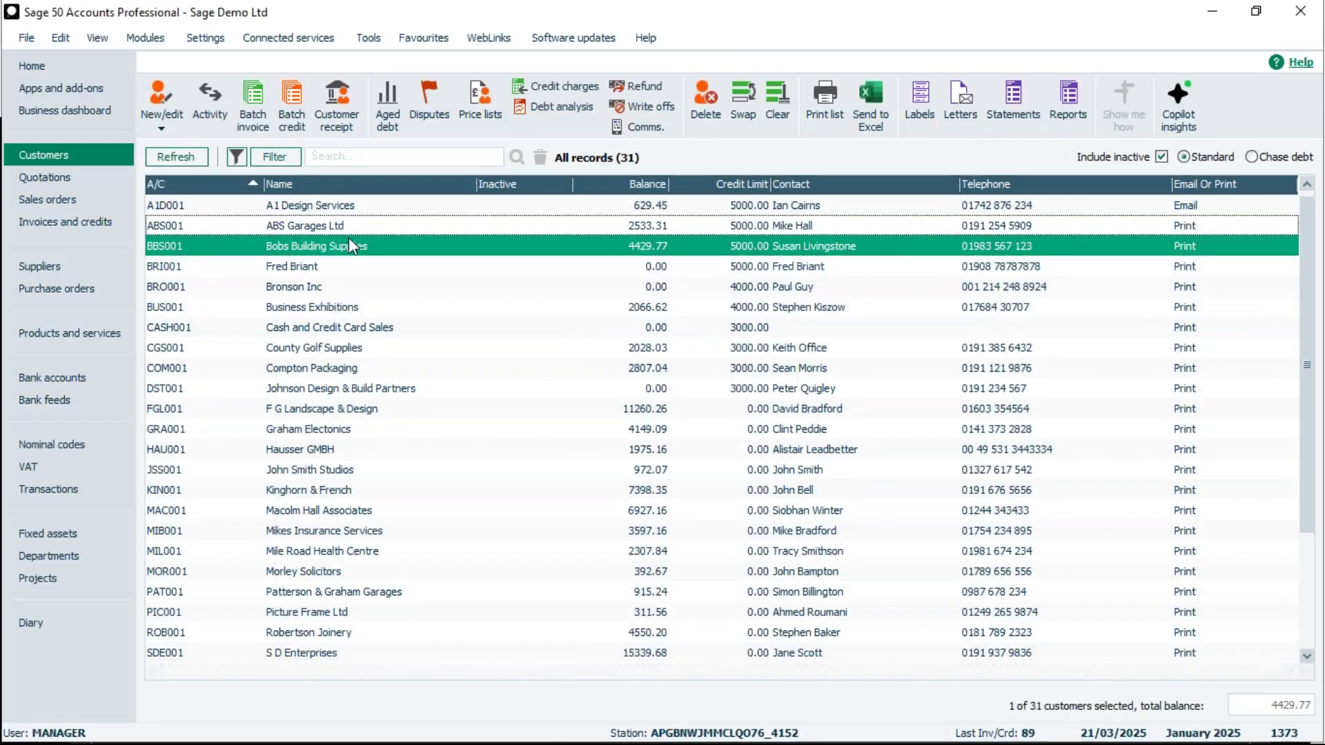
click(328, 101)
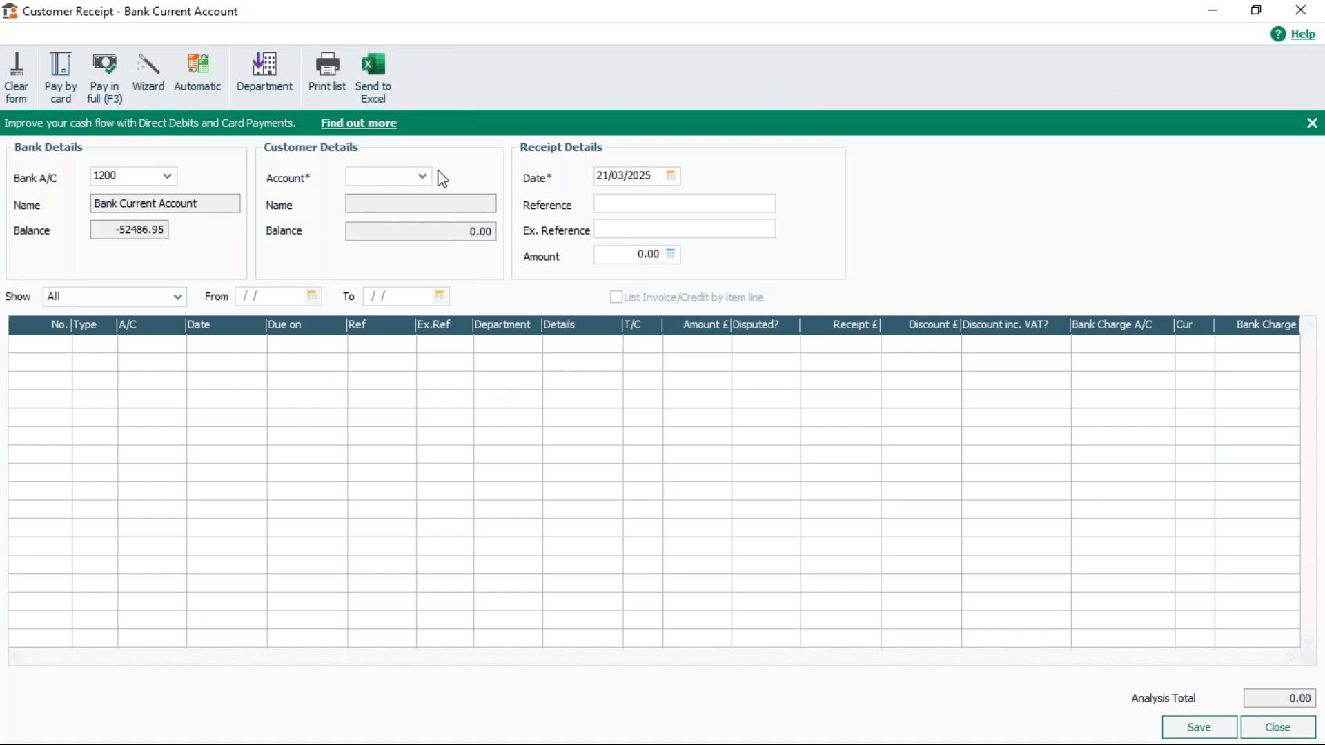
click(422, 177)
double_click(482, 341)
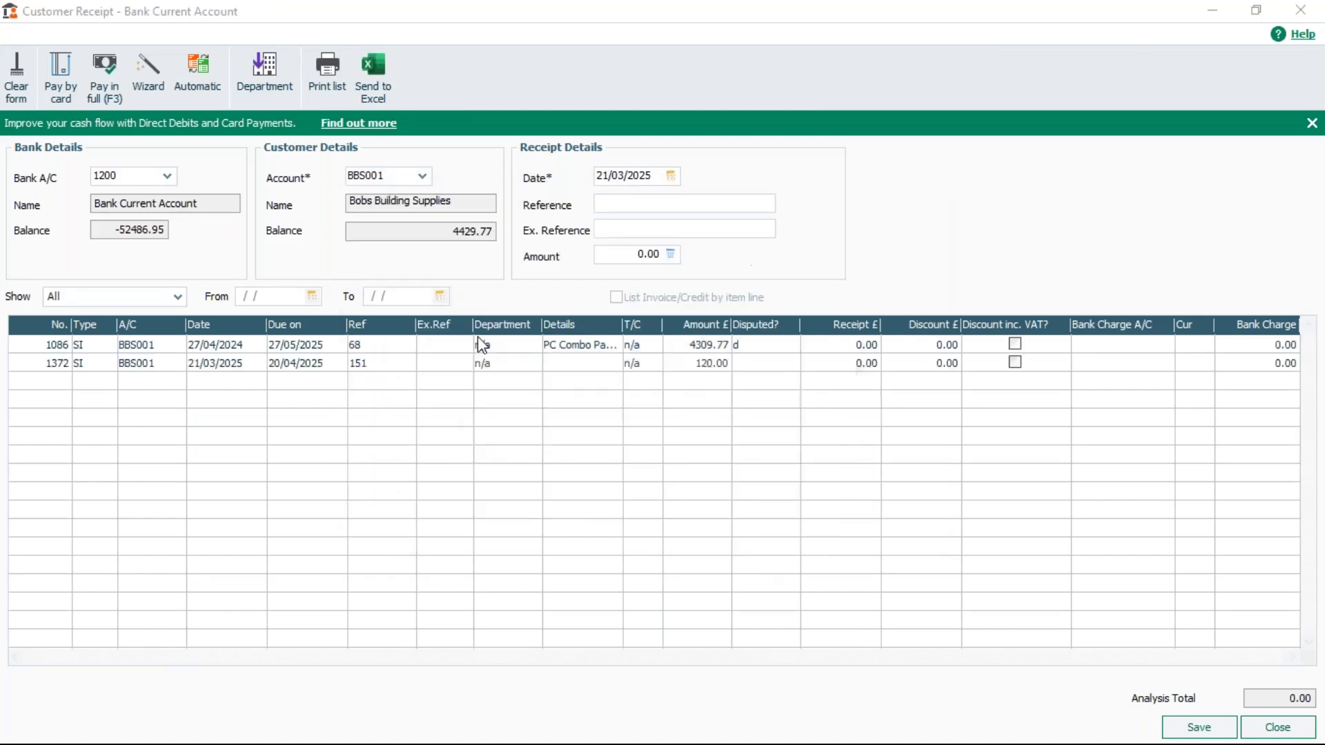
click(810, 422)
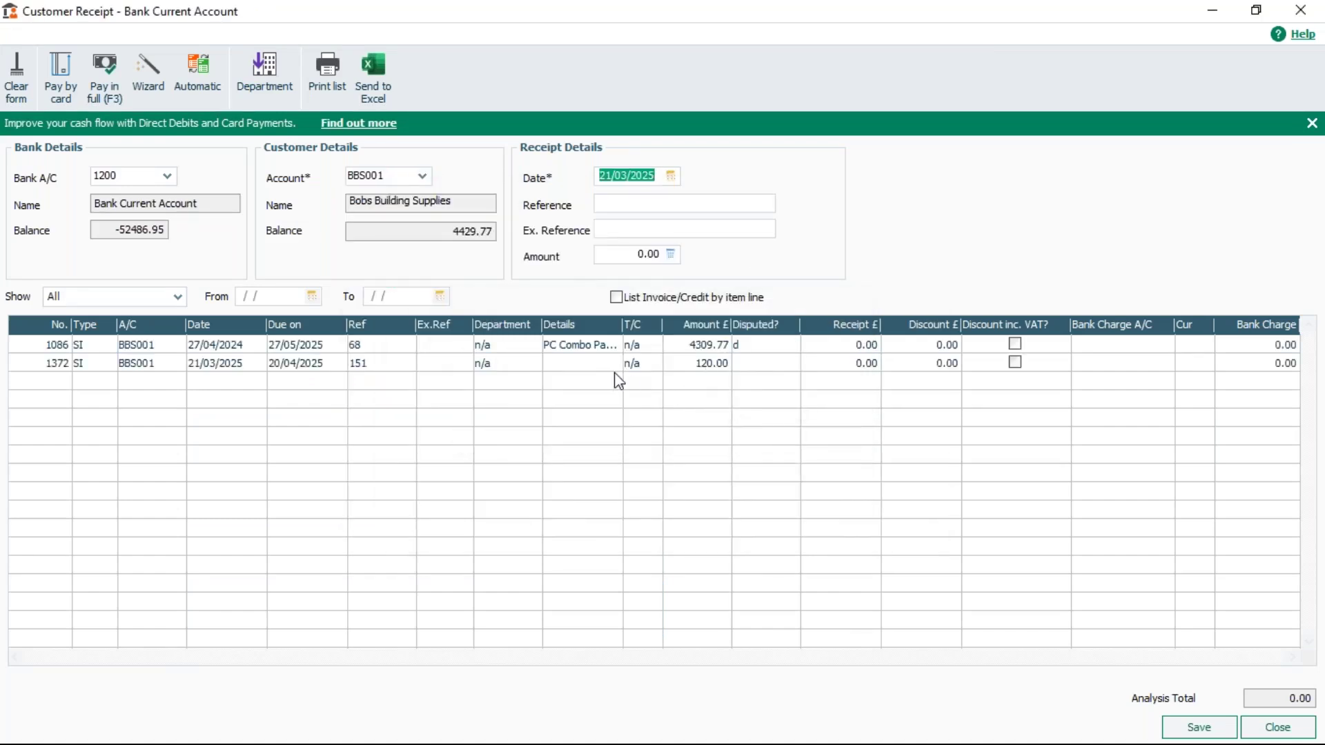
click(824, 370)
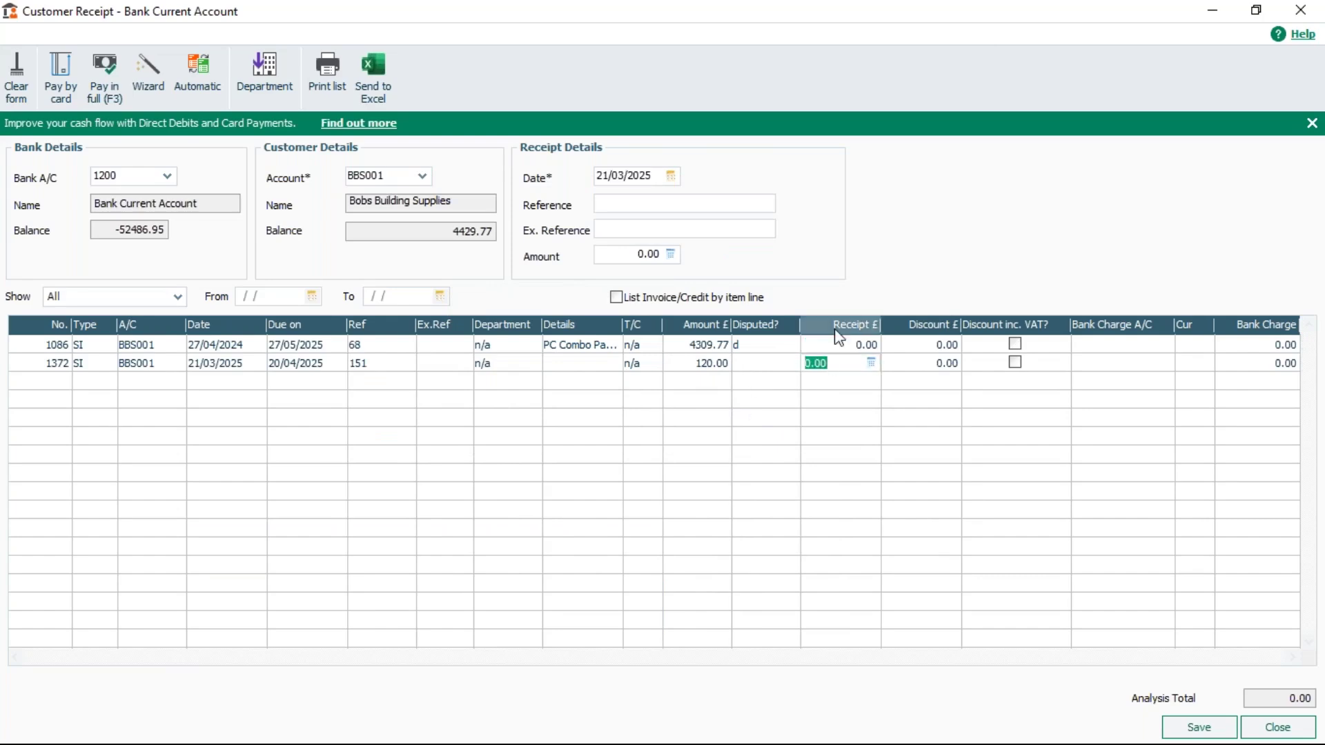
click(62, 60)
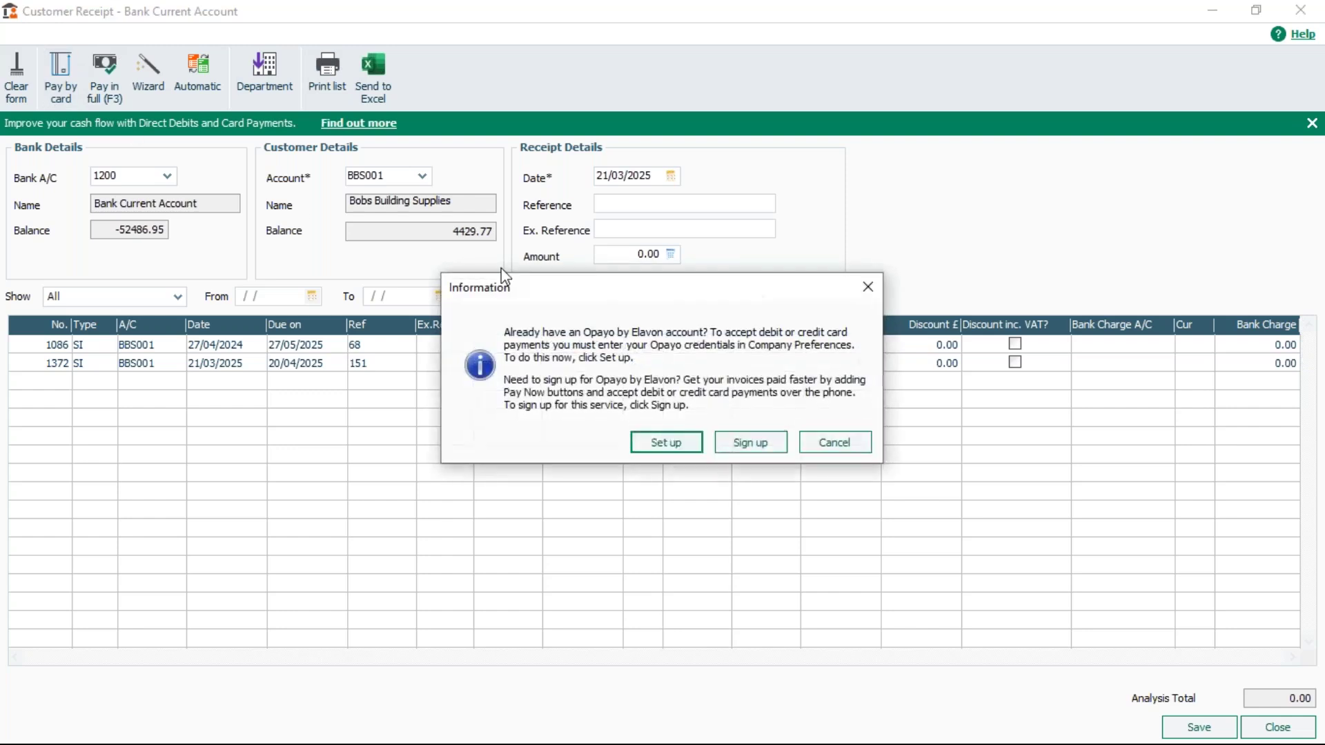
click(835, 443)
Try to save the receipt with the reference MC, close the form, and check the activity of Bobs Building Supplies
click(614, 201)
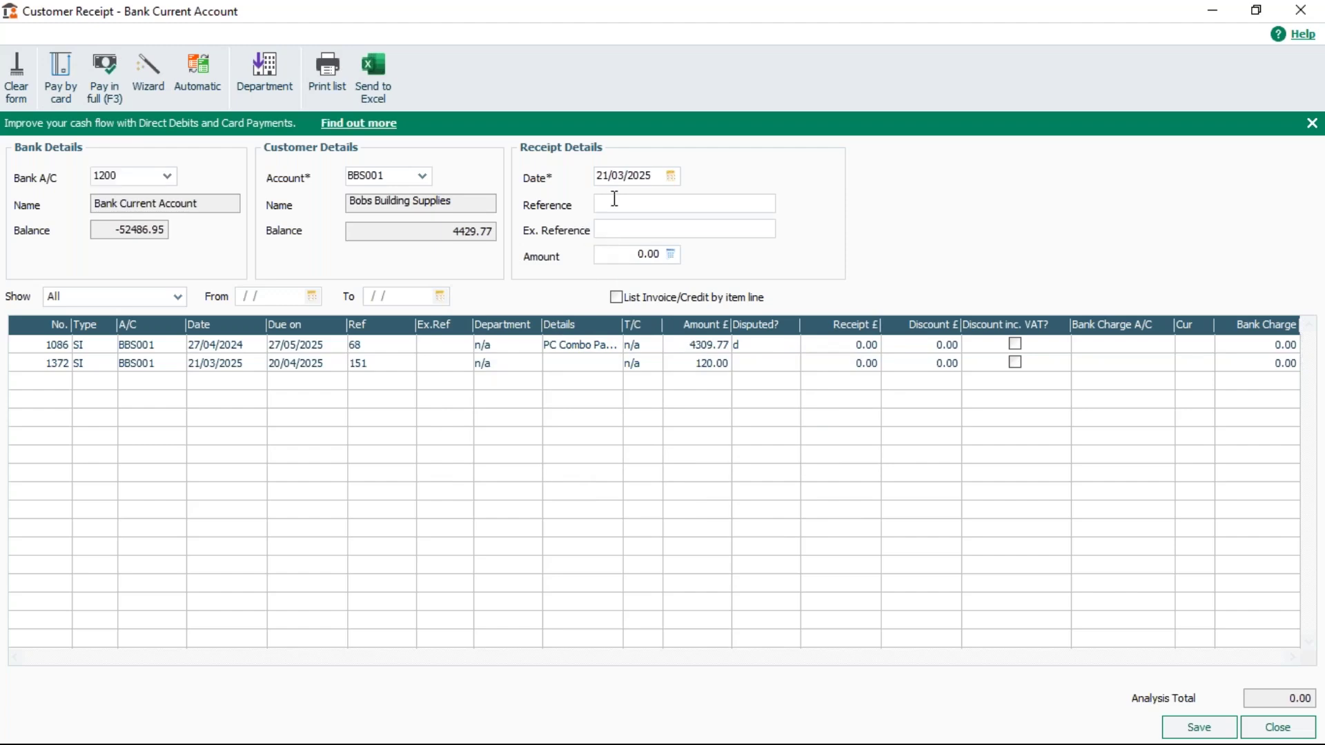
text(MC)
click(1197, 731)
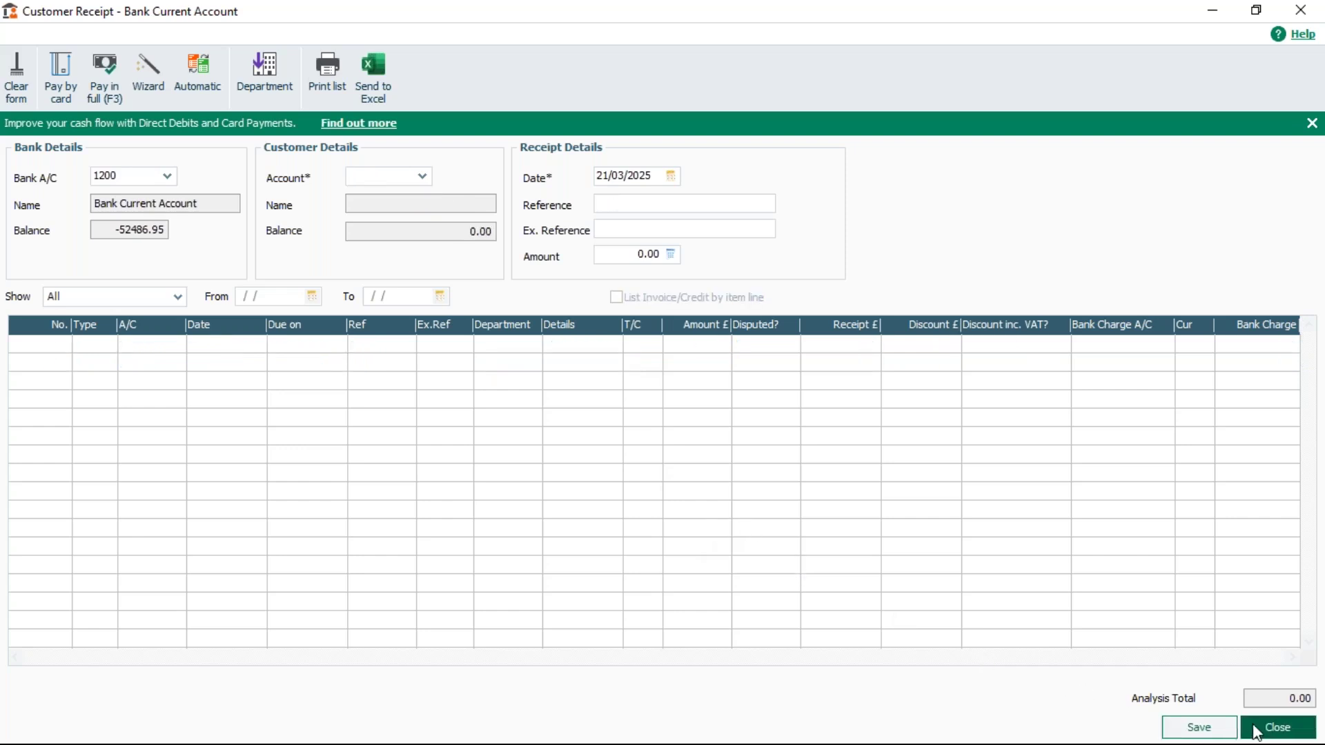
click(1277, 727)
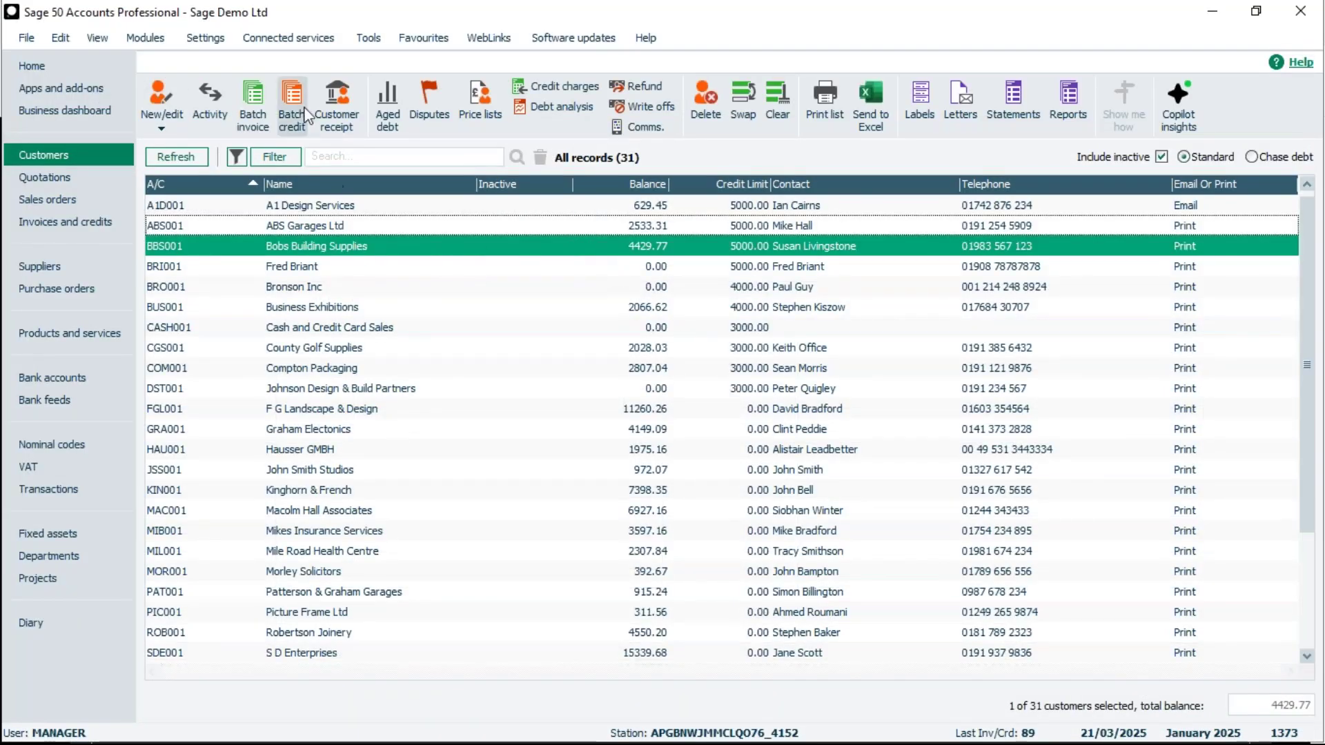
click(225, 91)
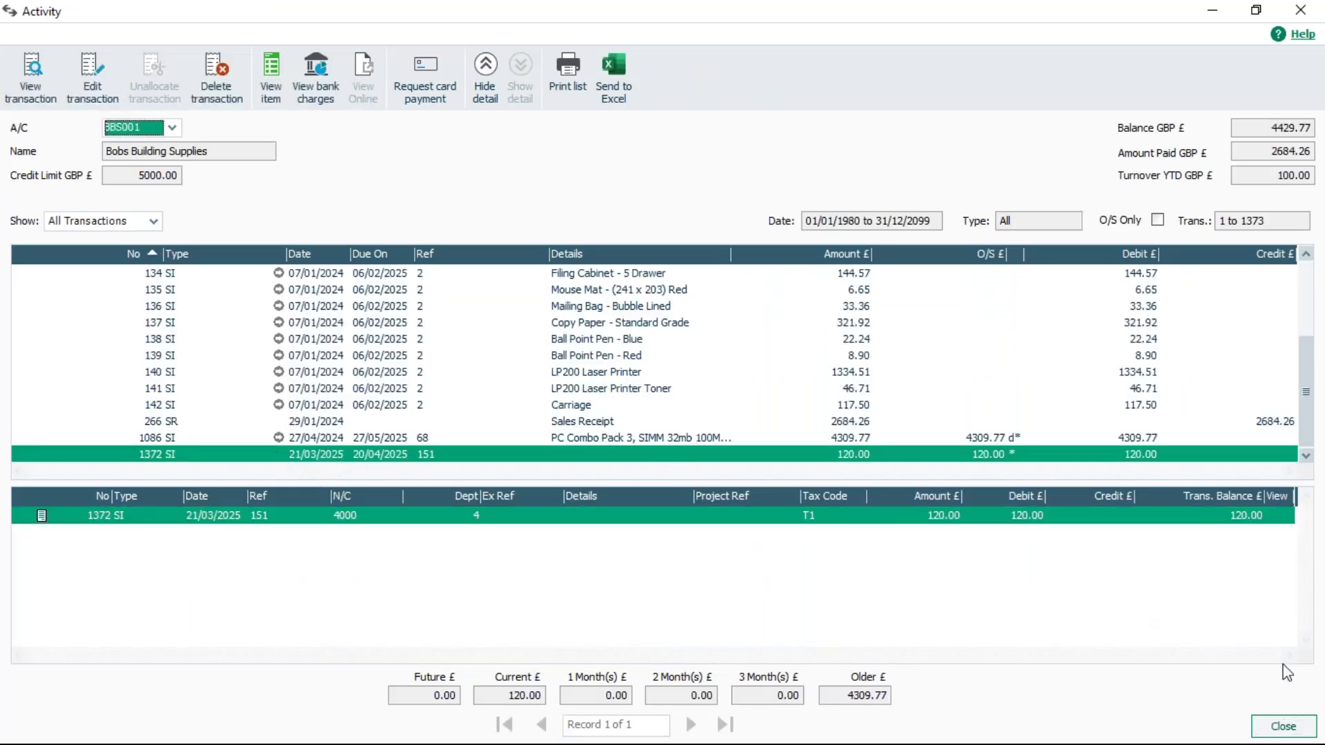
click(1284, 727)
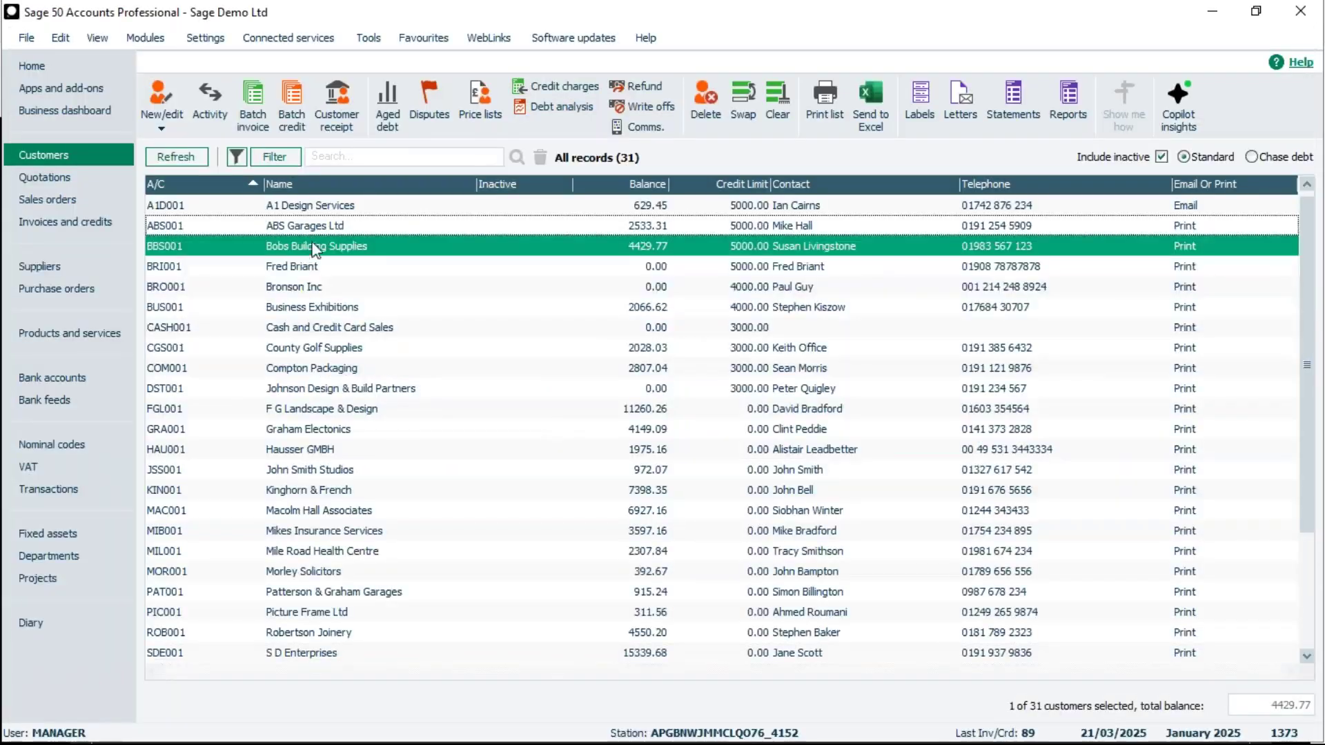
Open a customer receipt for Bobs Building Supplies and pay the invoice with reference 151 in full
click(337, 107)
click(422, 177)
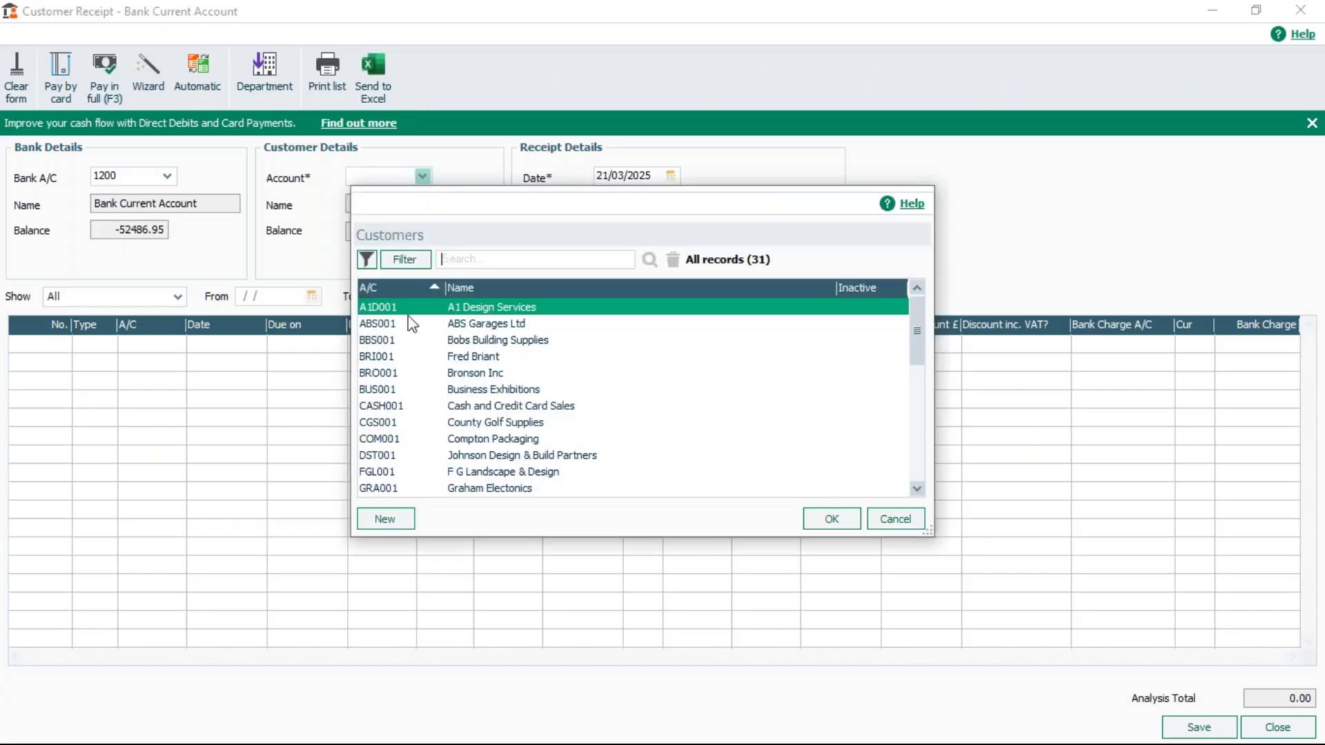
double_click(447, 339)
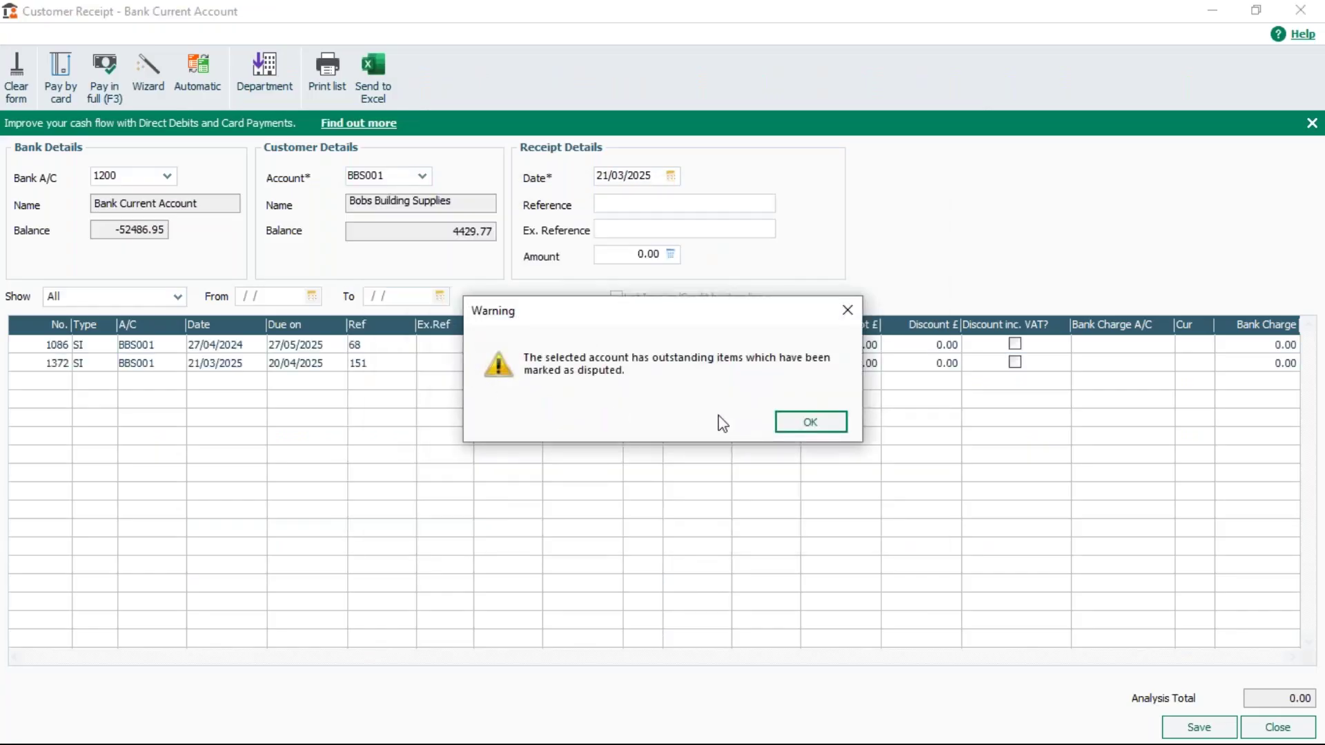
click(805, 426)
click(827, 363)
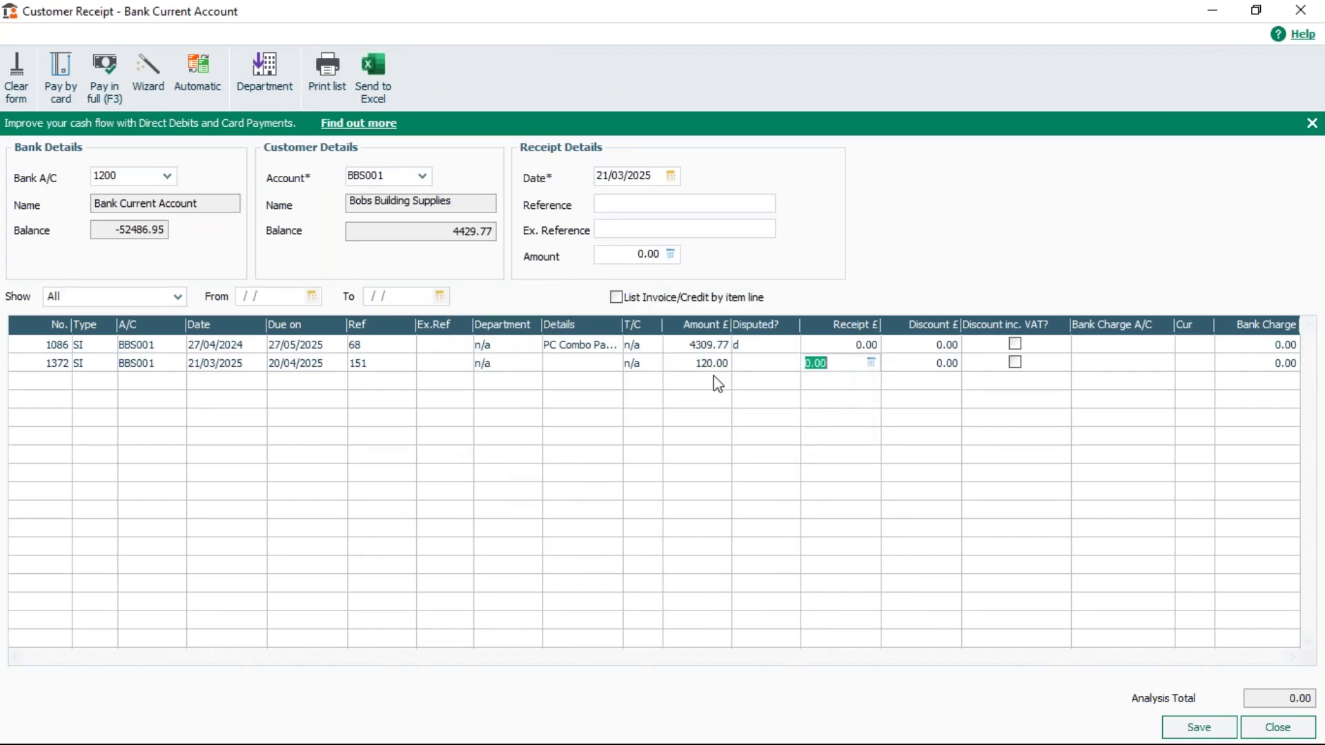
click(108, 76)
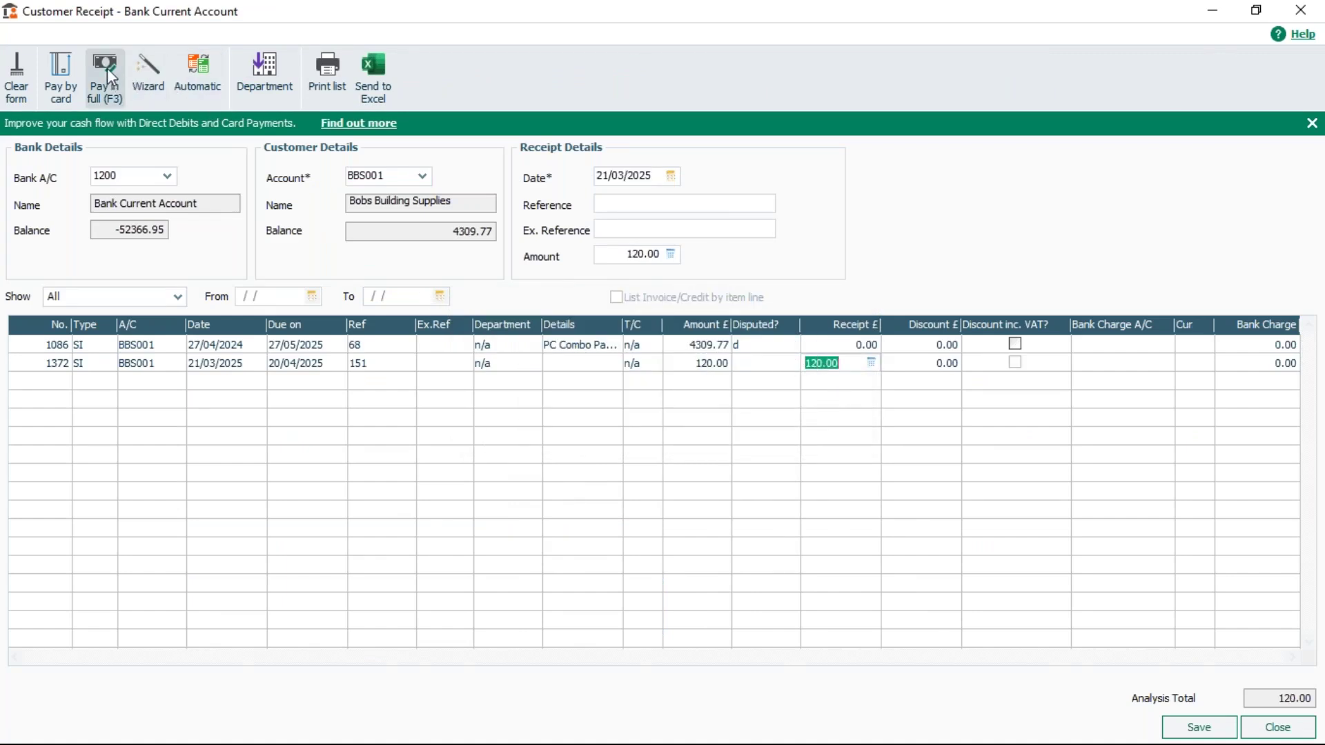
Give the Bobs Building Supplies receipt the reference MC, save it while clearing the promised payment, and close the form
click(618, 205)
text(MC)
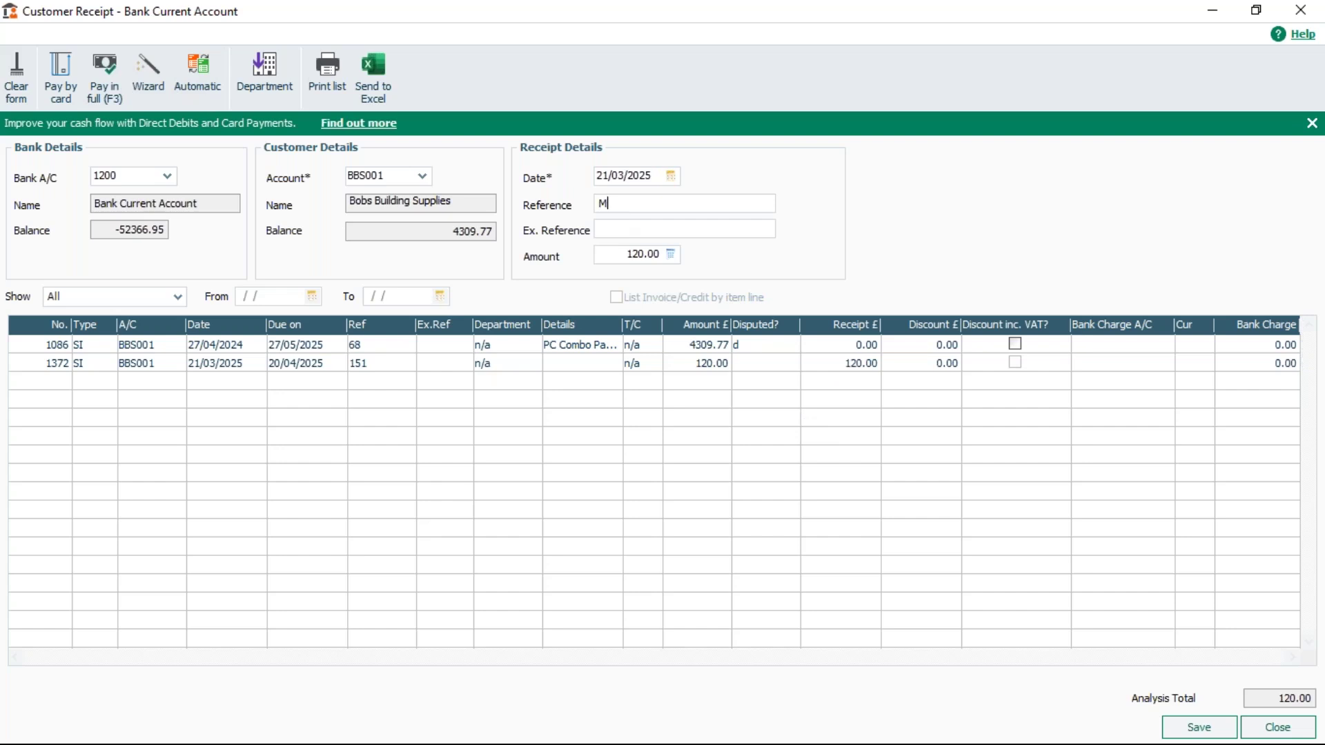
click(1200, 731)
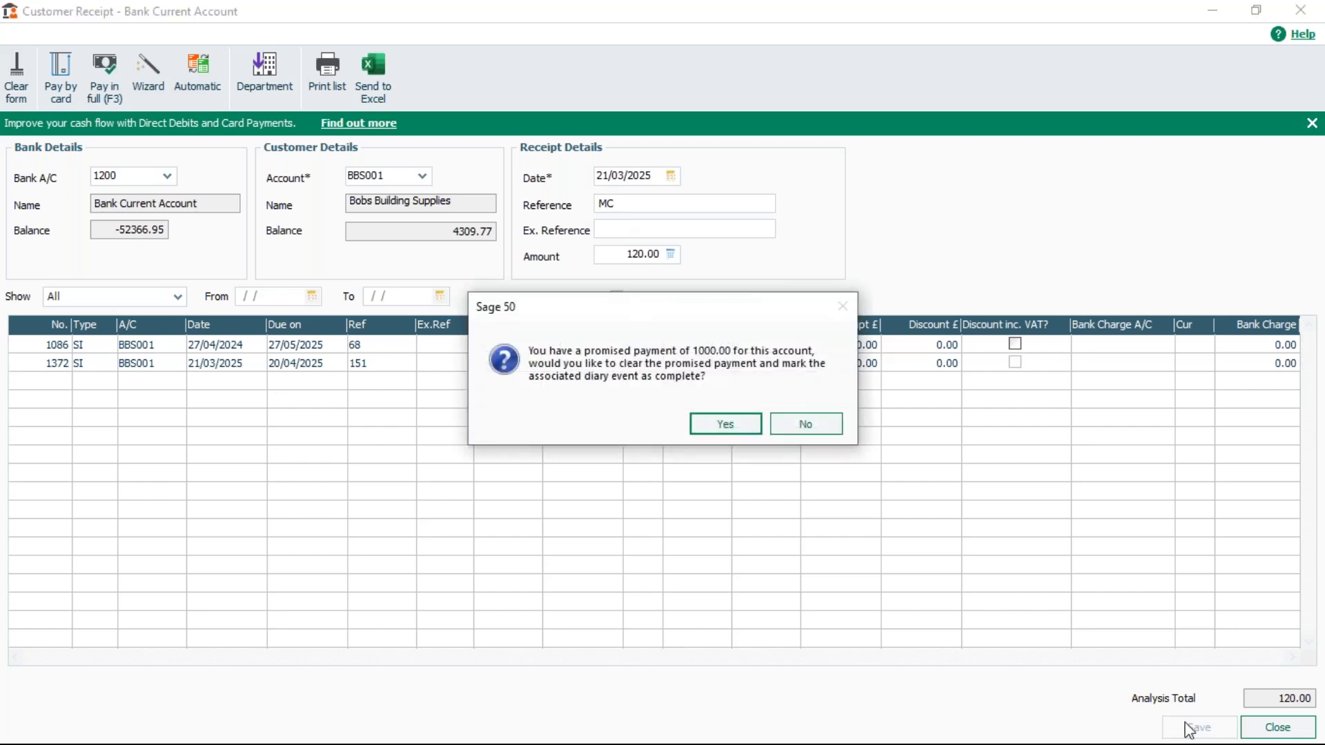
click(730, 427)
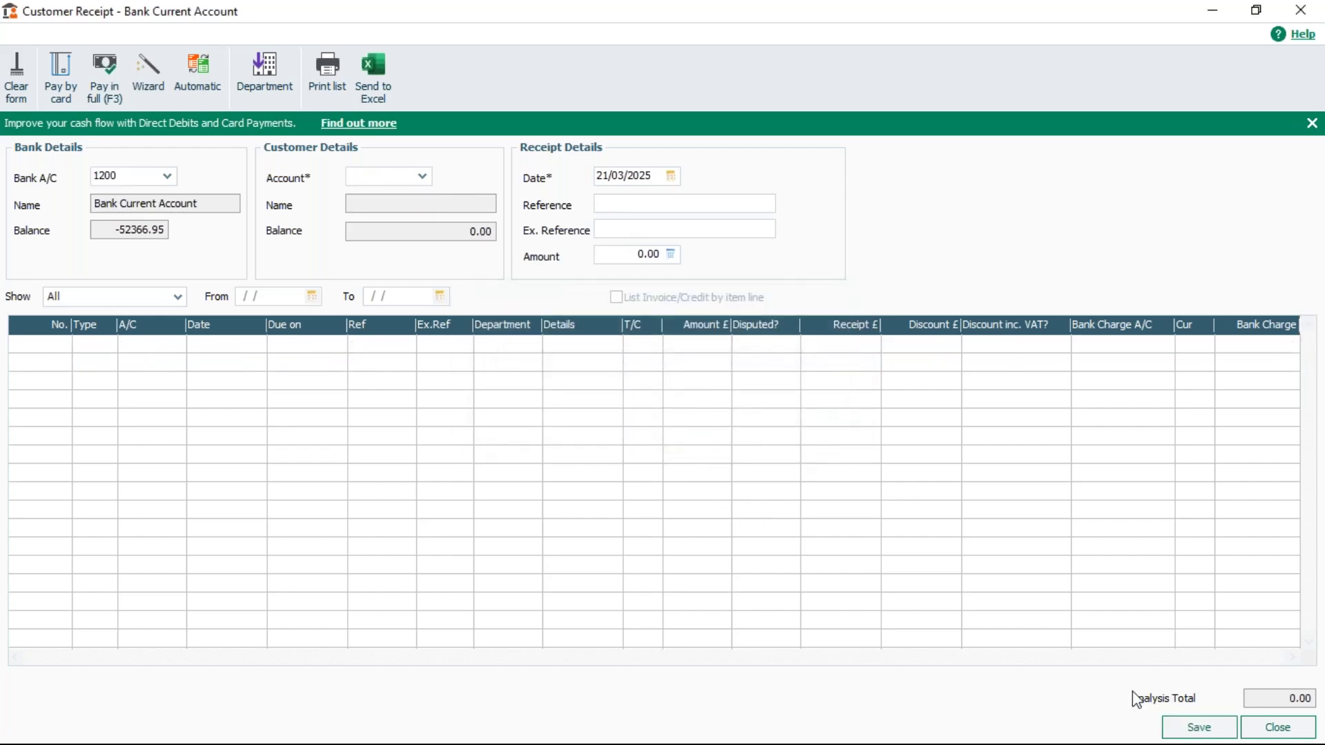
click(1278, 728)
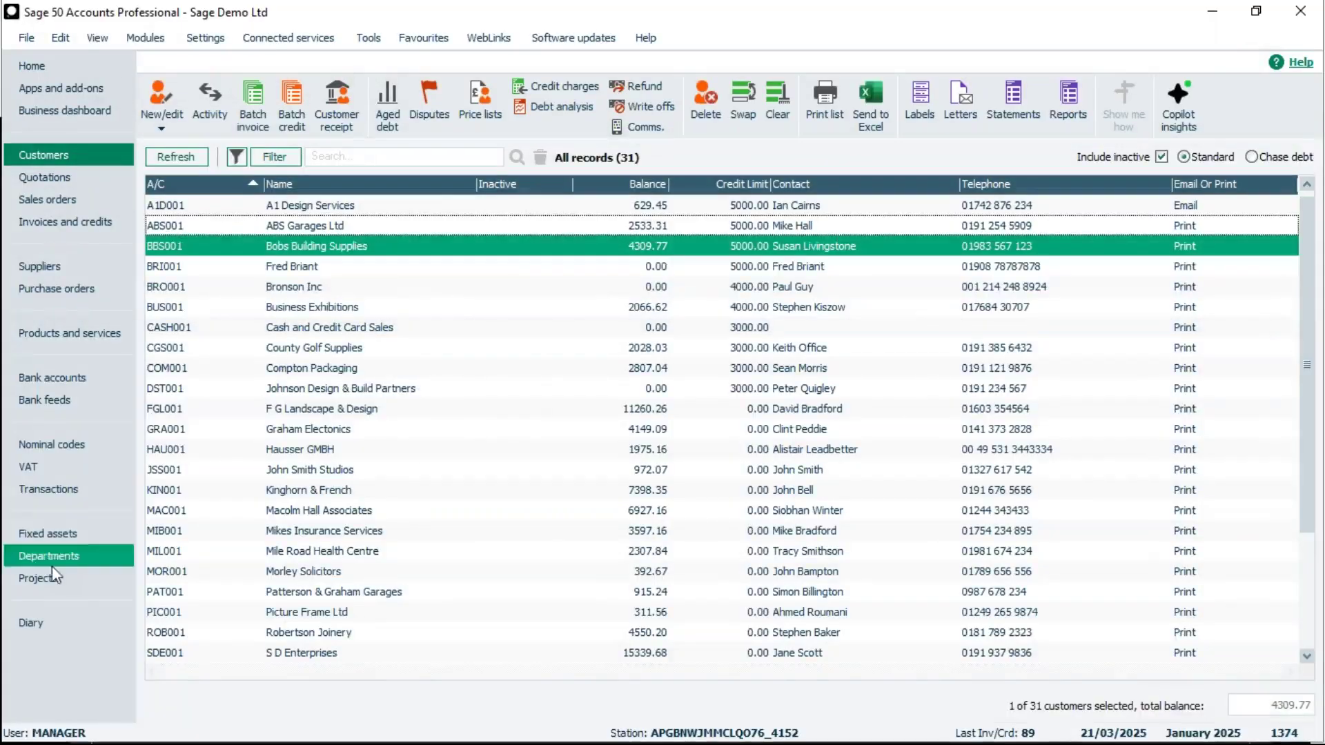
Examine the two MC receipts in the transaction list and among the unmatched items of the Bank Current Account reconciliation
click(73, 487)
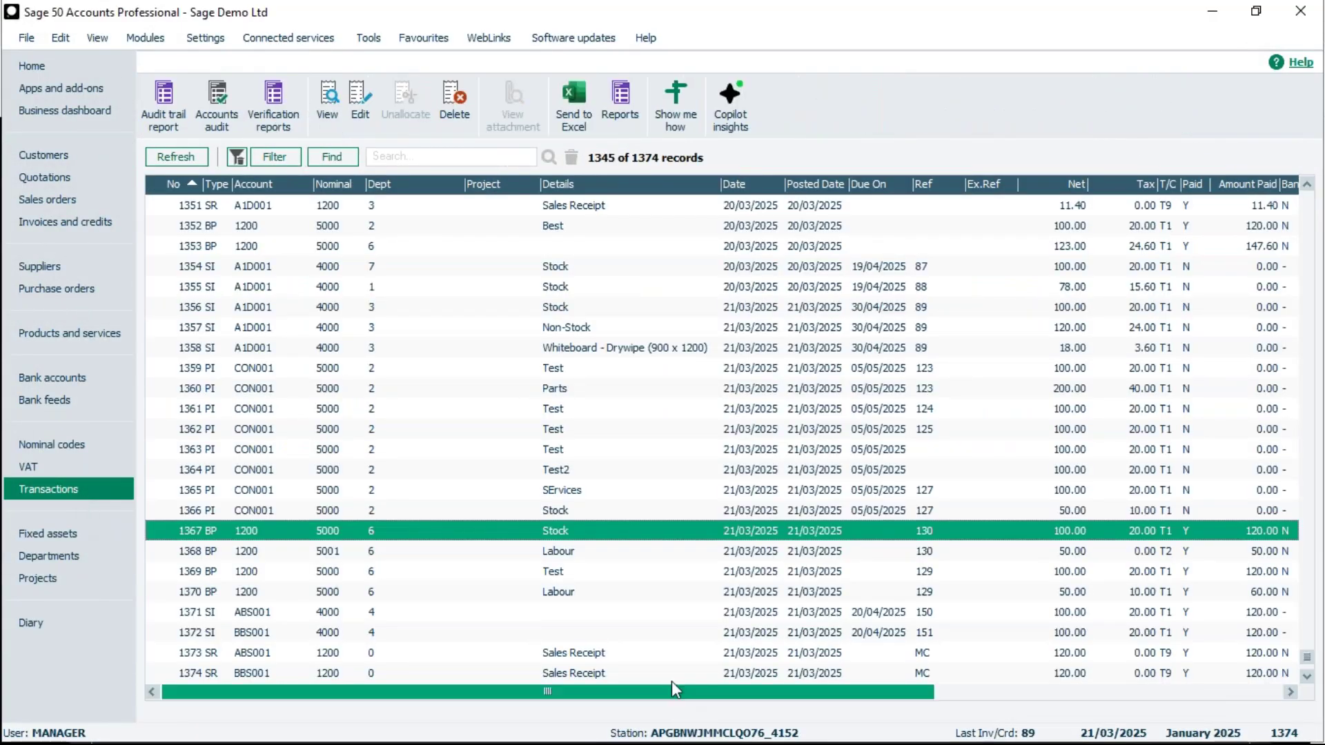
click(589, 654)
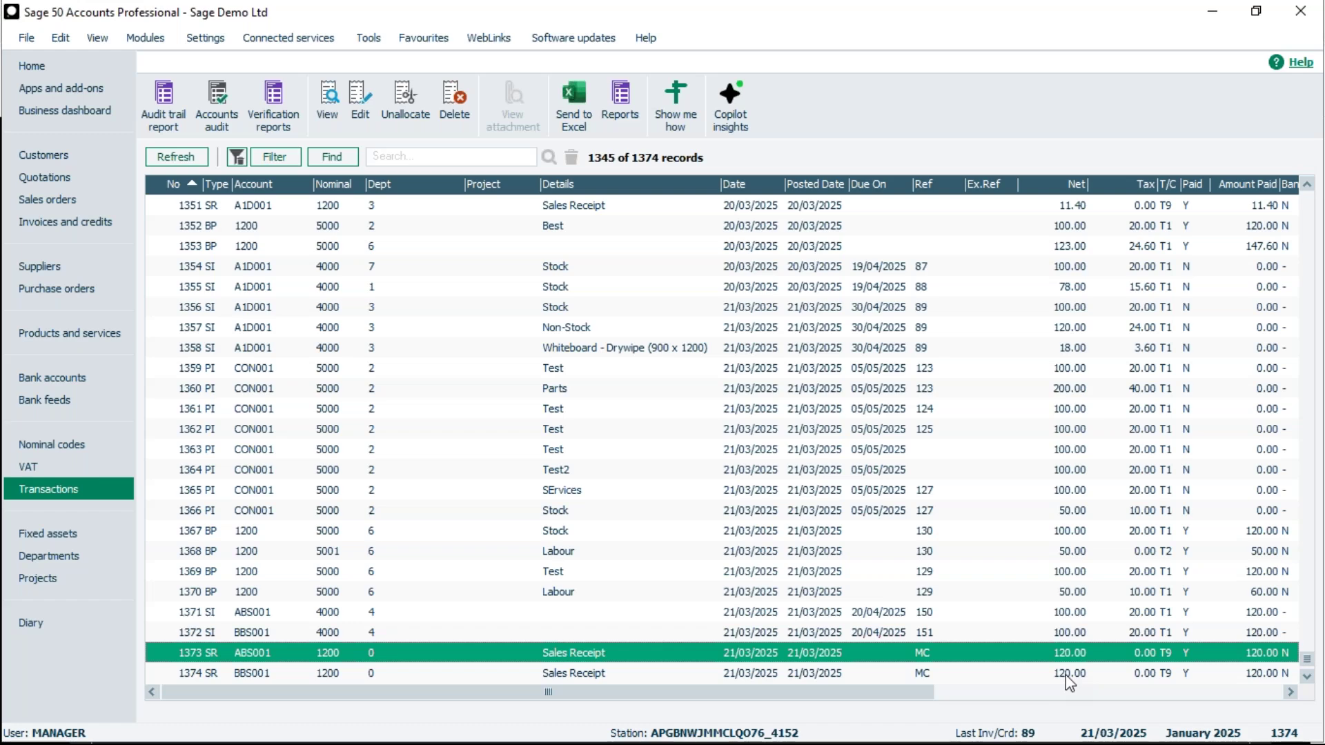
click(43, 386)
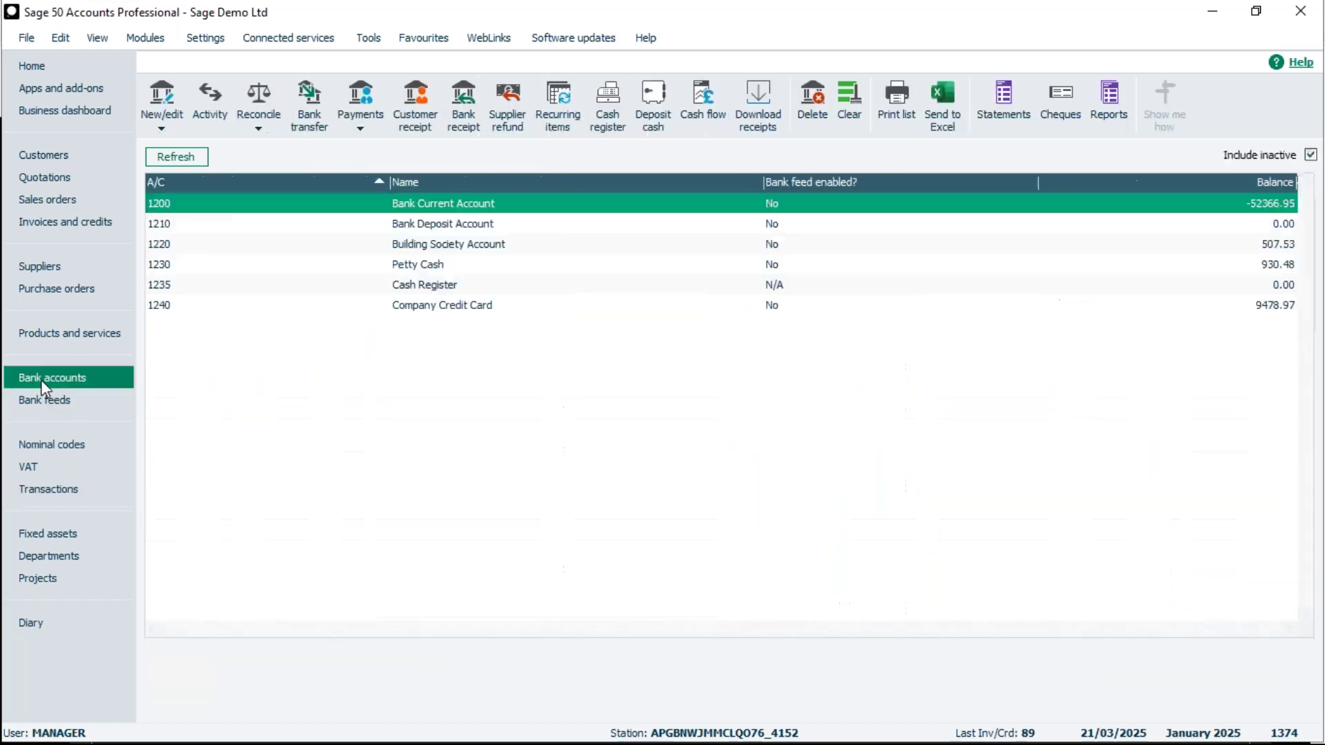
click(259, 100)
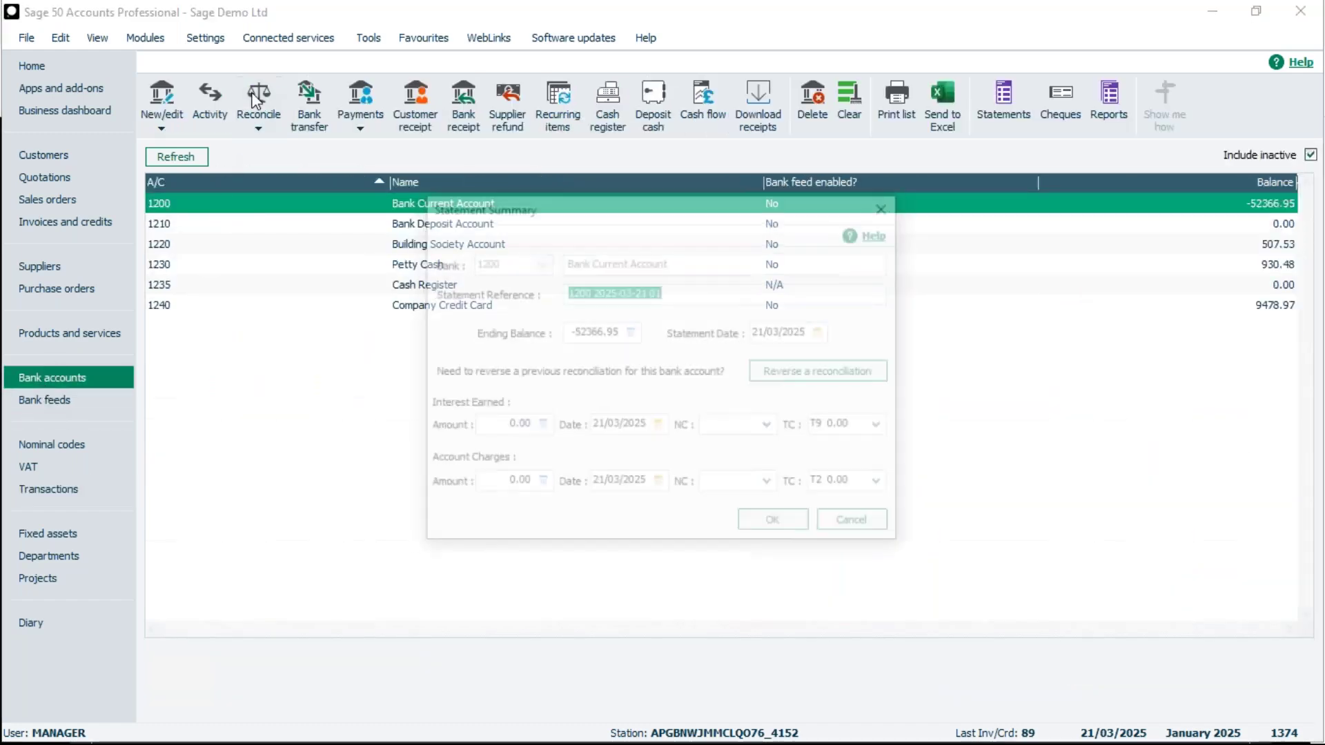
click(776, 525)
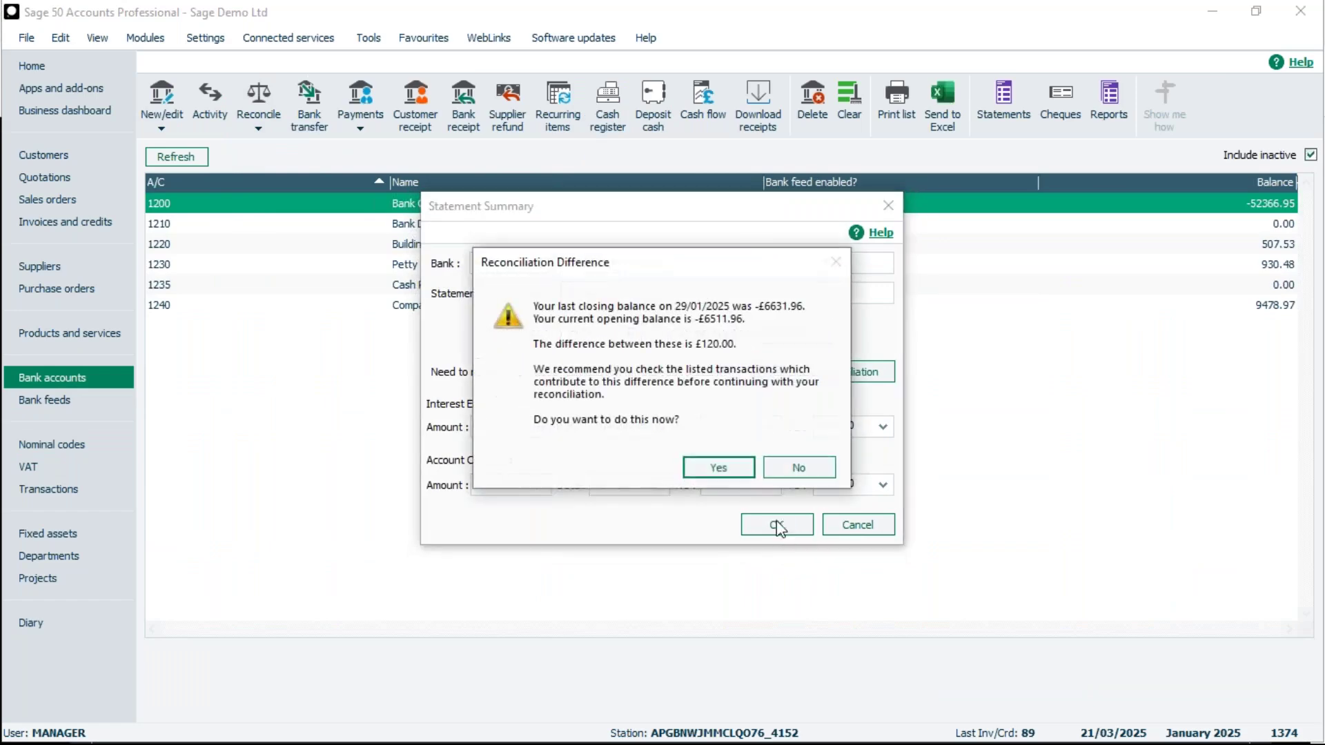
click(719, 468)
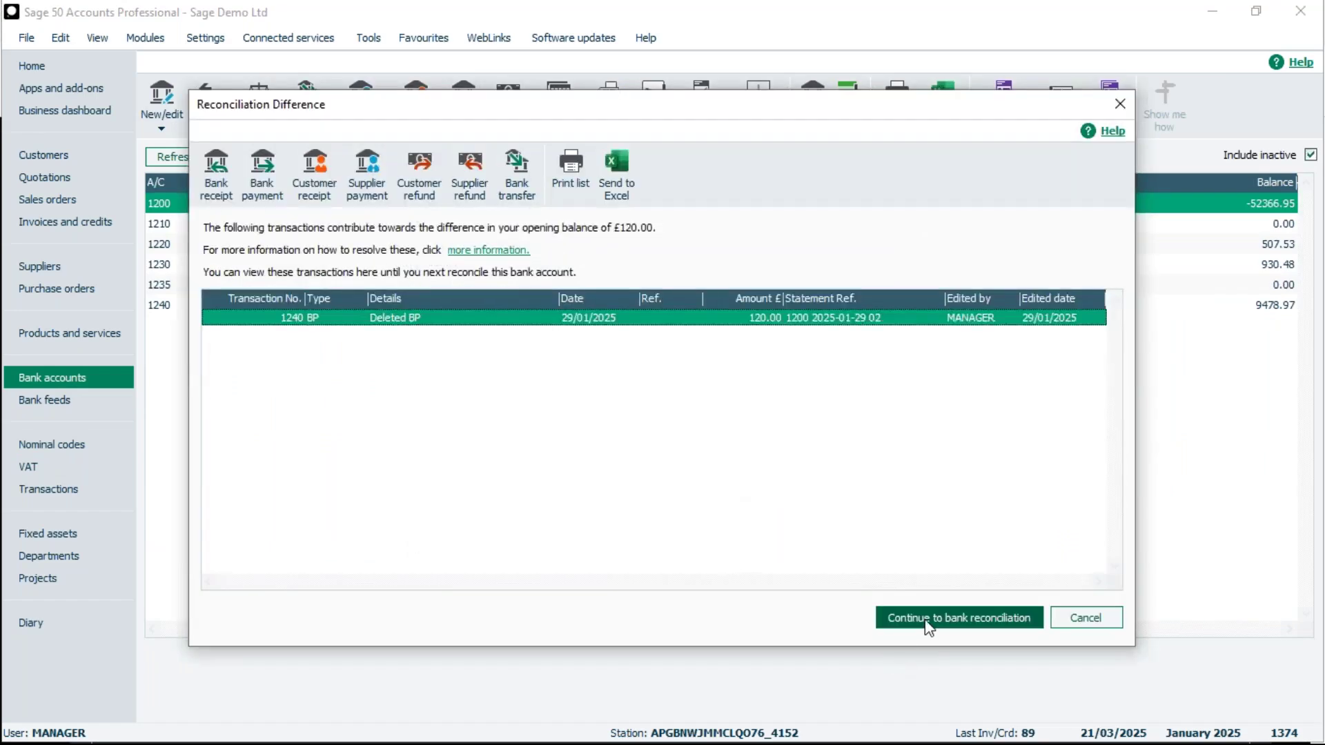
click(928, 612)
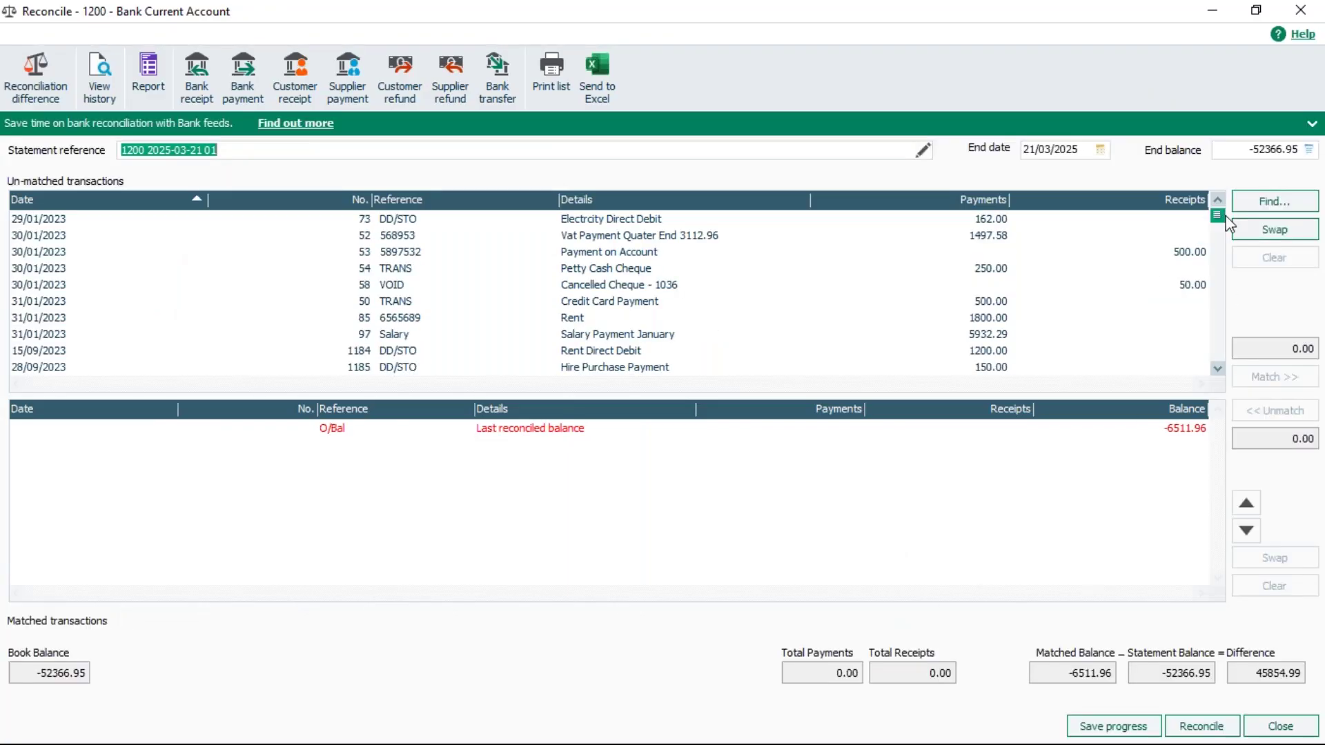
drag(1220, 218, 1217, 352)
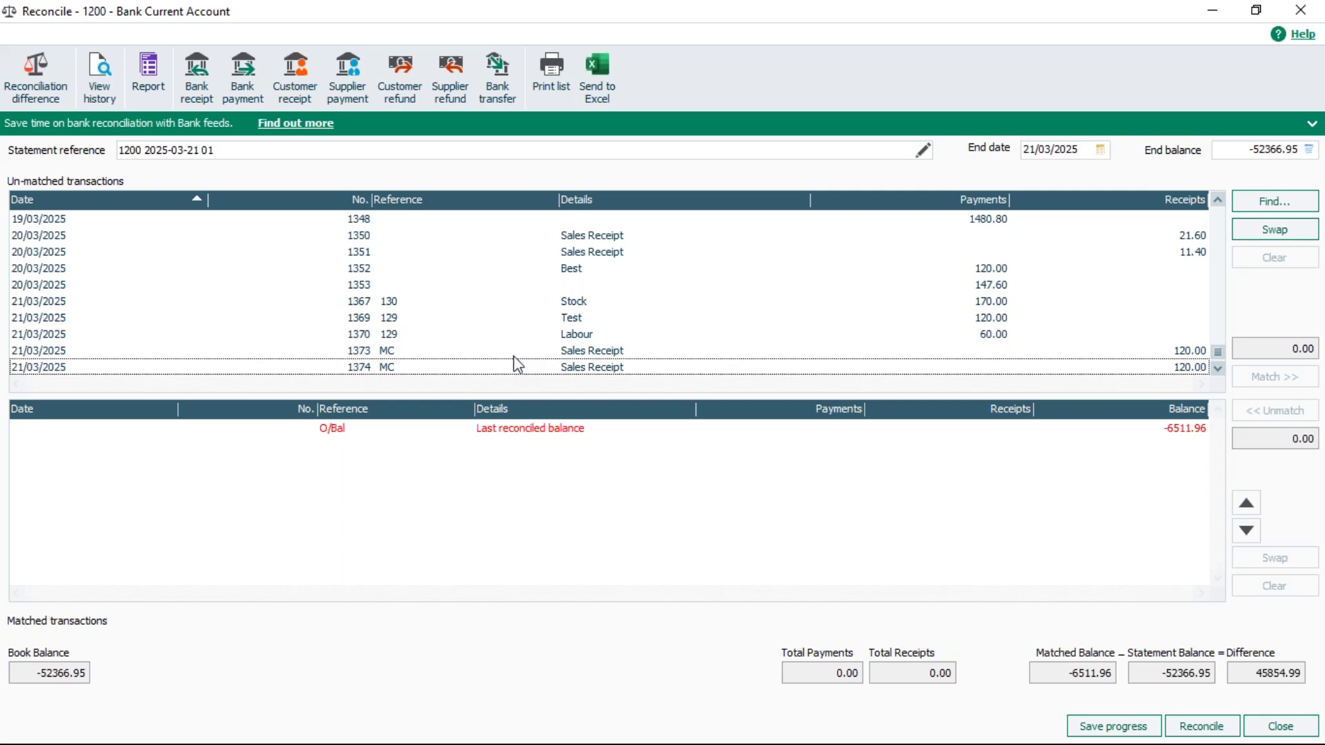
click(1280, 727)
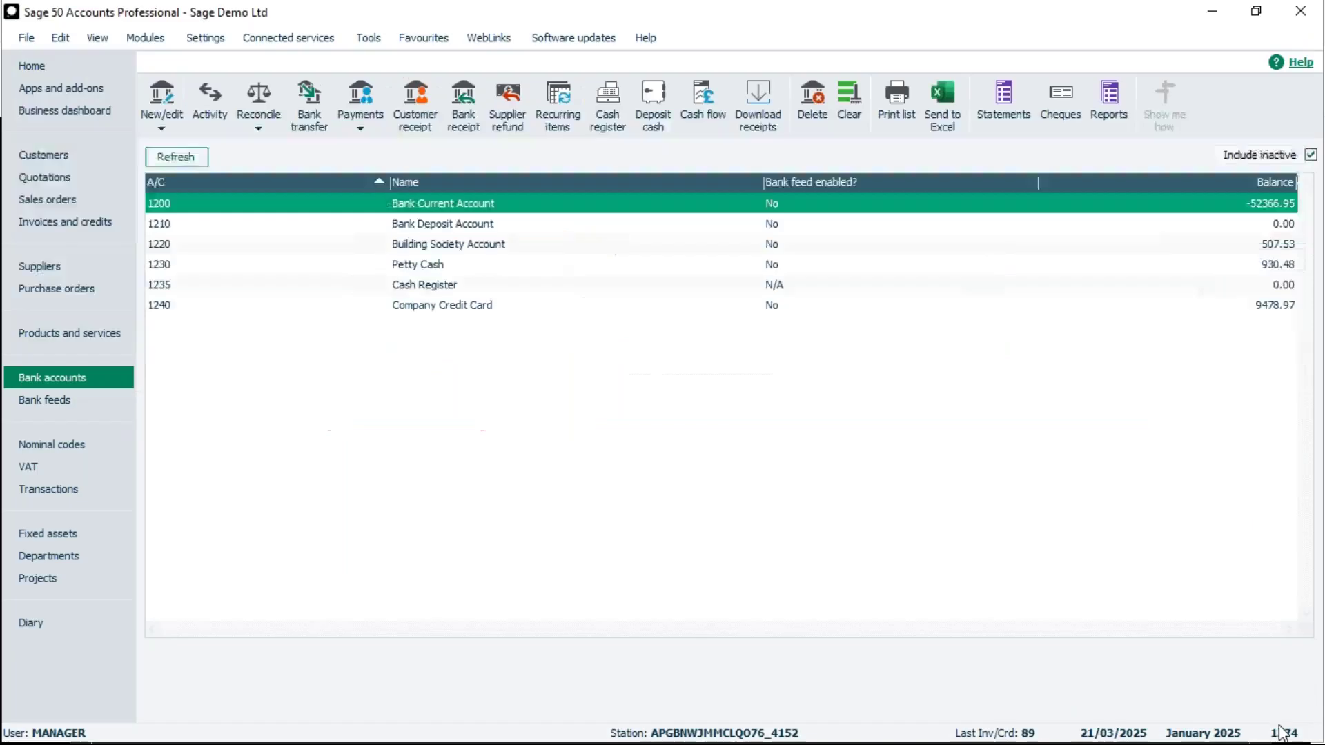
Enable Group items in Bank Rec. in the bank defaults and save the settings
click(218, 42)
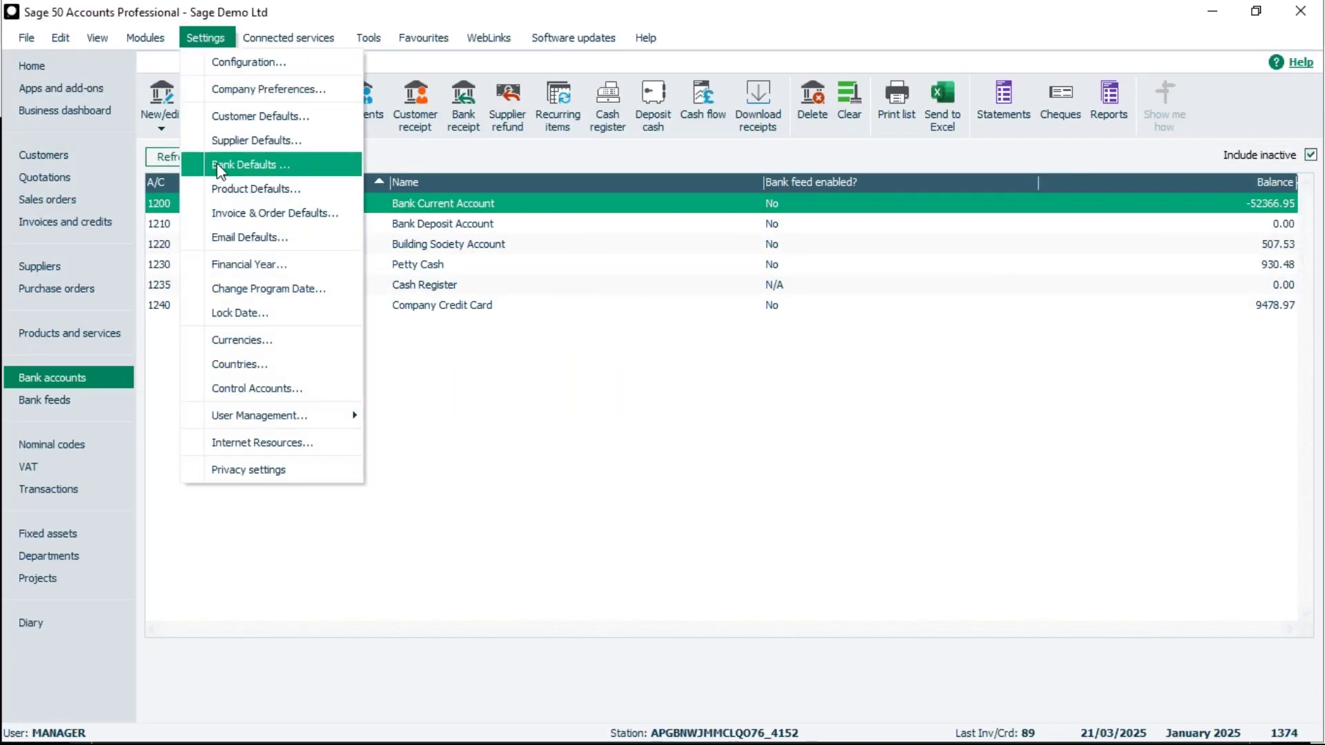
click(221, 166)
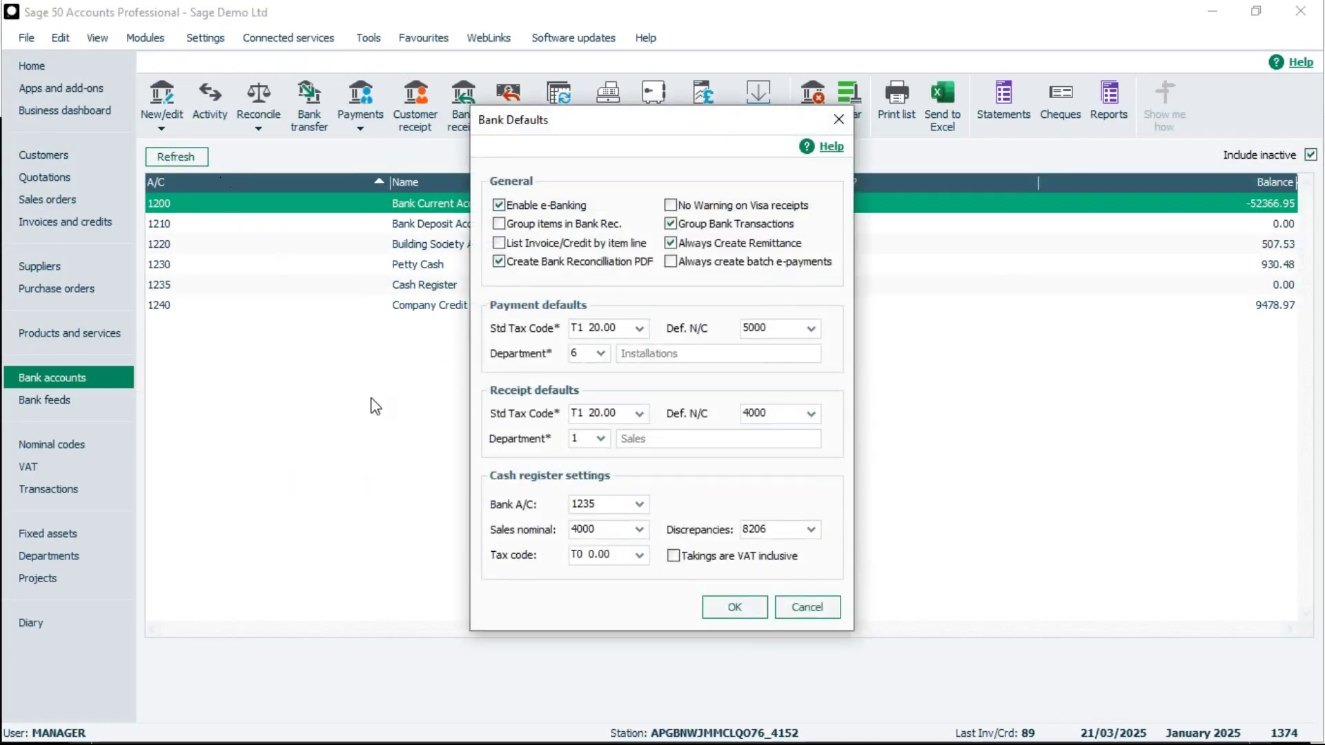
click(500, 227)
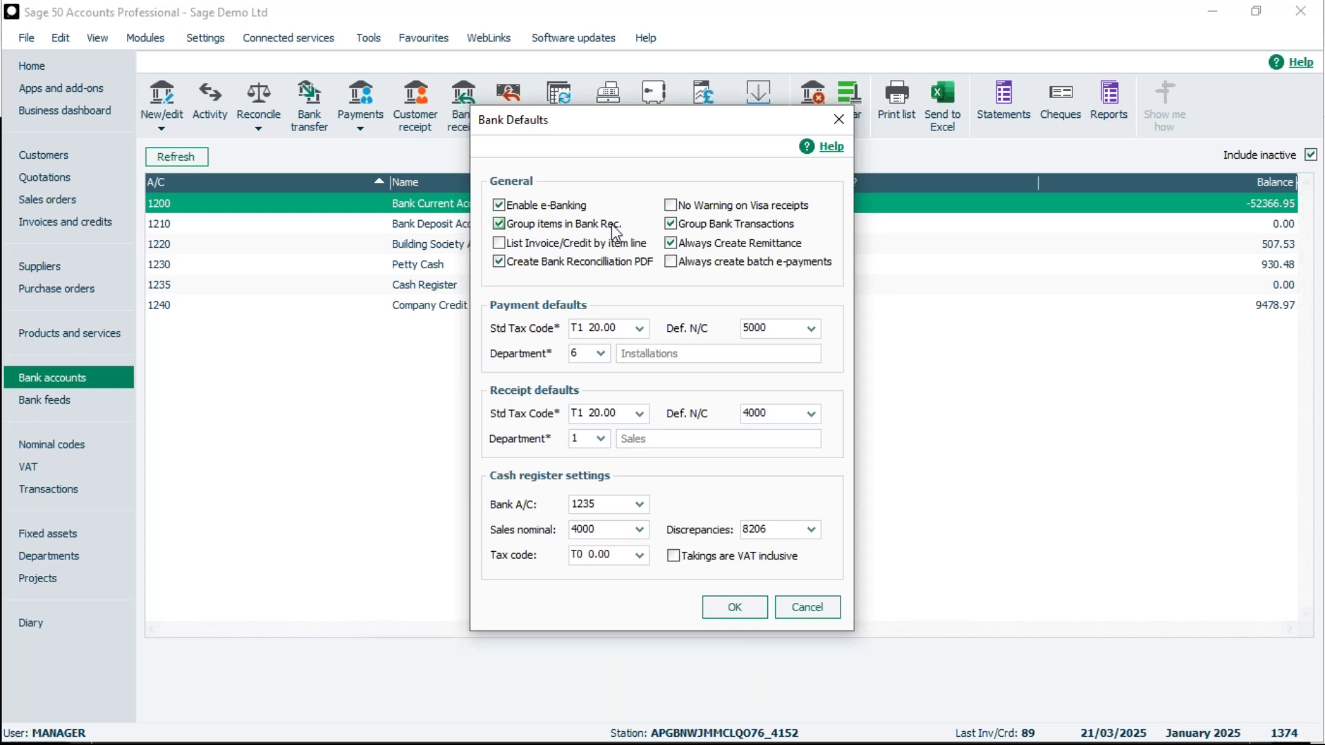
click(736, 615)
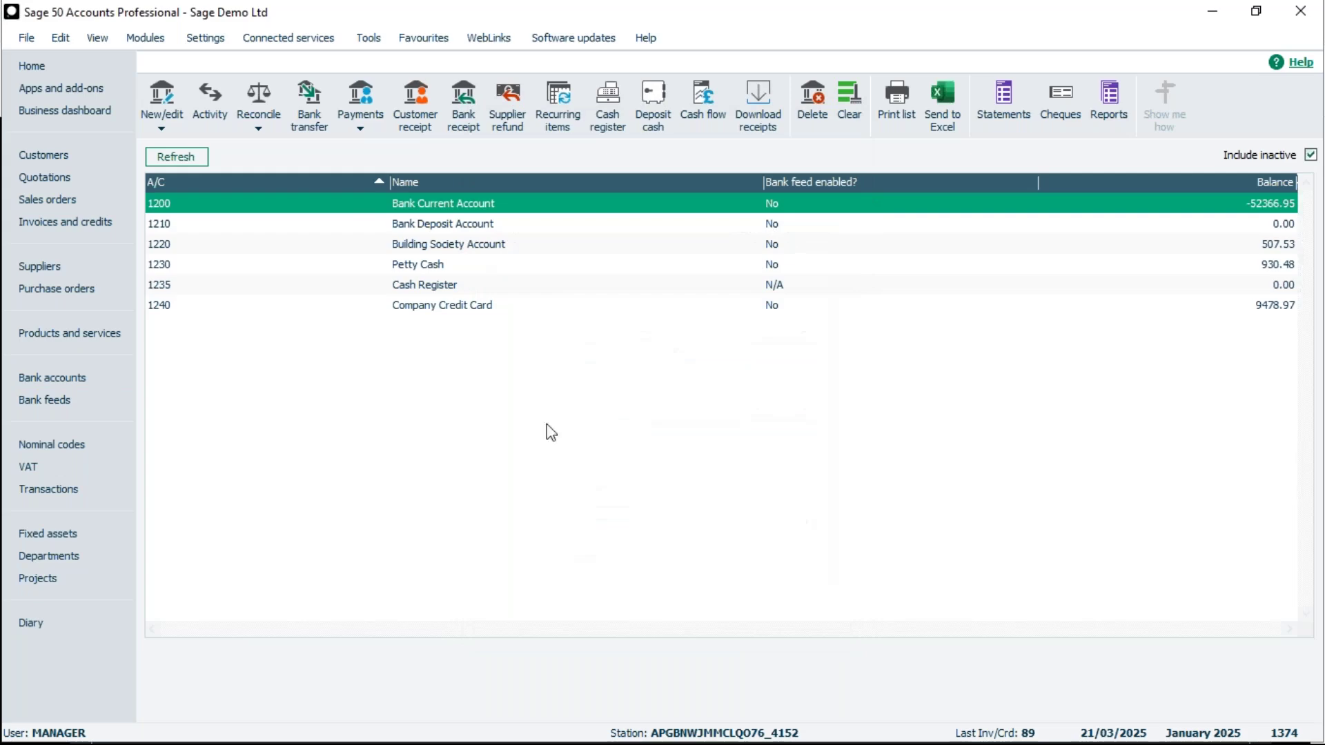
Open the Bank Current Account reconciliation, review the reconciliation difference, order the unmatched transactions by number and go to the most recent ones
click(257, 93)
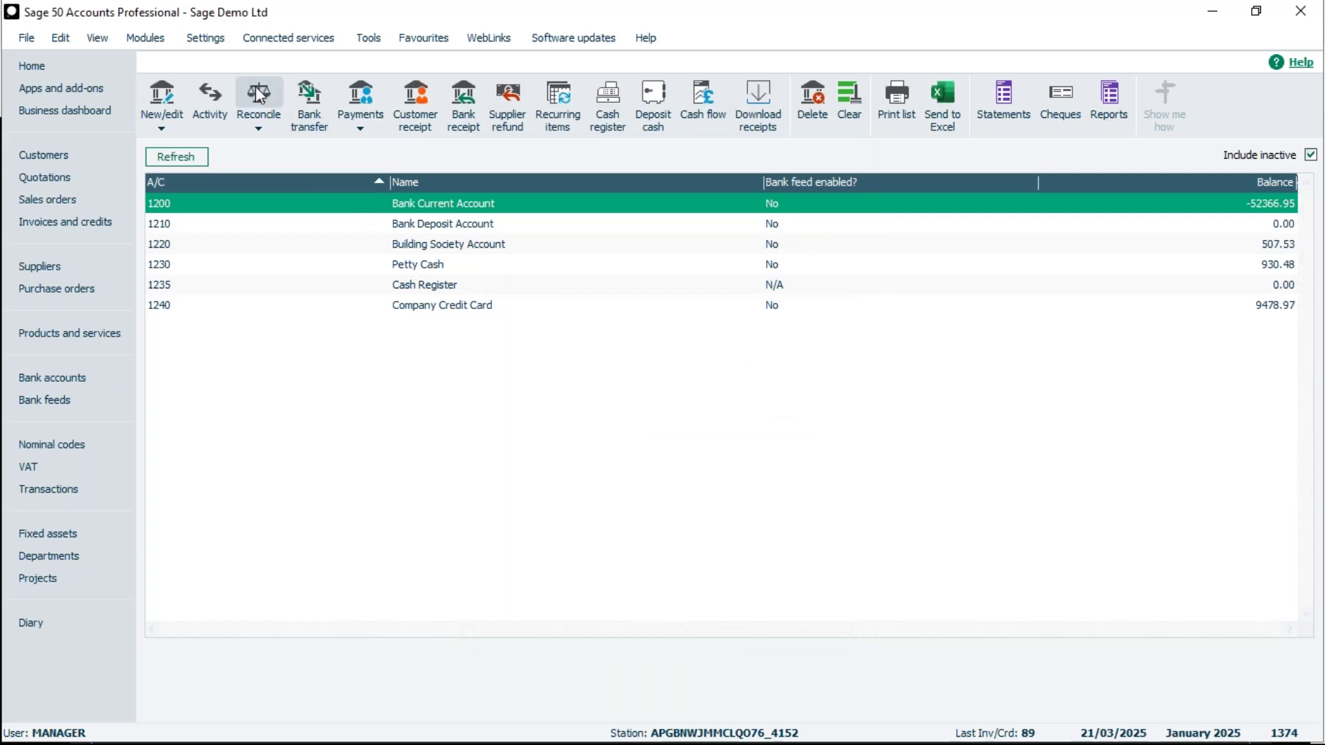
click(763, 523)
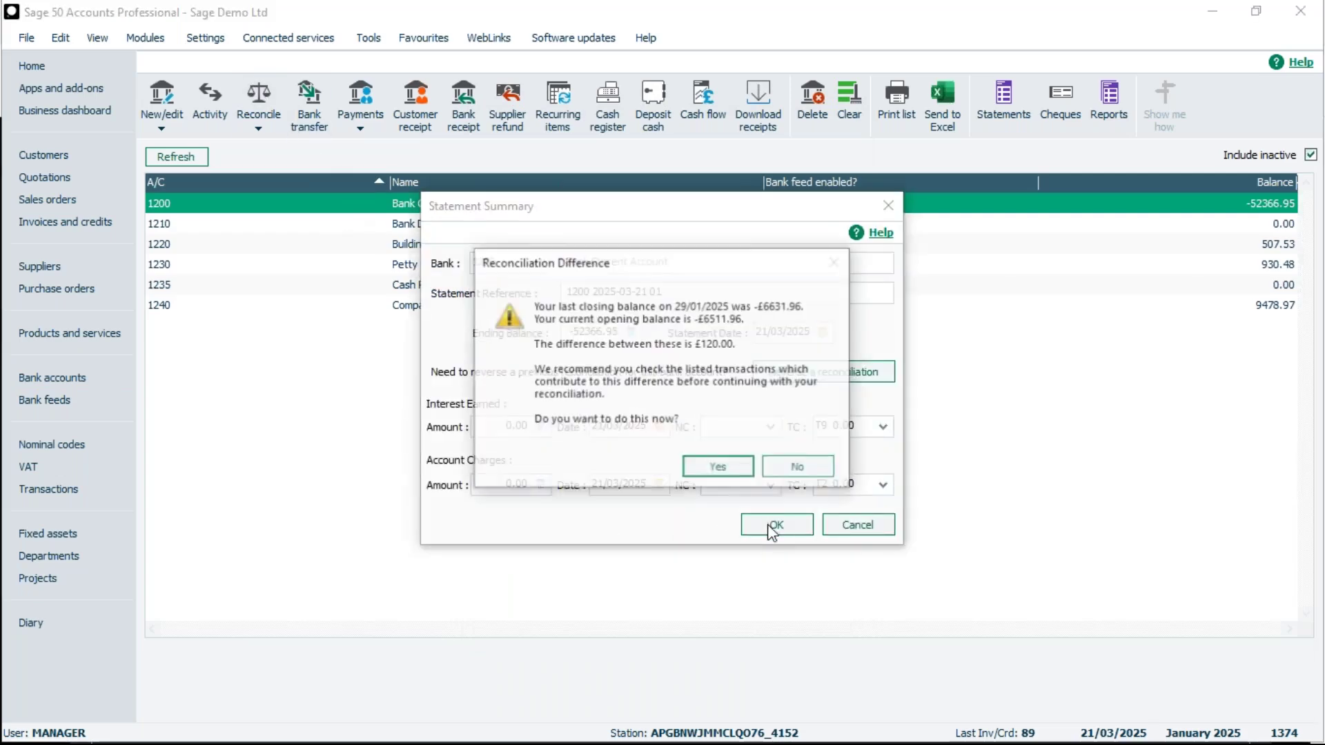
click(722, 467)
click(942, 618)
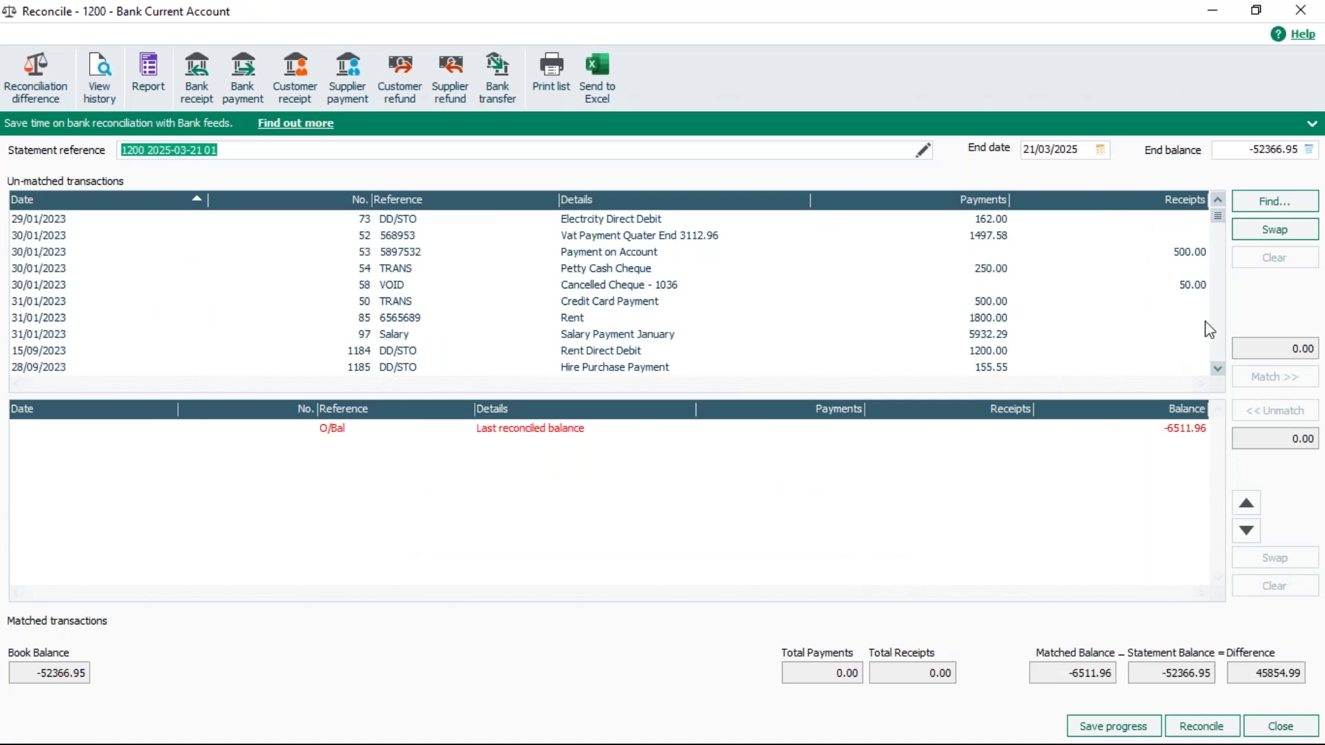
drag(1217, 215, 1222, 368)
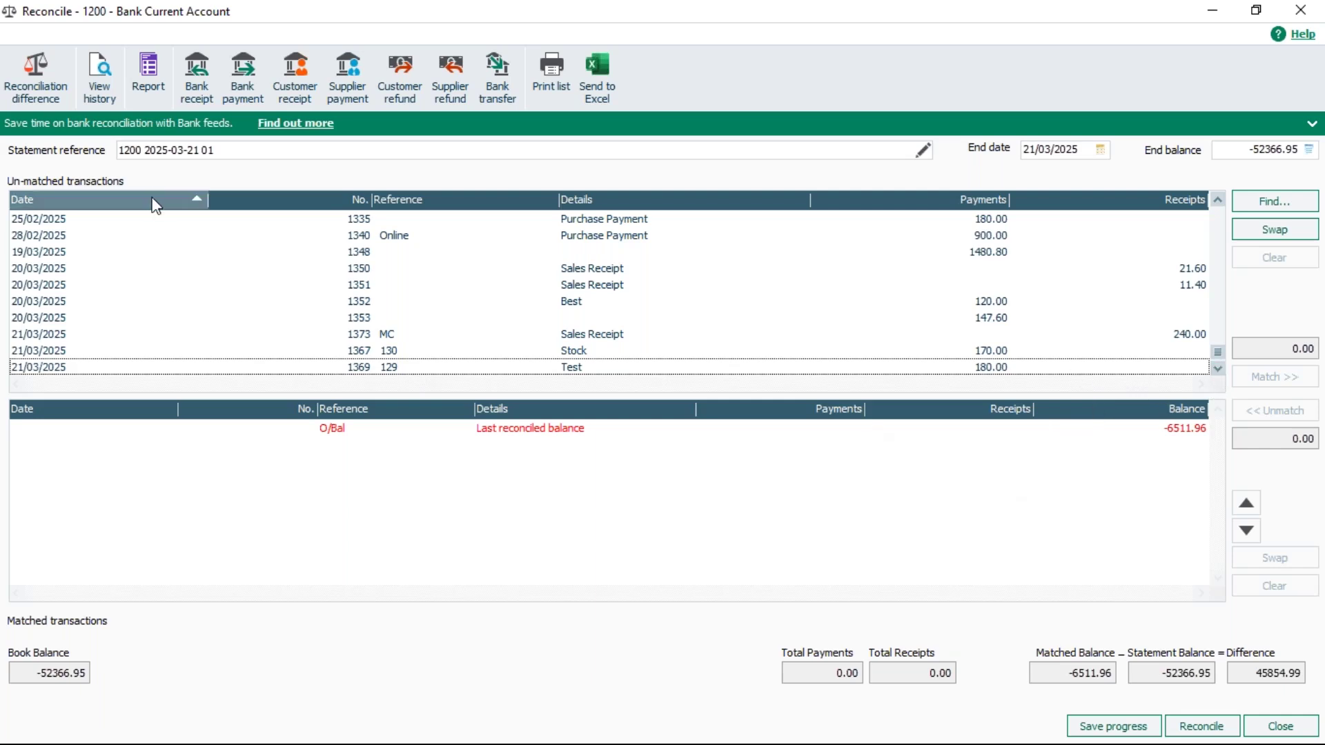
click(273, 200)
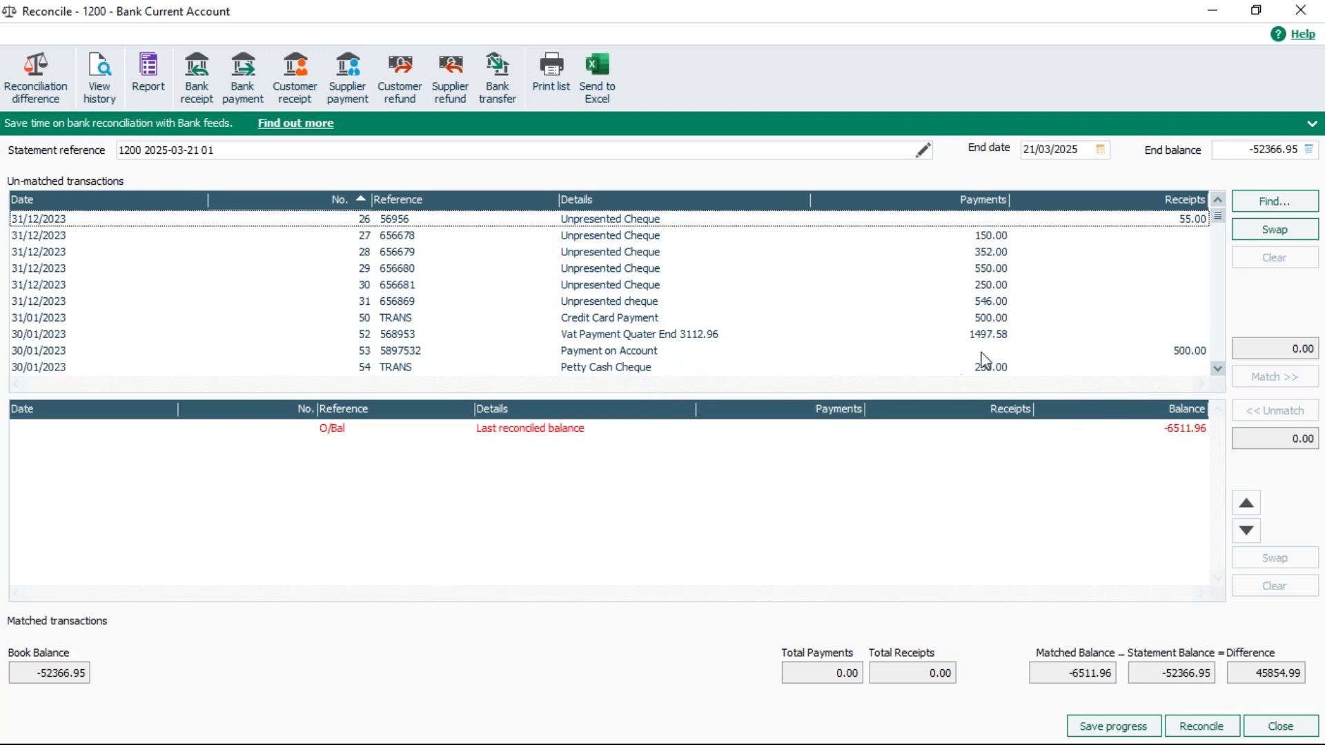
scroll(1223, 376, down, 20)
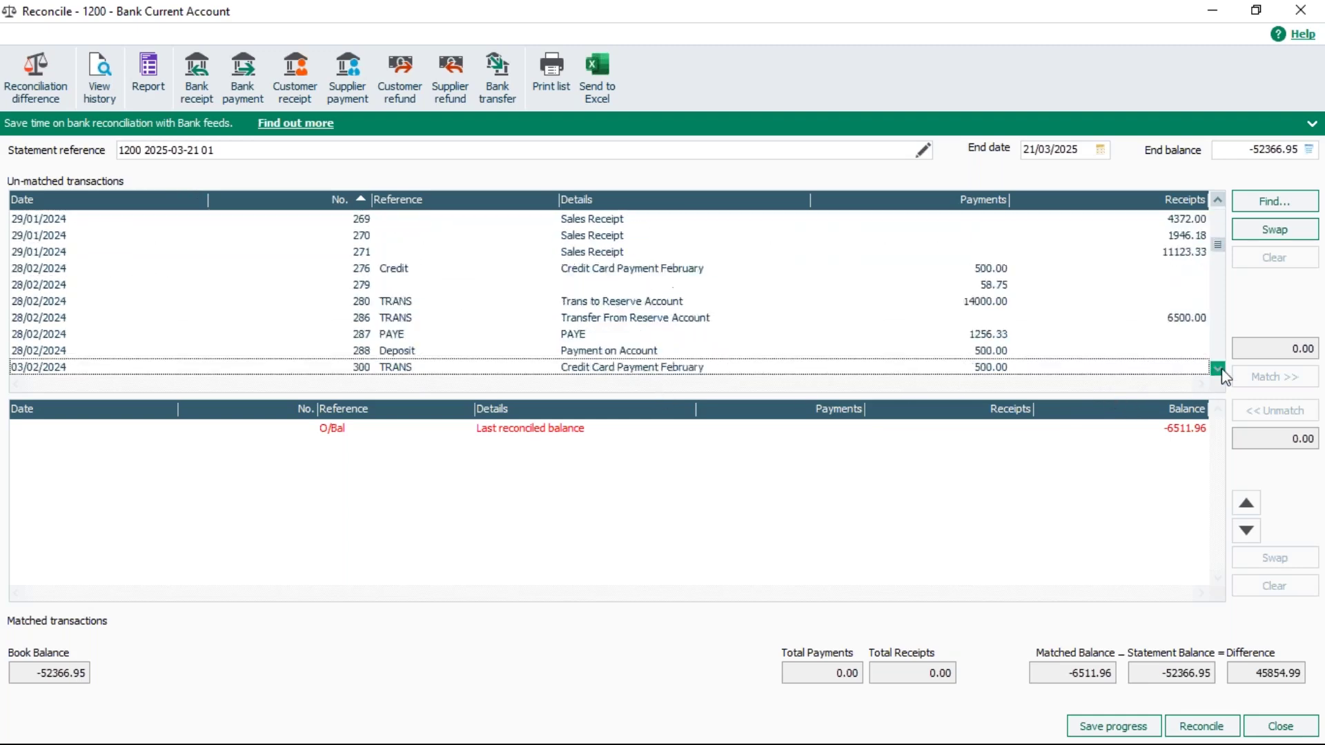
scroll(1224, 376, down, 5)
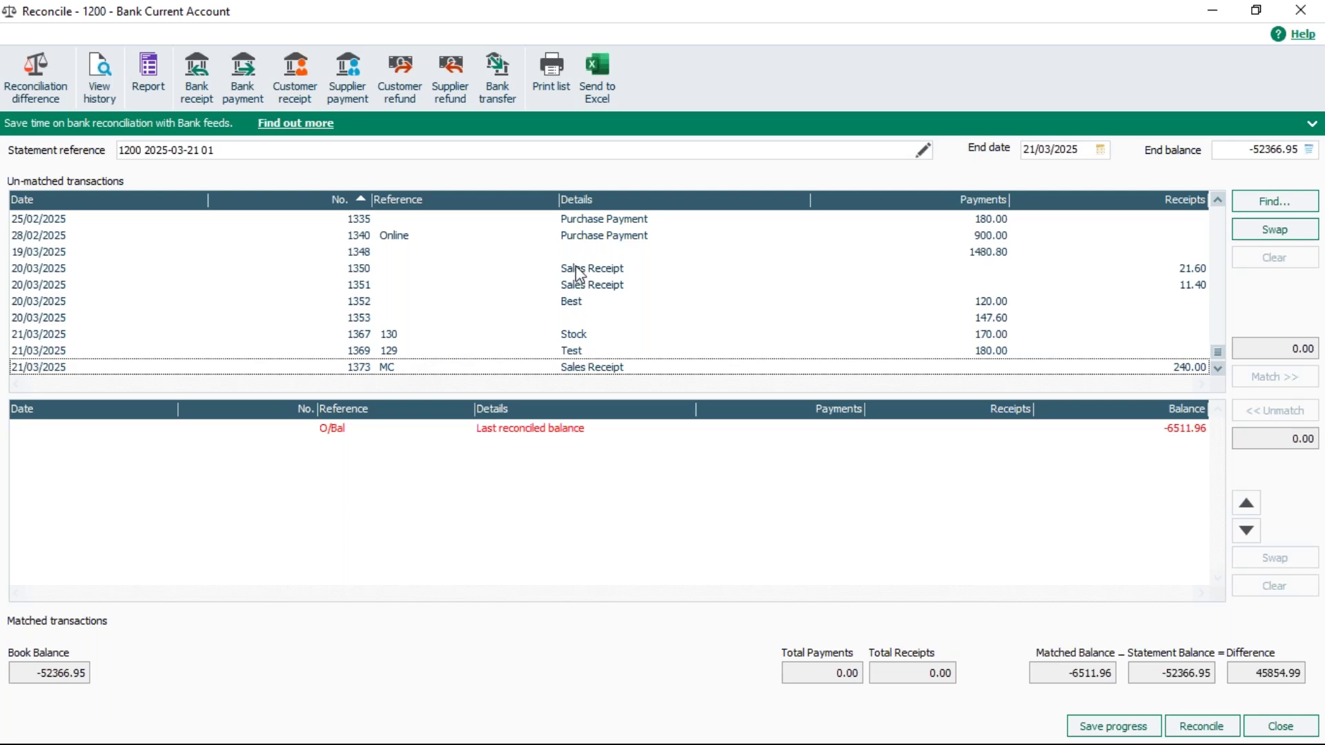
Toggle the selection of the two 20/03/2025 sales receipts and the MC receipt, leaving only the two 20/03/2025 receipts selected
drag(588, 268, 590, 286)
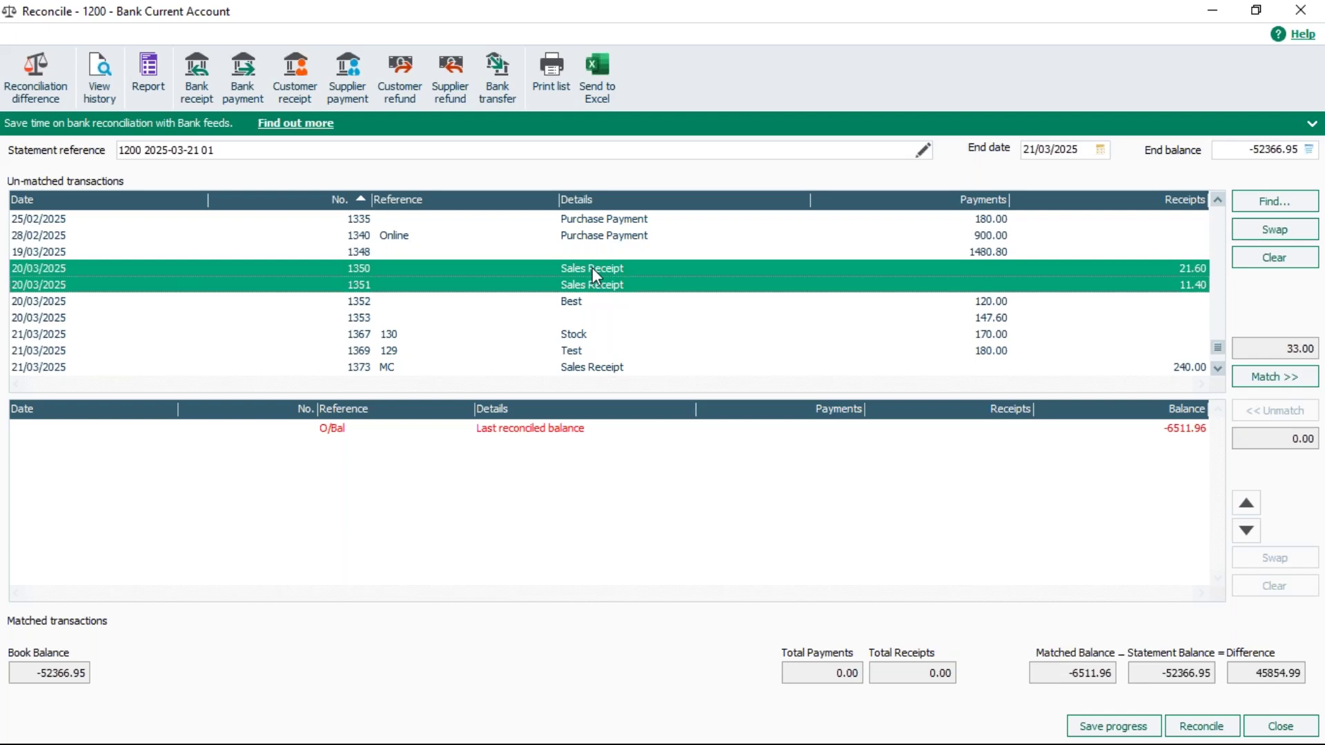
click(610, 371)
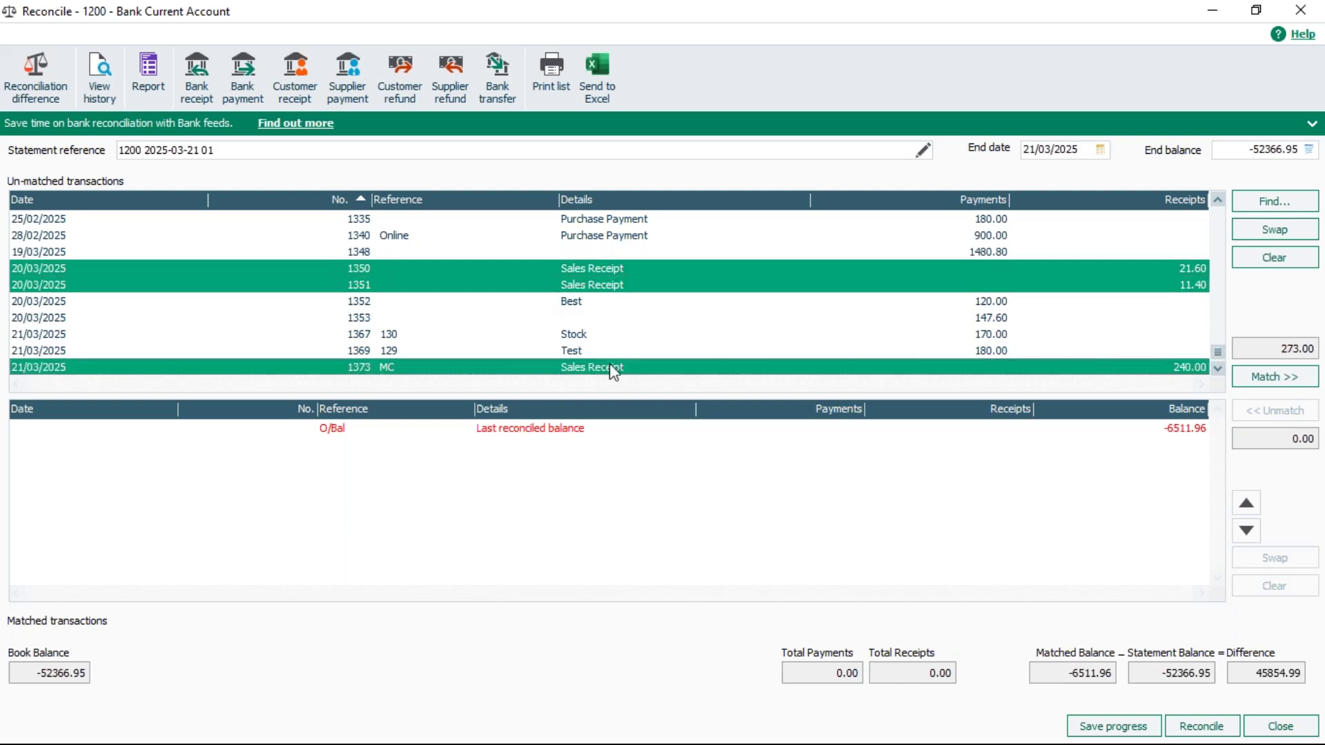
ctrl+click(583, 285)
ctrl+click(583, 271)
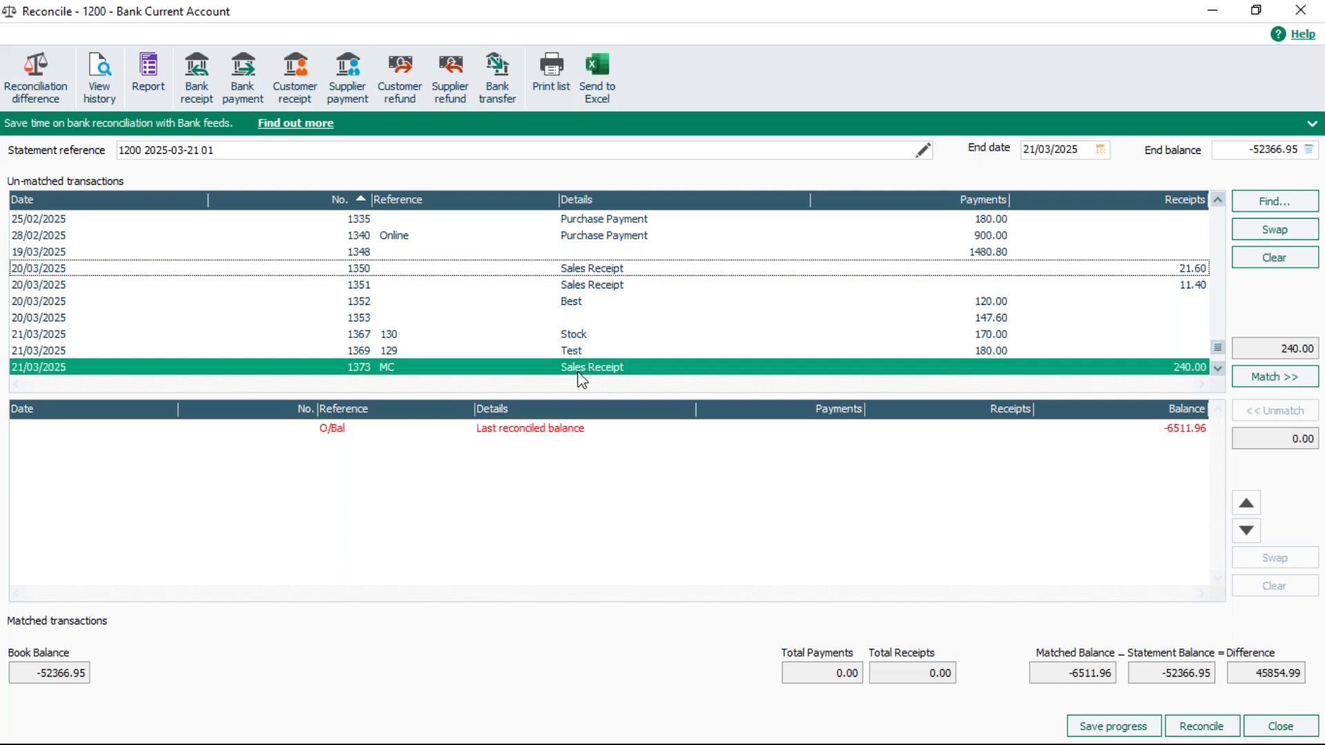
click(583, 269)
click(585, 285)
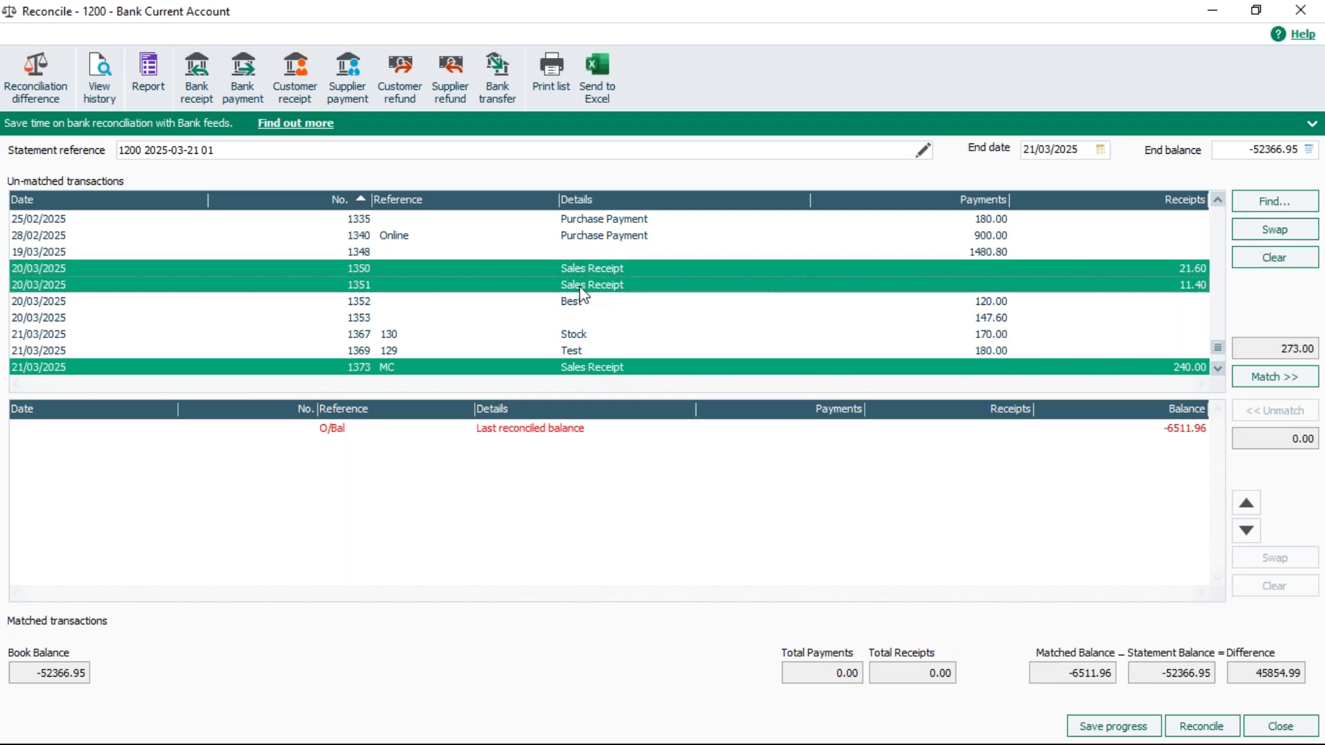
click(575, 367)
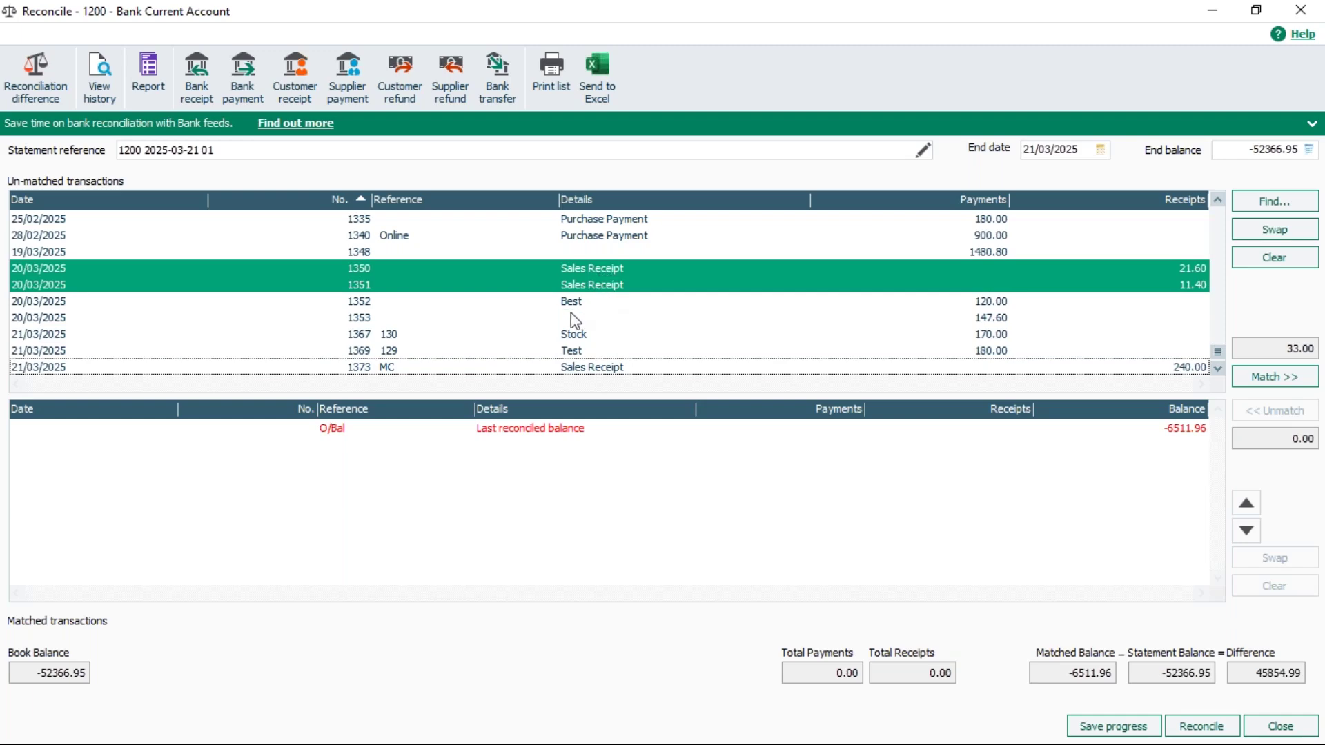
Add the Best, Stock and Test payments to the selection, deselect all the transactions and close the reconciliation
click(571, 302)
click(576, 335)
click(580, 352)
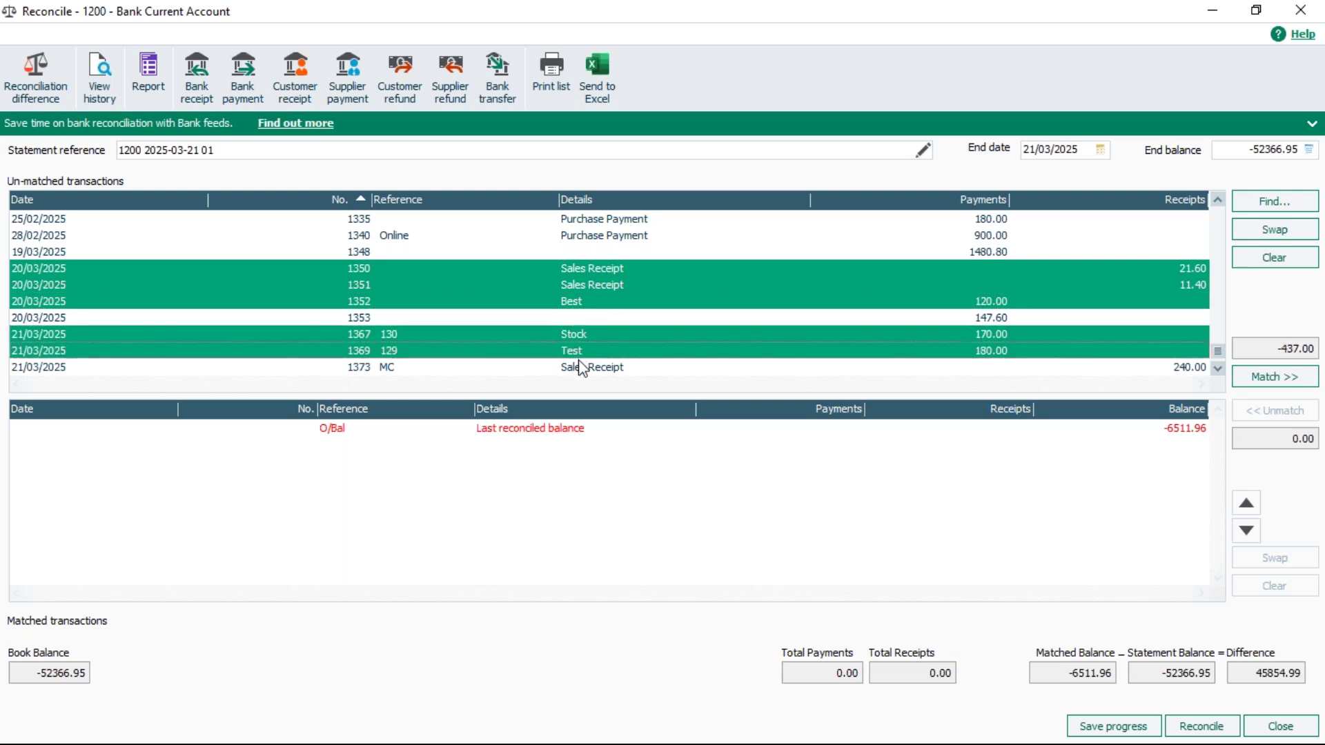
click(578, 352)
click(584, 335)
click(588, 302)
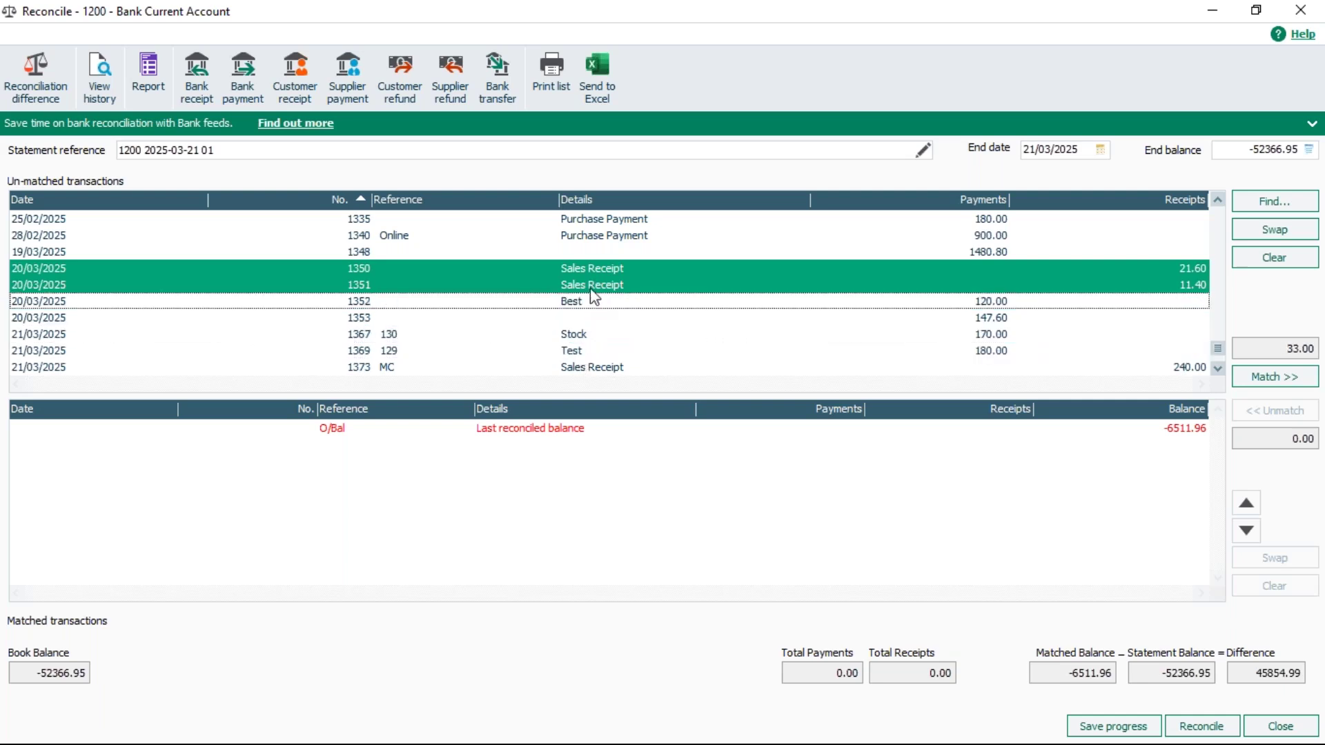
click(597, 284)
click(597, 272)
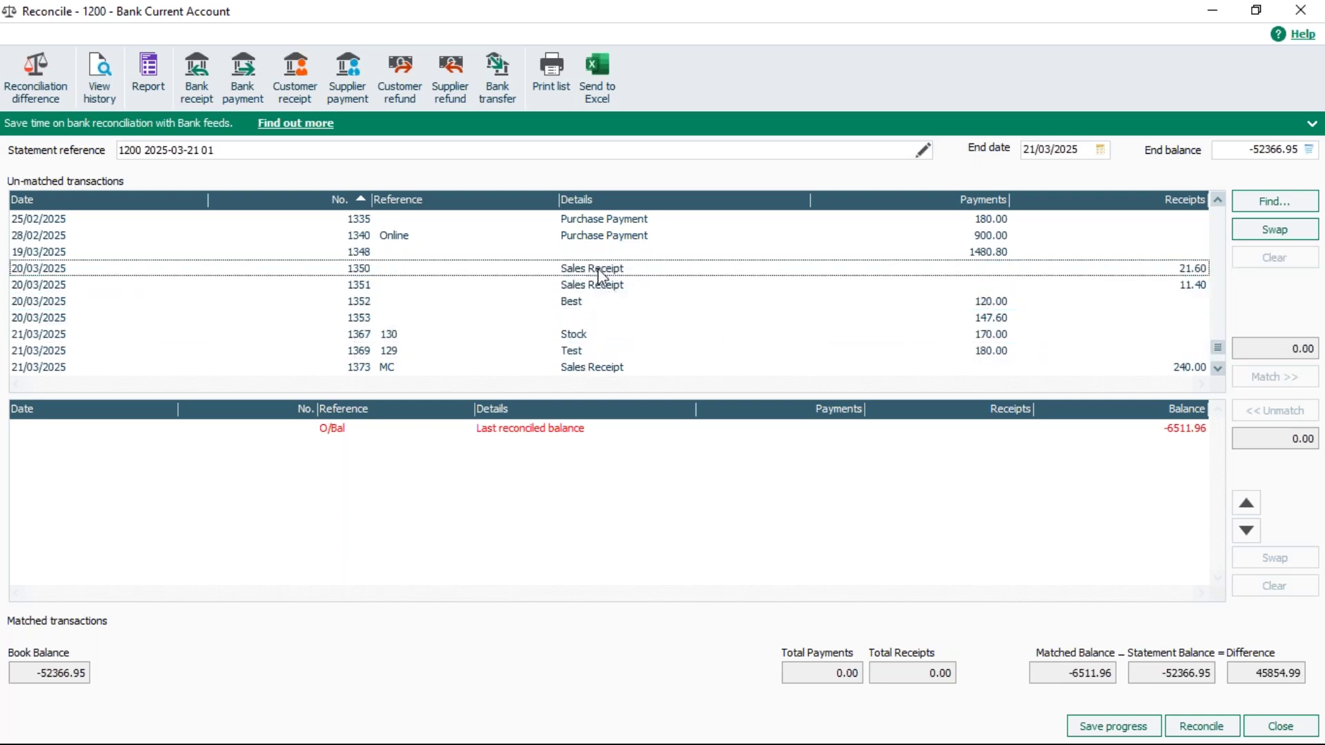
click(1280, 728)
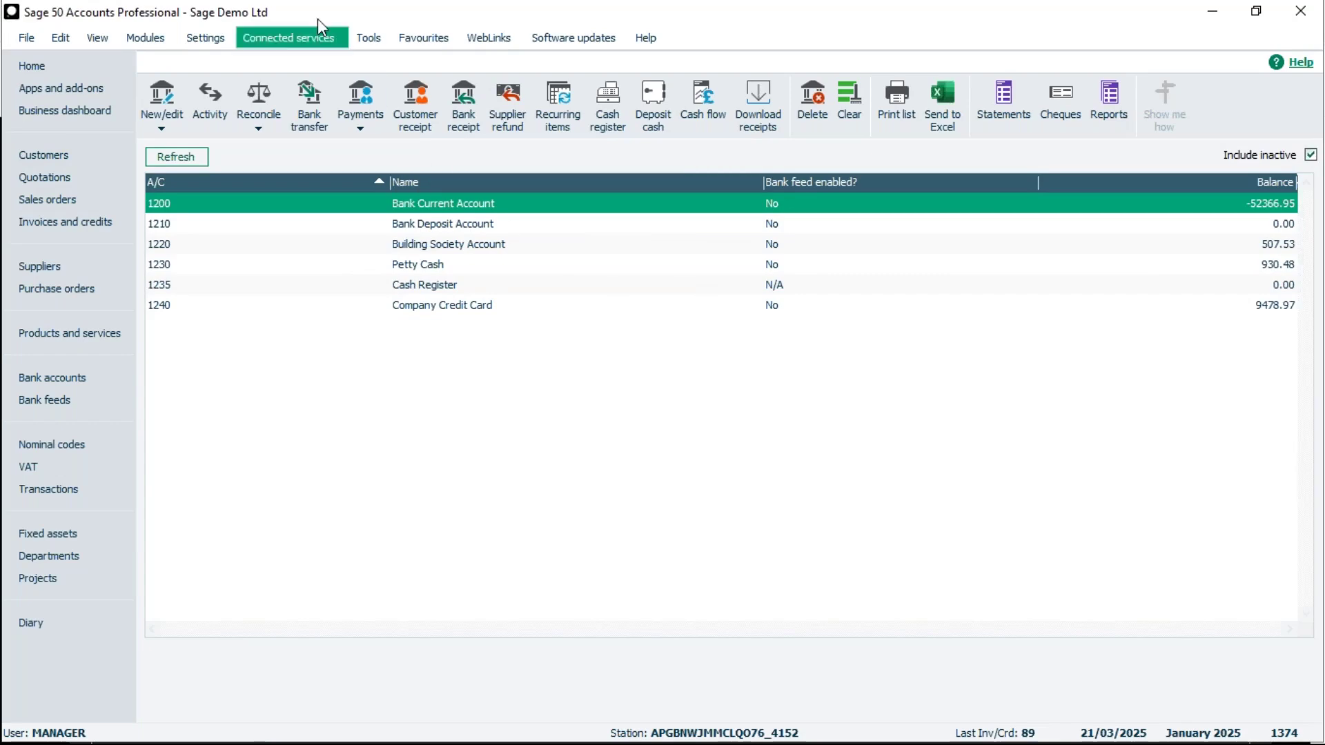
Change the list selection style to Windows selection style in the Environment options and save the change
click(368, 44)
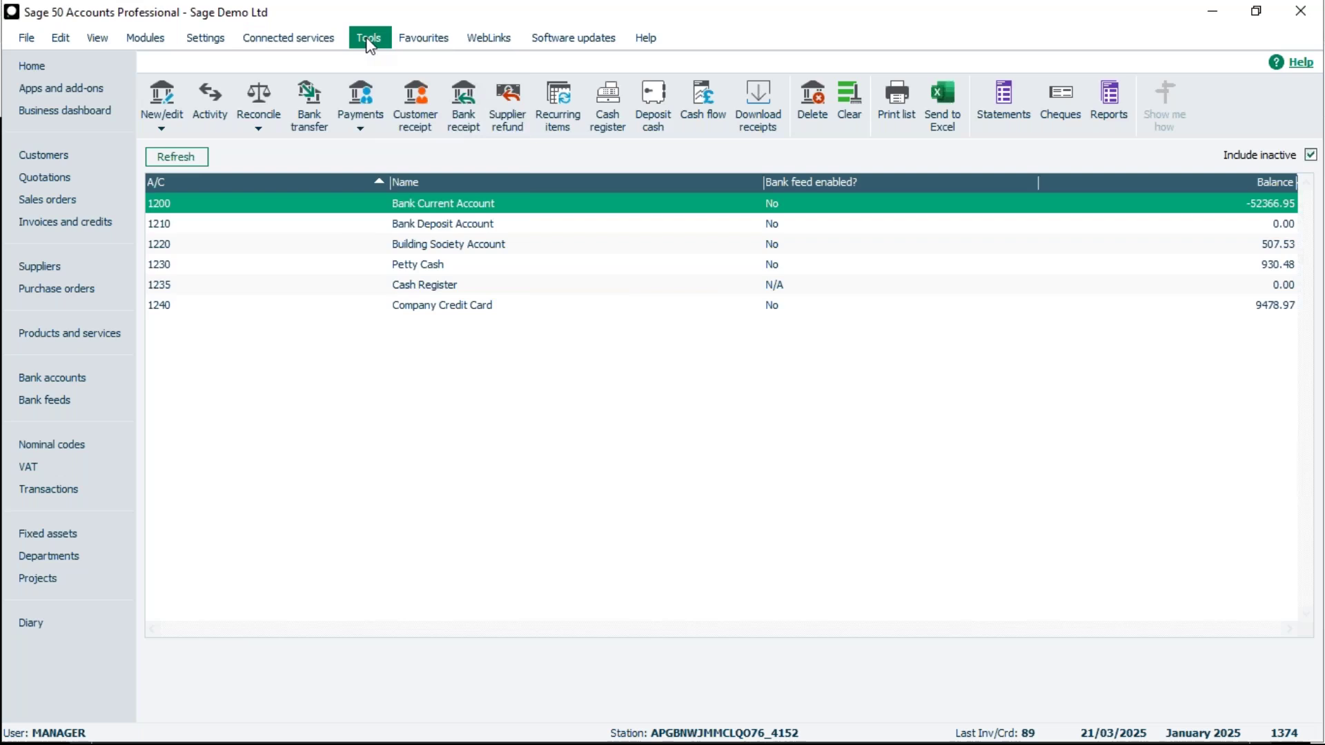
click(398, 233)
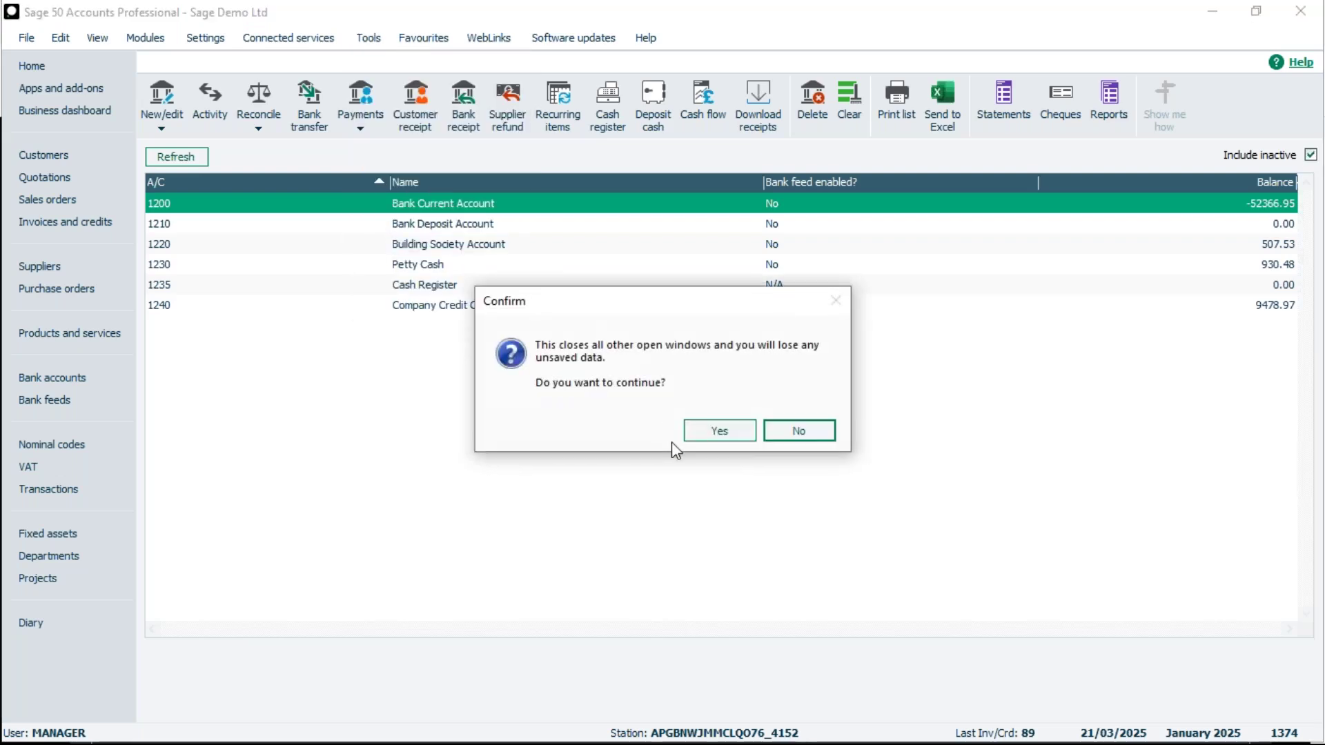
click(704, 432)
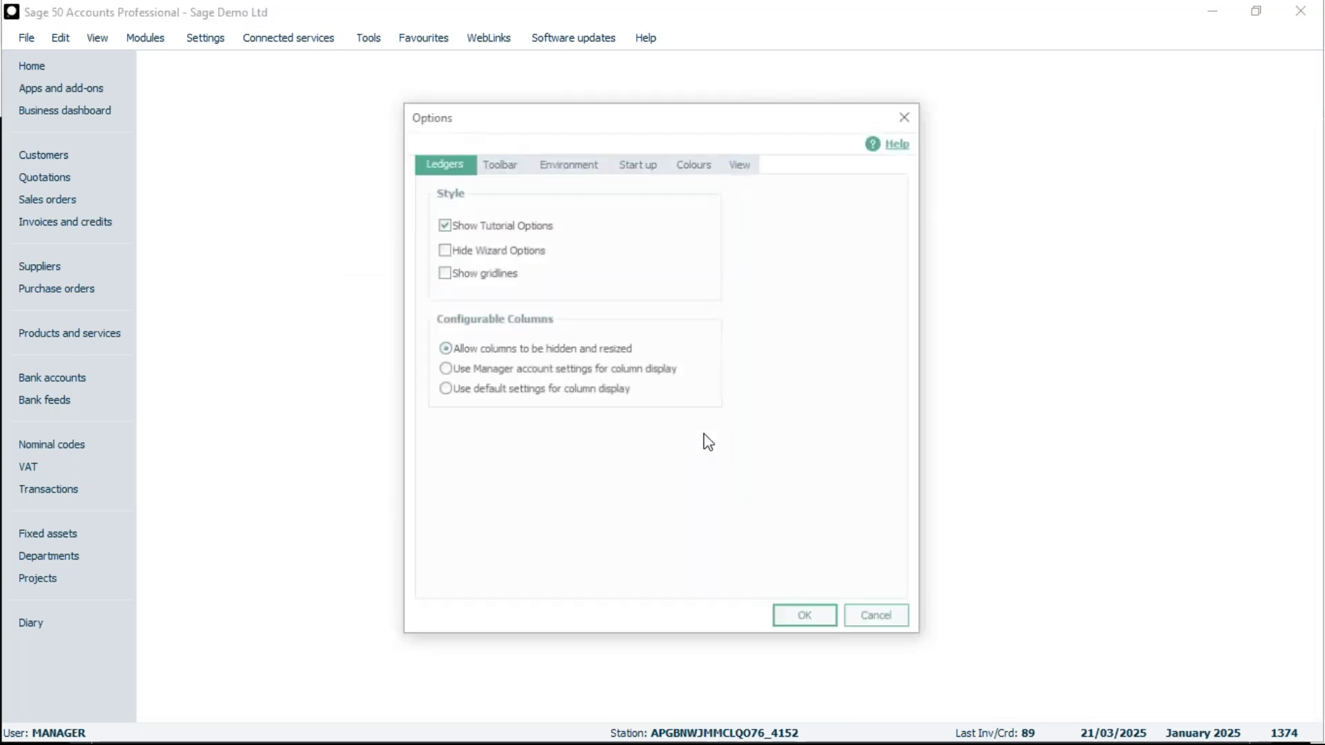
click(560, 164)
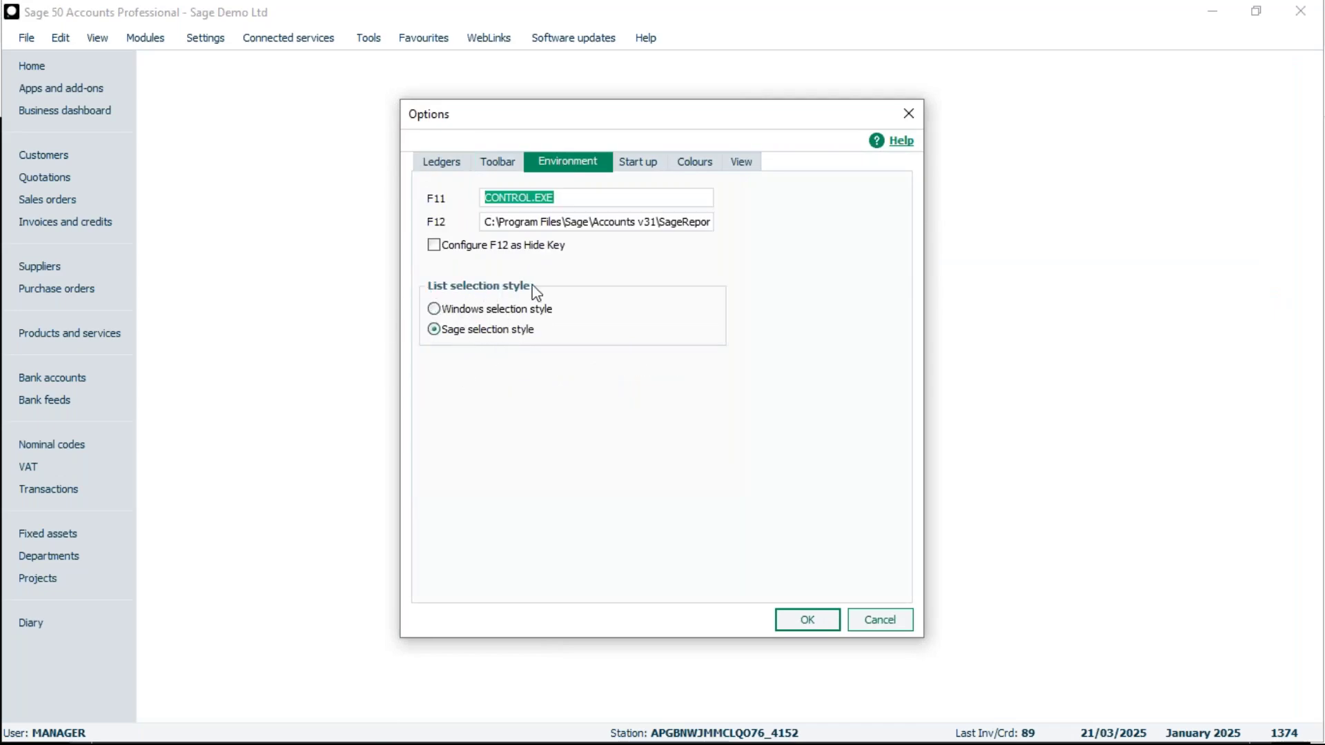
click(434, 309)
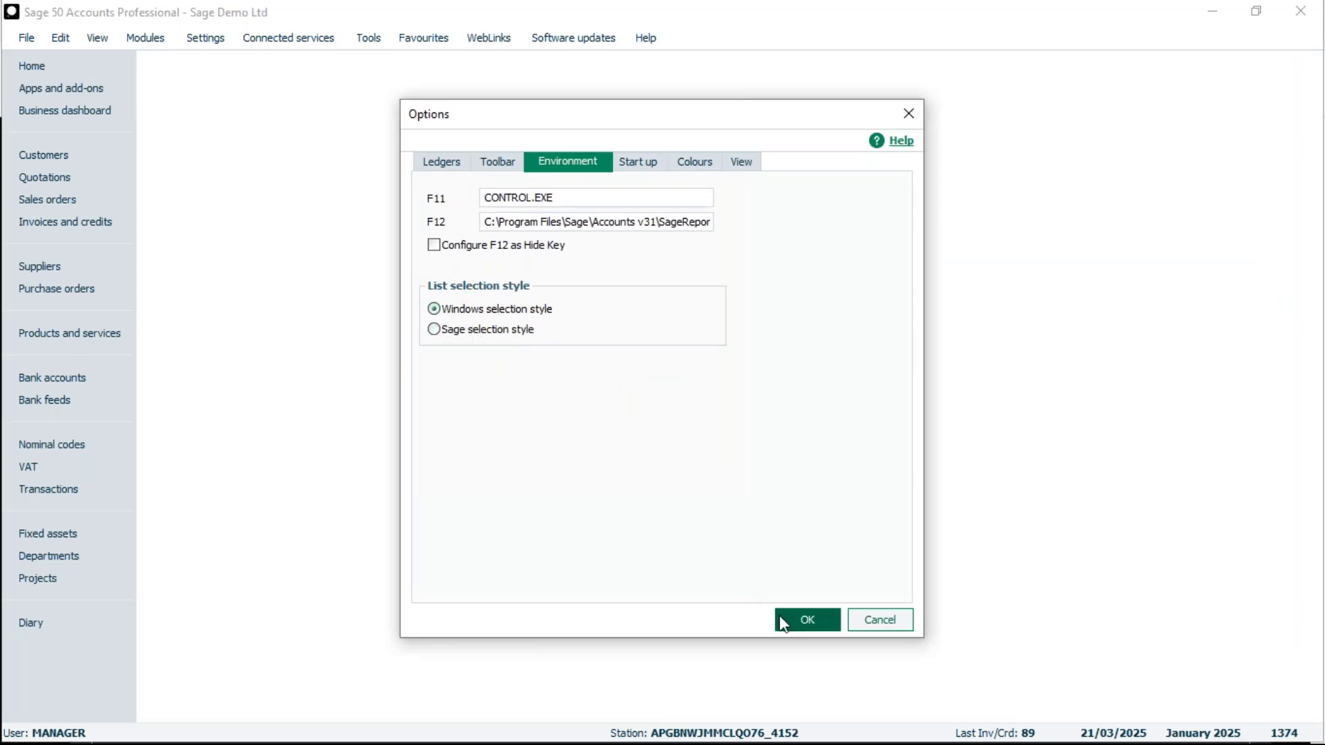
click(813, 622)
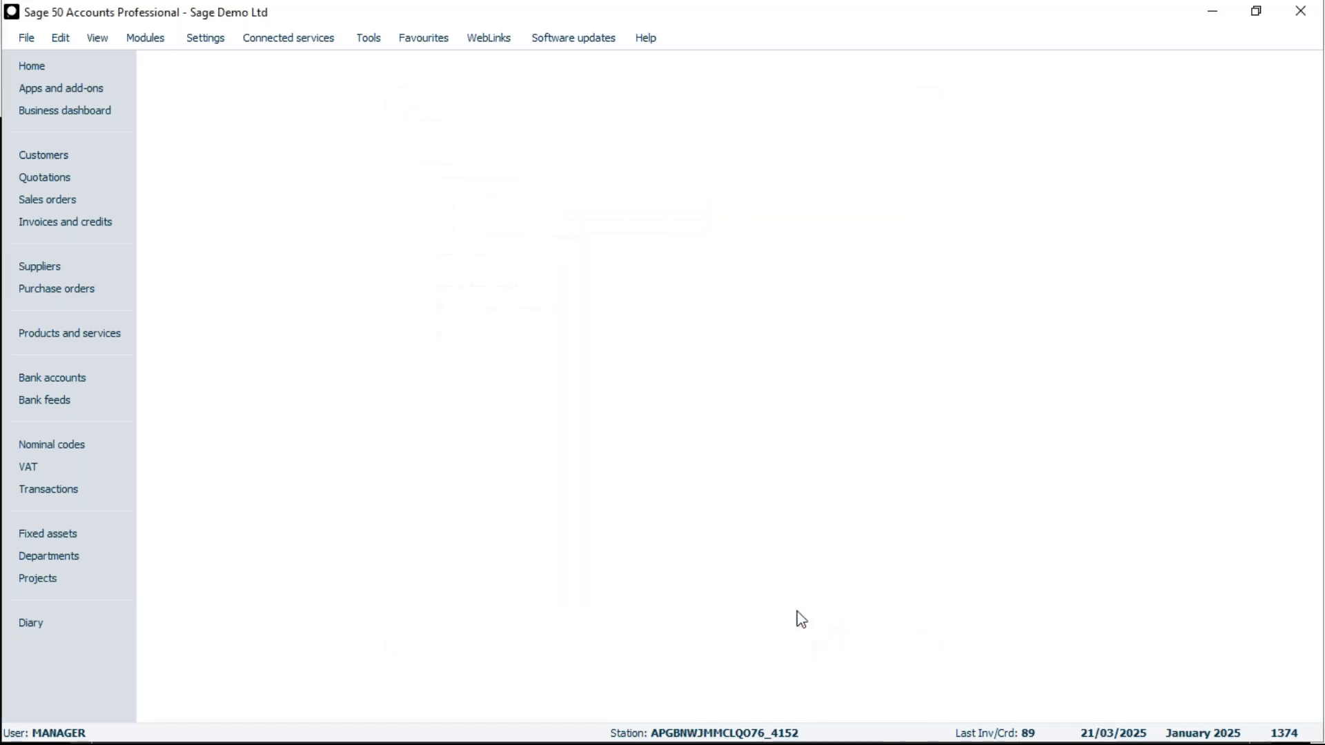
Reopen the Bank Current Account reconciliation, review the reconciliation difference and go to the most recent unmatched transactions
click(69, 379)
click(255, 107)
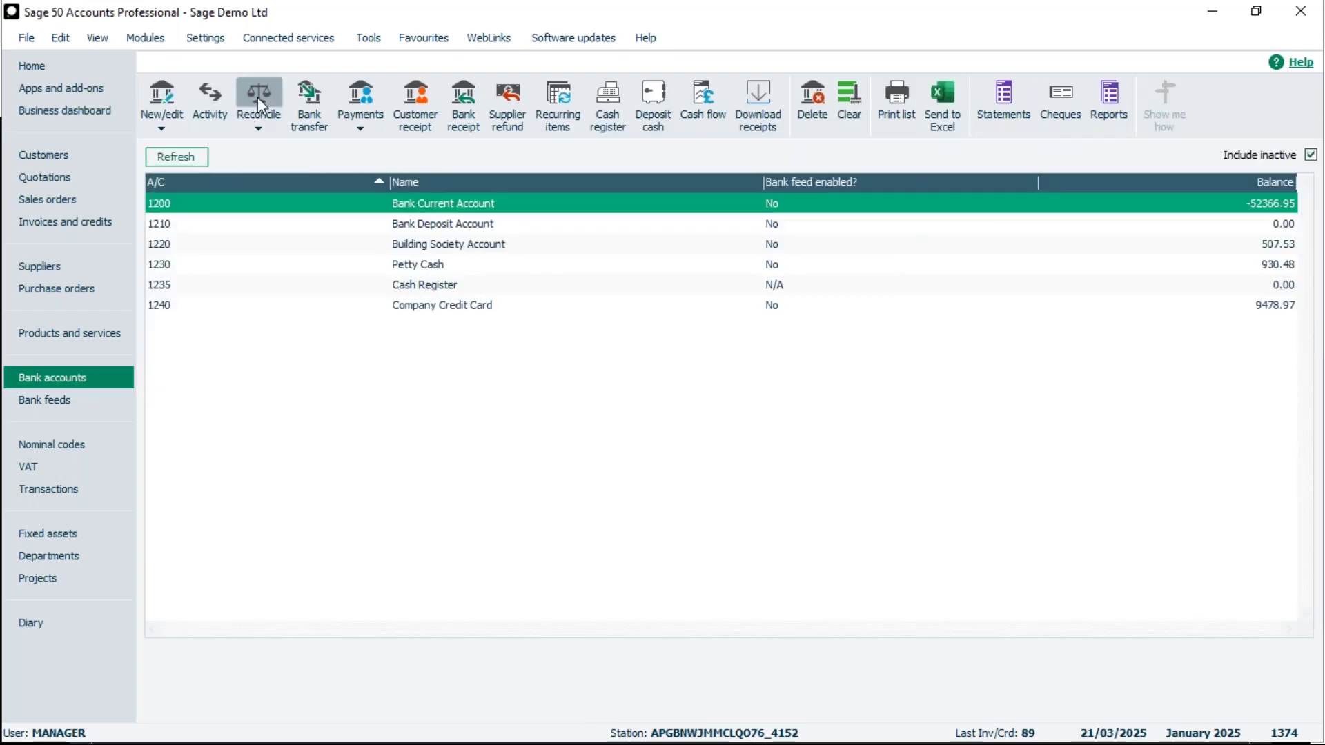
click(774, 526)
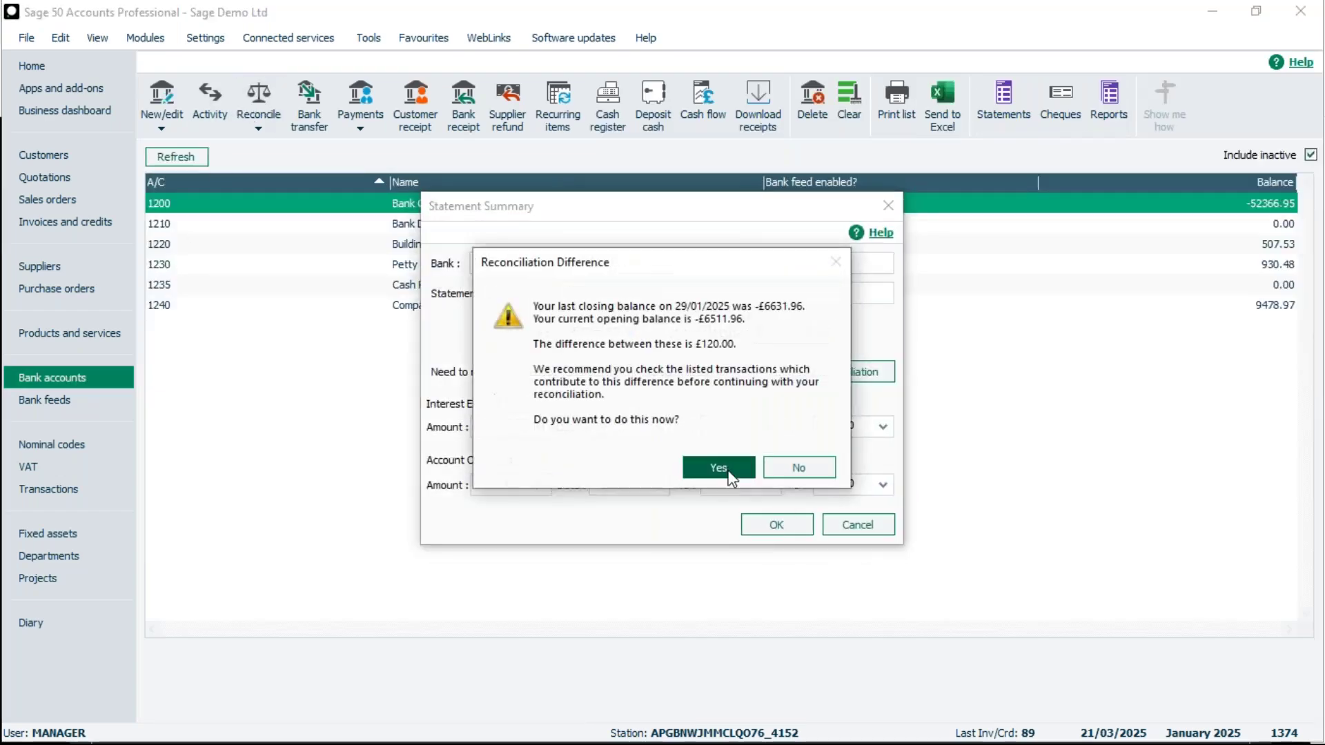
click(726, 469)
click(961, 623)
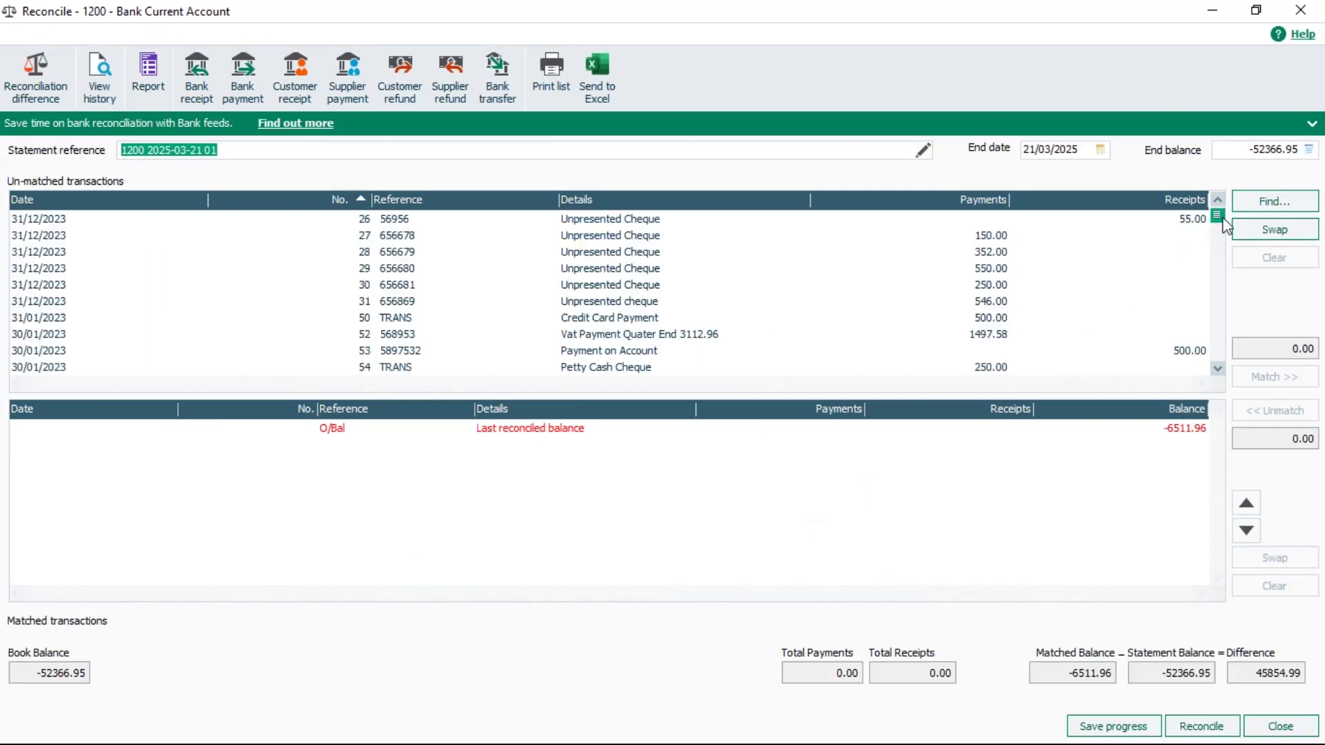
drag(1219, 219, 1219, 353)
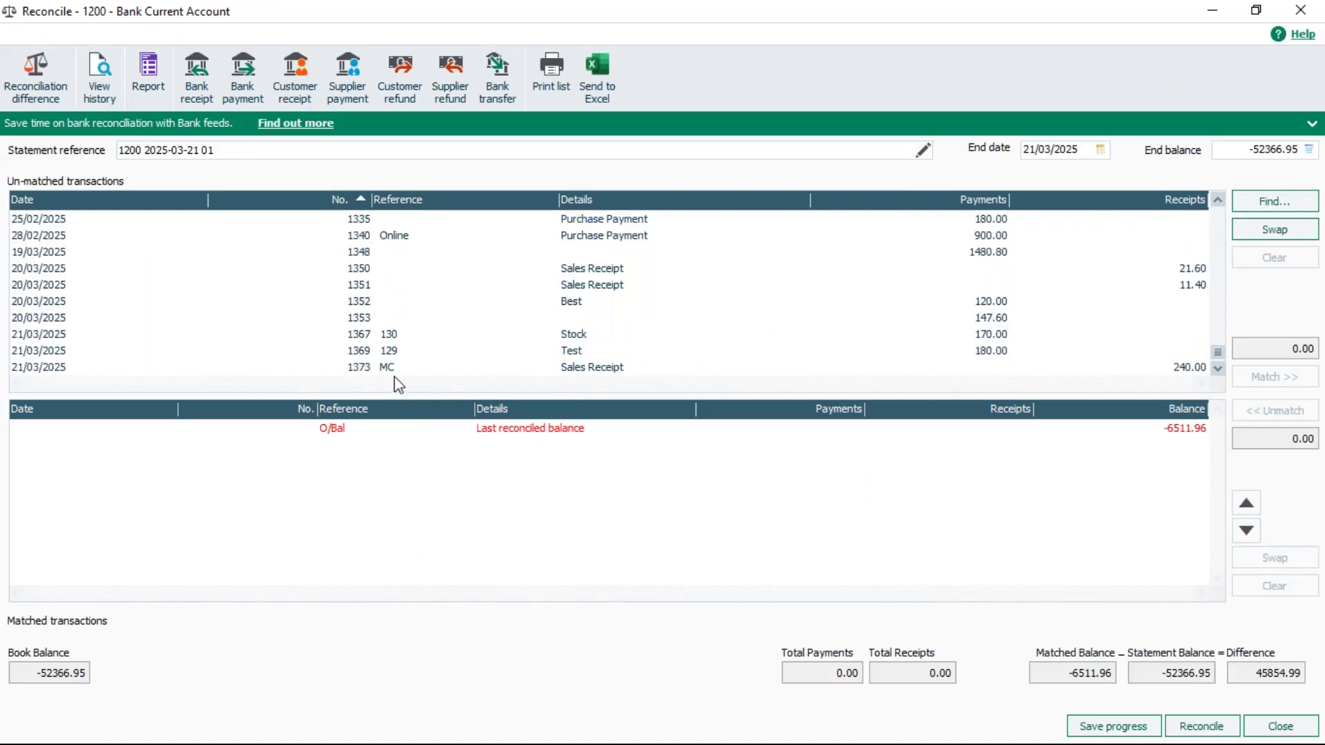
Select several recent unmatched transactions one at a time to test single selection, ending on the Best payment
click(397, 354)
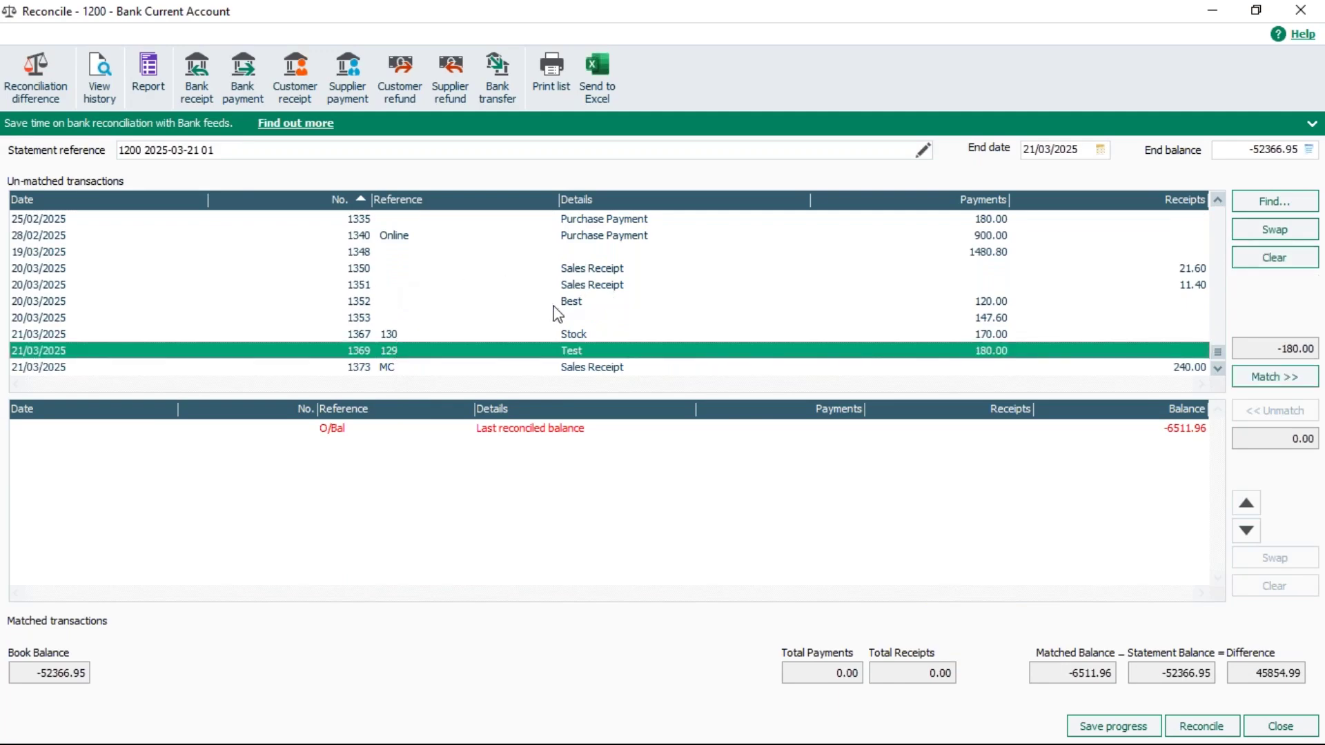
click(573, 303)
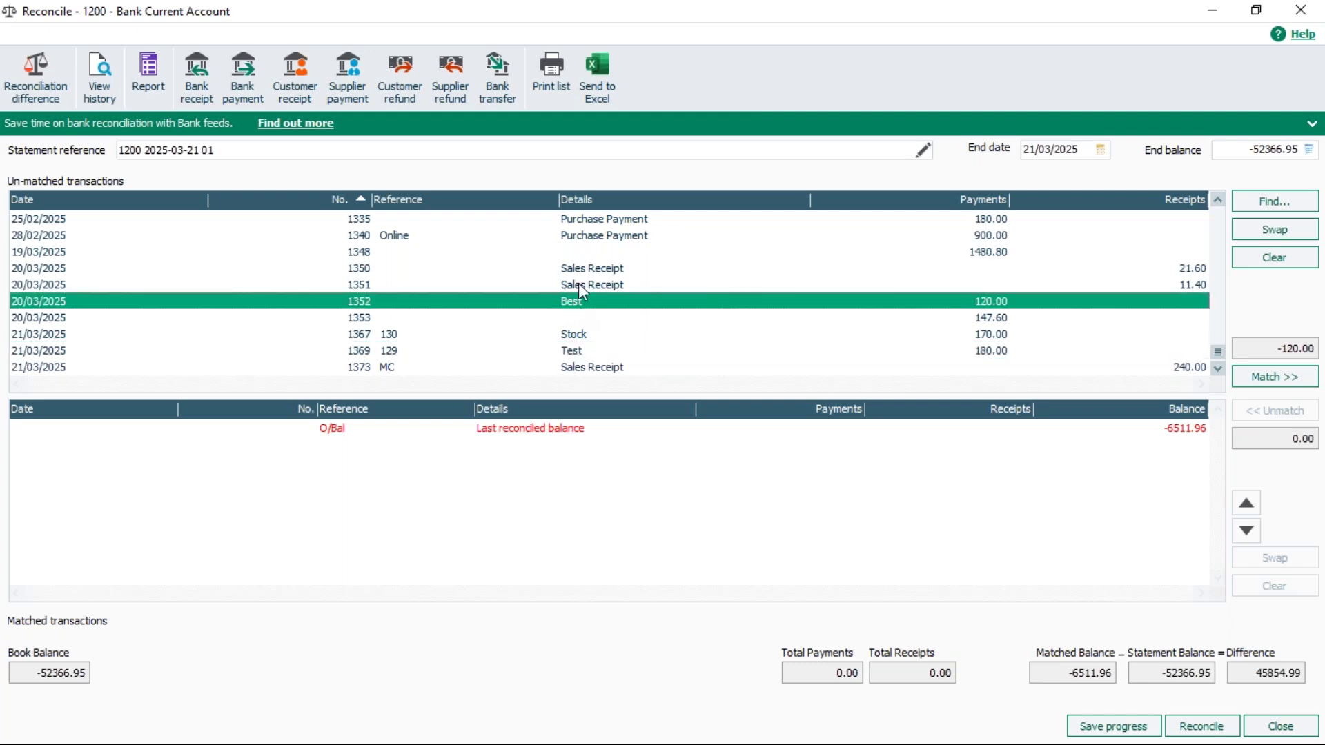
click(586, 238)
click(576, 283)
click(569, 338)
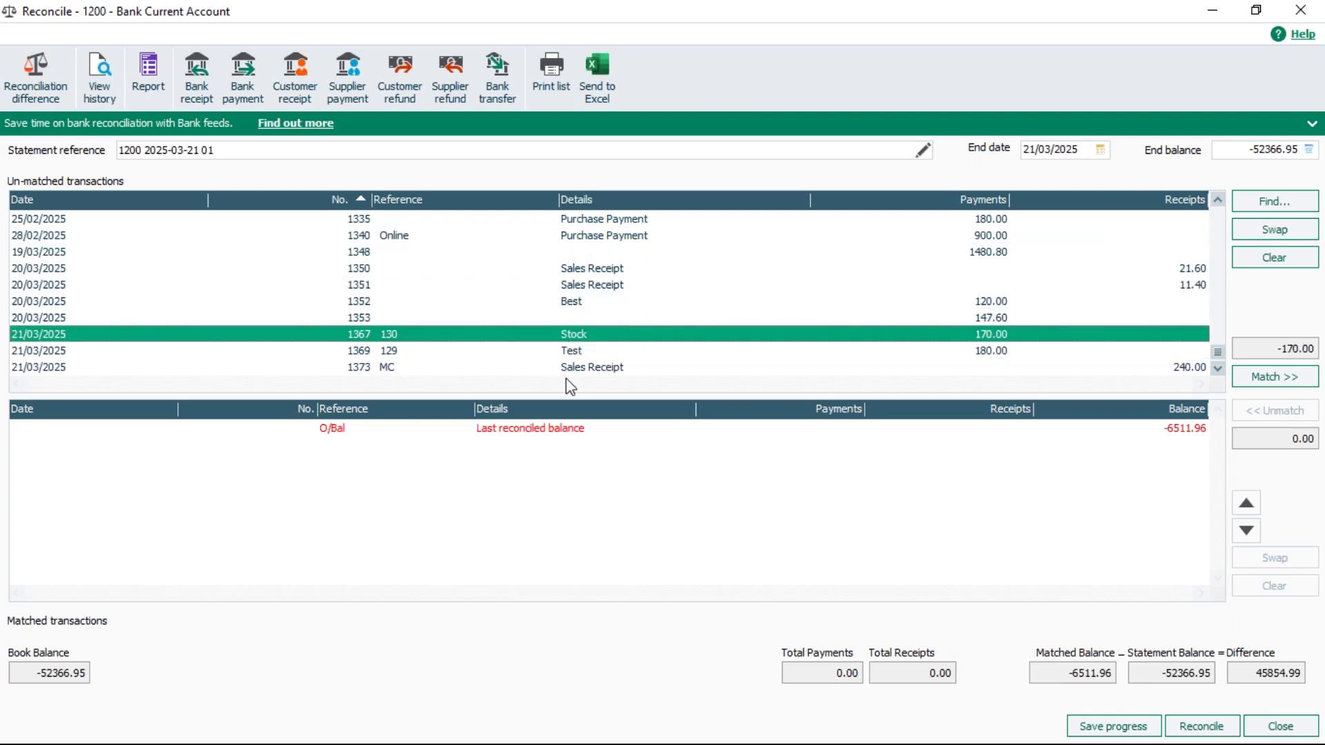
click(570, 352)
click(574, 304)
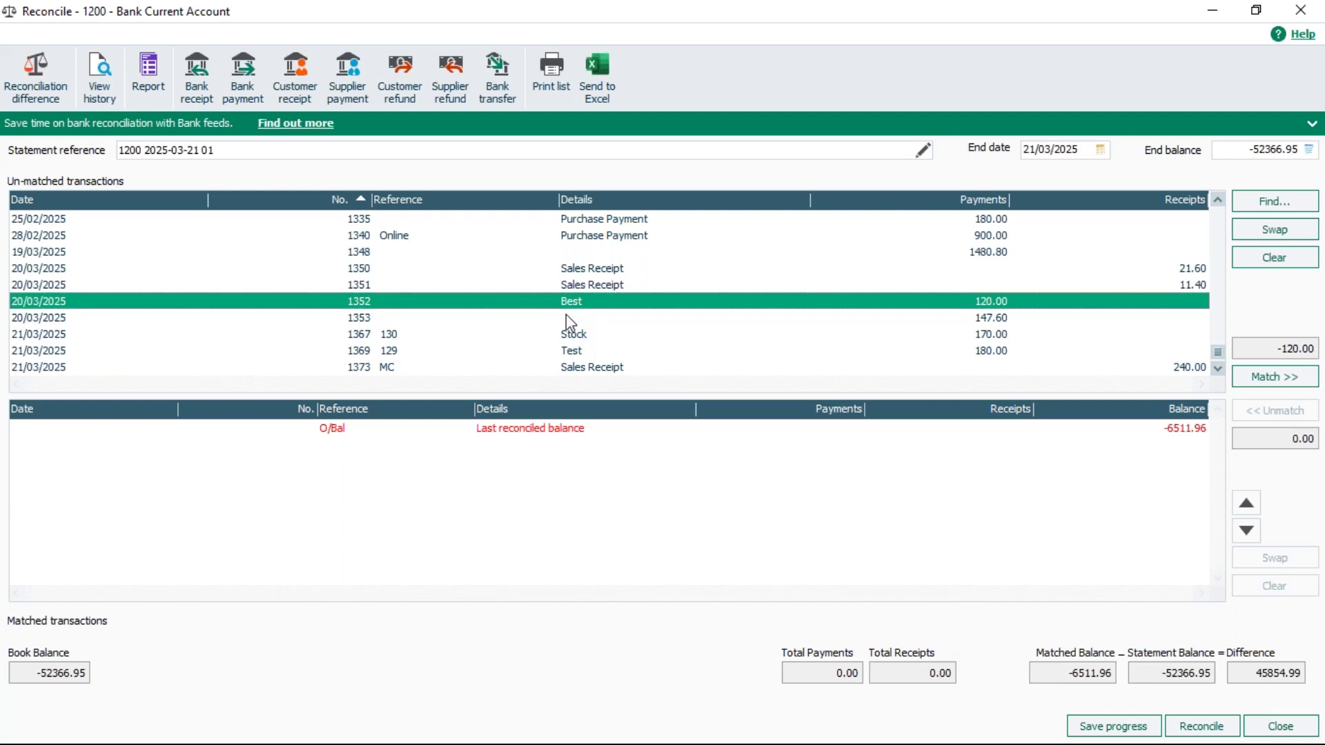
Extend the selection to transactions 1353, 1367, 1350 and 1348, then close the reconciliation without matching them
click(406, 317)
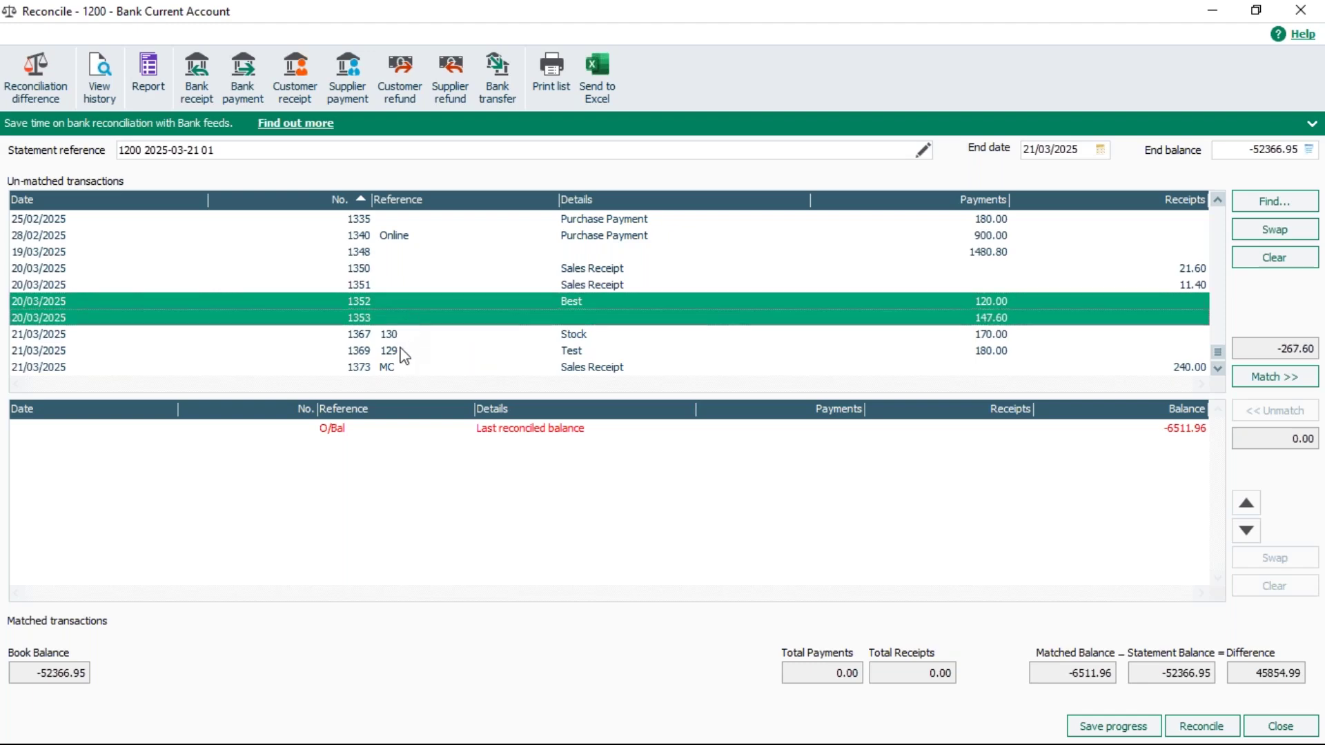
click(400, 337)
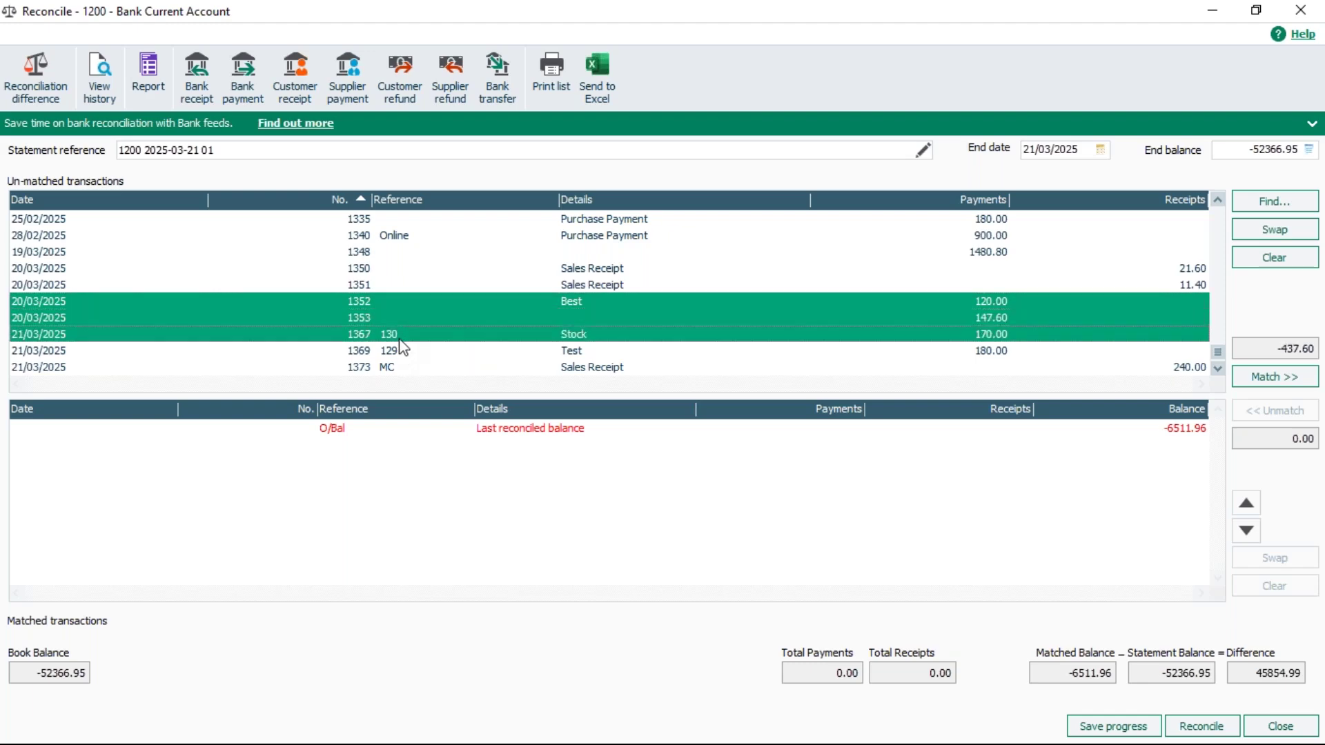
click(407, 269)
click(411, 253)
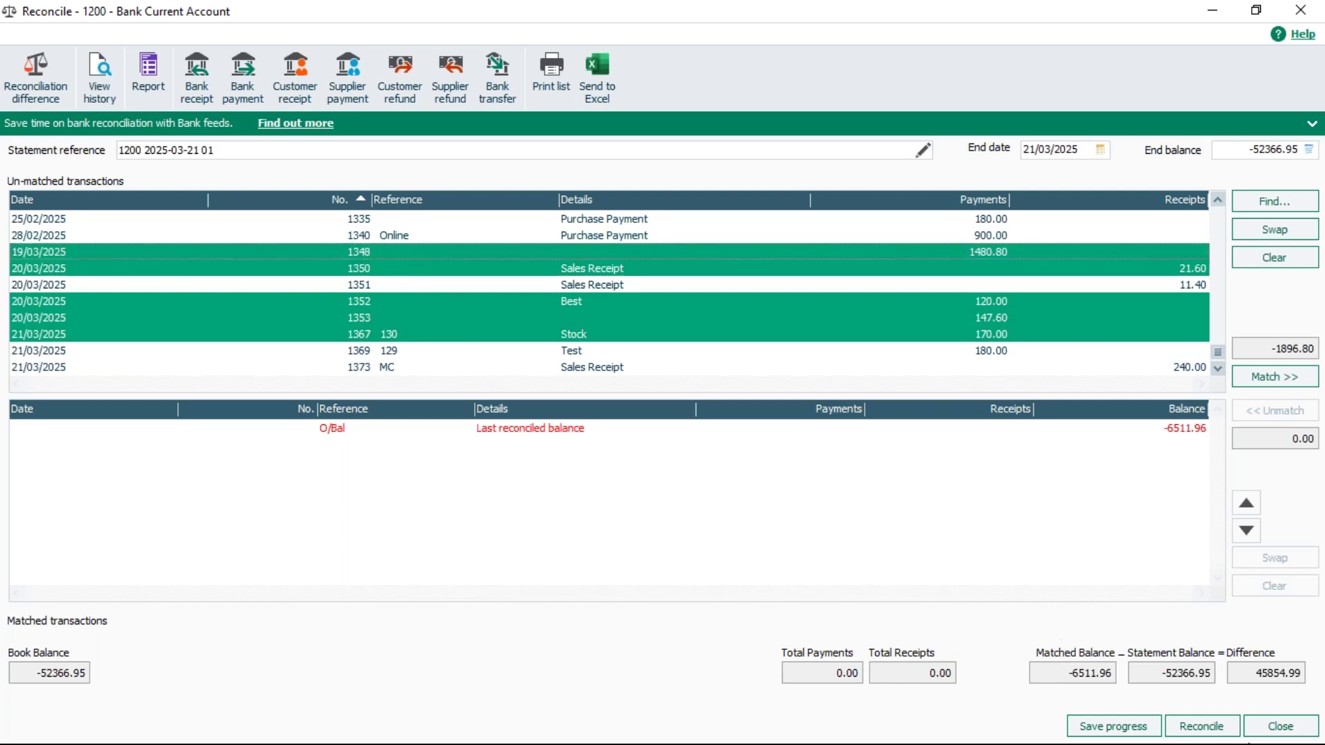
click(1281, 730)
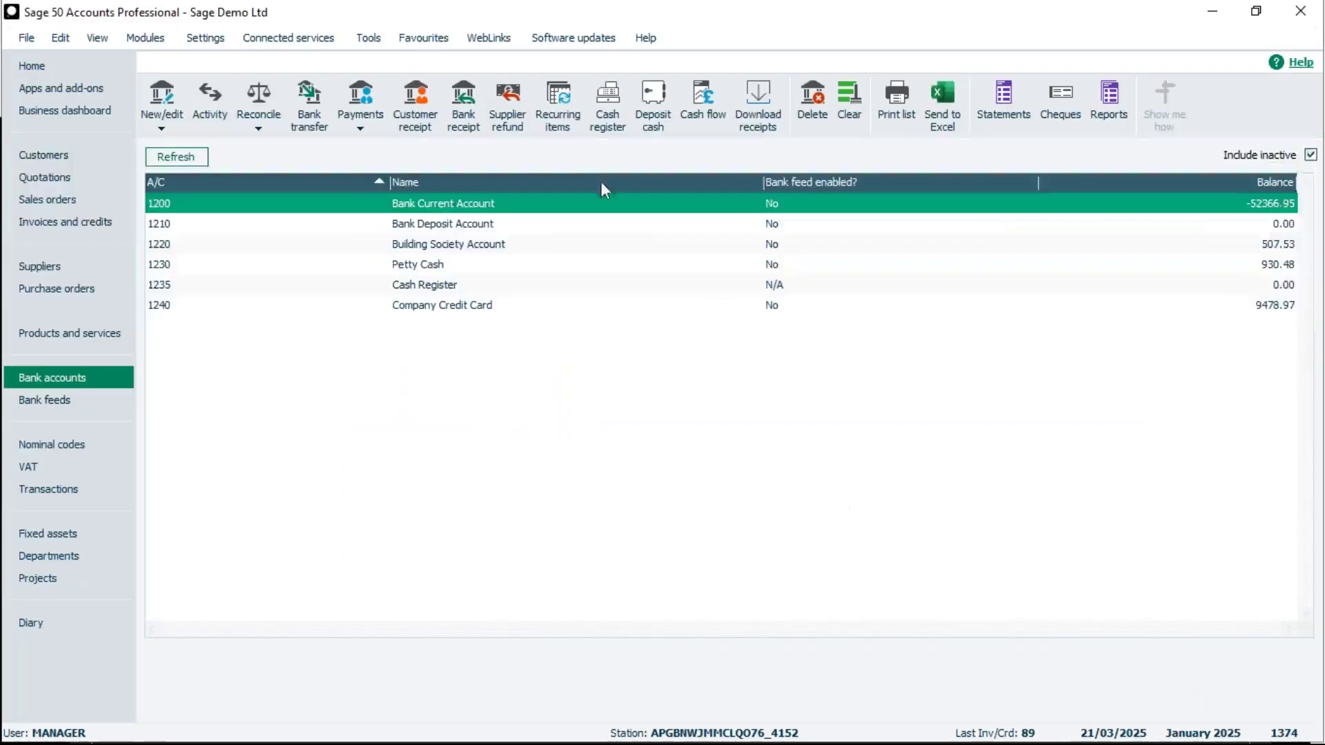
Choose the Sage selection style for lists in the Environment options, and cancel without saving
click(368, 38)
click(401, 232)
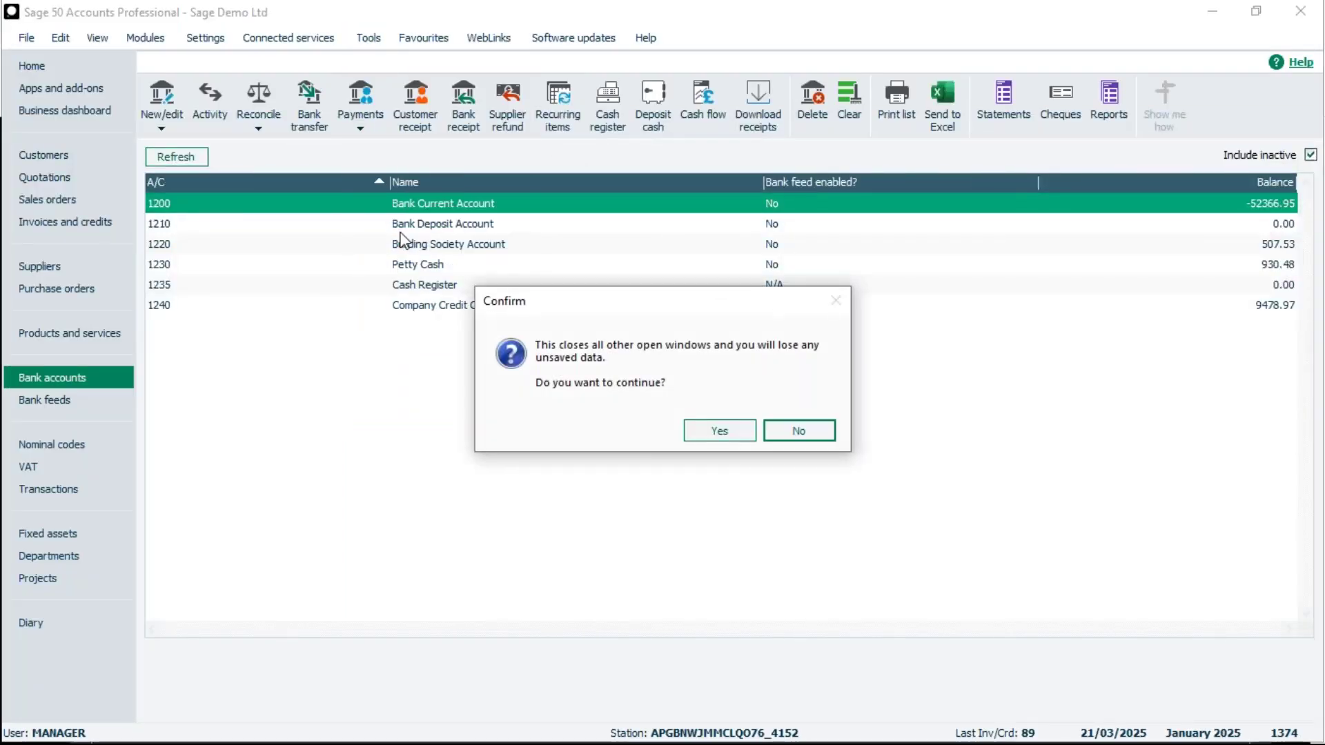
click(724, 434)
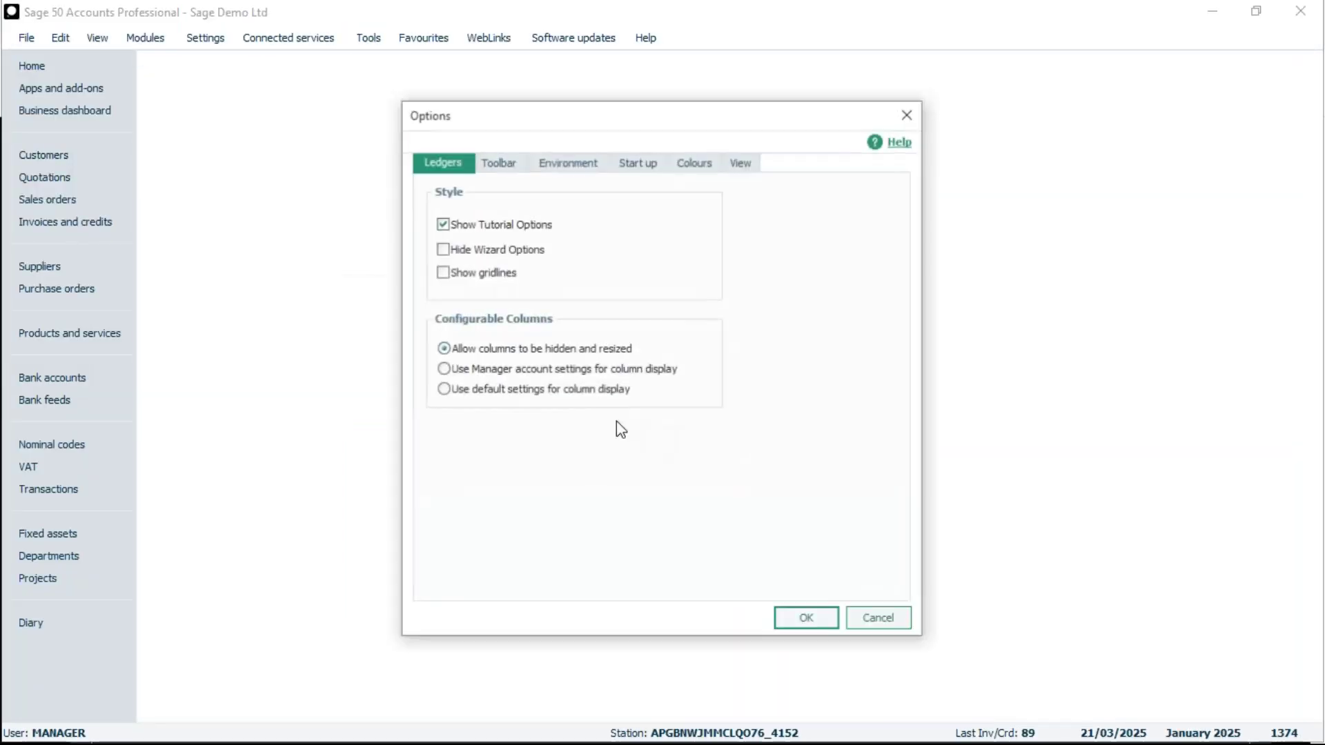
click(592, 163)
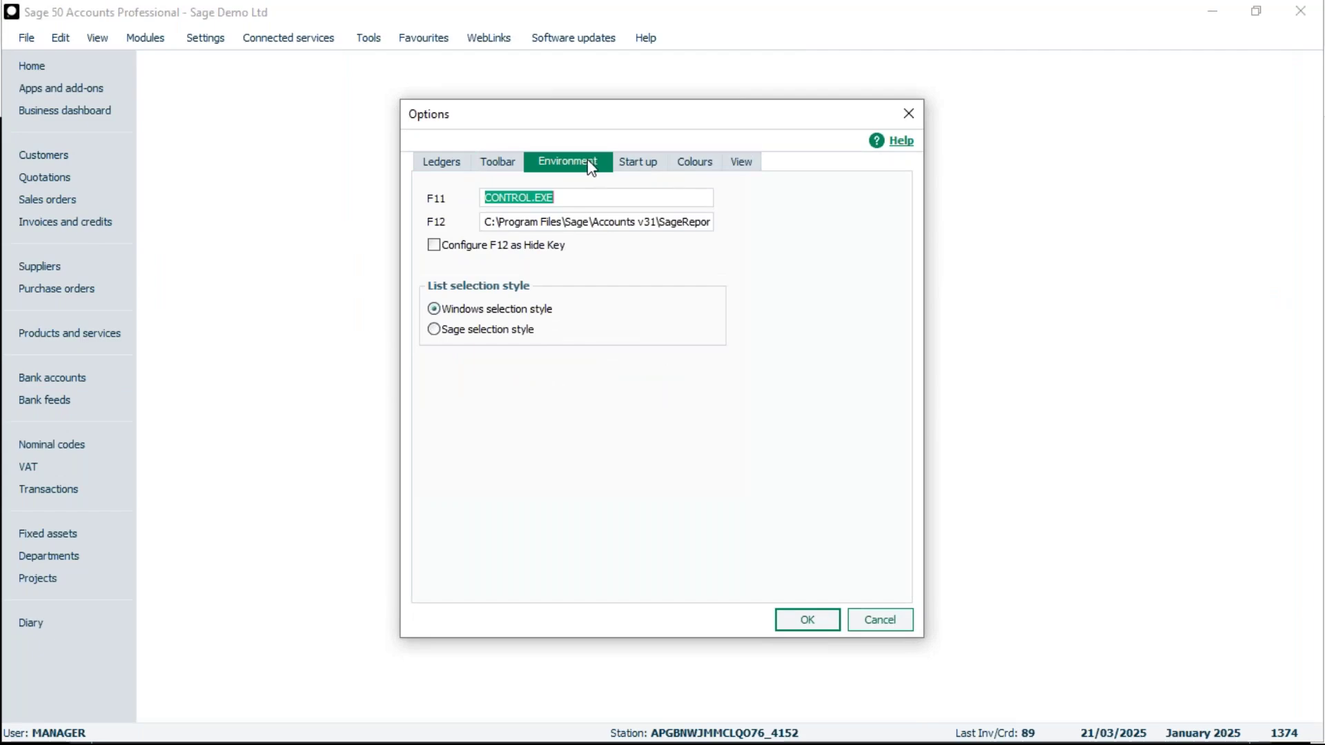
click(434, 330)
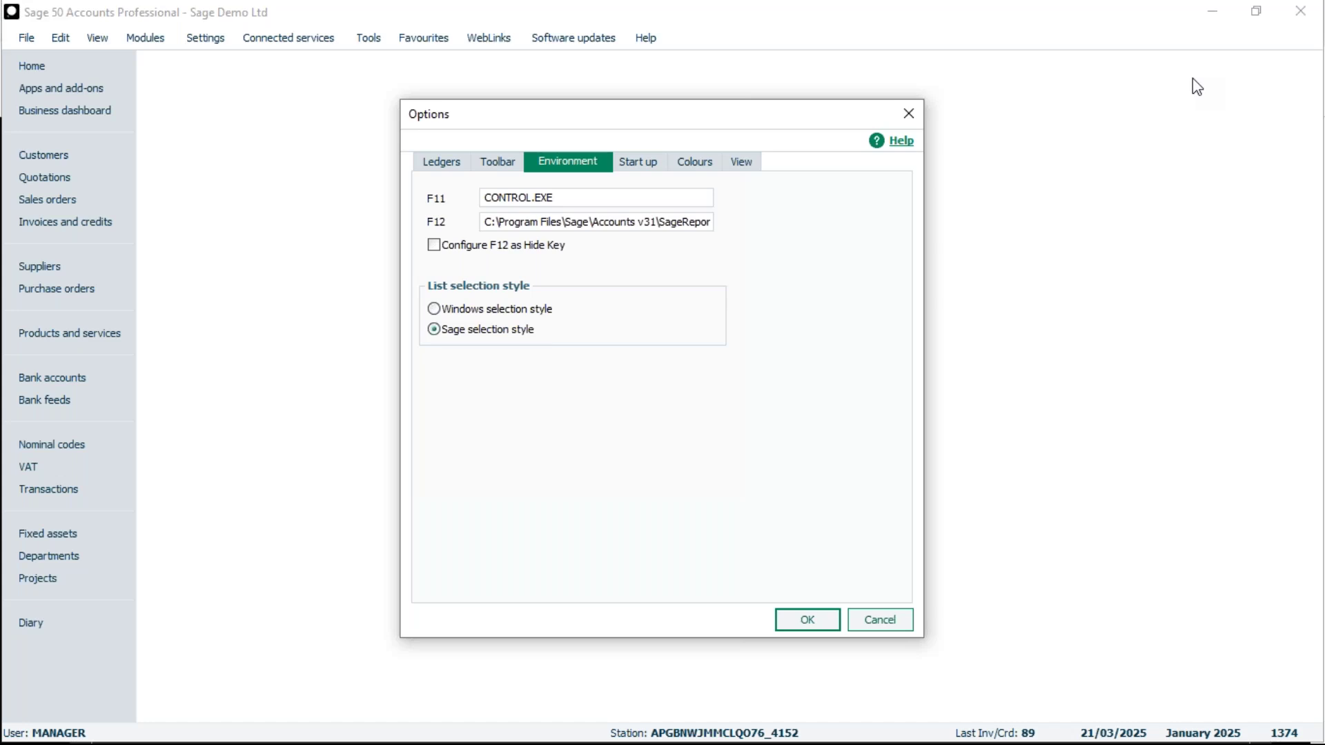
click(871, 620)
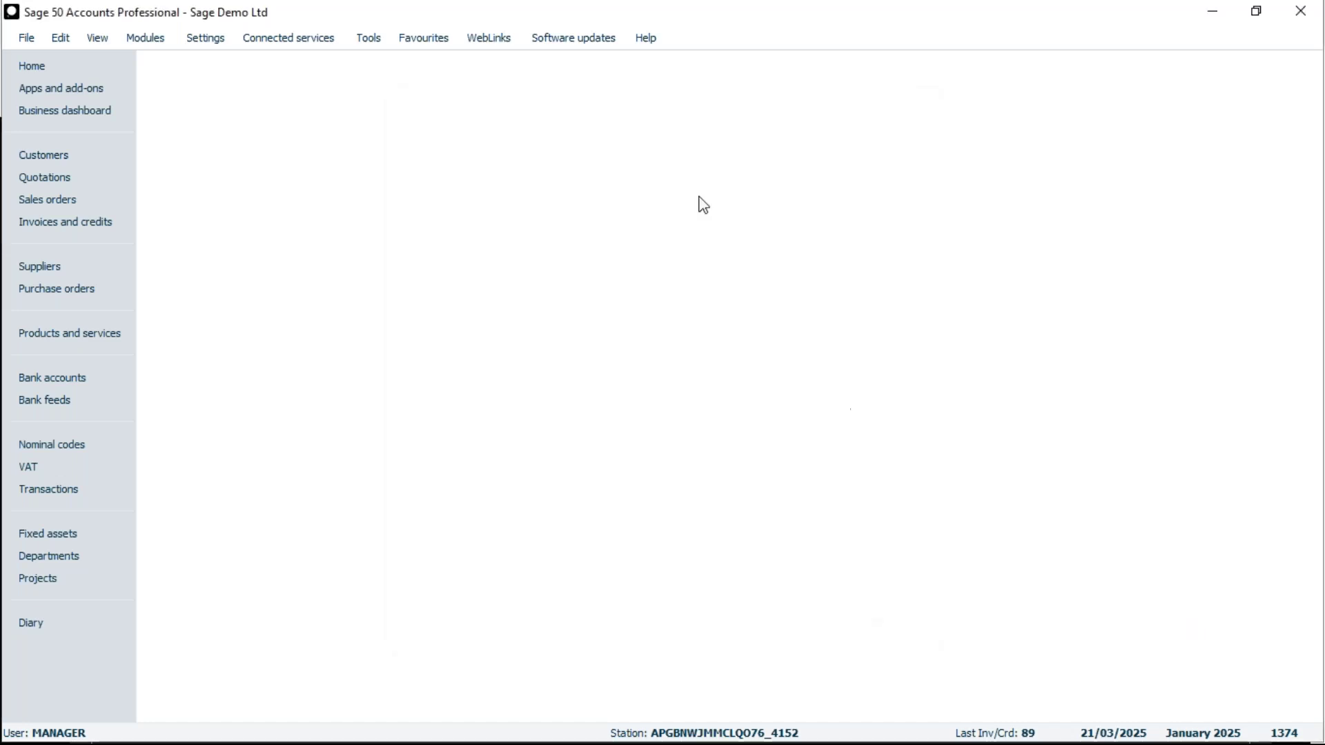
Compare the Audit Trail transactions and Audit Trail transactions - Grouped data types in the Data Import wizard, and exit without importing
click(25, 38)
click(84, 290)
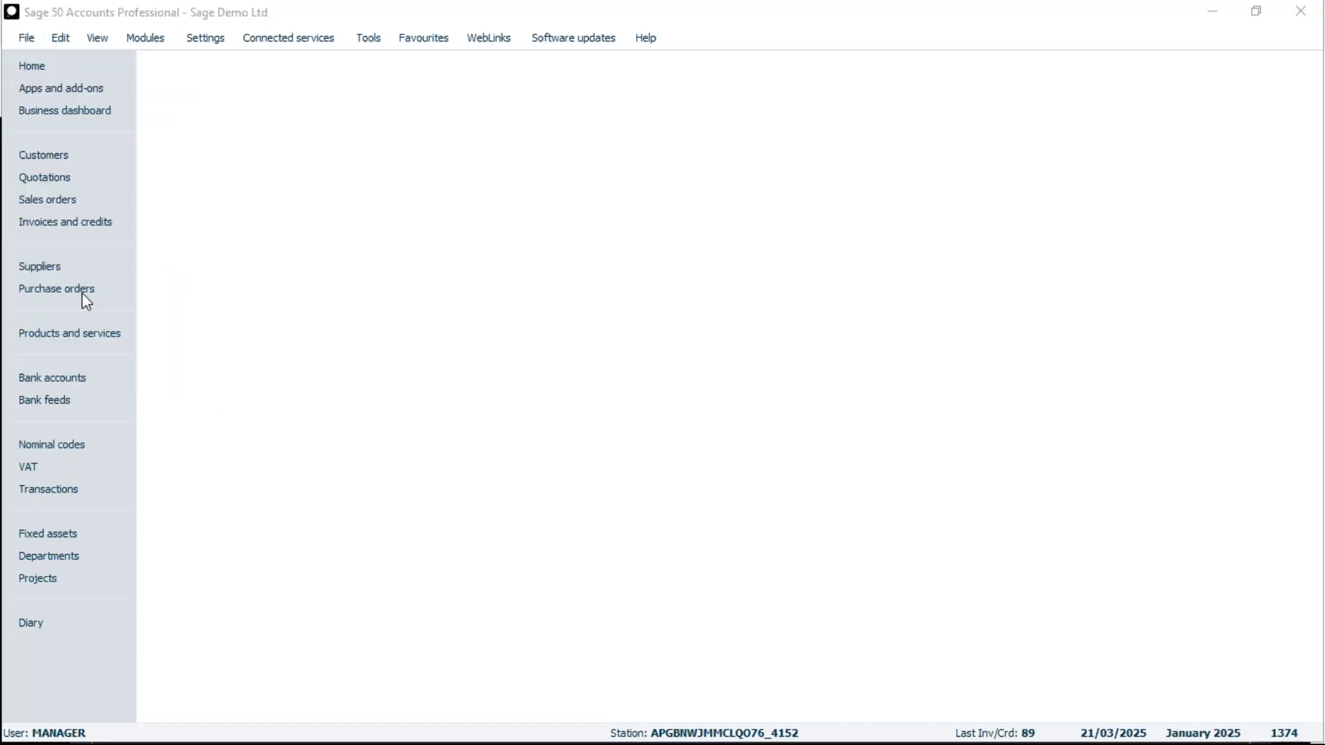
click(892, 600)
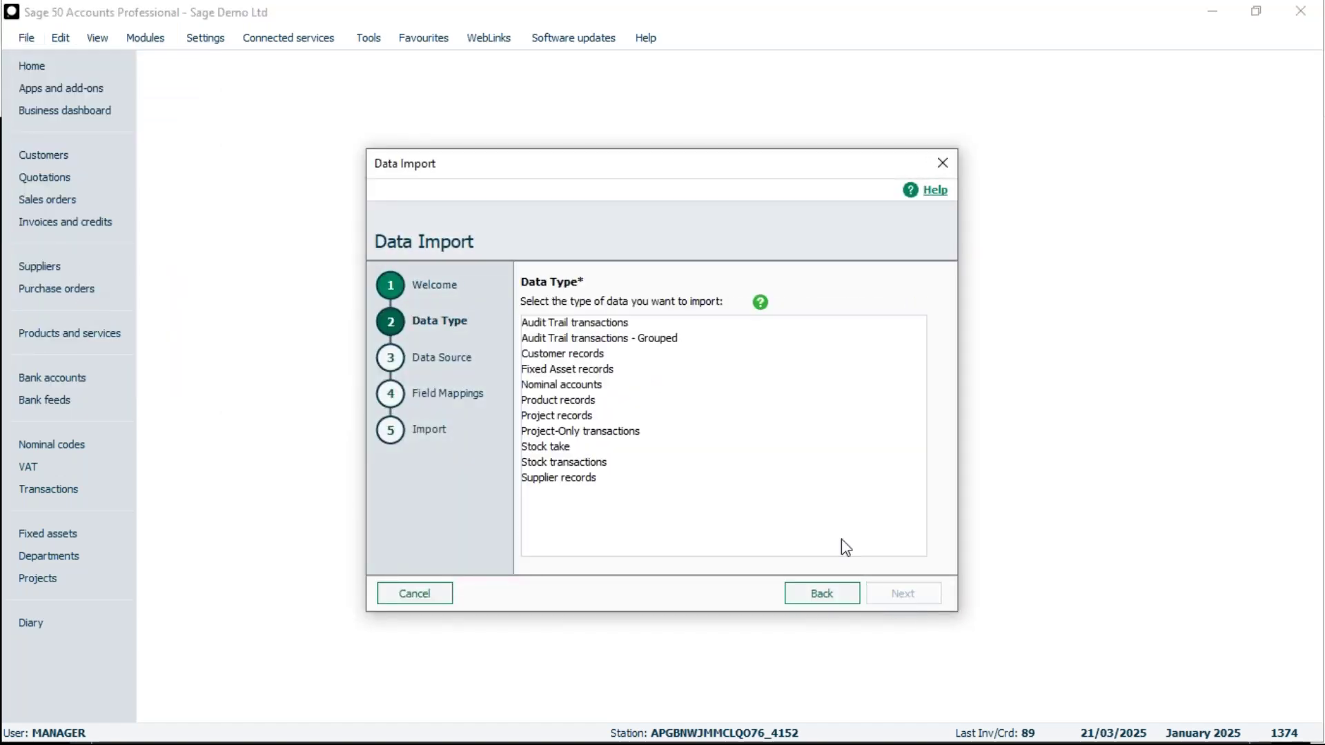
click(585, 340)
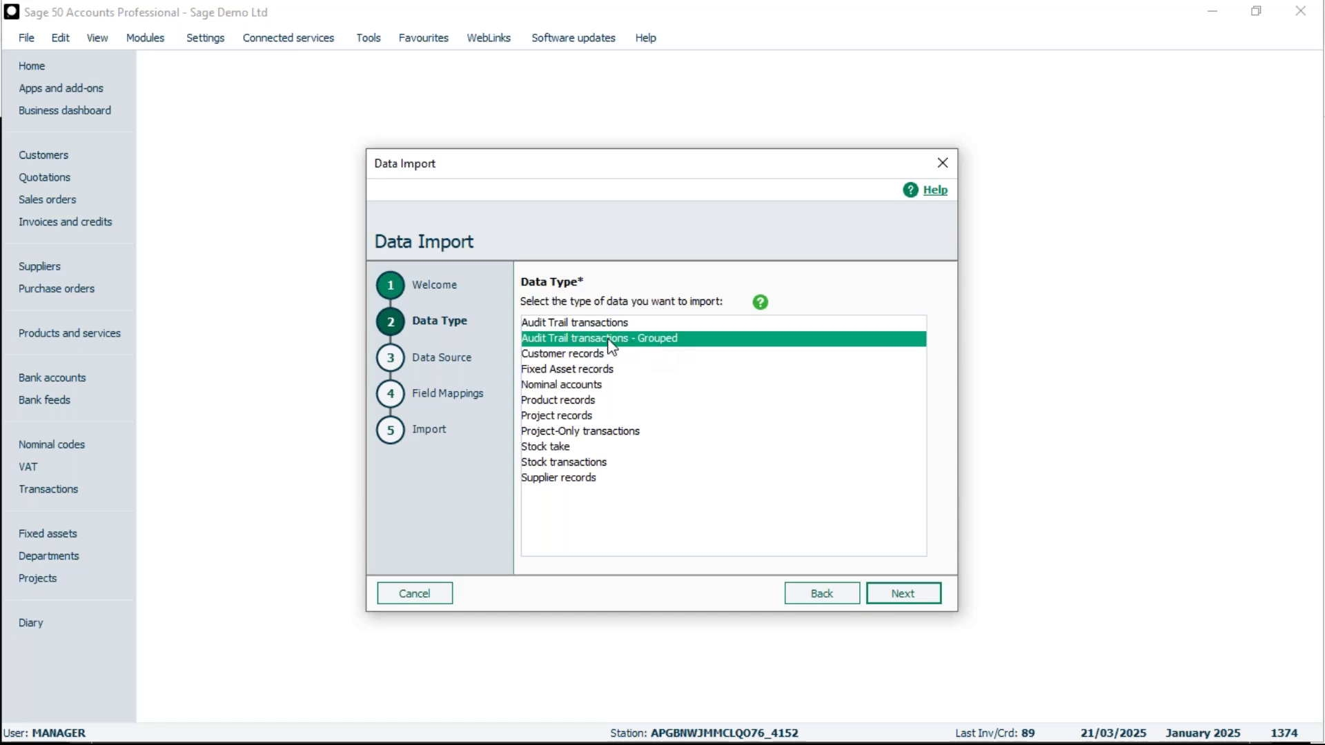
click(556, 324)
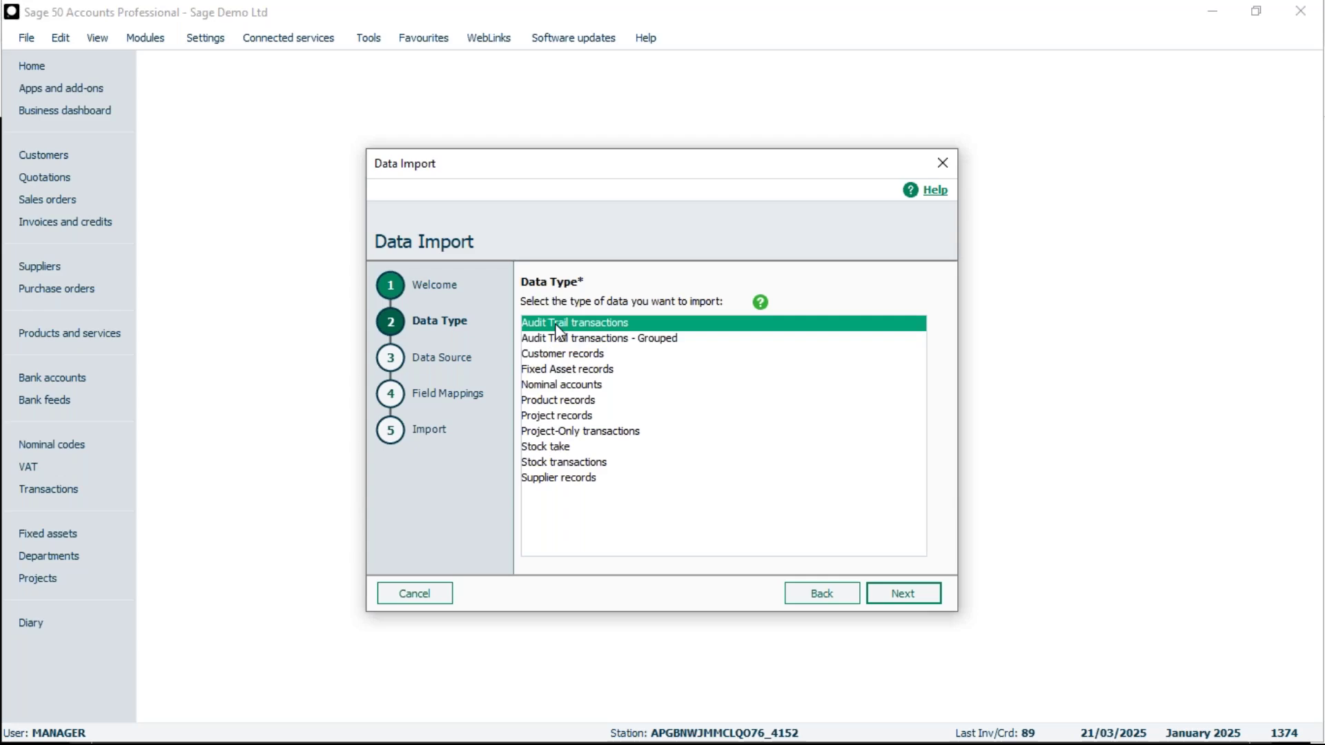
click(607, 341)
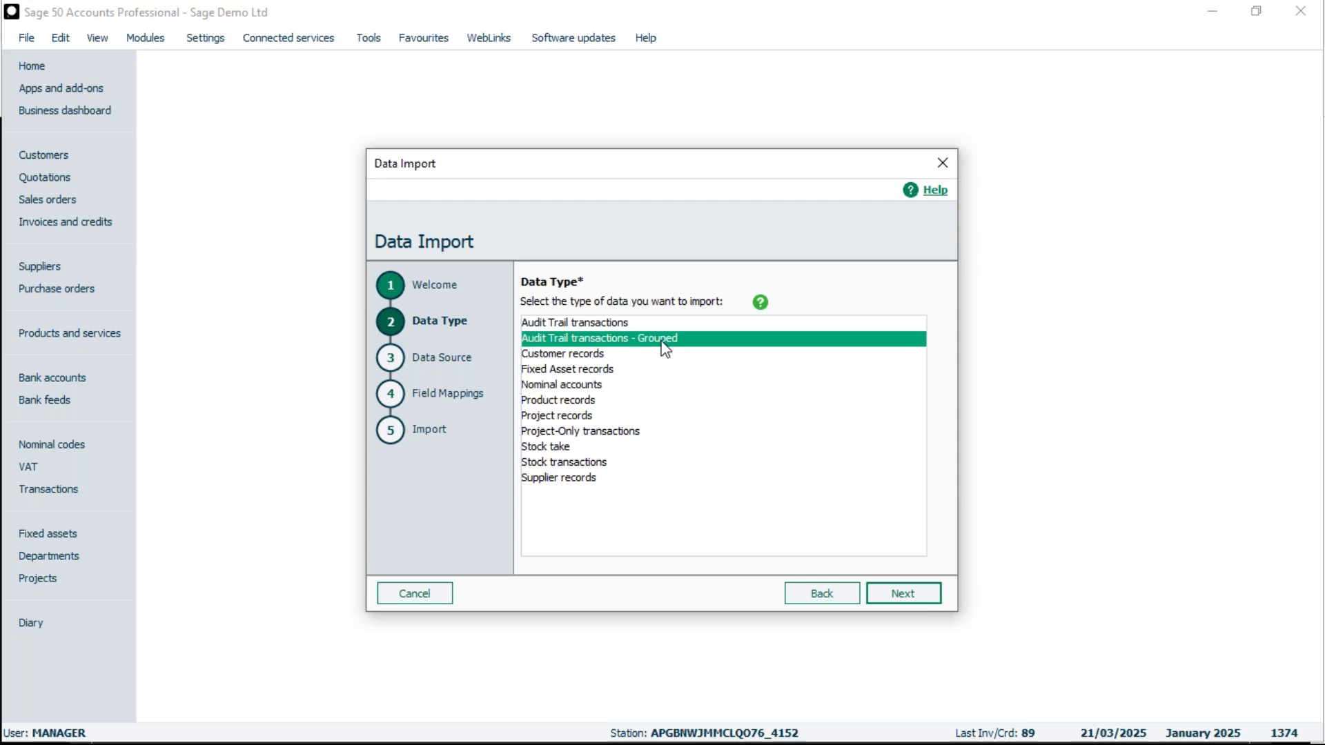
click(423, 593)
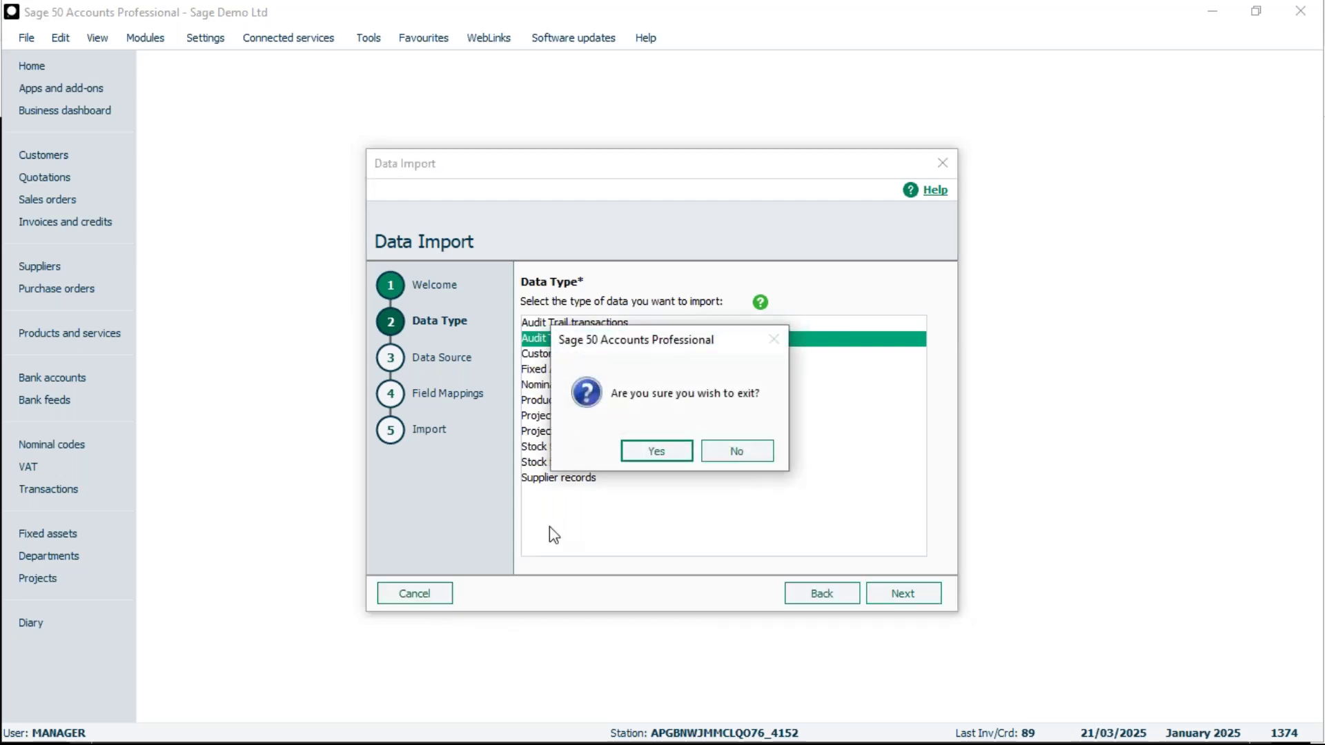
click(624, 451)
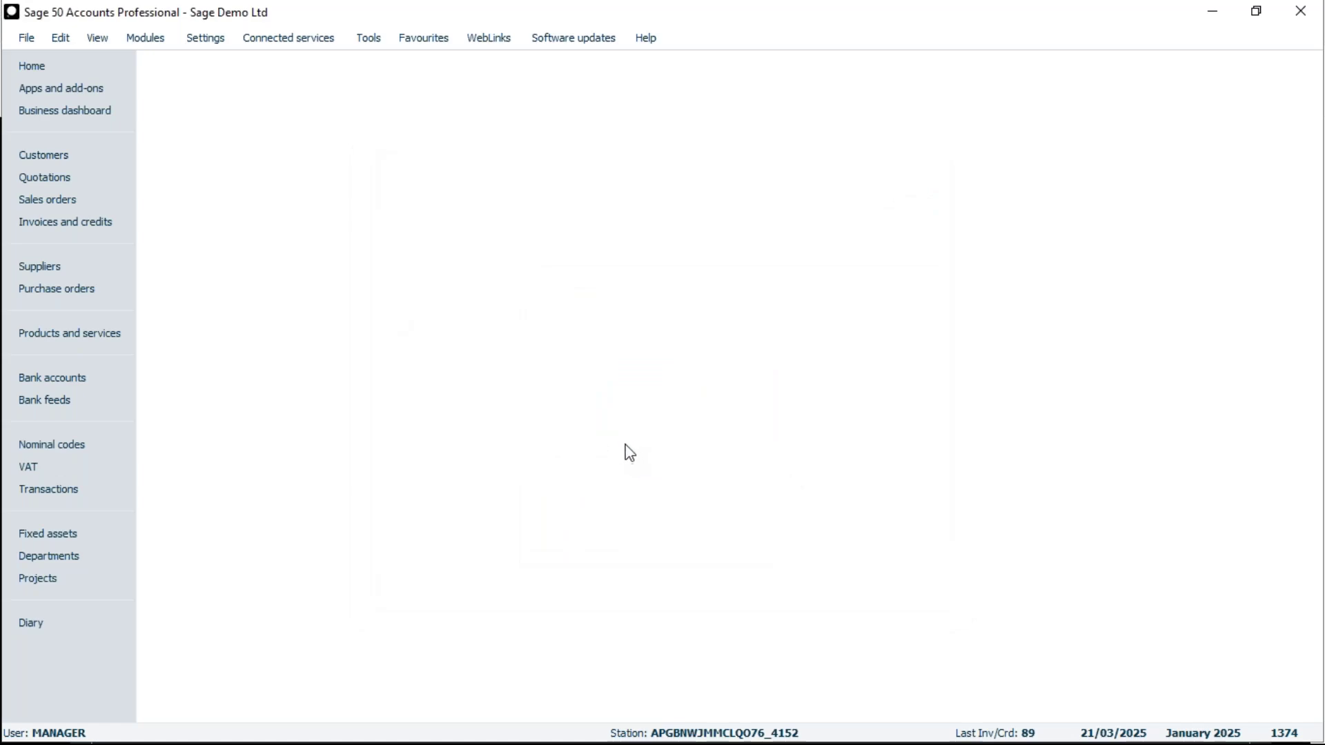
In bank payment transaction 1367, set the Stock item line's net to 80.00 and tax to 16.00, and post the changes
click(64, 490)
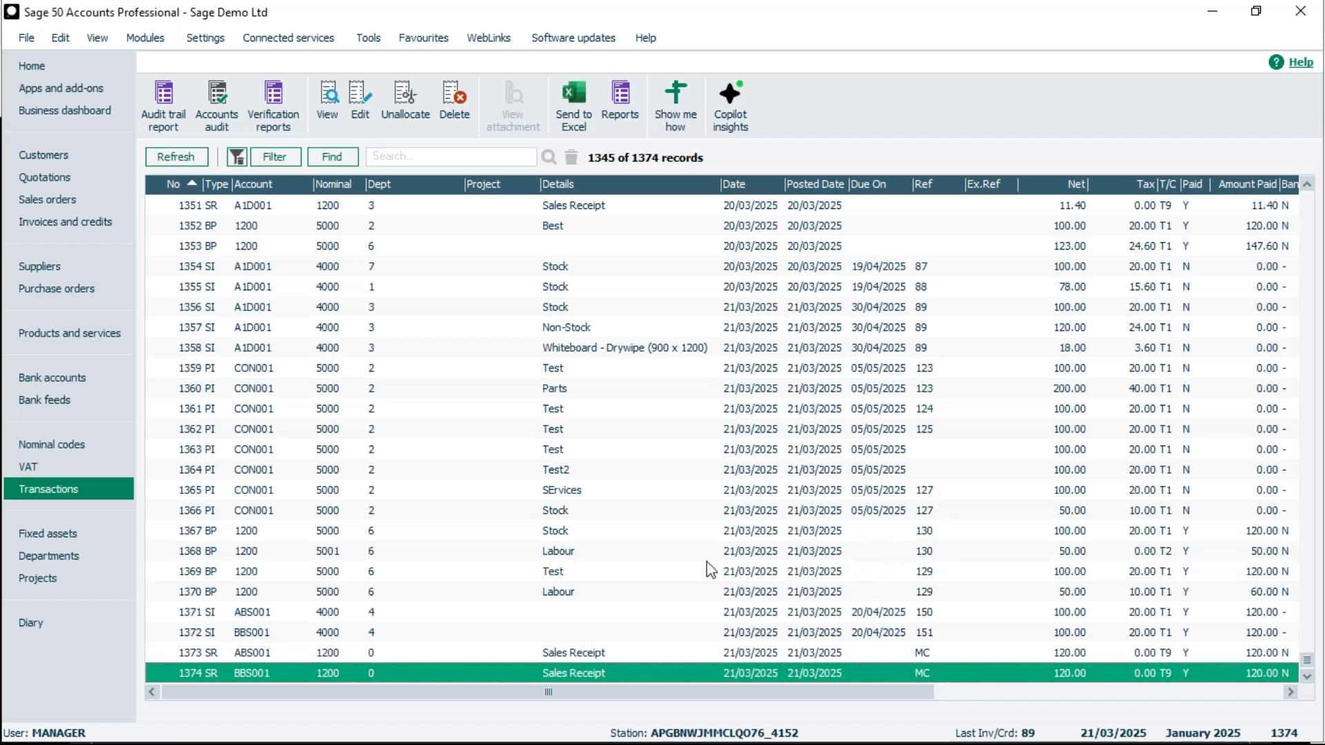
click(540, 531)
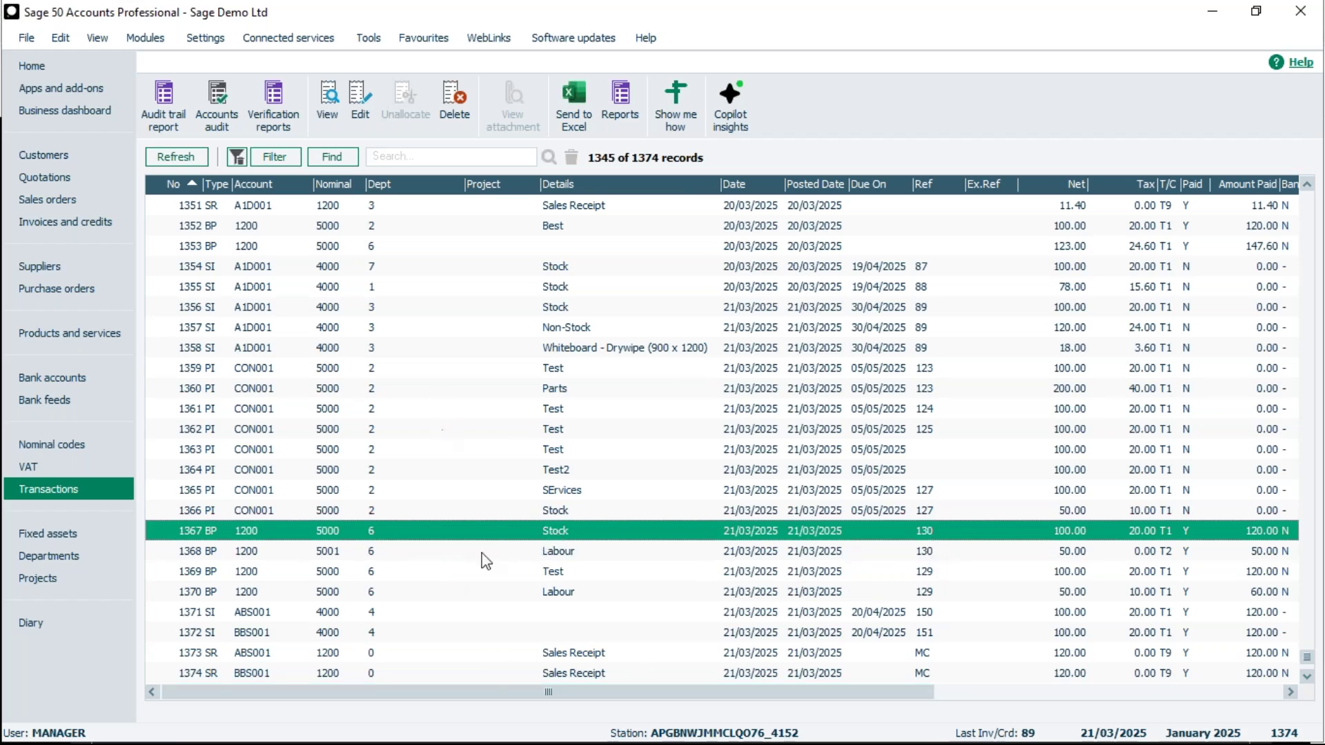
click(360, 102)
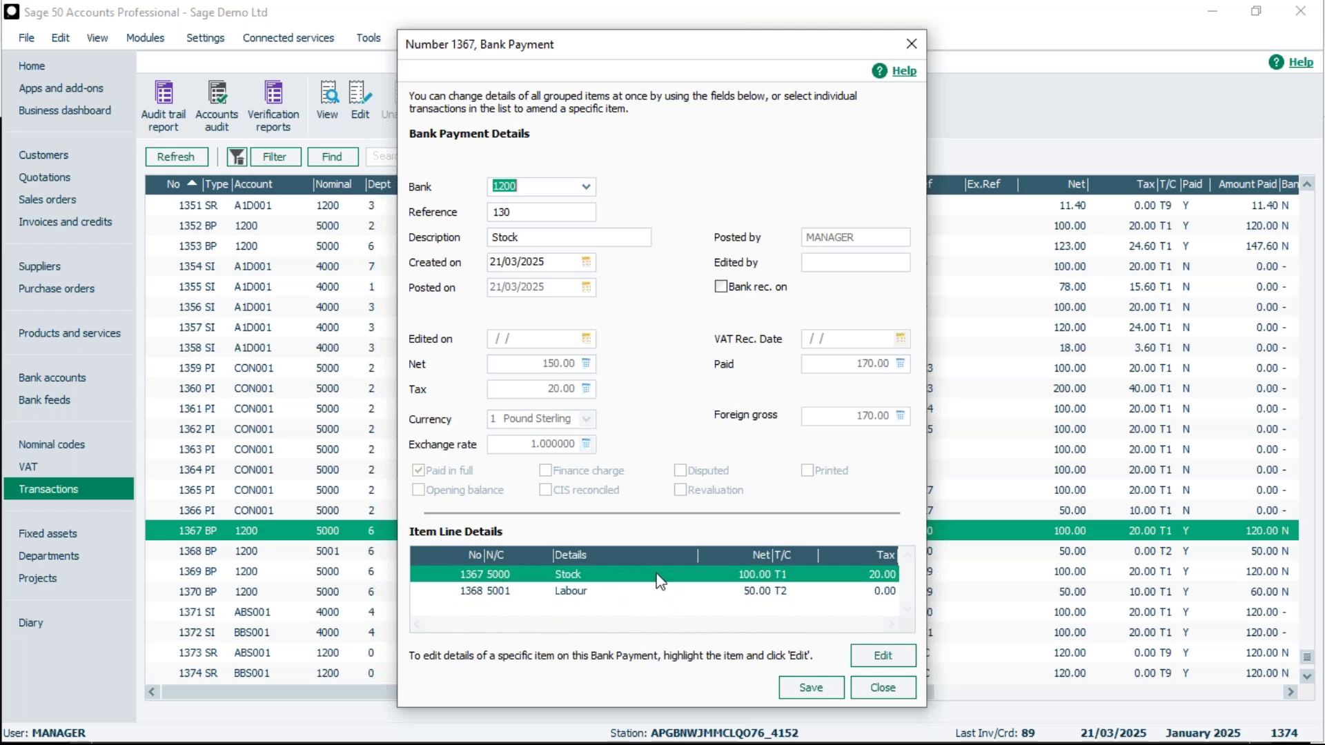
click(896, 663)
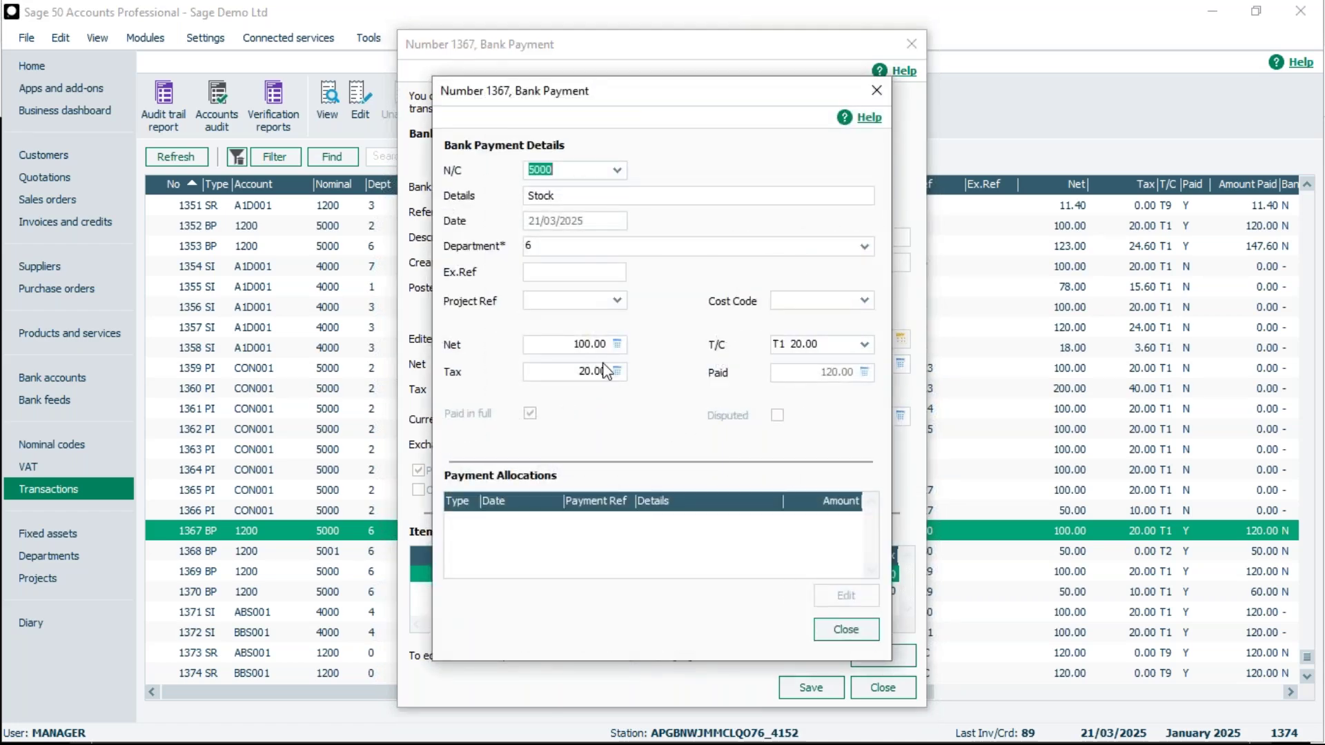
drag(563, 344, 523, 343)
text(80)
key(Tab)
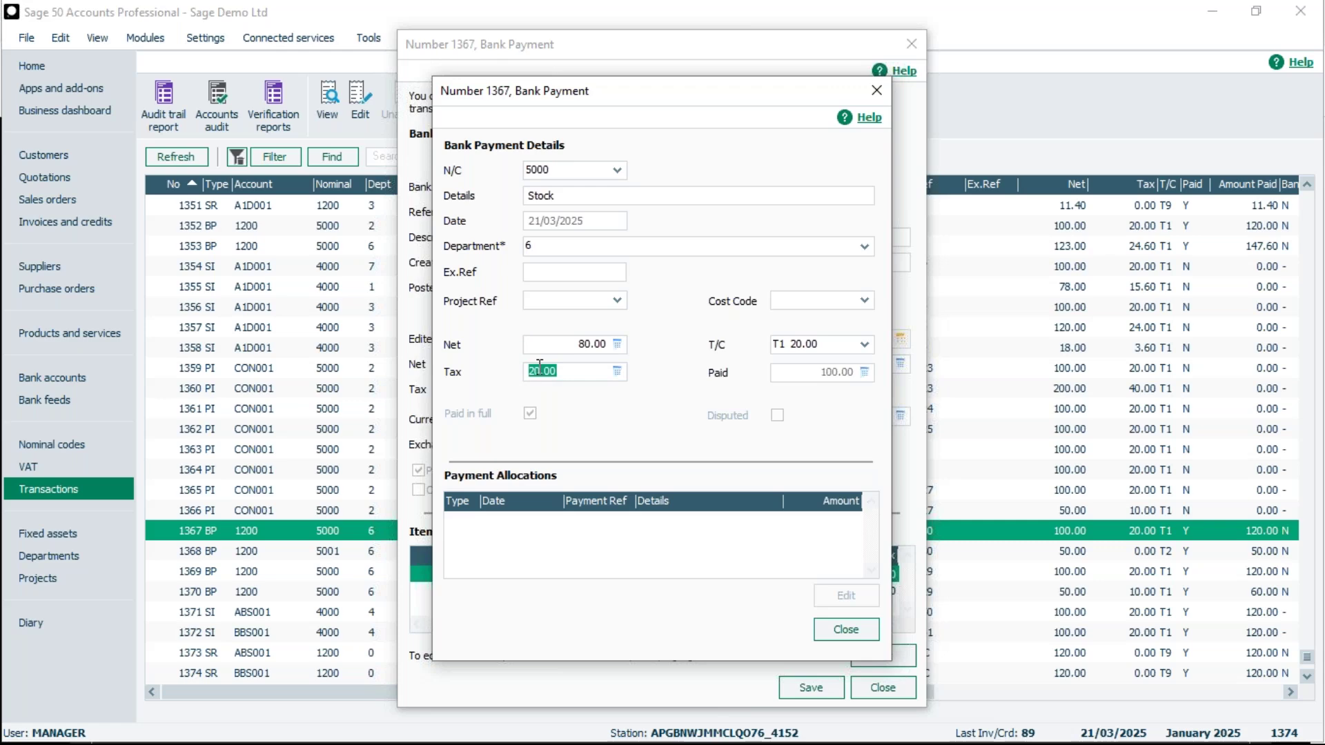
text(16)
key(Tab)
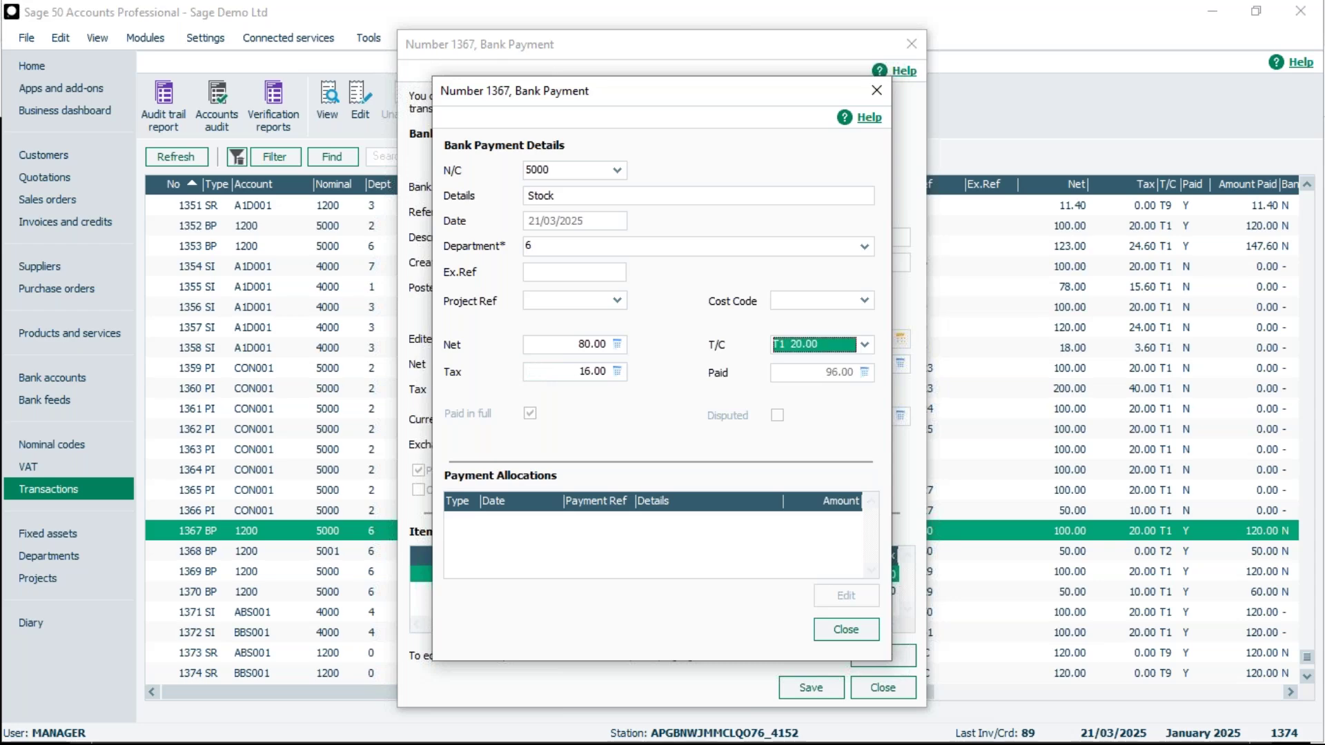
click(846, 630)
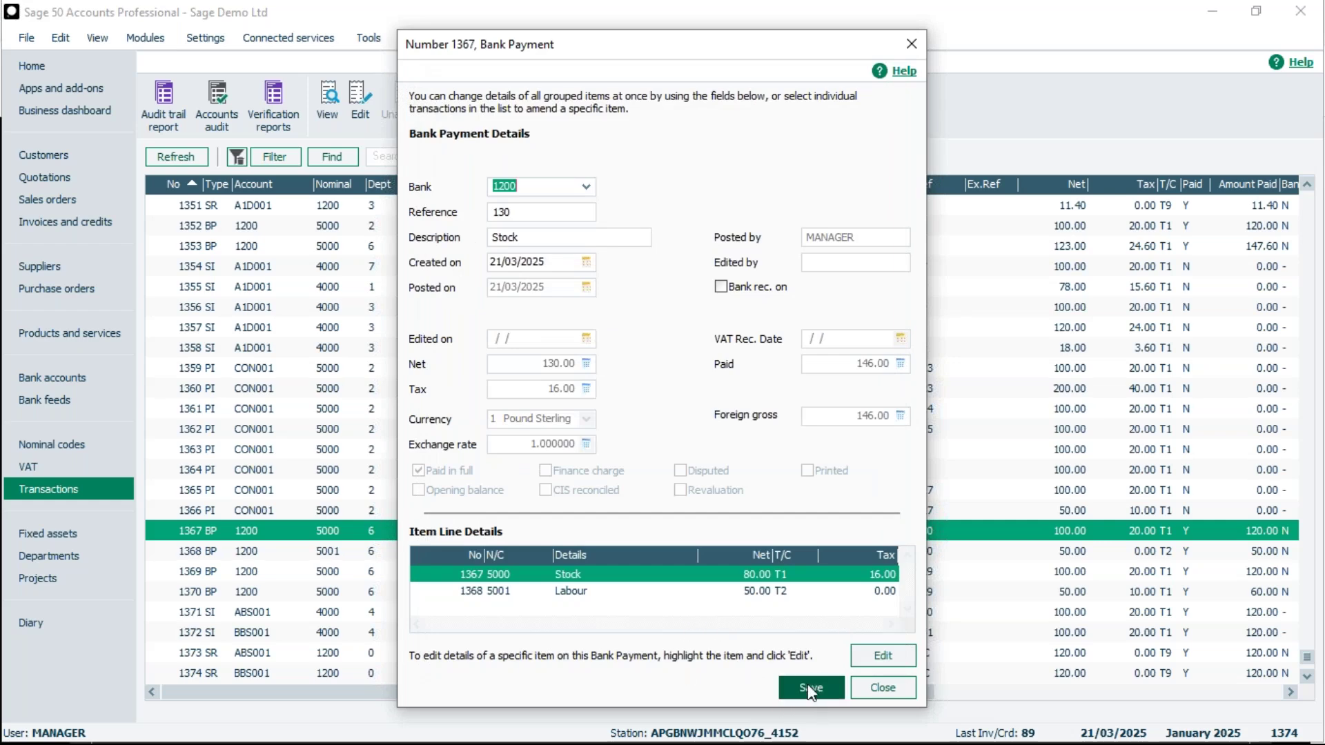
click(811, 688)
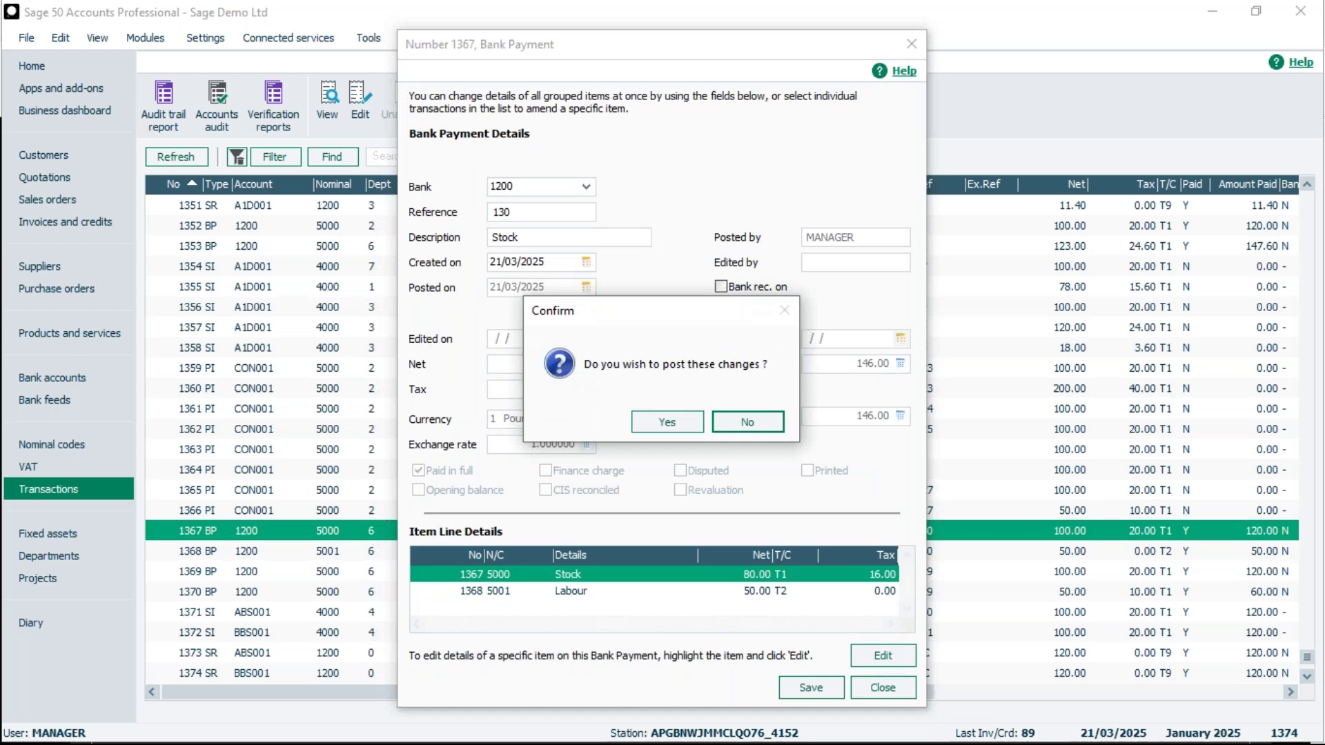
click(676, 420)
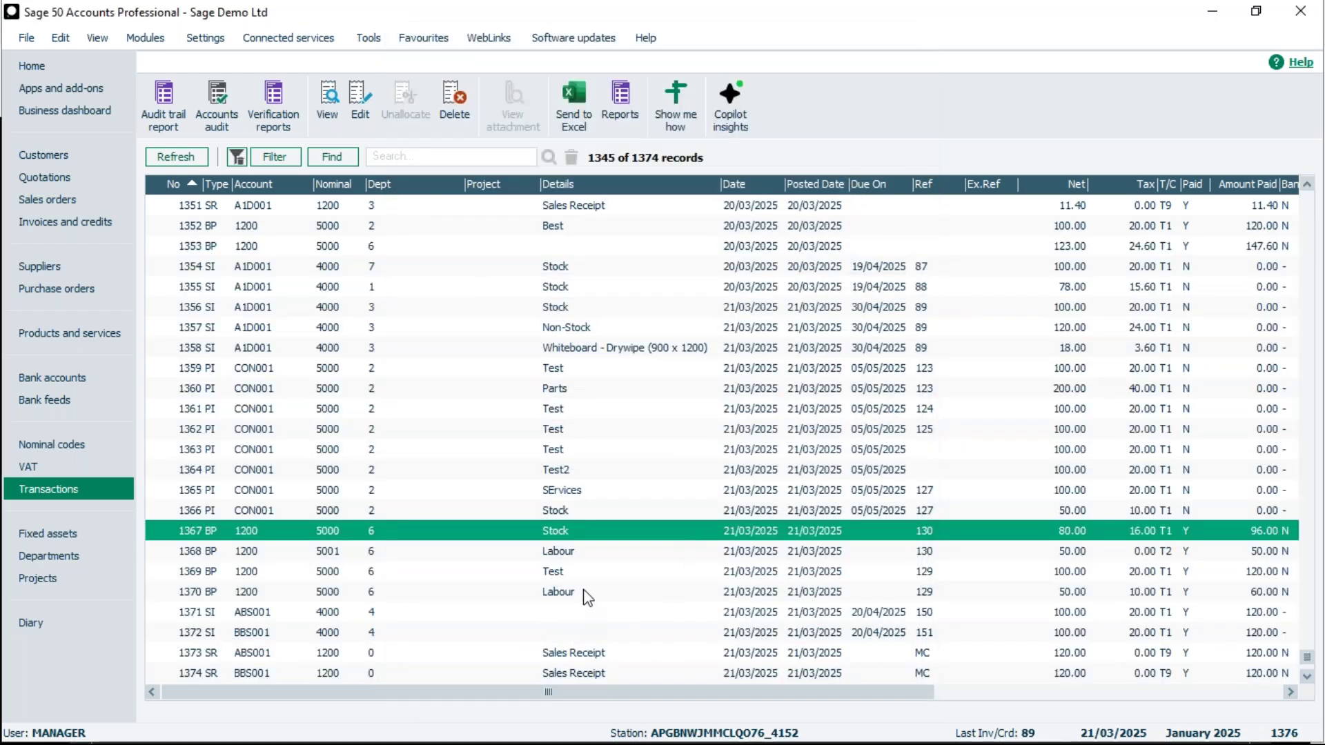
Go through the most recent entries to the end of the transactions list and refresh it to check for correction entries
key(Down)
key(Down)
key(Up)
key(Up)
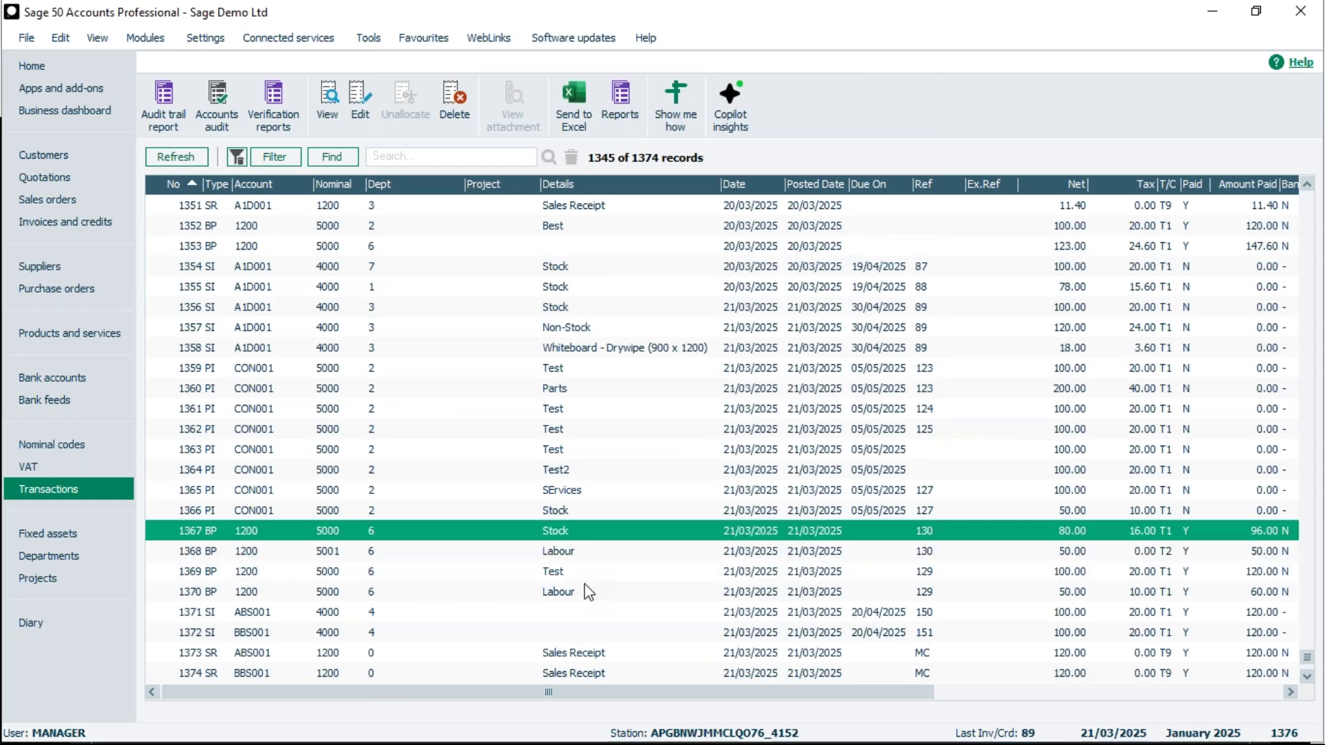
click(1309, 677)
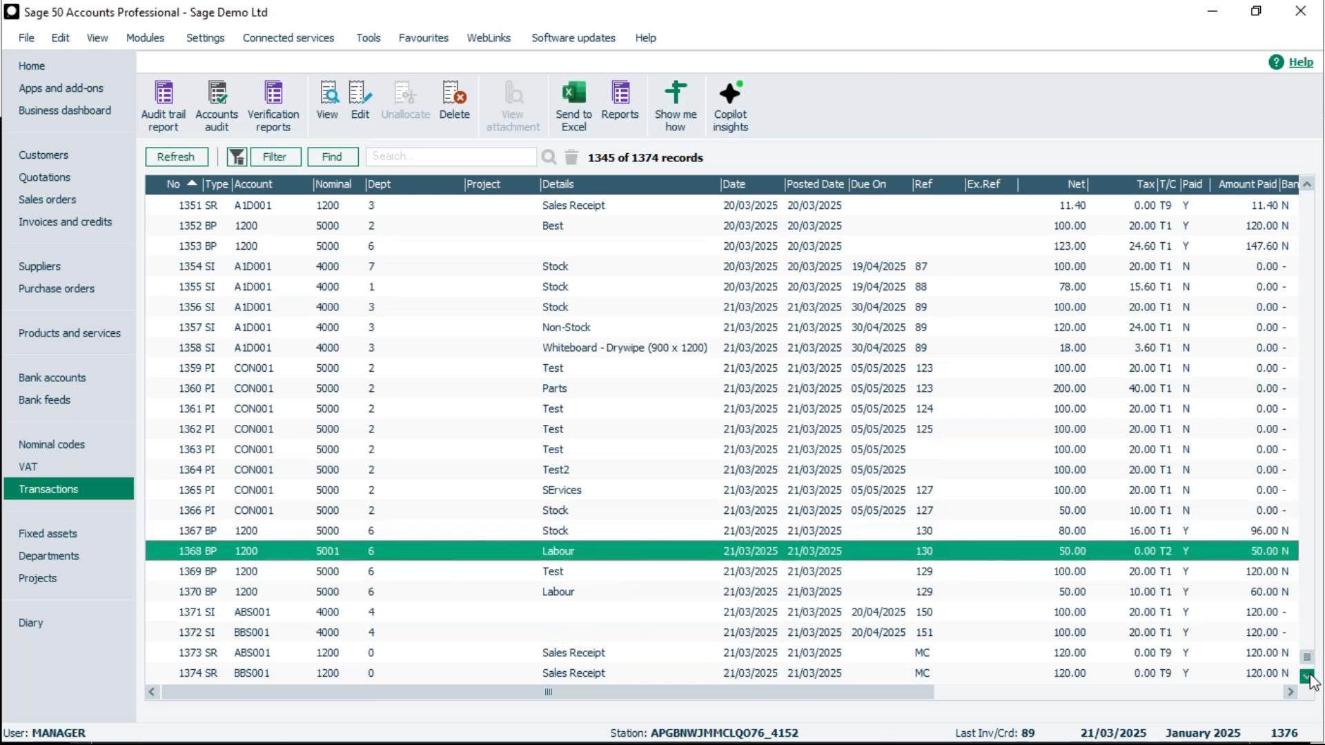
click(1308, 676)
click(1308, 676)
click(1308, 676)
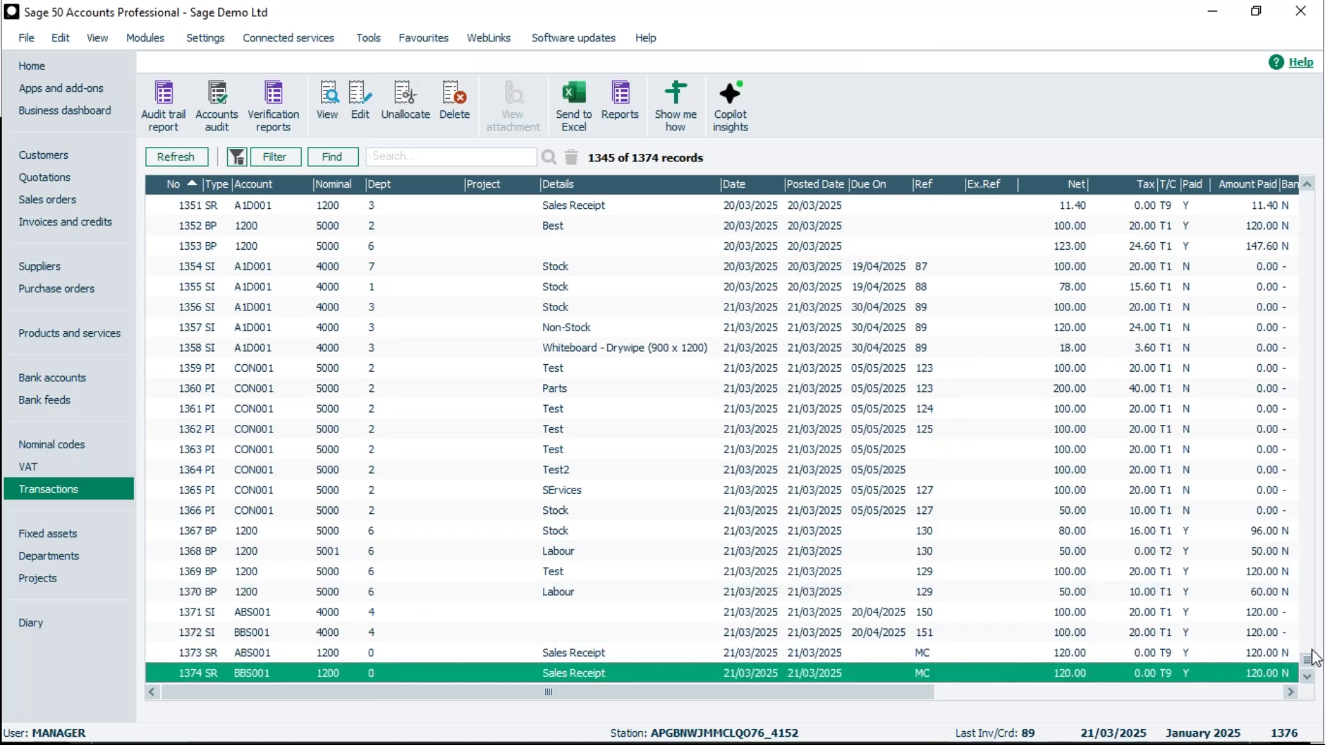
click(181, 157)
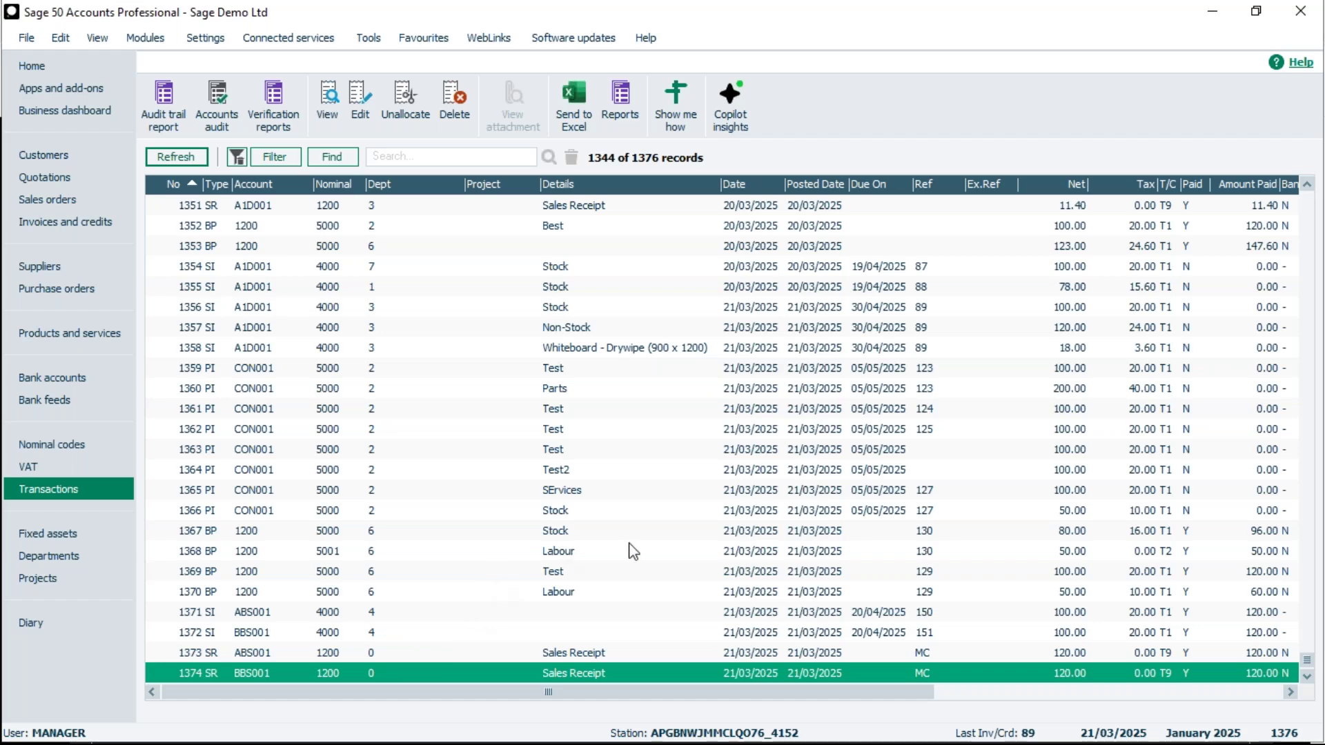
Open the Labour bank payment transaction 1368 for editing to review its grouped item lines, and close it without changes
click(556, 552)
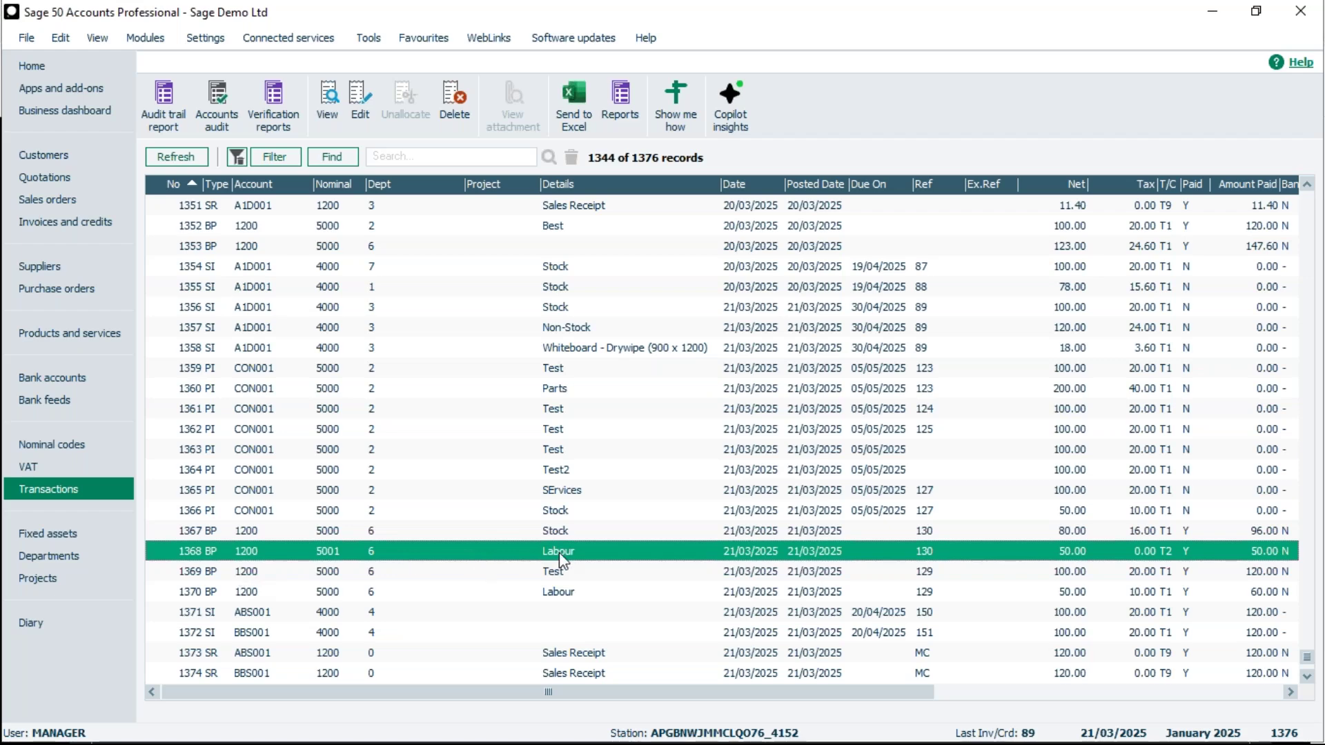
click(358, 110)
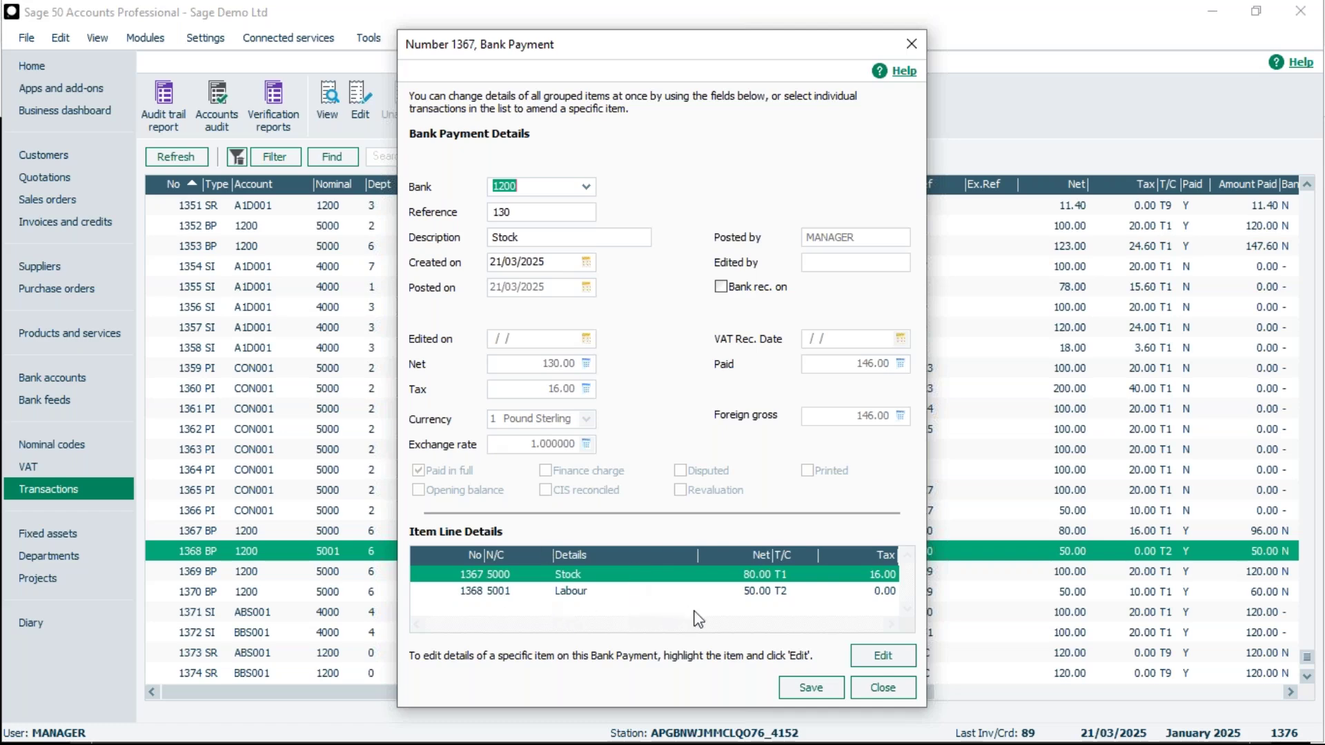
click(872, 699)
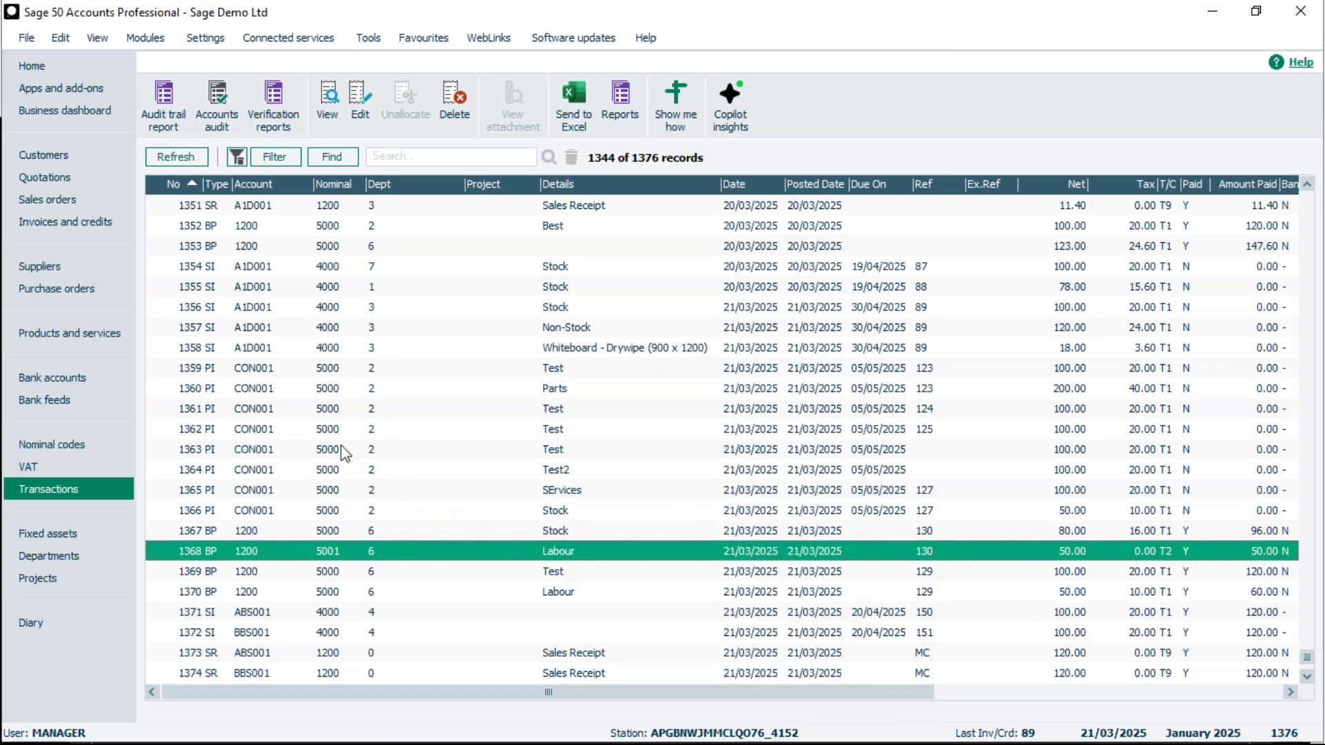
Open the Day books customer reports with A1 Design Services as the selected customer
click(66, 155)
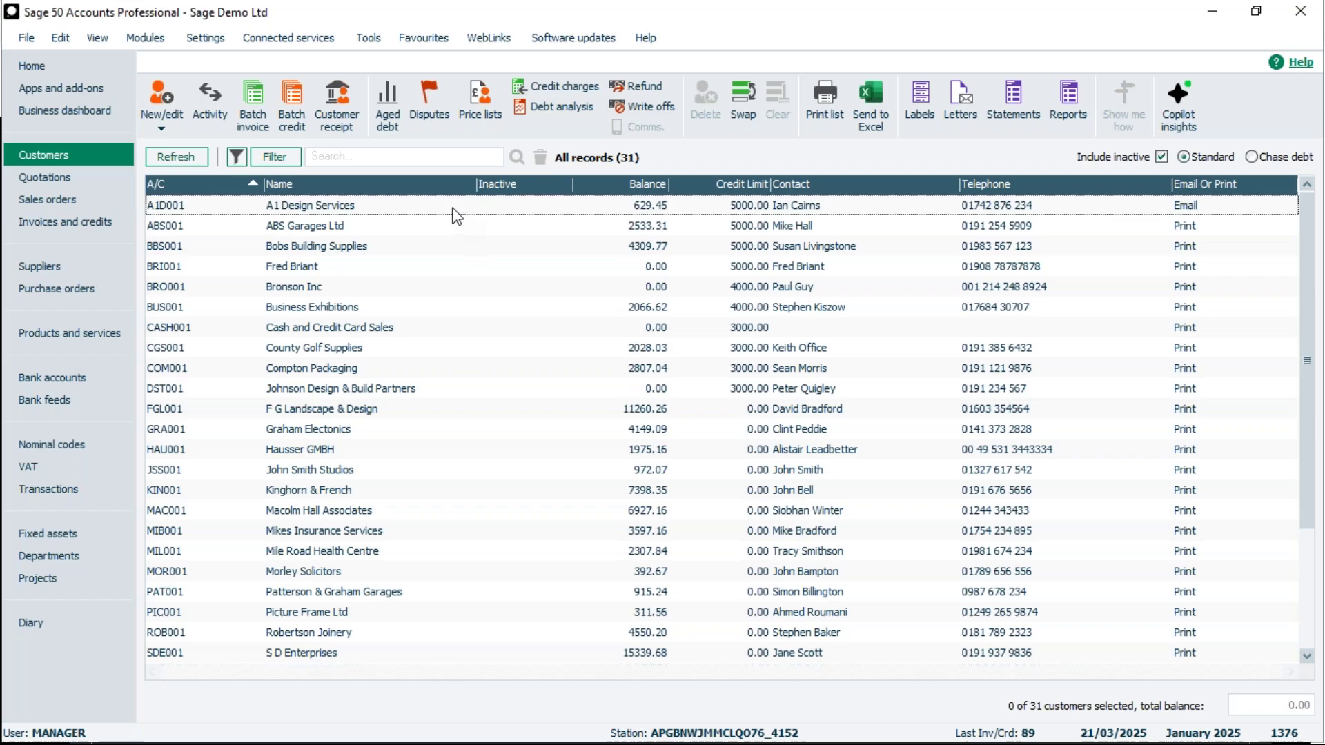
click(393, 210)
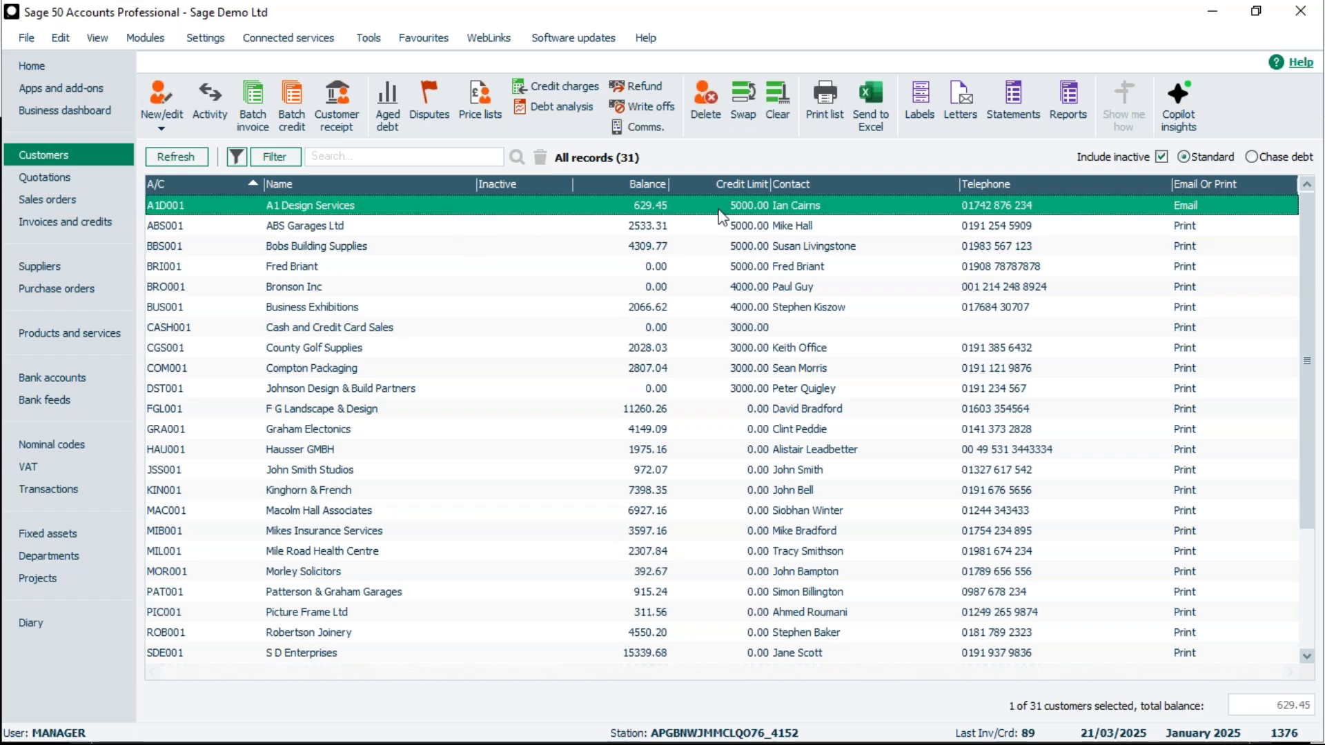
click(1070, 91)
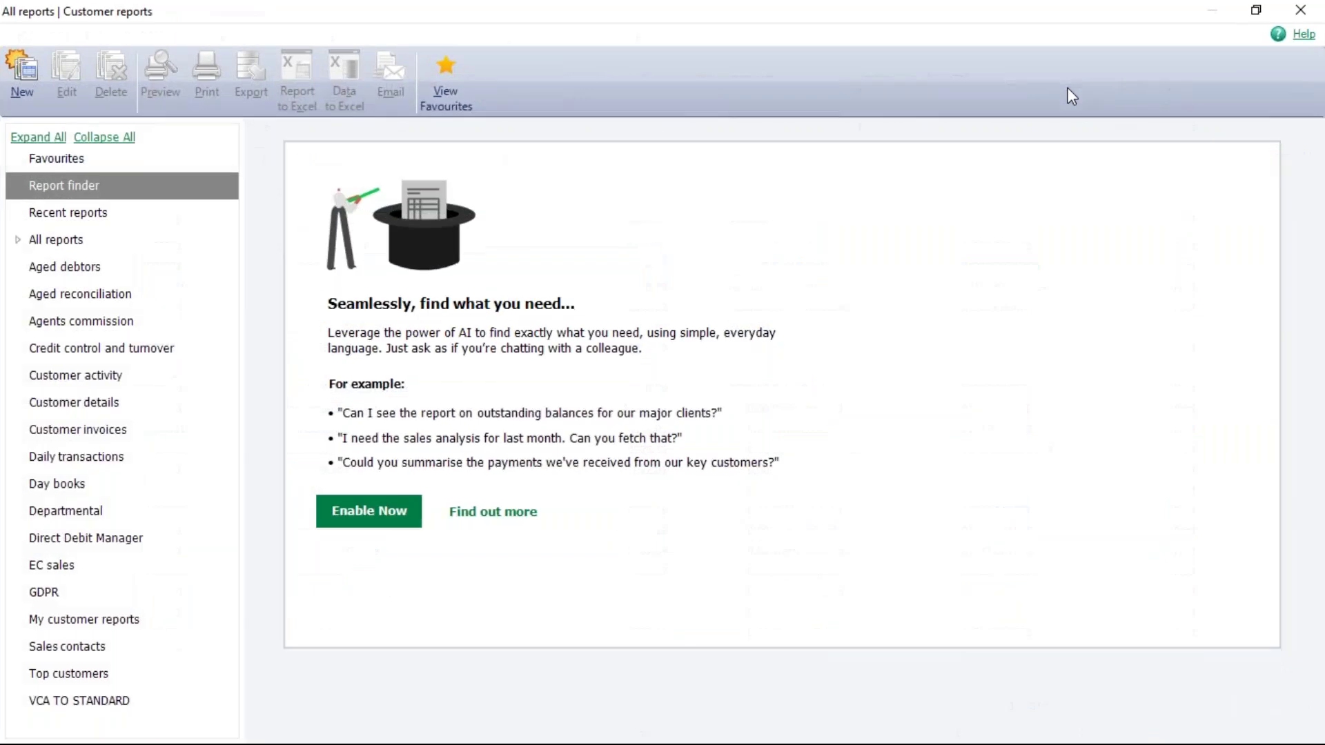
click(64, 488)
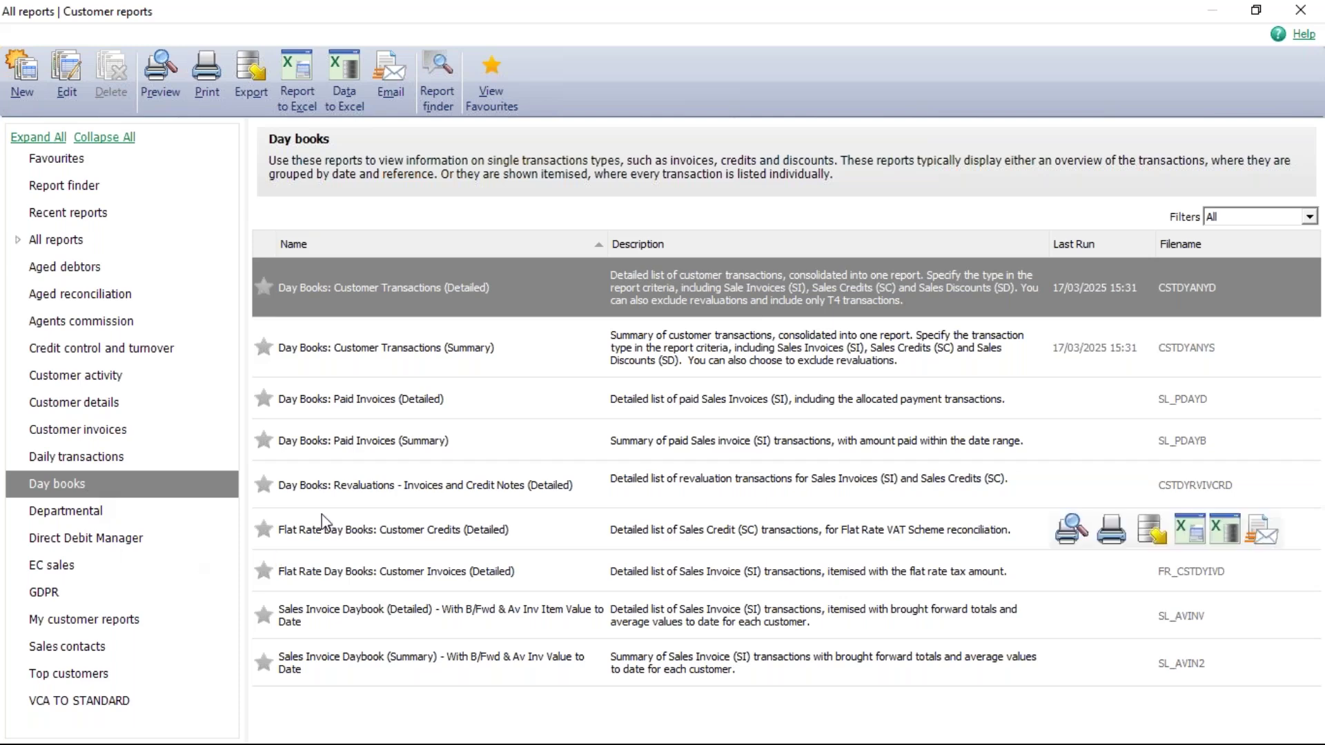
Preview the Day Books: Customer Transactions (Summary) report, review how the latest invoice items are grouped, and close the preview
mouse_move(463, 347)
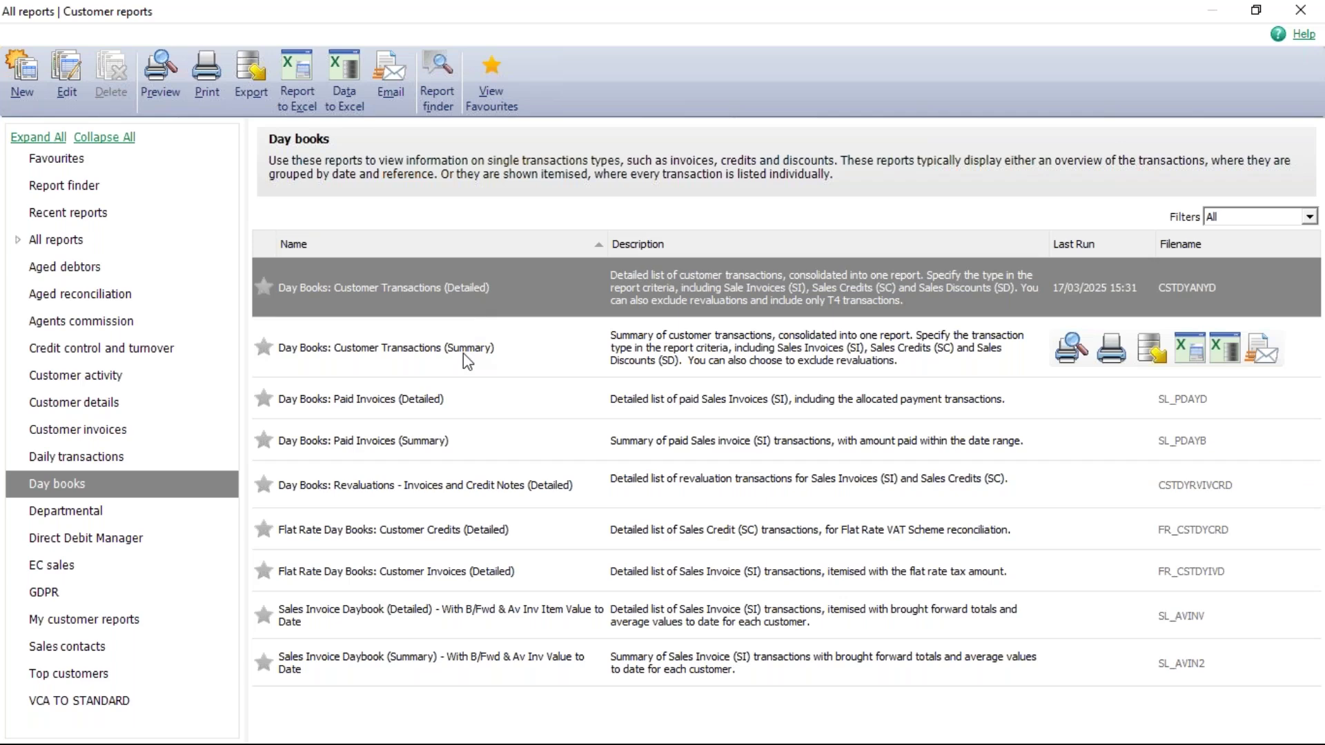
click(462, 354)
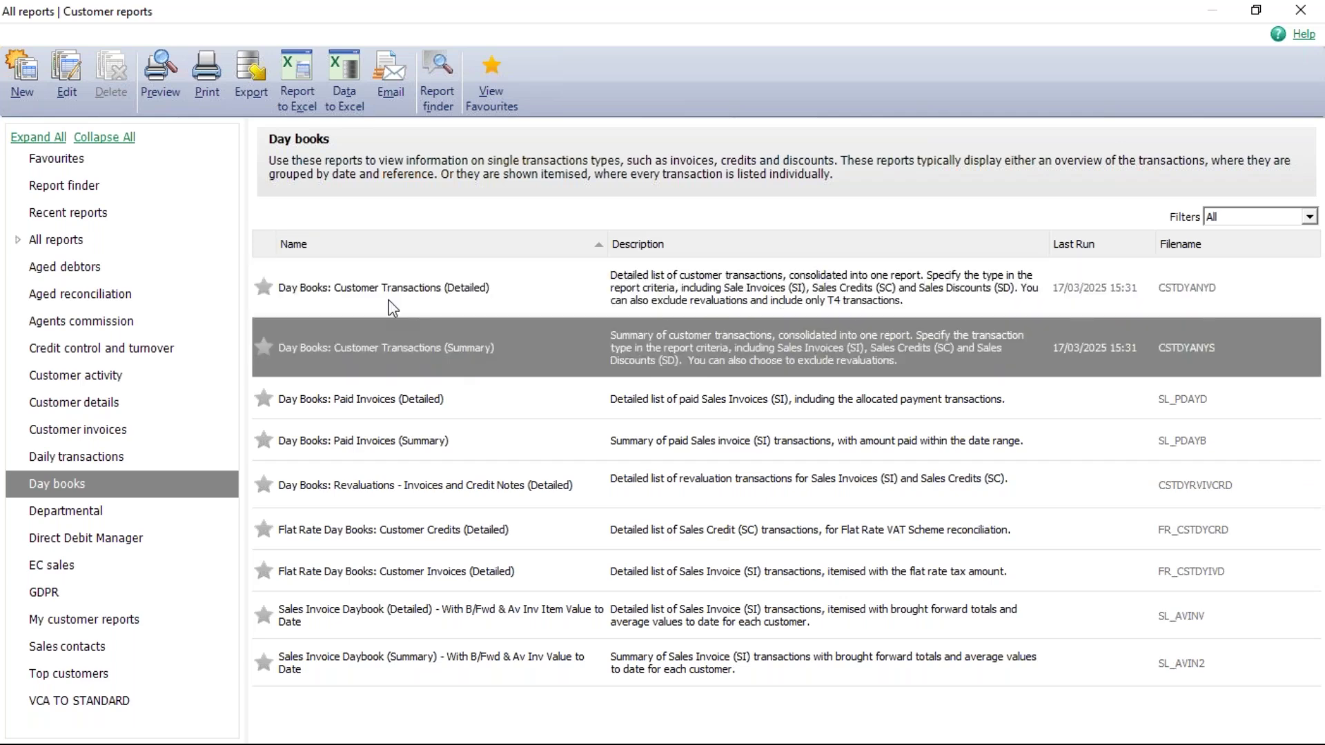
click(163, 70)
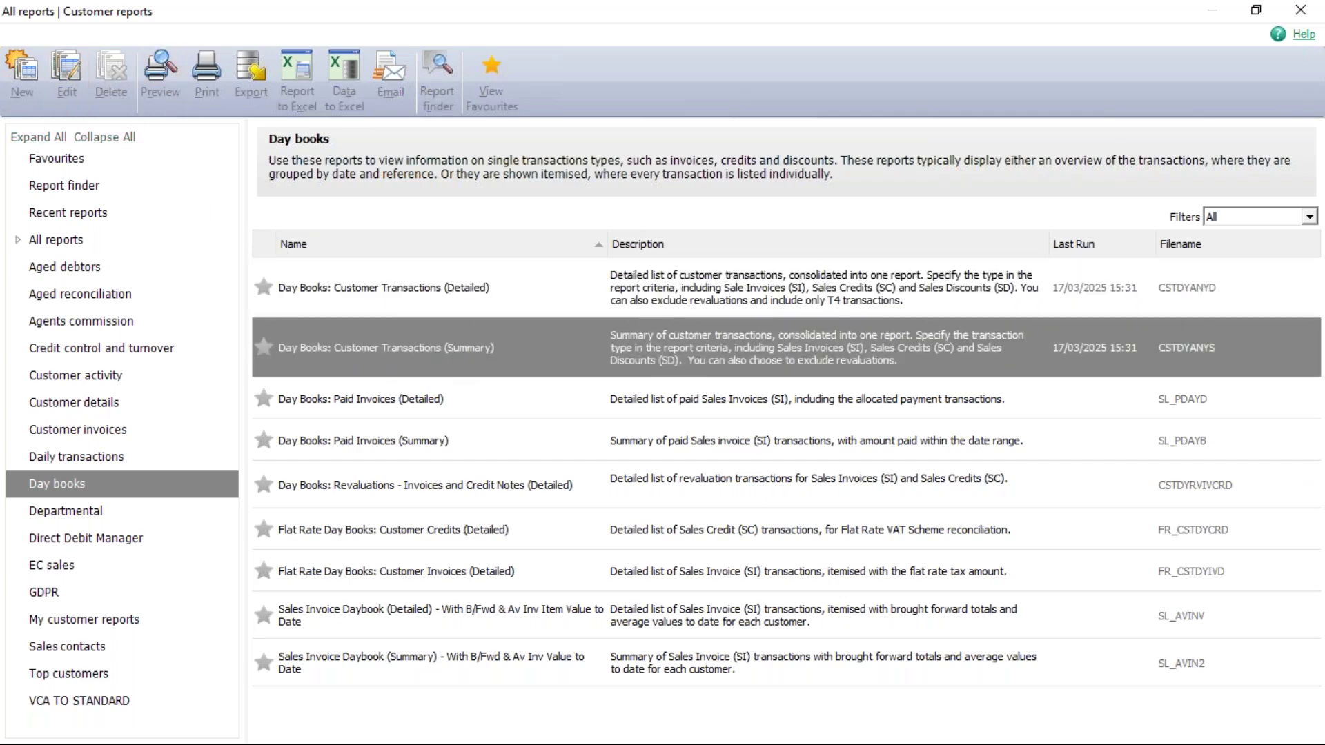
click(791, 485)
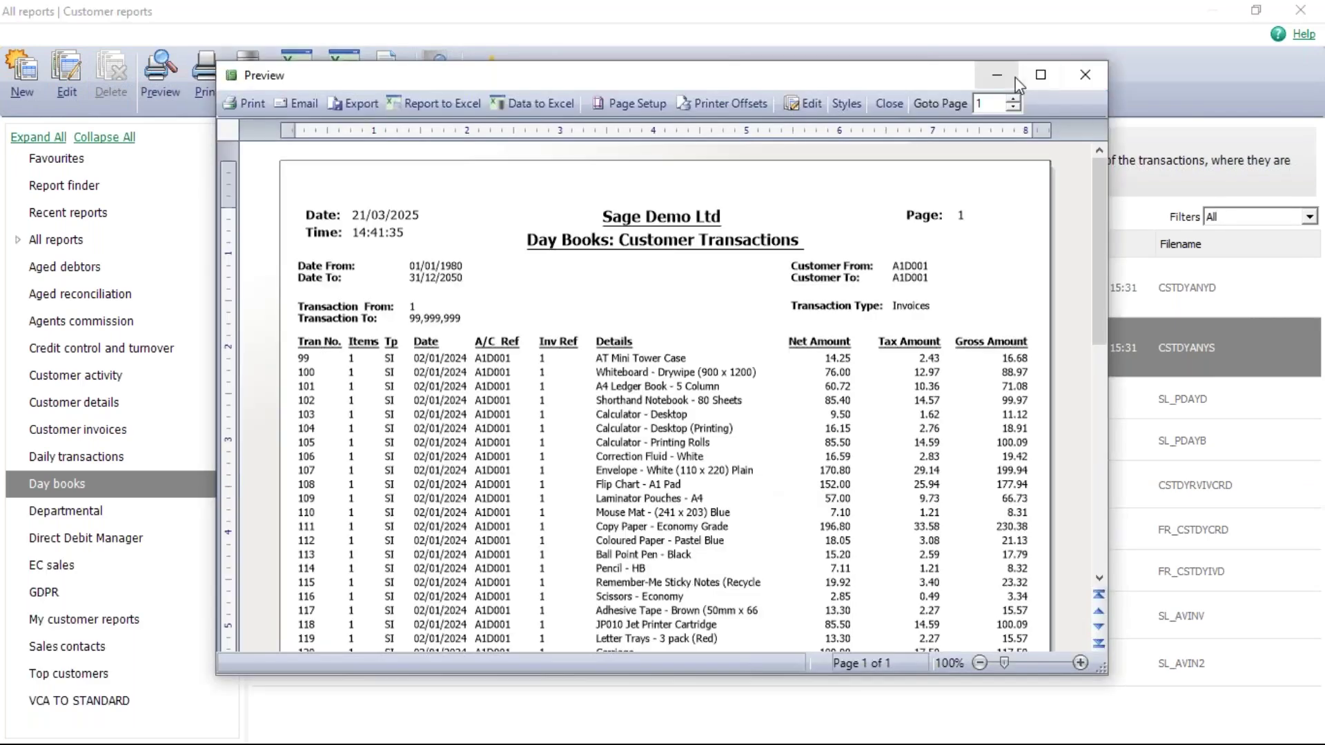
click(1041, 75)
scroll(909, 499, down, 3)
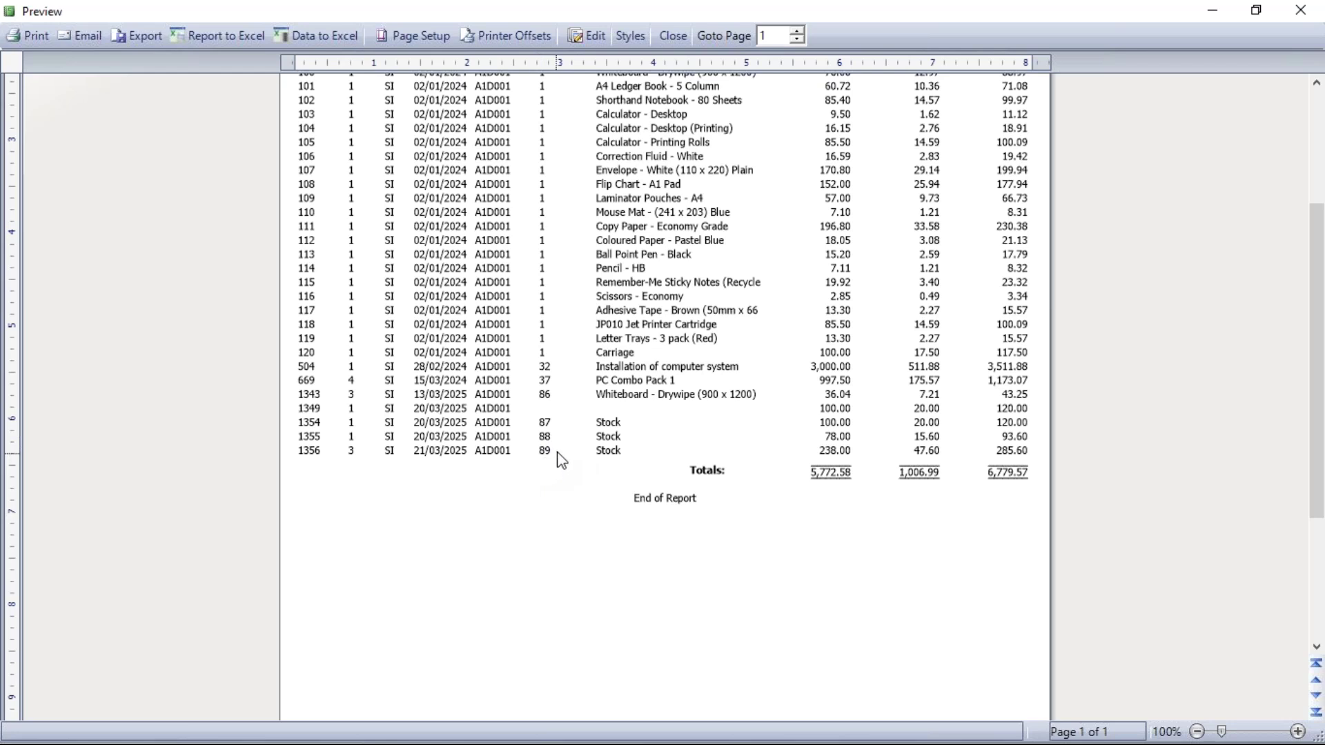
click(676, 38)
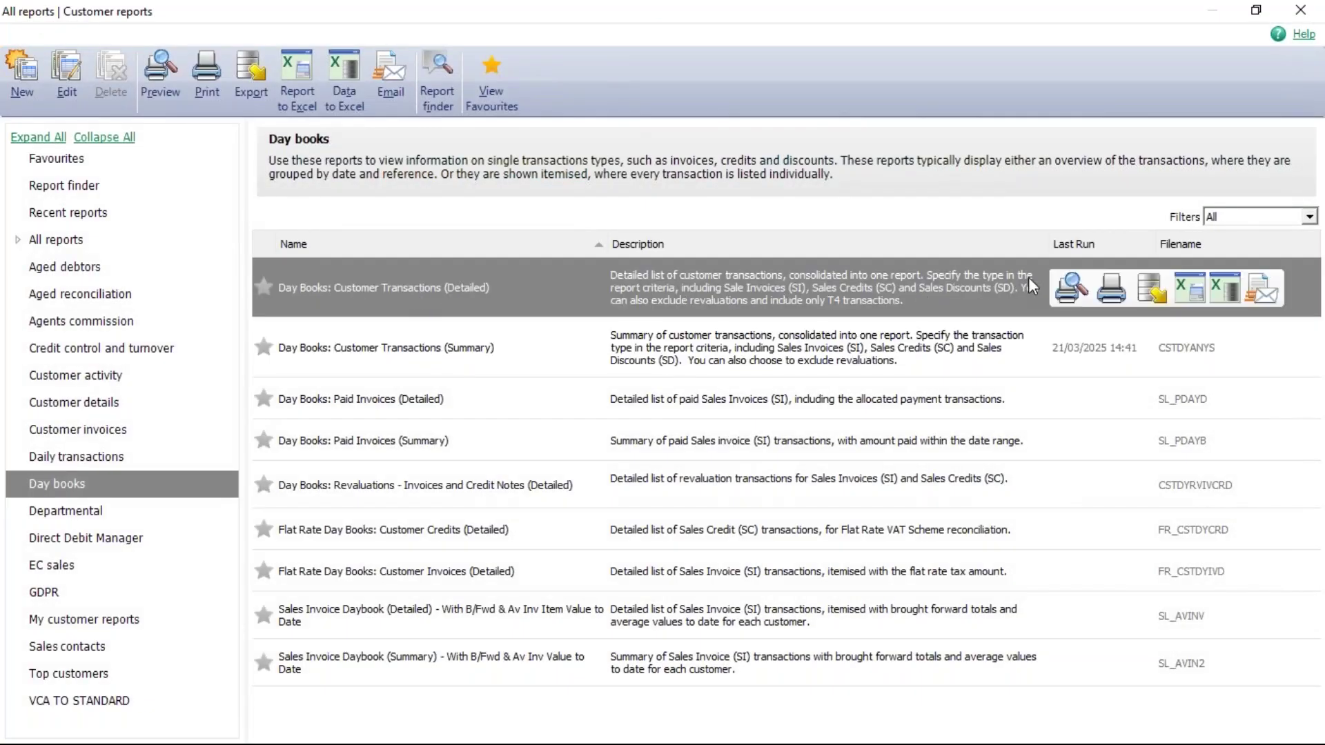
Preview the Day Books: Customer Transactions (Detailed) report, review the itemised lines at its end, and close the preview and customer reports
click(1066, 298)
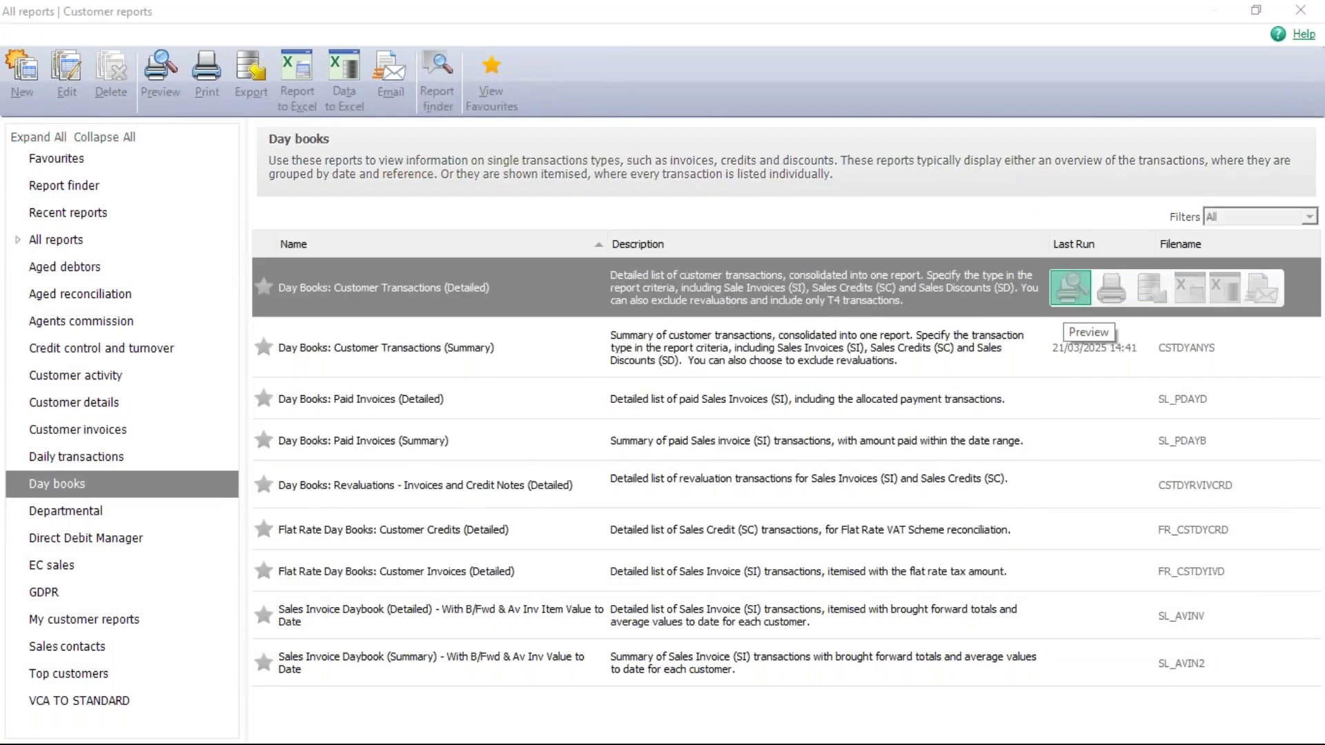
click(816, 511)
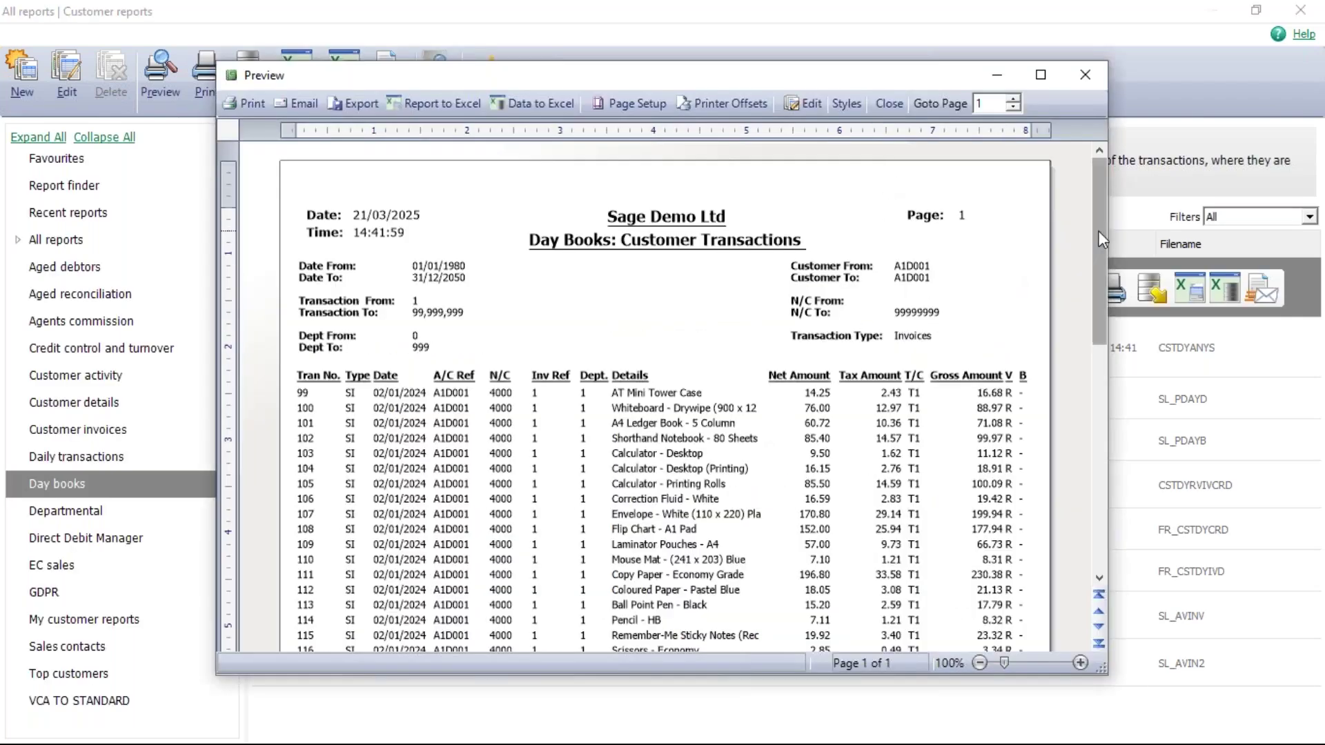
drag(1098, 230, 920, 470)
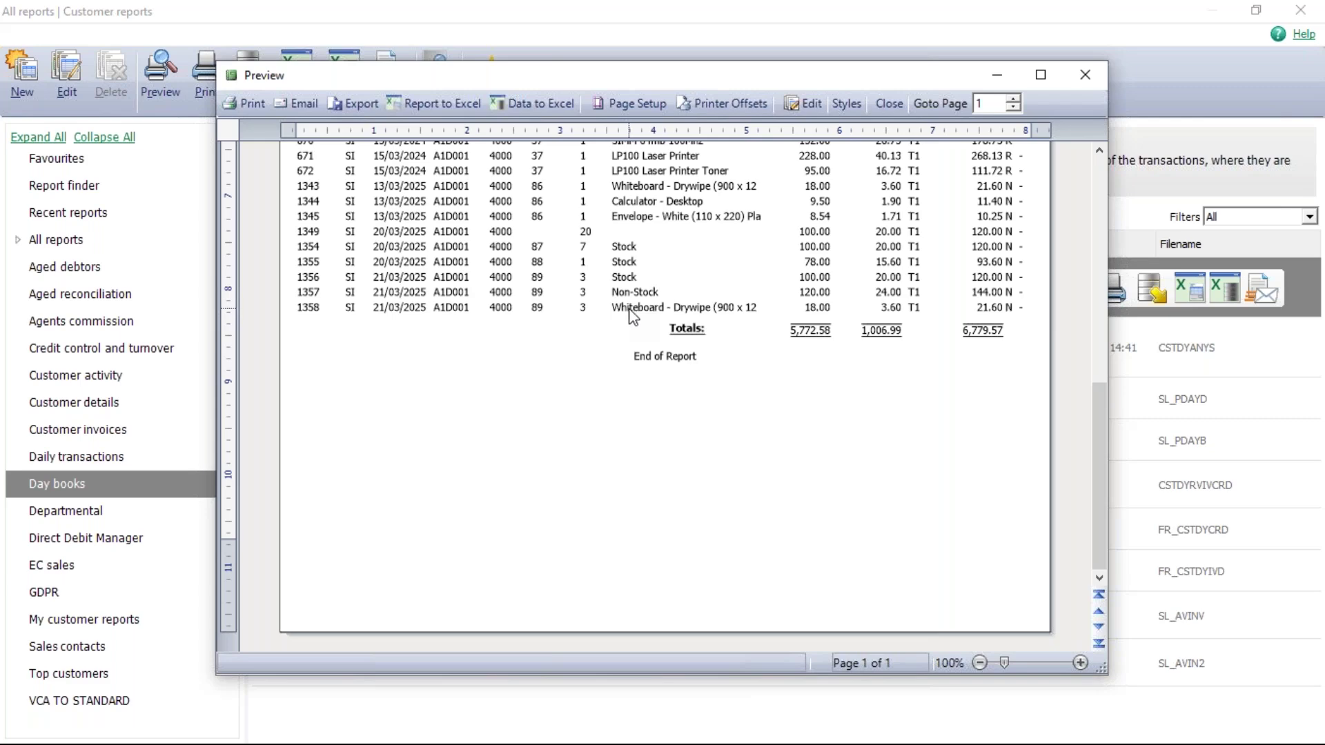
click(888, 104)
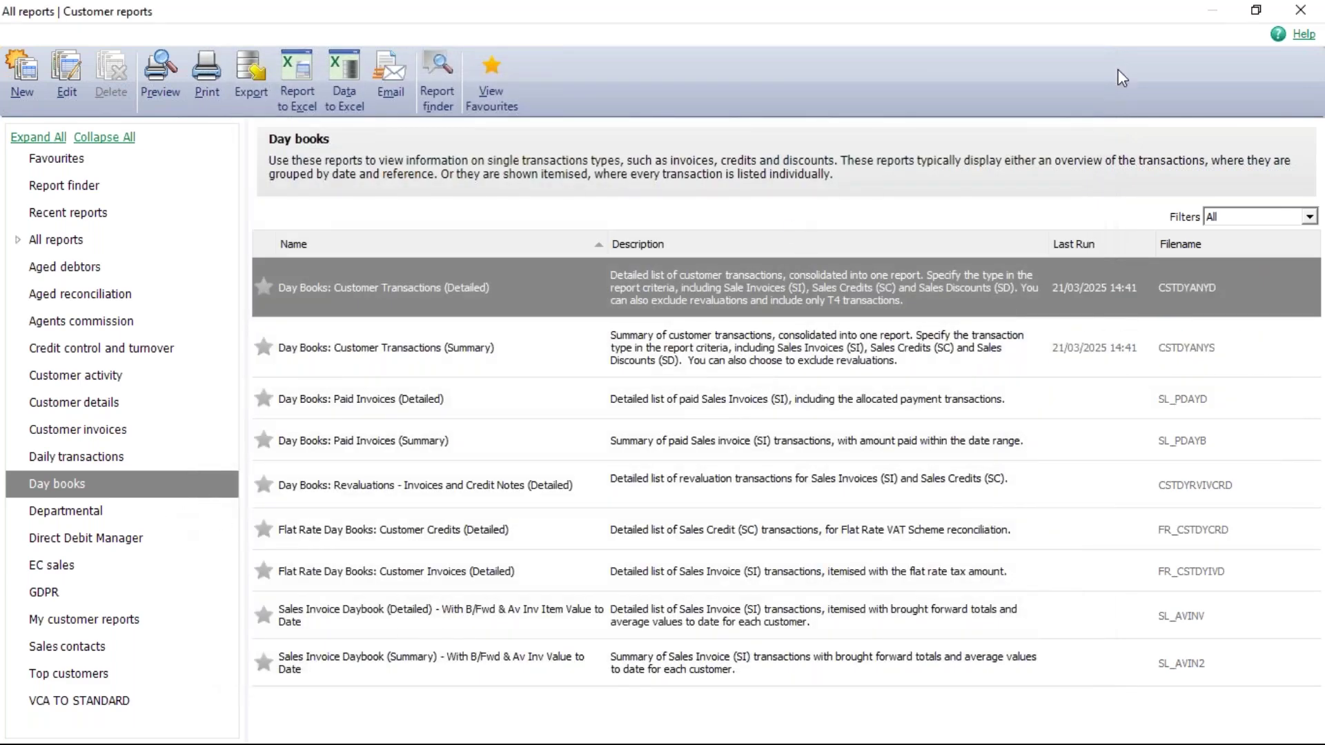
click(1307, 19)
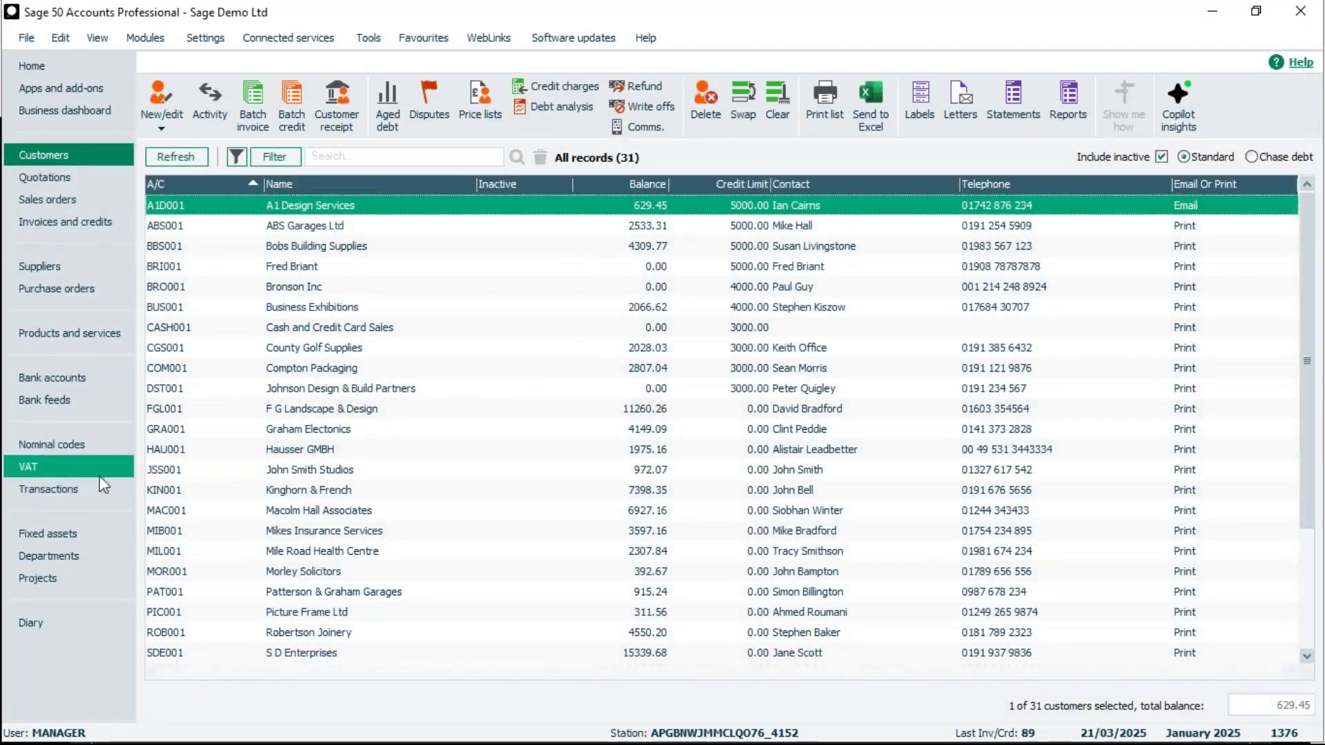
In the transactions list, delete the grouped bank payment with reference 130, including its Stock and Labour item lines
click(48, 497)
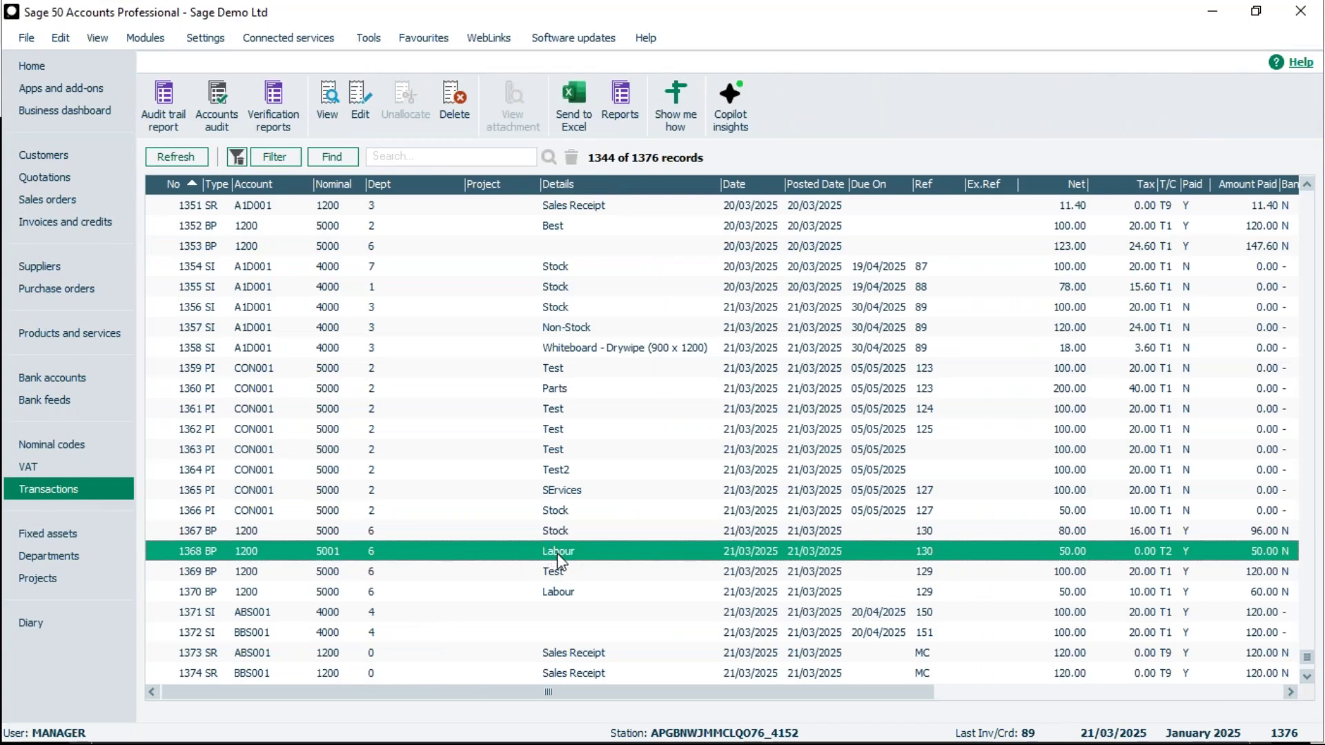
click(554, 536)
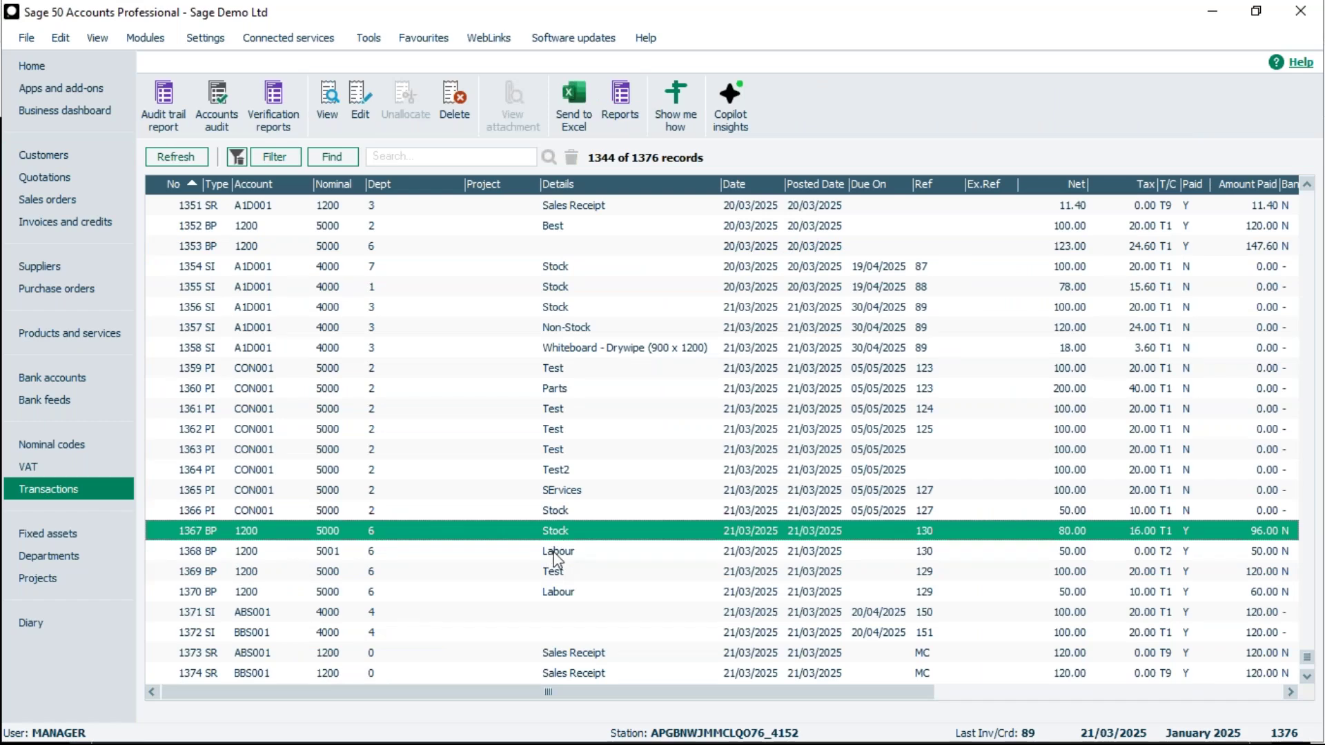
click(557, 555)
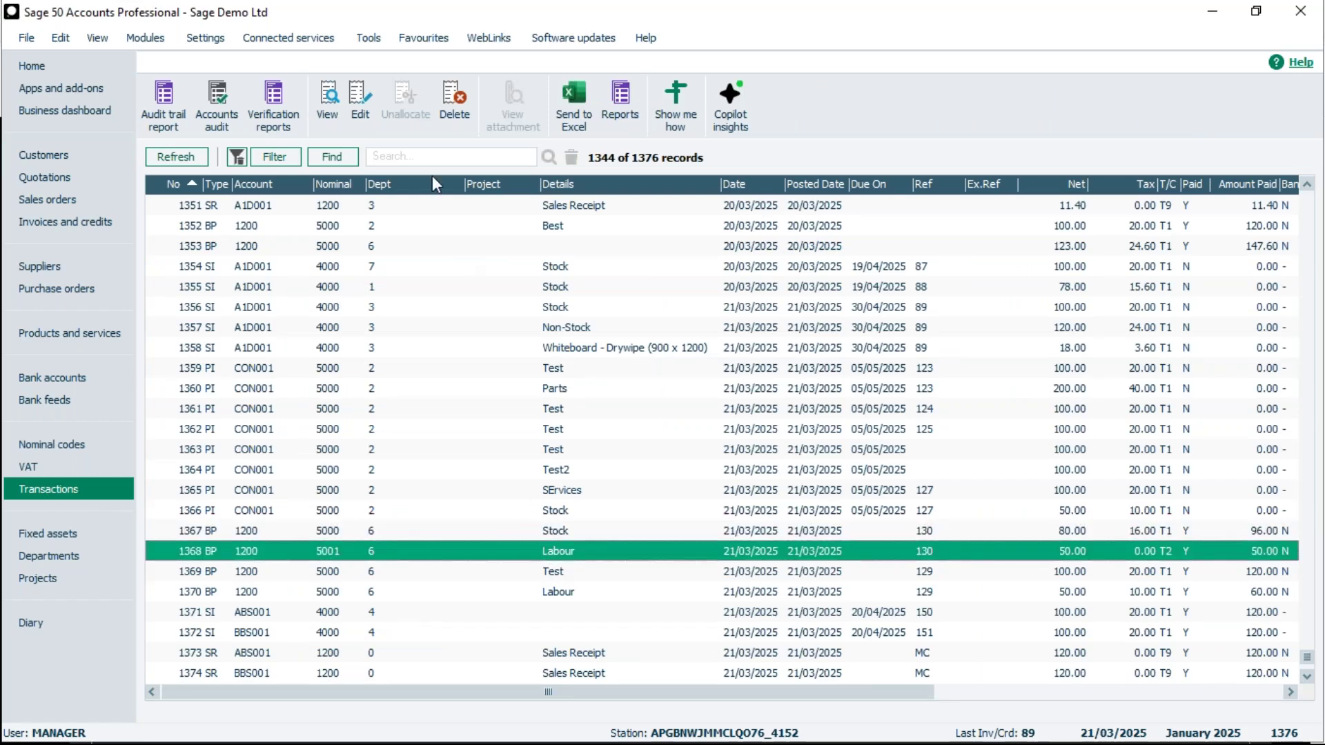
click(455, 102)
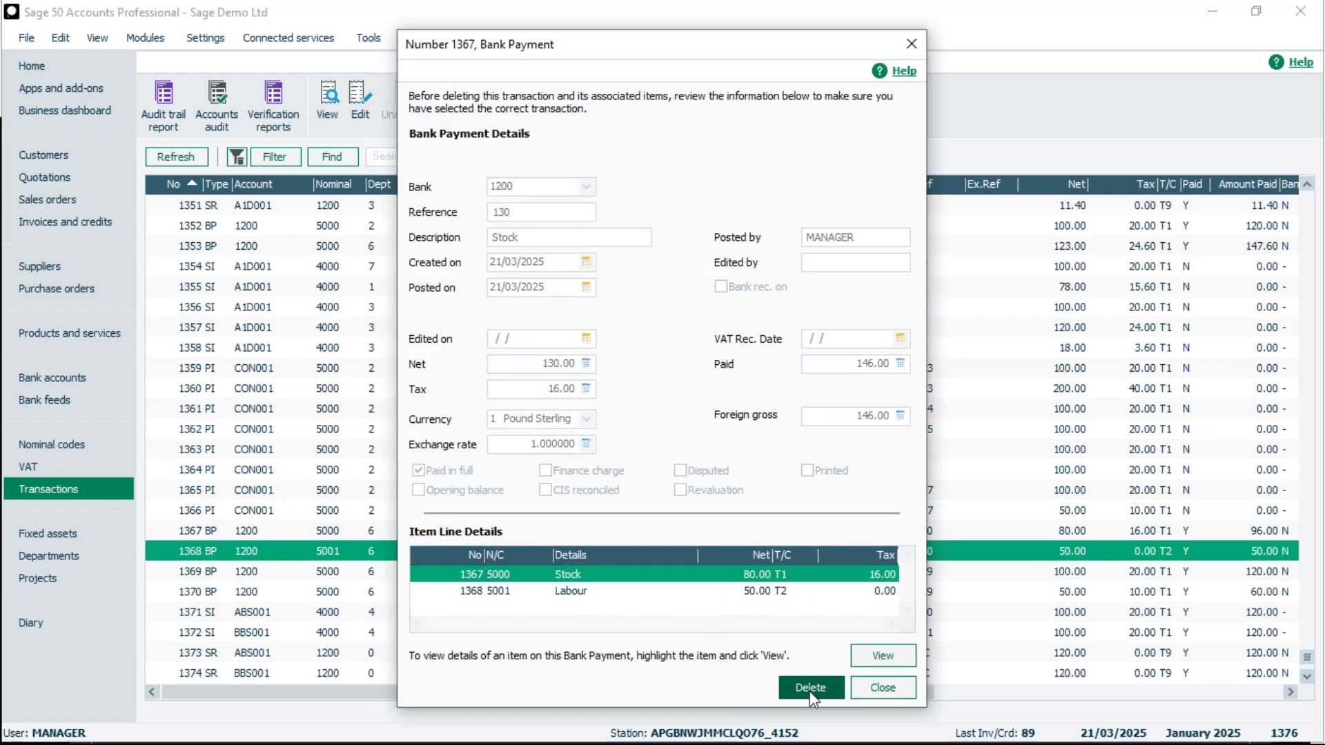
click(757, 592)
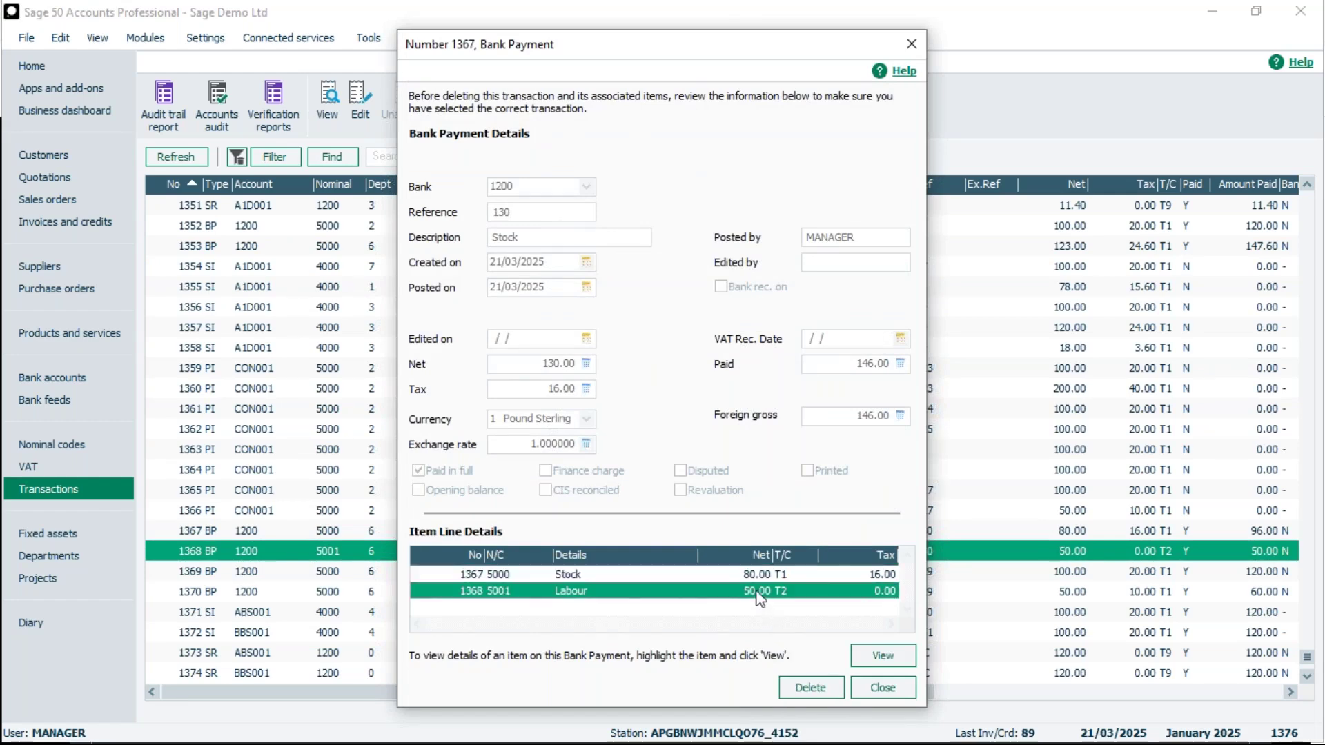
click(800, 688)
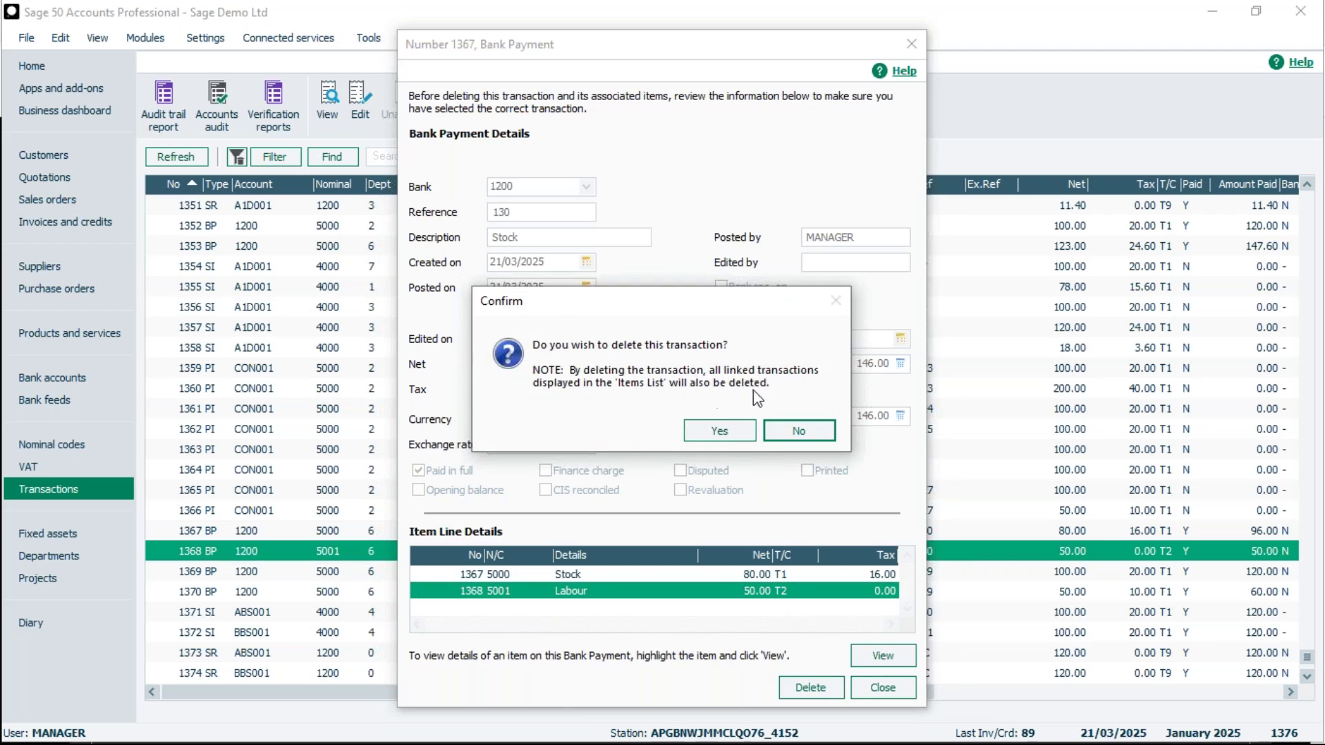
click(718, 431)
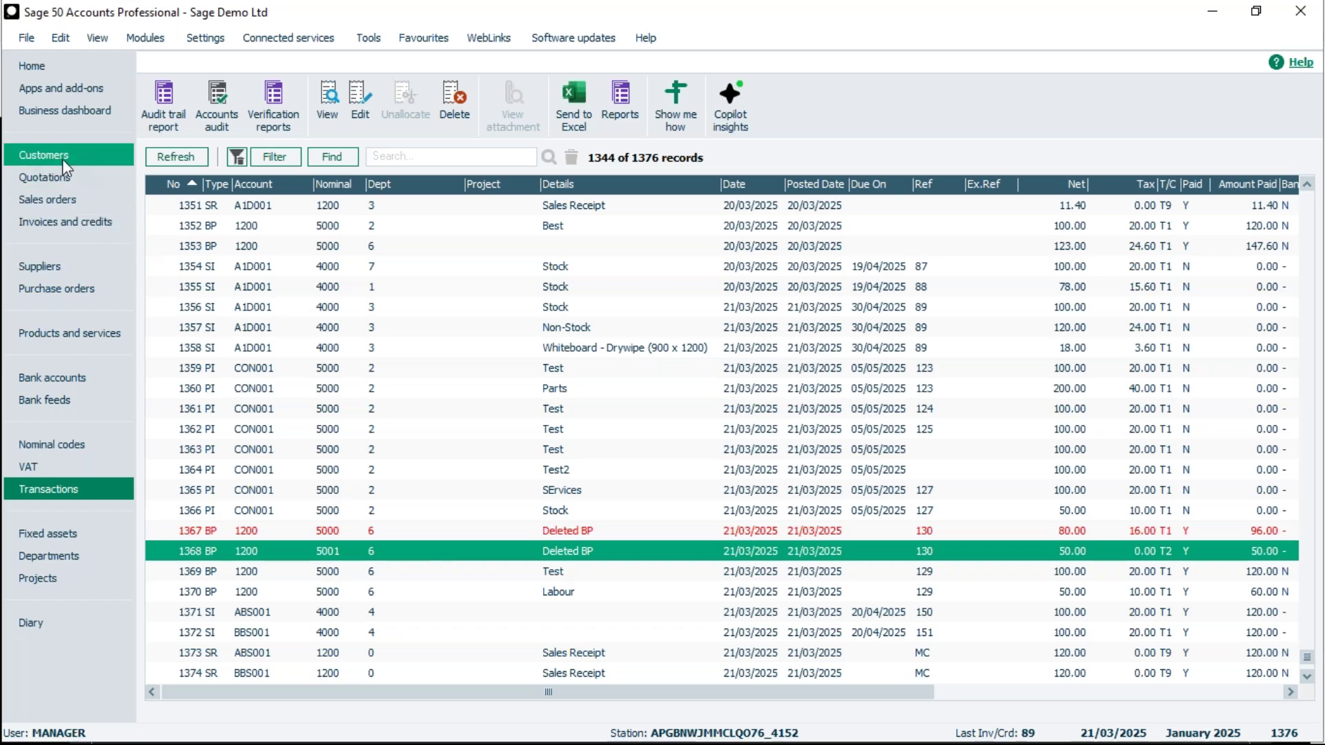
Open the Bank payments reports with the Bank Current Account selected
click(36, 385)
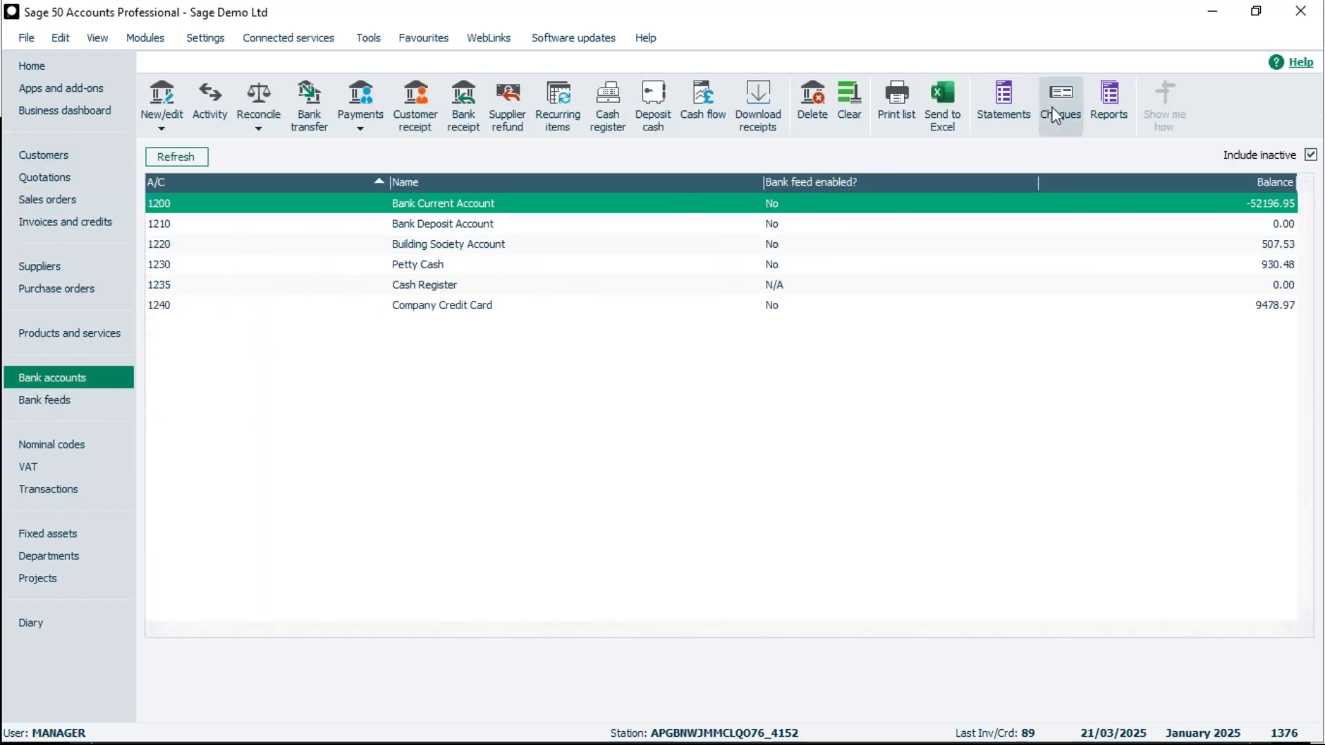
click(1108, 90)
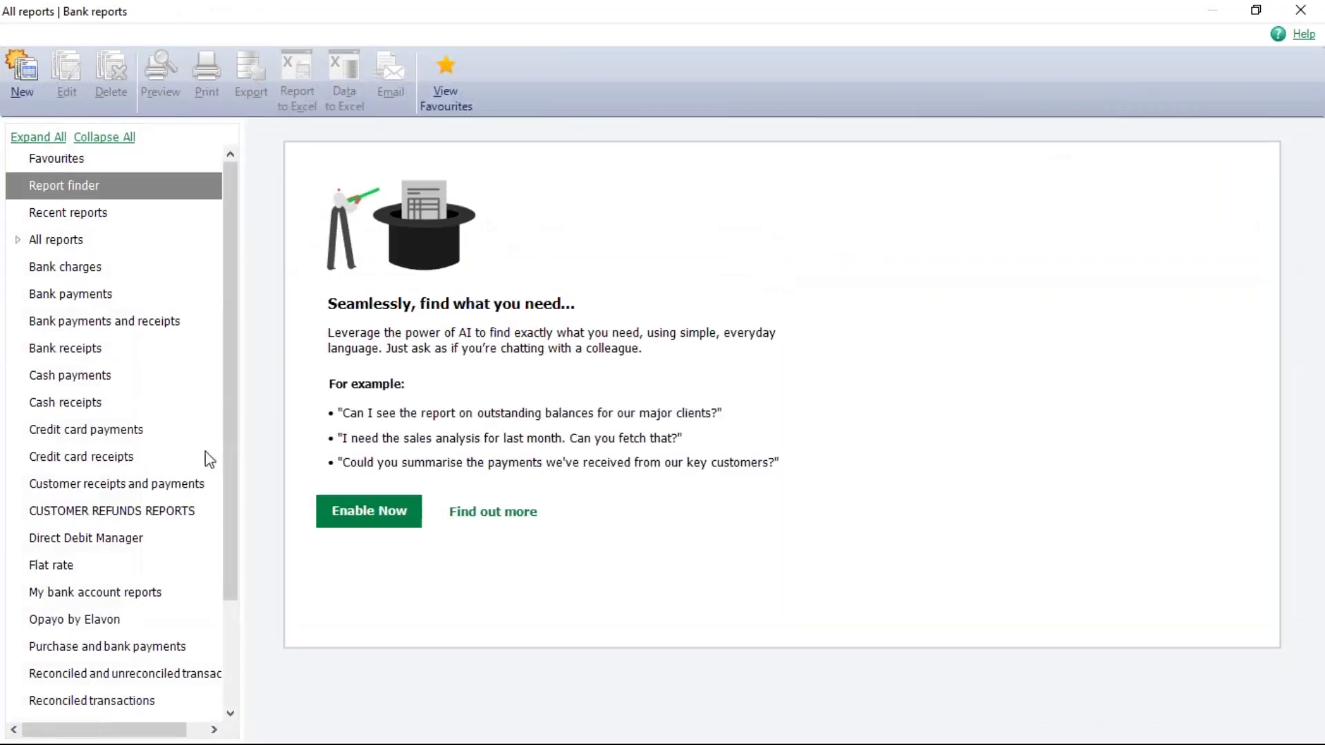
click(71, 326)
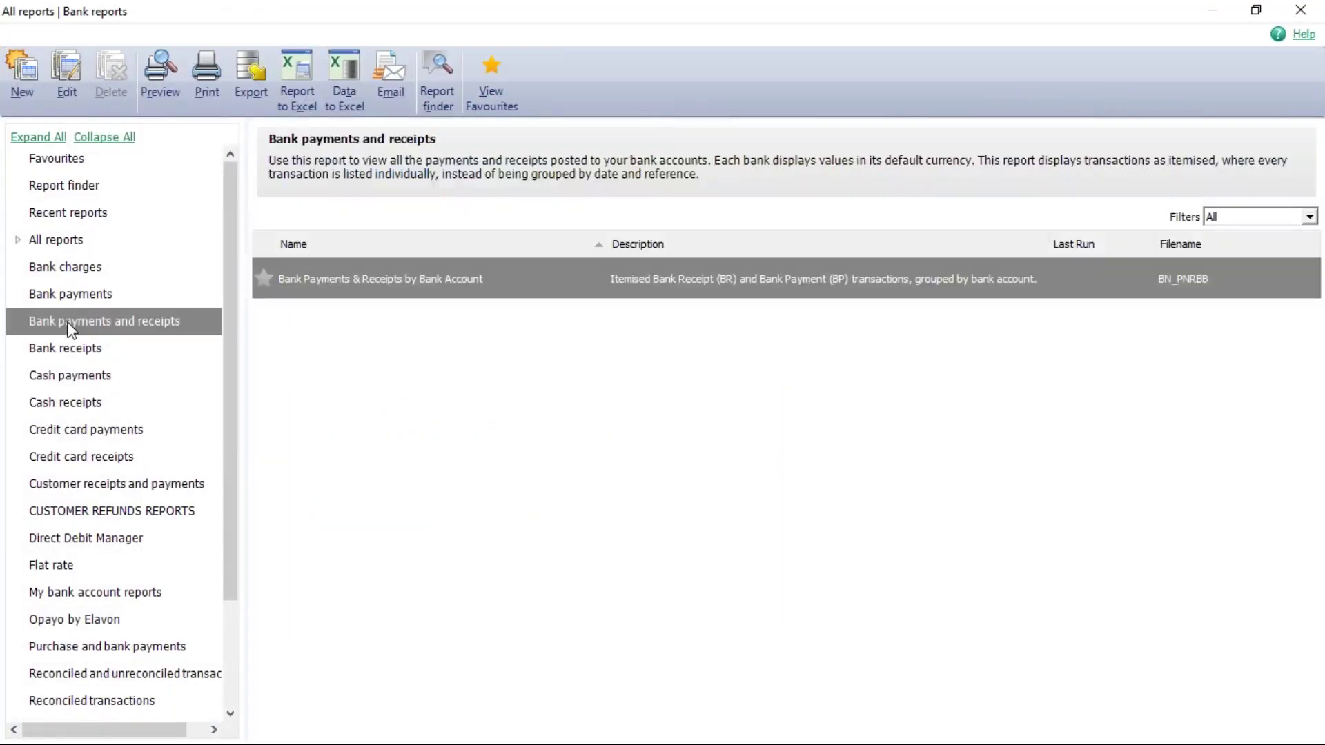
click(72, 296)
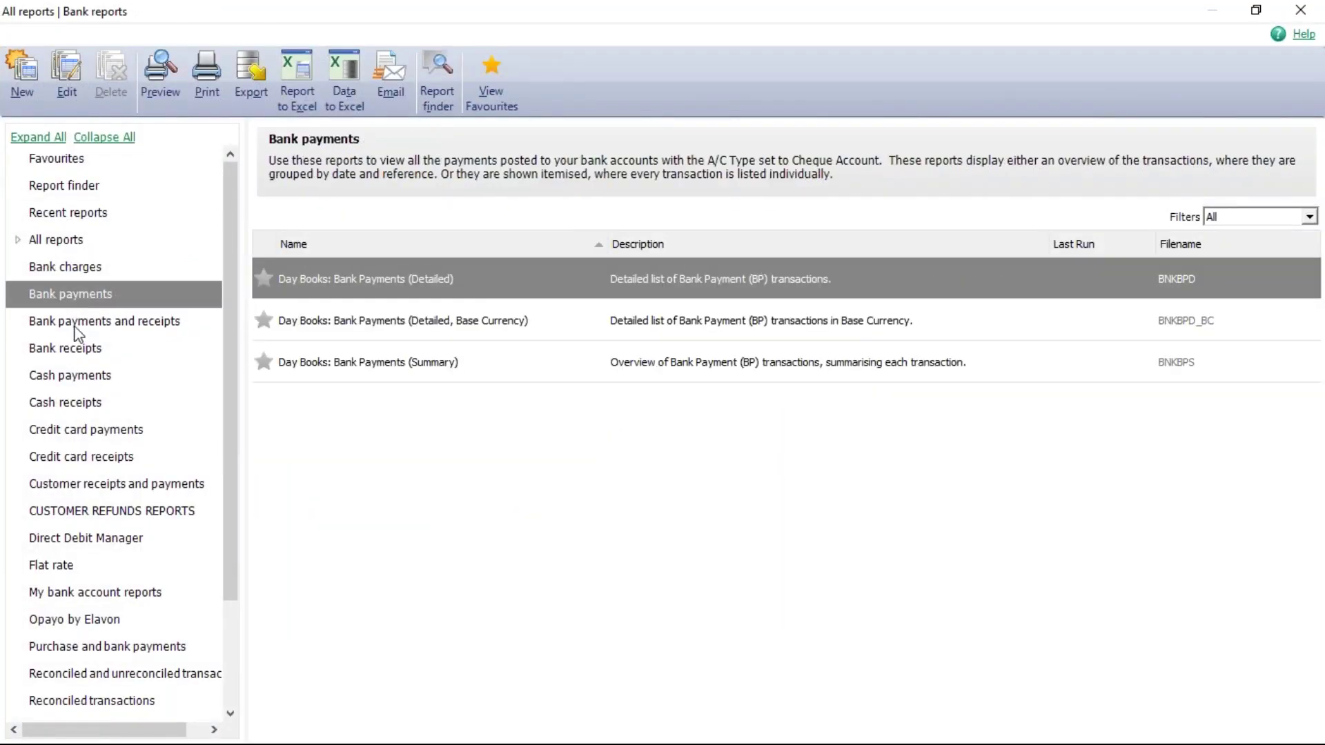